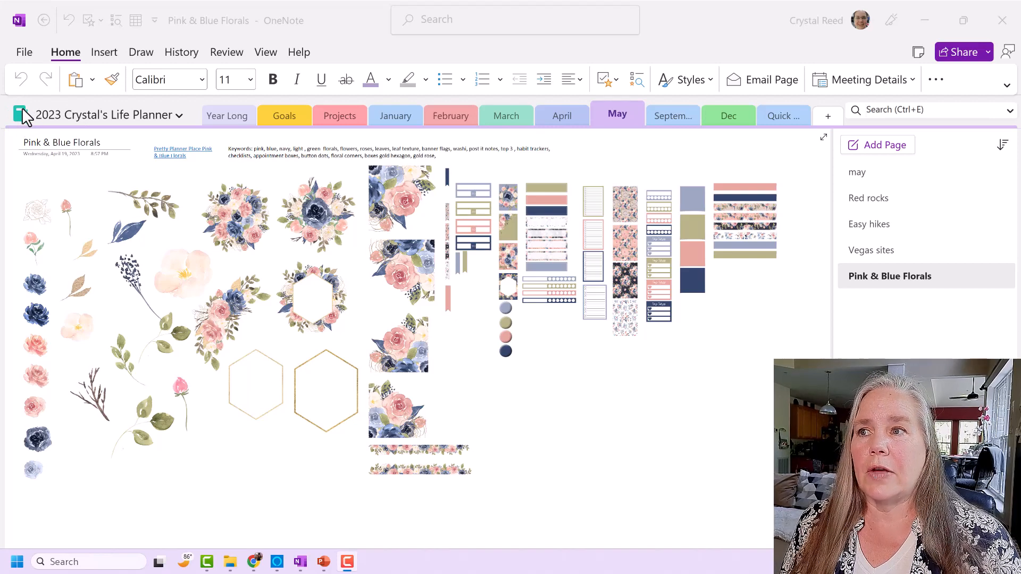
click(179, 115)
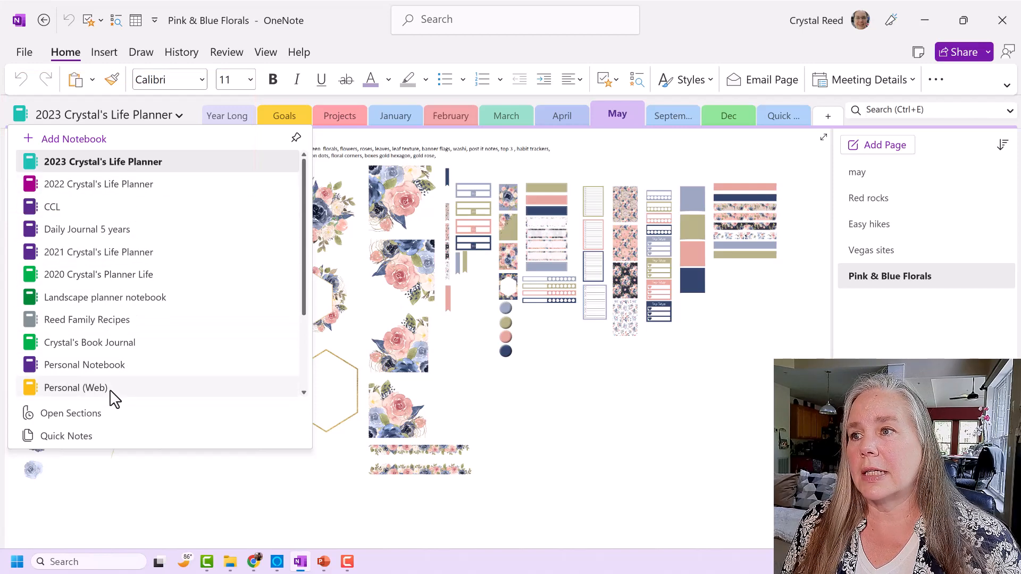
click(180, 115)
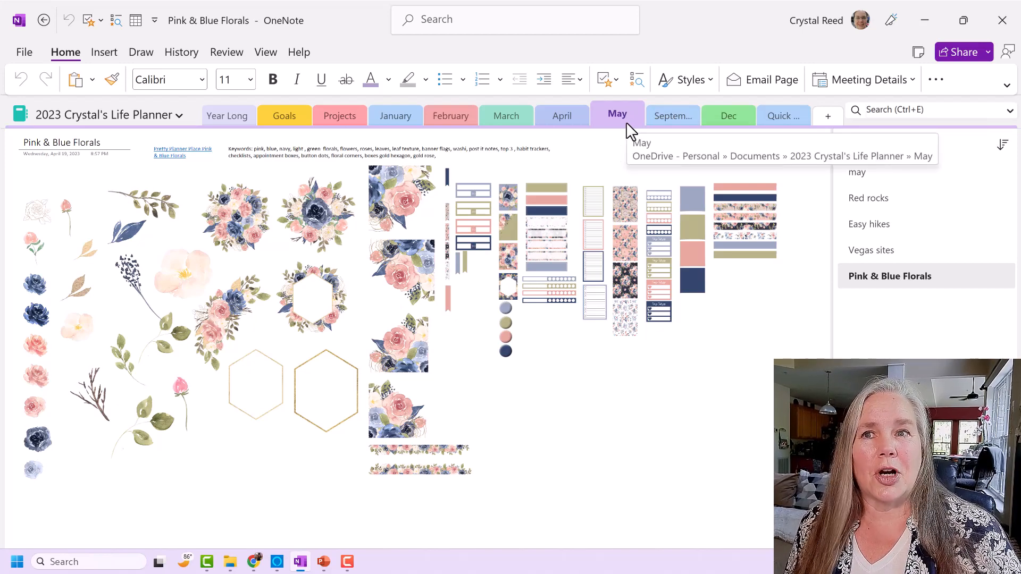
Step: Add a section named June Section 1 to the planner notebook and place it between the May and September sections
click(829, 118)
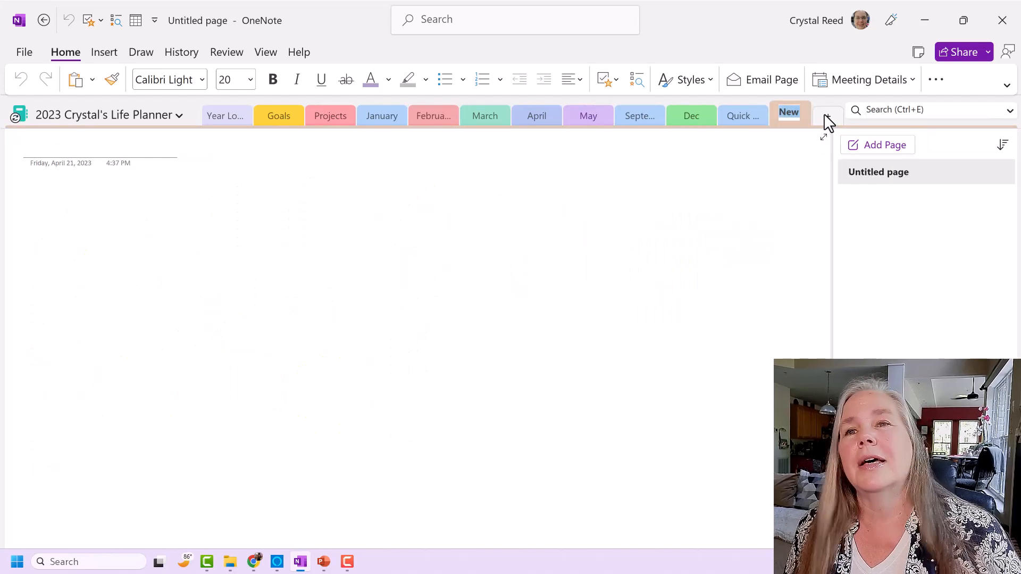
click(798, 113)
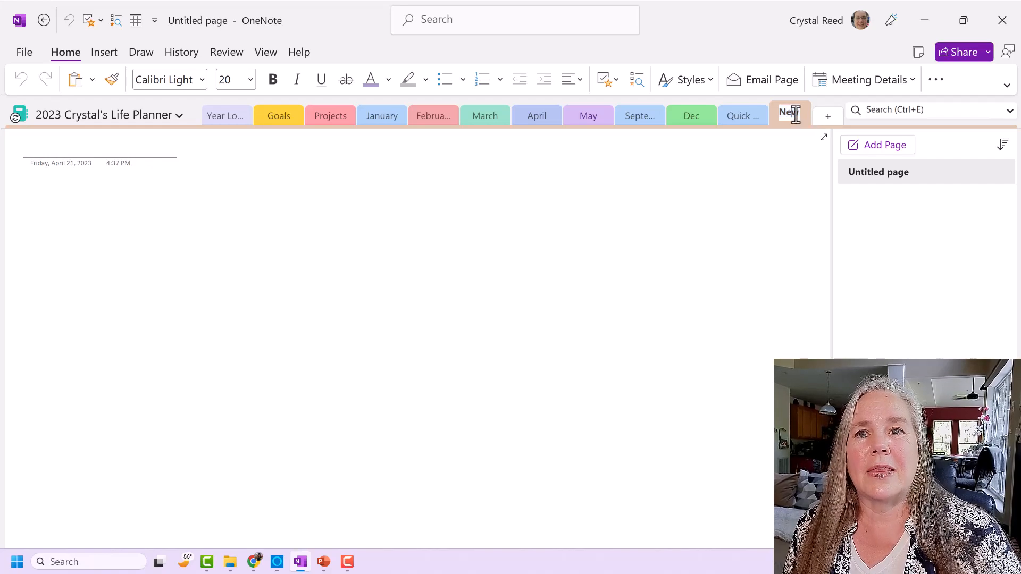
drag(800, 113, 777, 116)
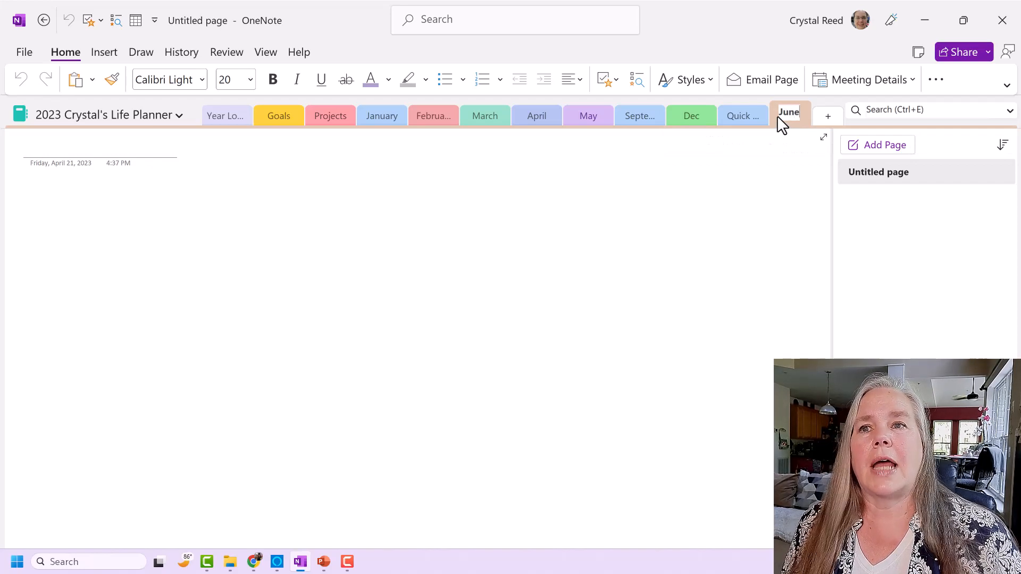
key(Return)
key(Return)
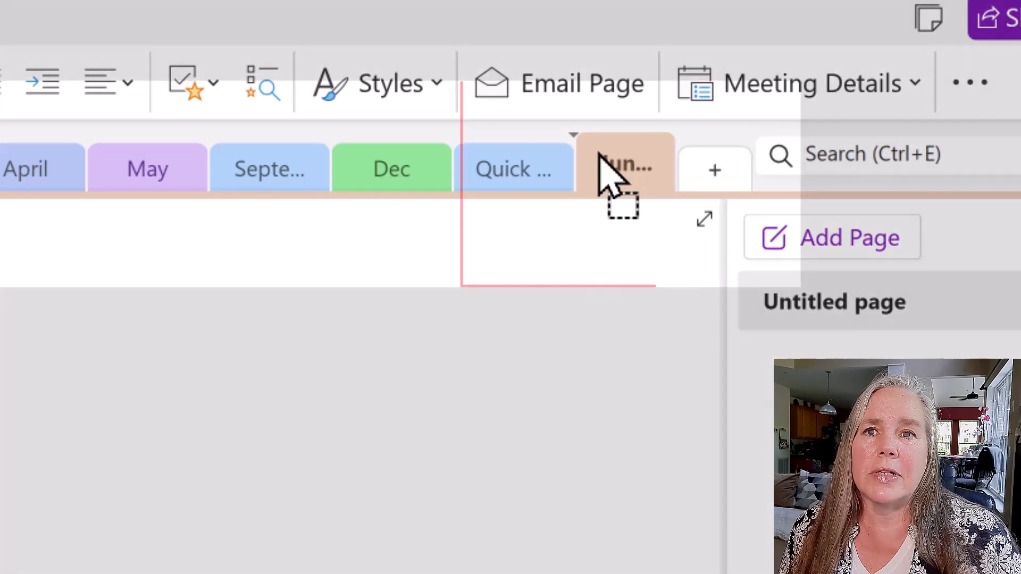
drag(598, 153, 241, 149)
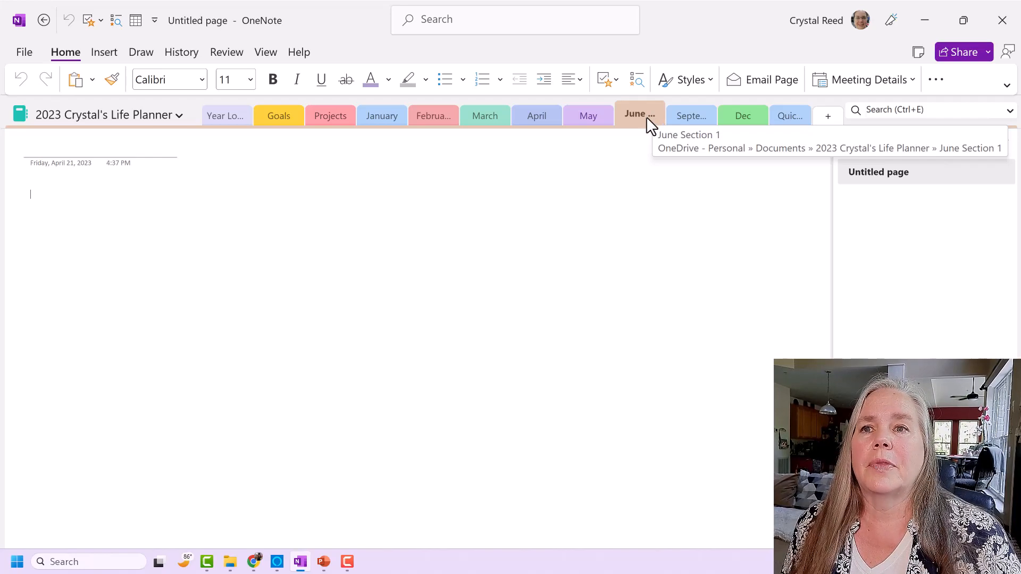
Step: Change the section color of June Section 1 to Yellow
right_click(647, 118)
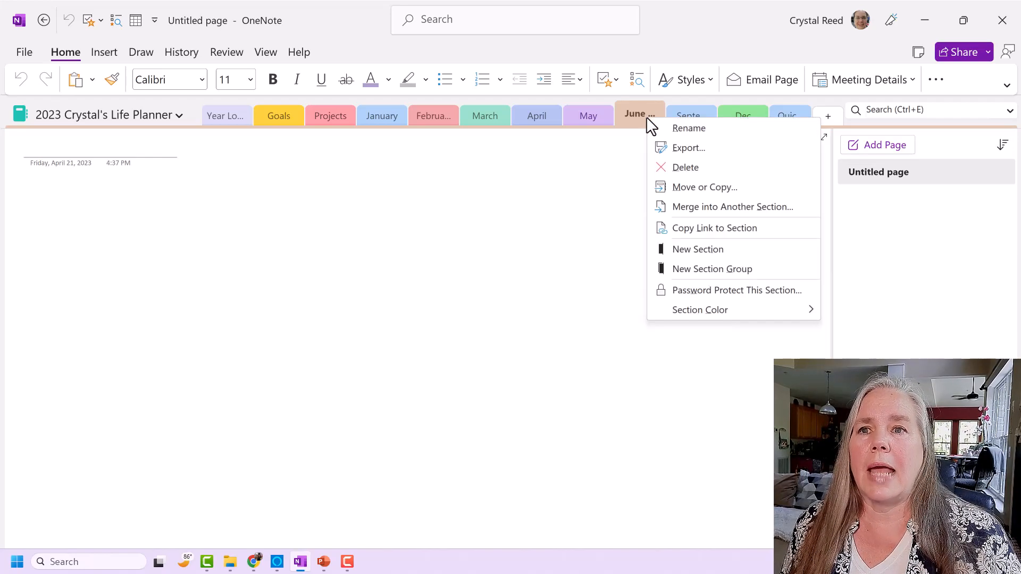
mouse_move(698, 316)
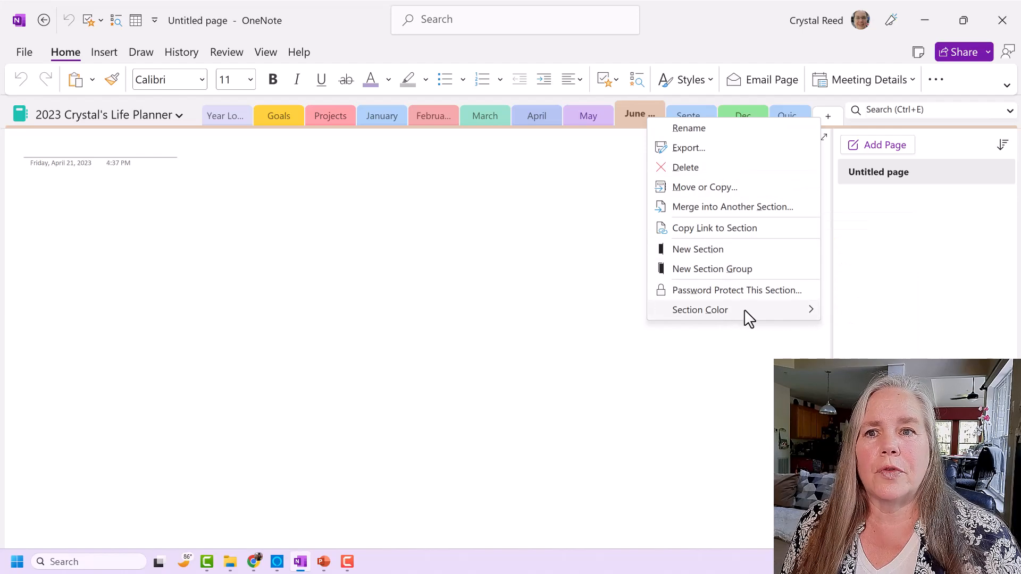
mouse_move(795, 313)
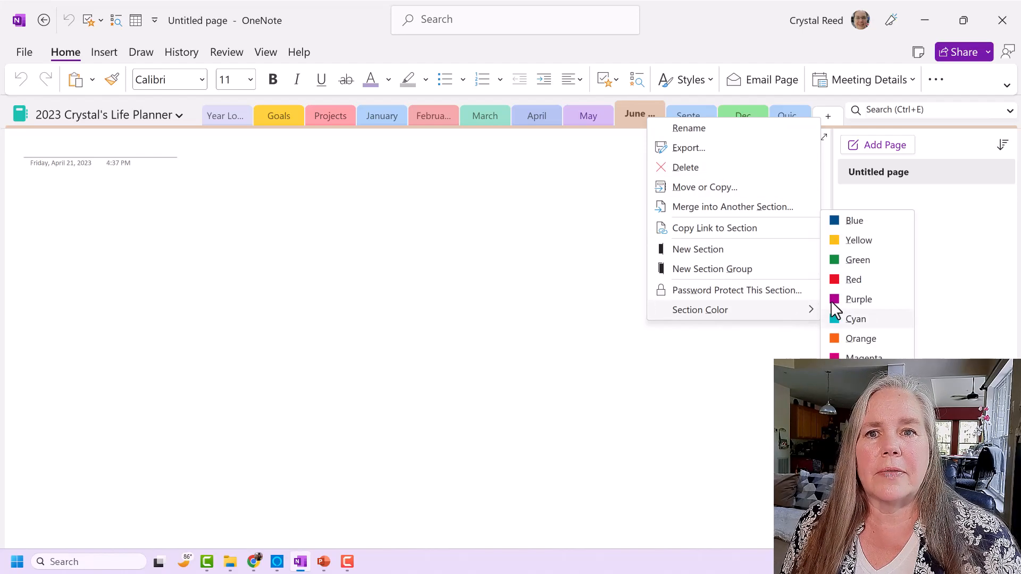
click(857, 242)
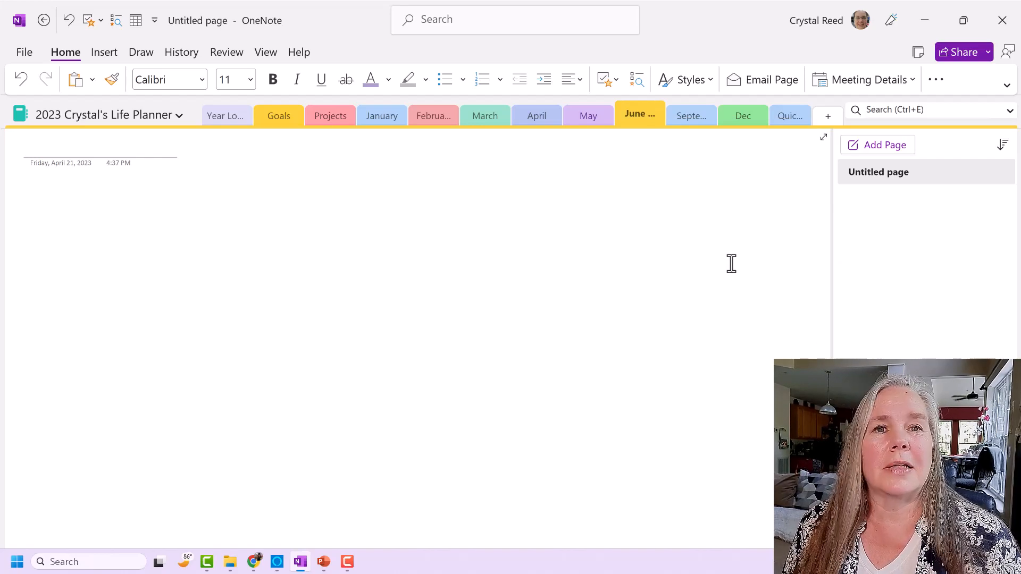
Step: Change the section color of the May section to Orange
click(593, 119)
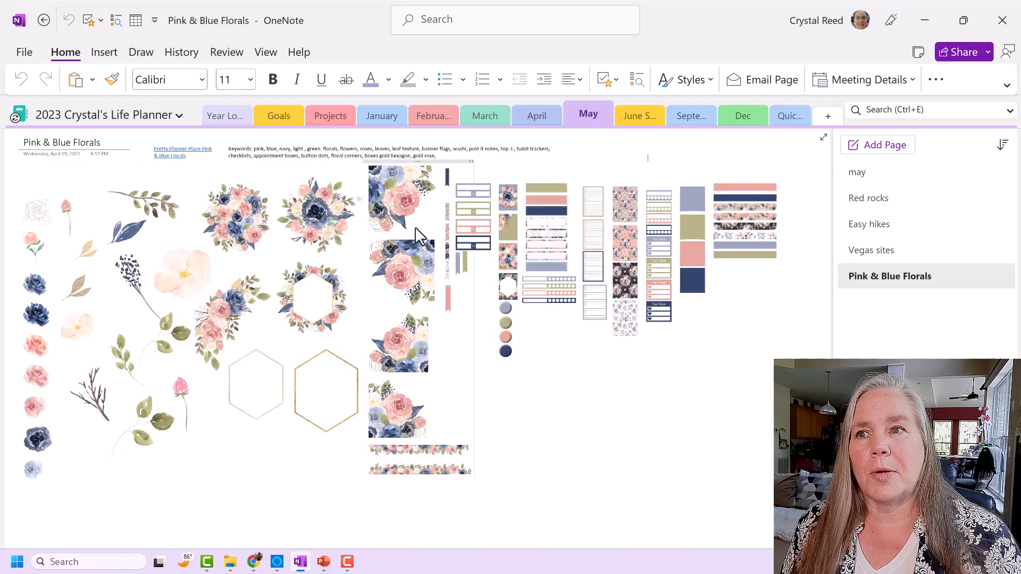
right_click(604, 121)
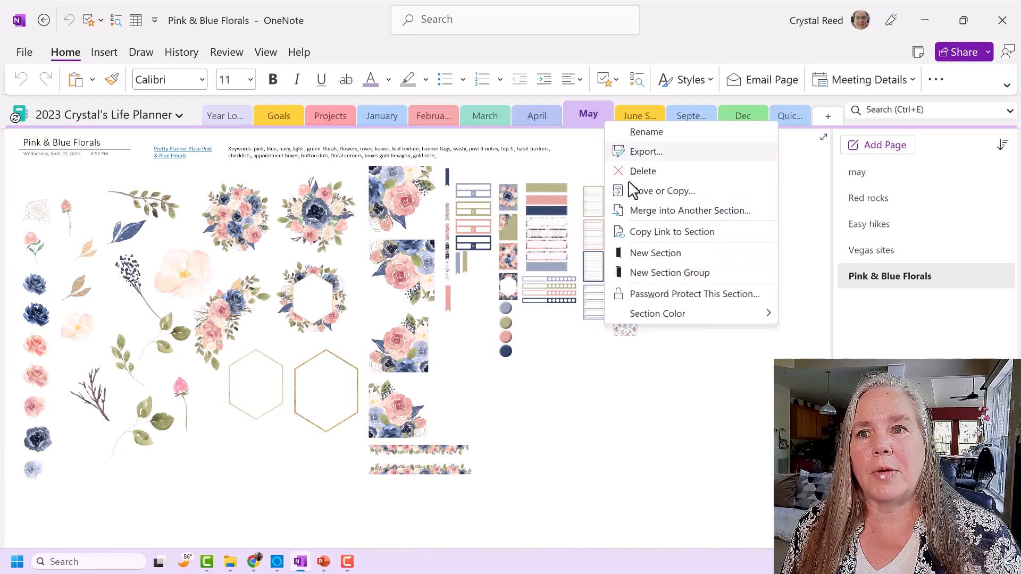
mouse_move(654, 320)
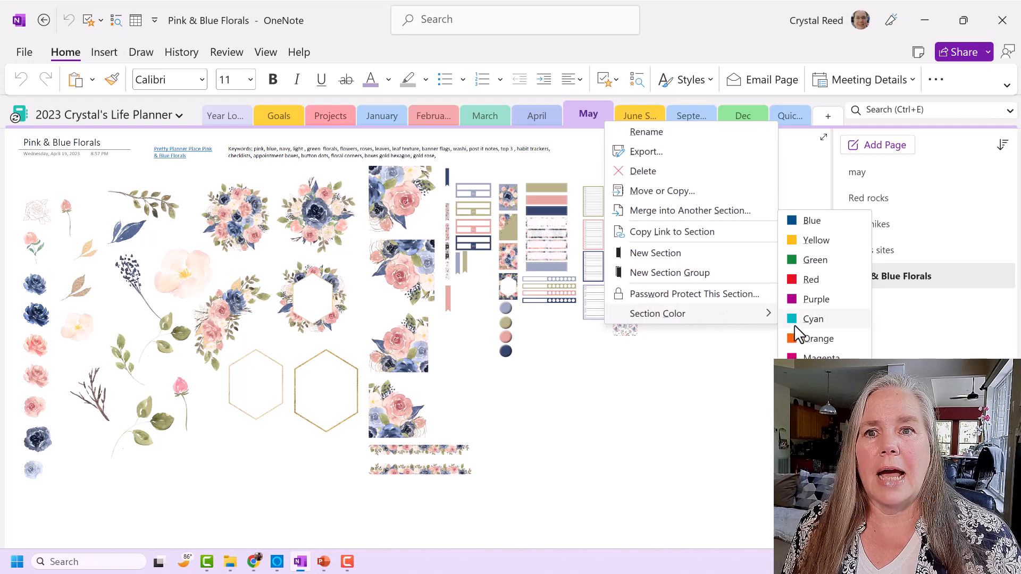
click(805, 340)
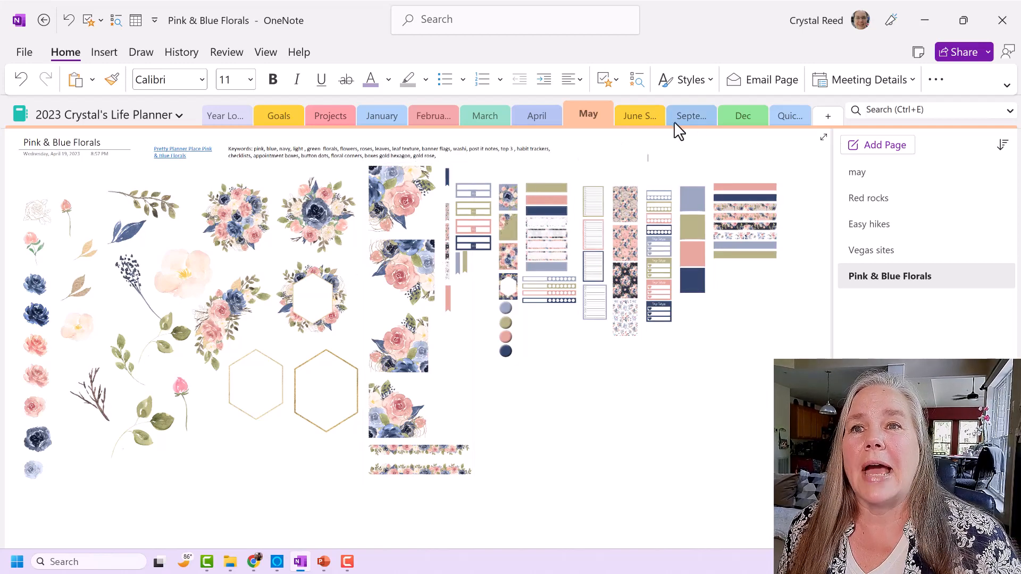
Step: Look through the May section's pages, including may, Red rocks, Easy hikes and Vegas sites
click(645, 120)
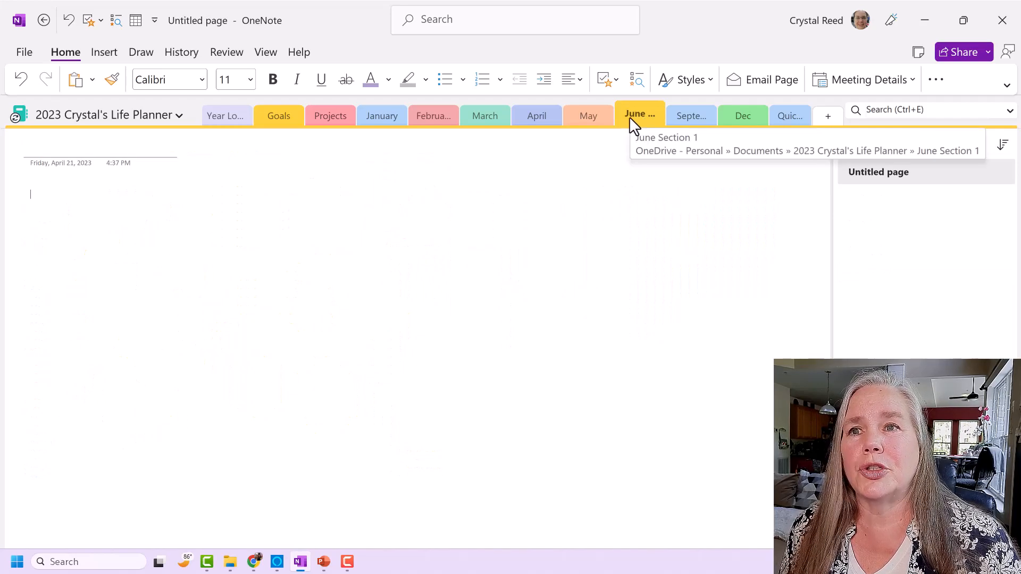
click(588, 114)
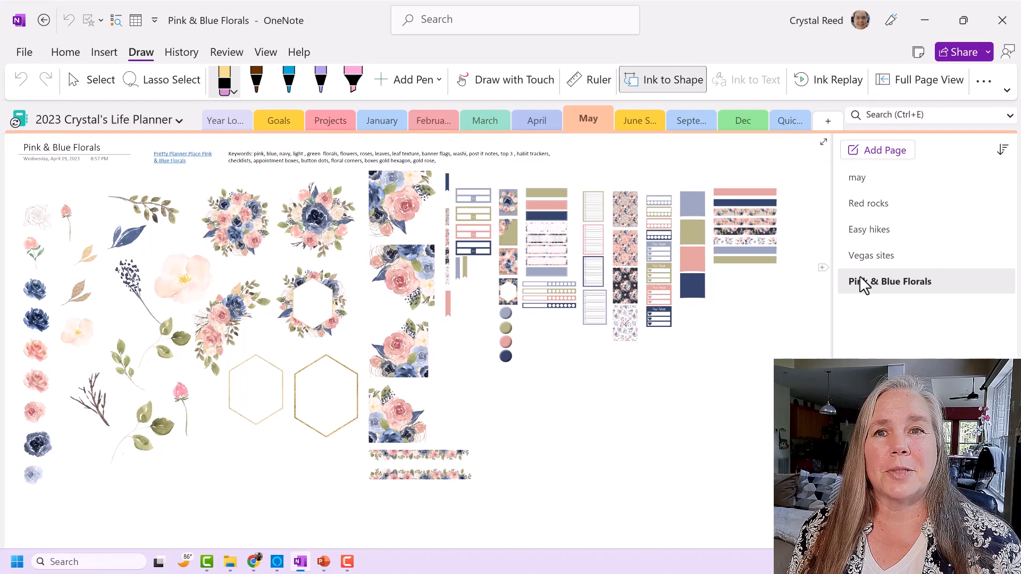
click(862, 178)
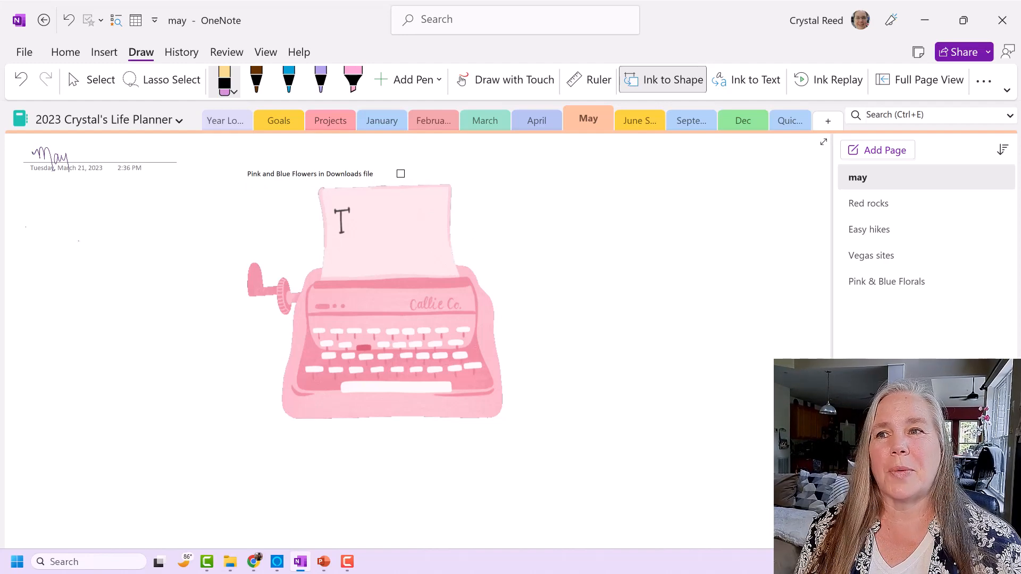
click(92, 81)
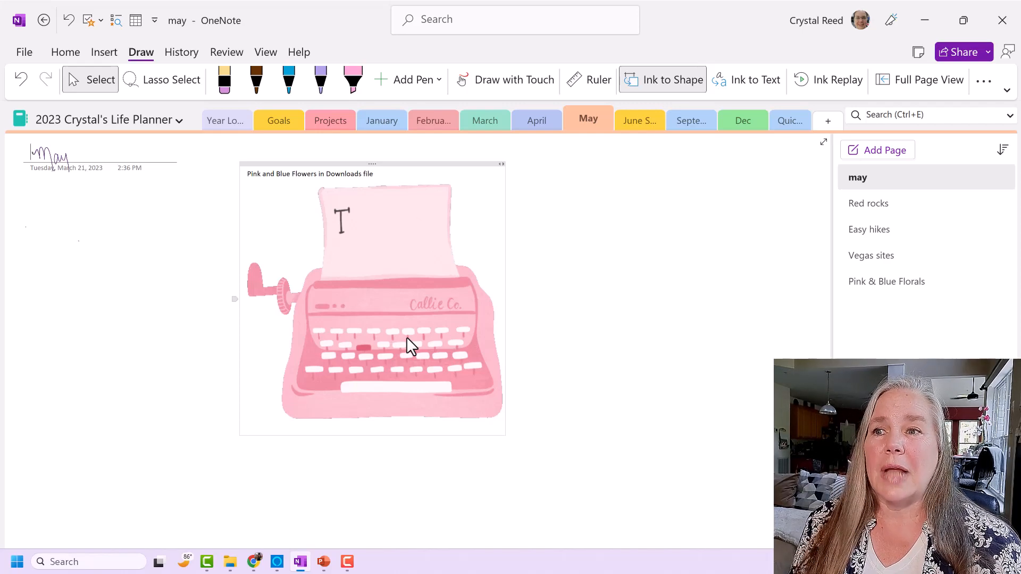
click(875, 203)
click(871, 229)
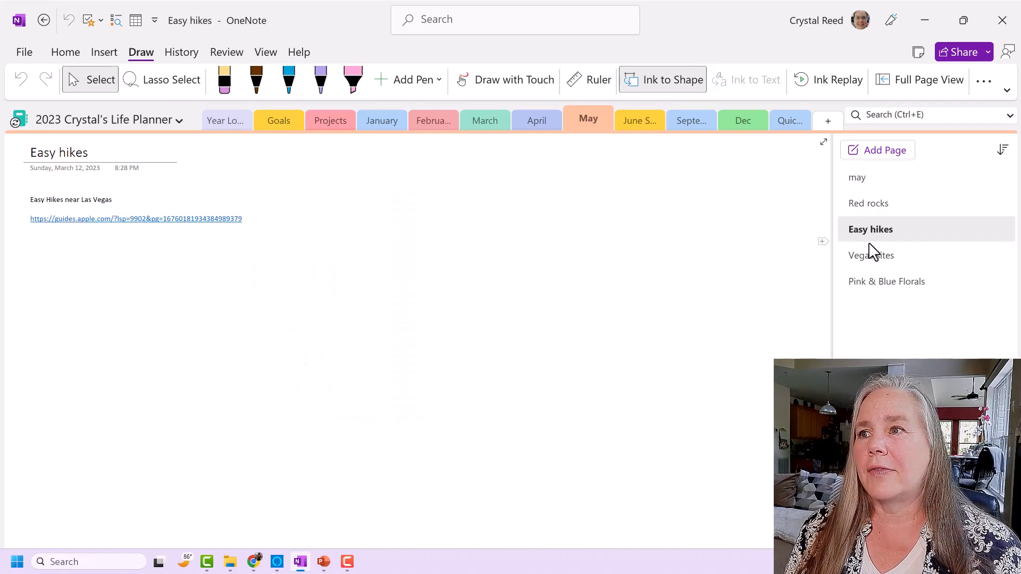
click(865, 257)
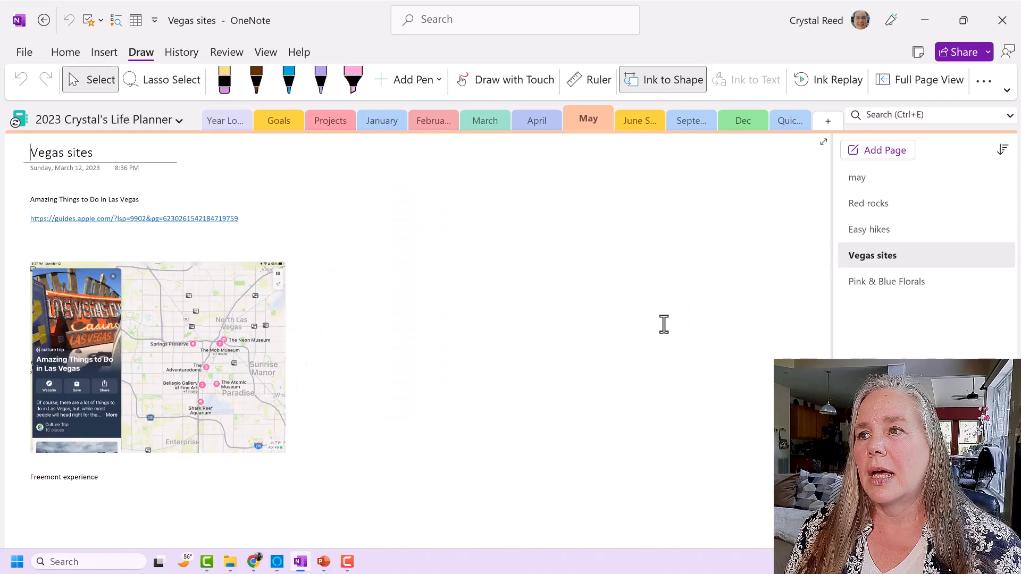
click(853, 204)
click(856, 234)
click(851, 254)
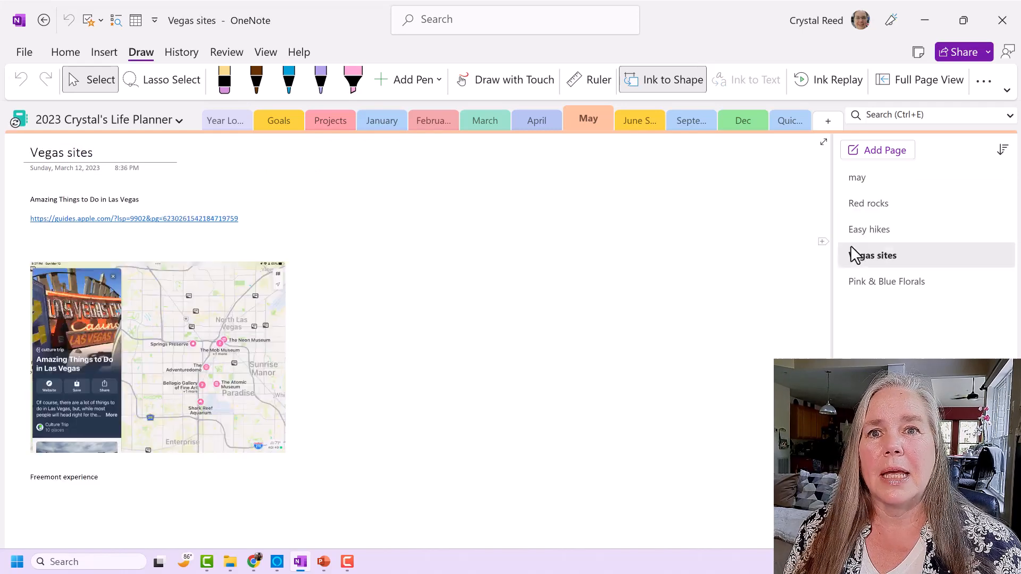
click(855, 177)
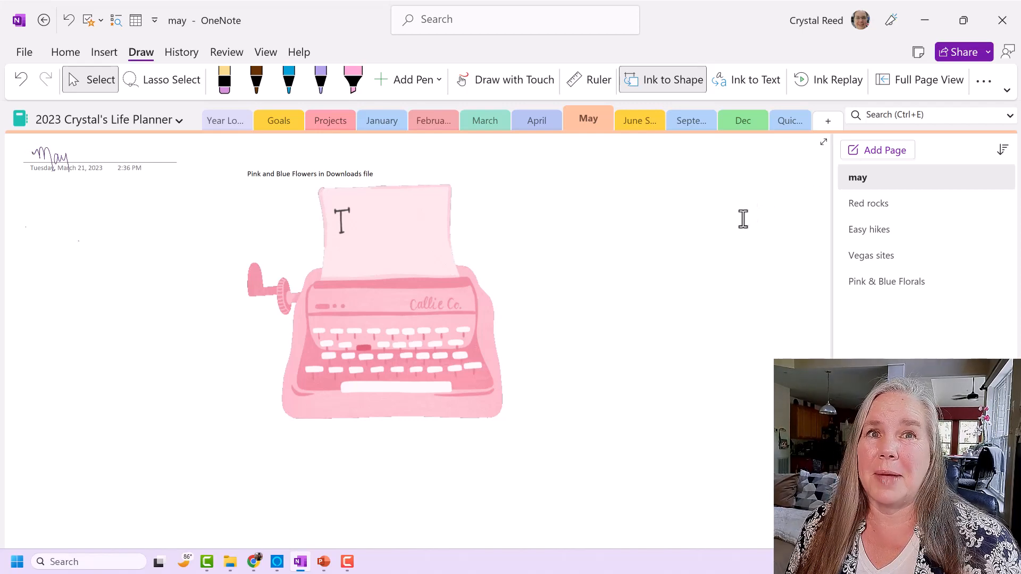
Step: Copy the April Dashboard page from the April section into the May section of the 2023 planner
click(534, 124)
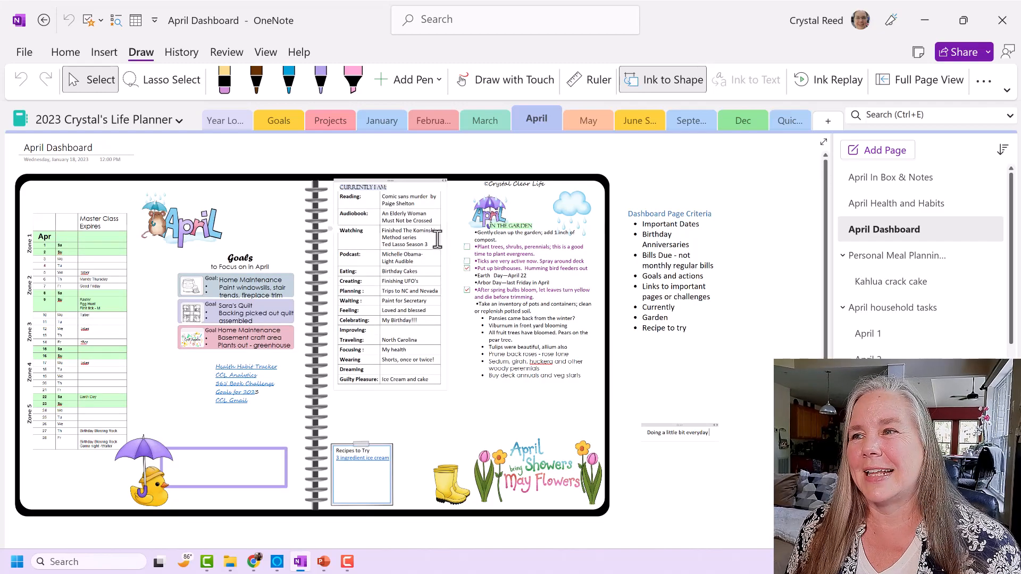
right_click(867, 234)
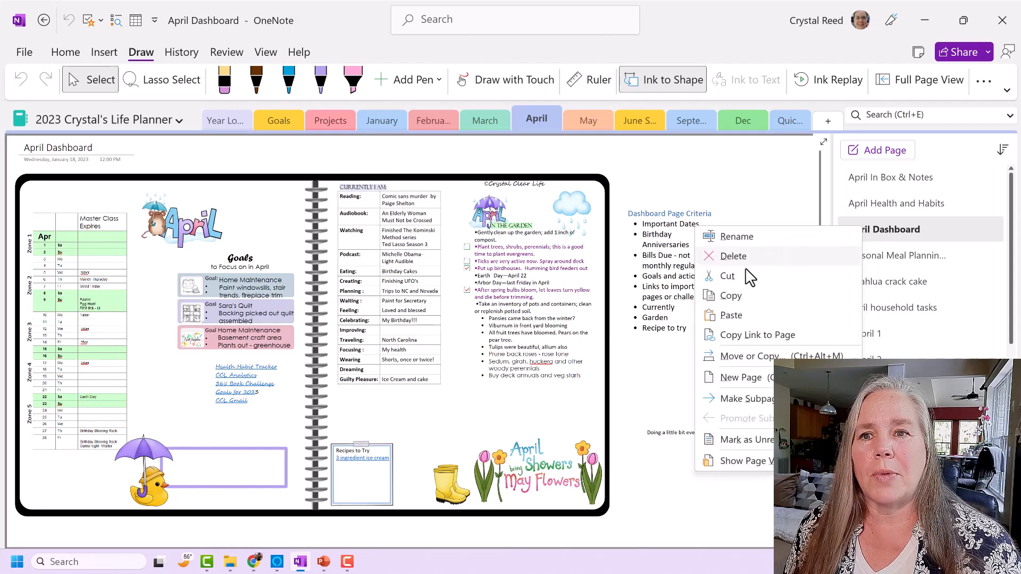
click(739, 356)
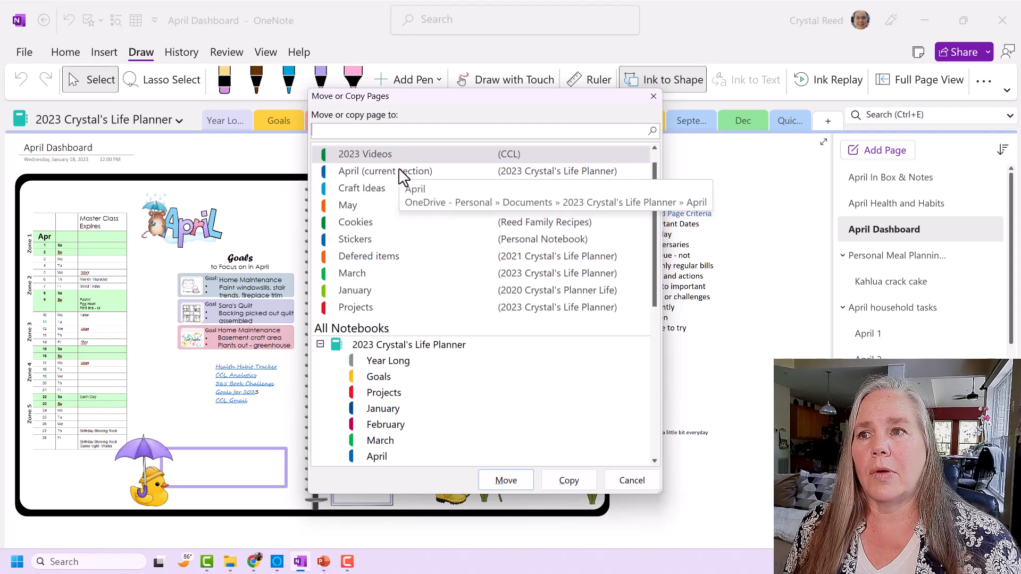
click(345, 206)
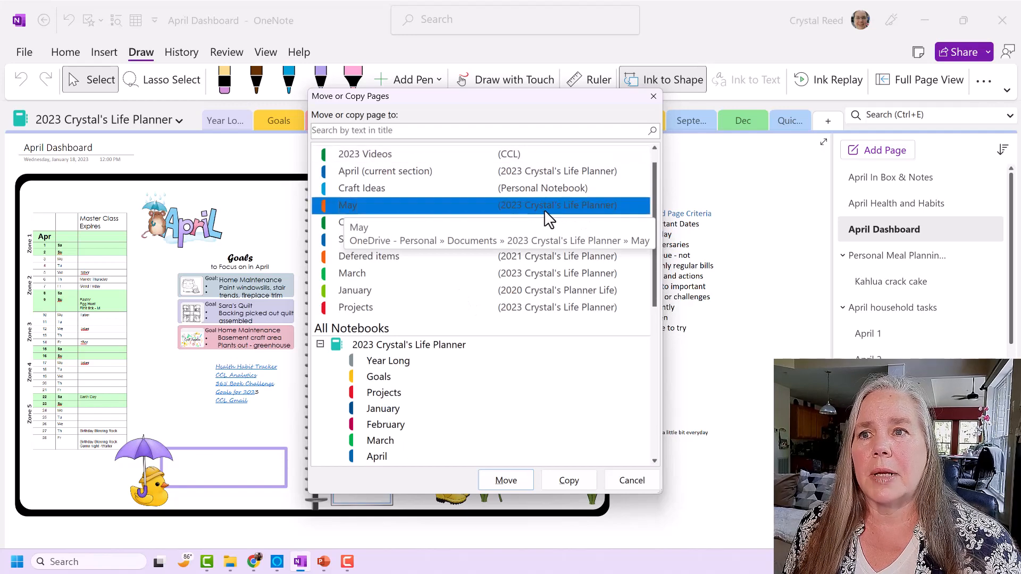
click(575, 476)
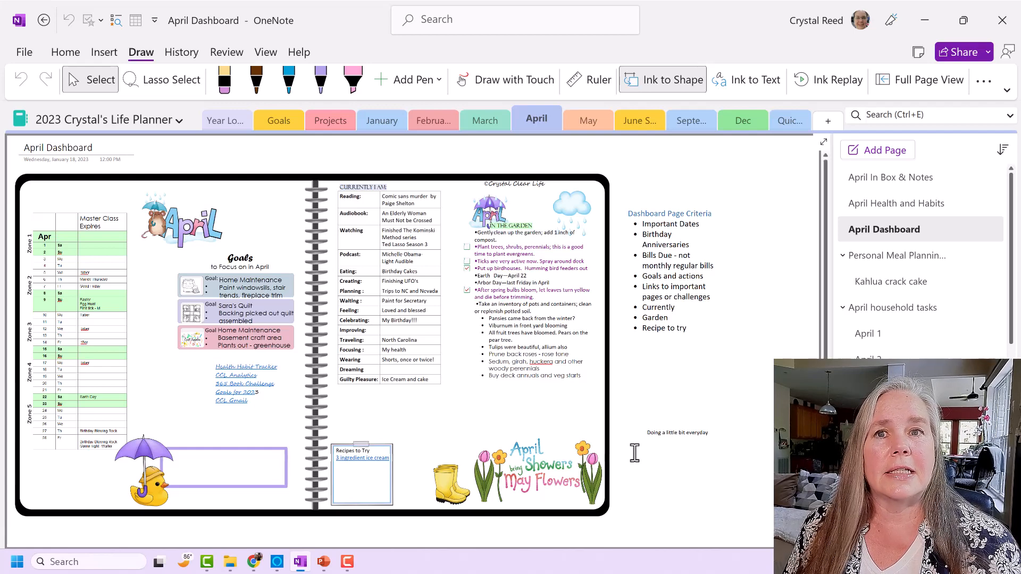
Step: Copy the April In Box & Notes and April Health and Habits pages together into the May section
click(874, 183)
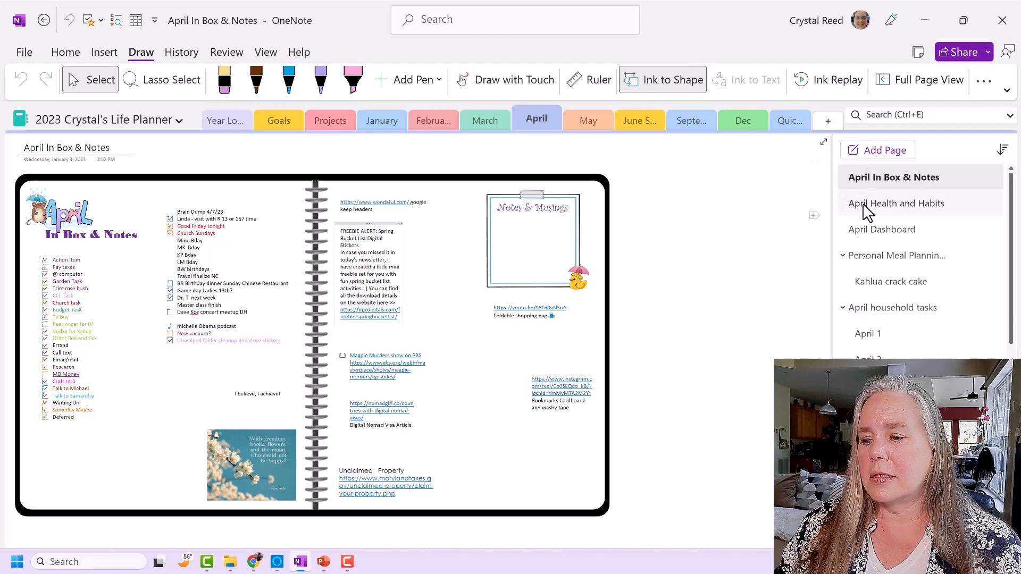
drag(864, 211, 863, 204)
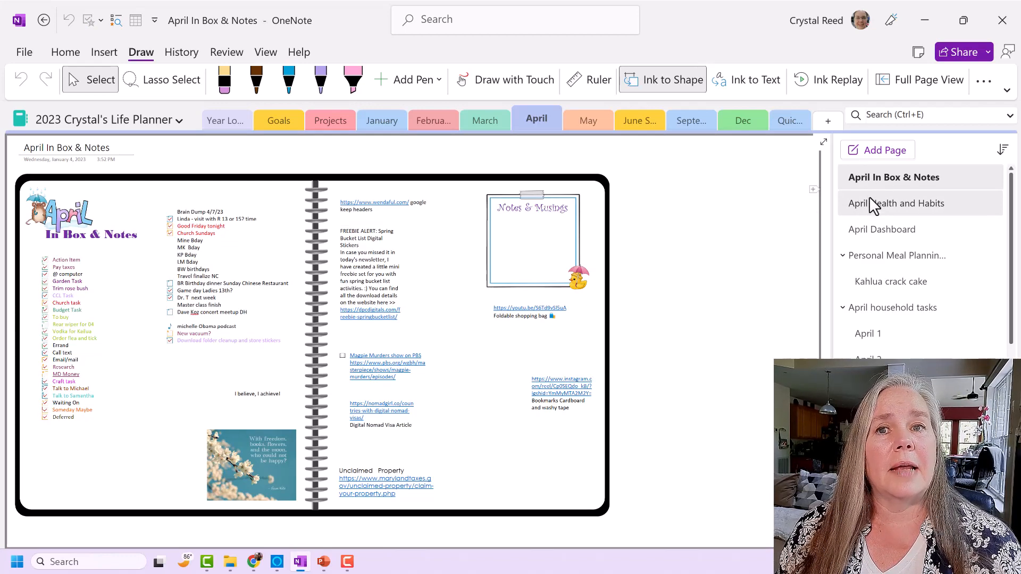
right_click(866, 173)
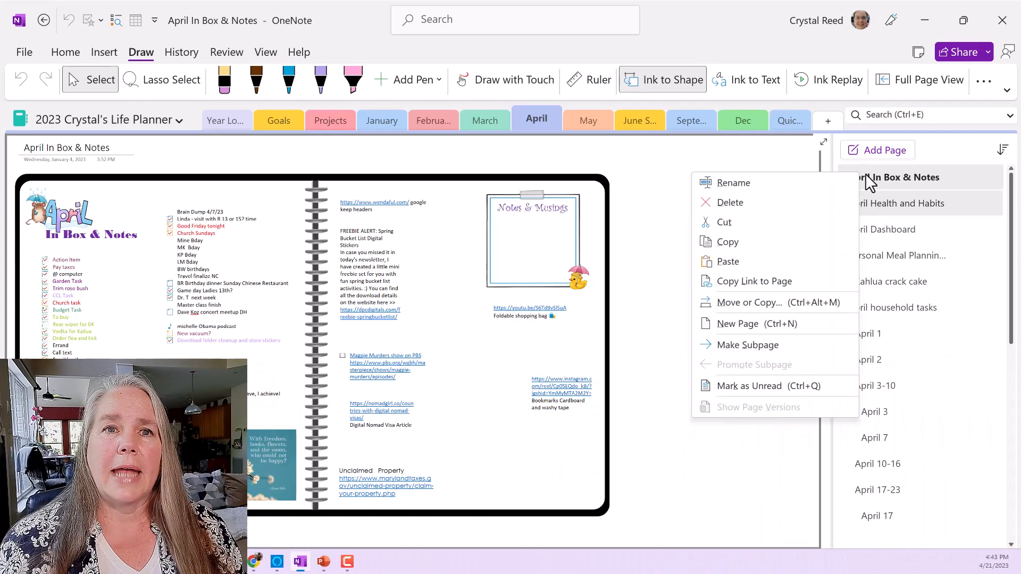
click(756, 302)
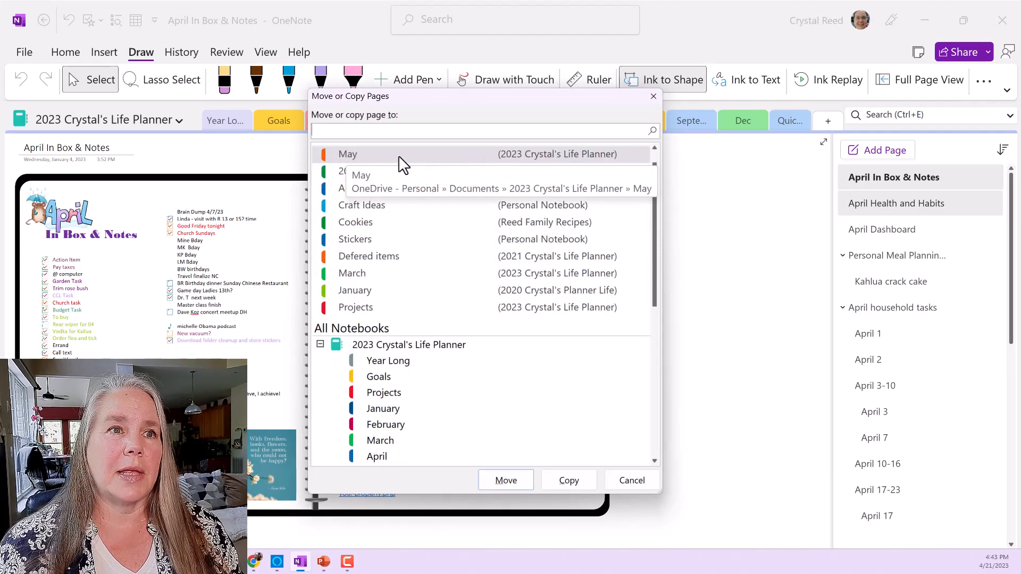
click(560, 480)
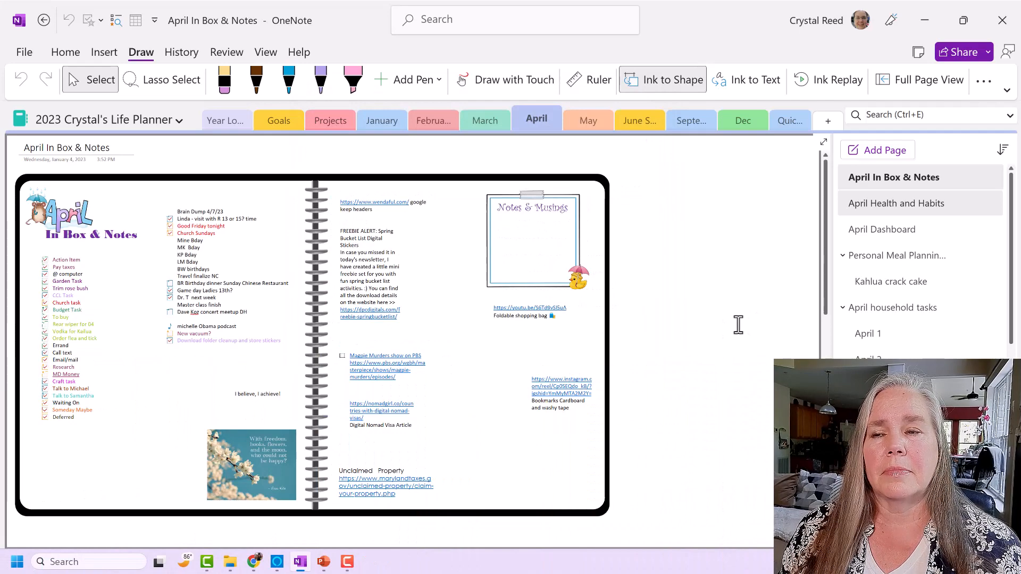
Step: Review the Personal Meal Planning page in the April section down to the end of its shopping list
click(859, 258)
scroll(685, 343, down, 10)
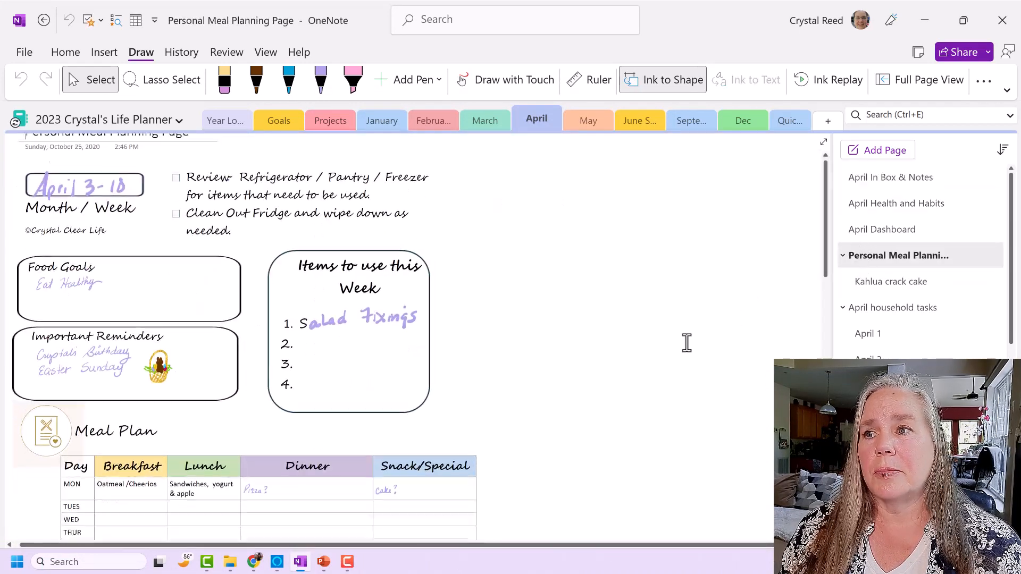
scroll(686, 346, down, 5)
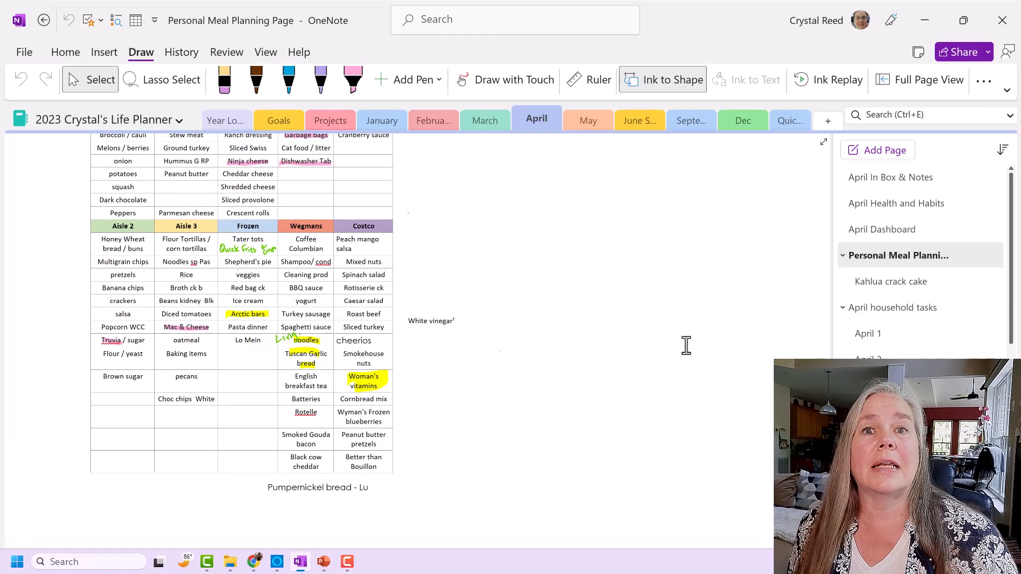
Step: Copy the April household tasks page from the April section into the May section of the 2023 planner
scroll(687, 346, up, 1)
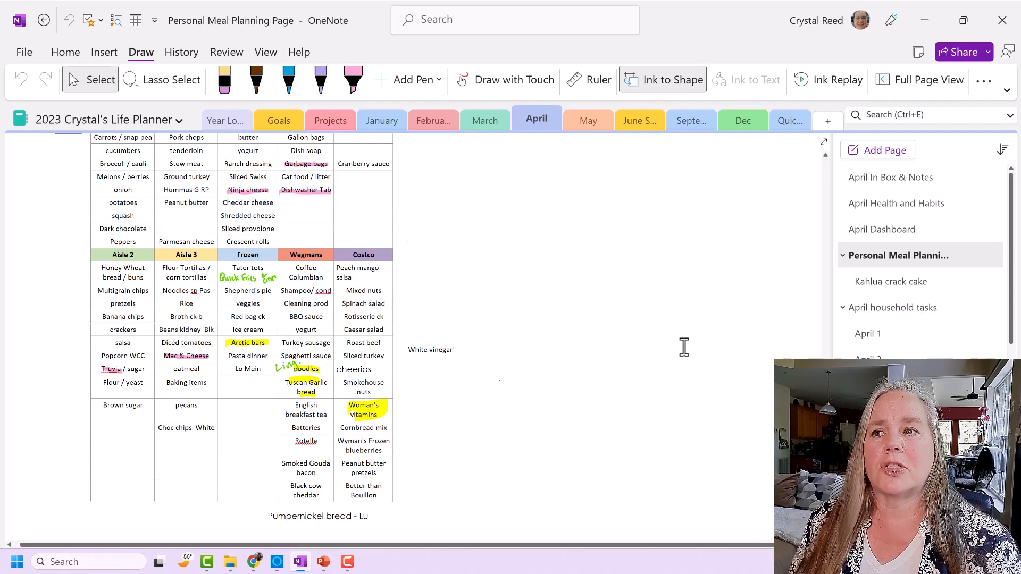
click(873, 307)
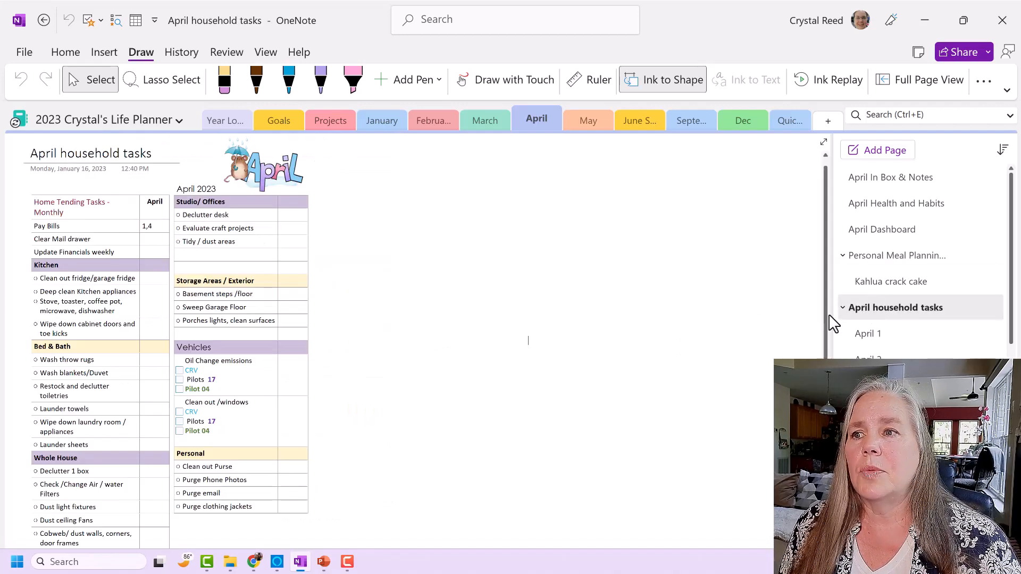
right_click(858, 309)
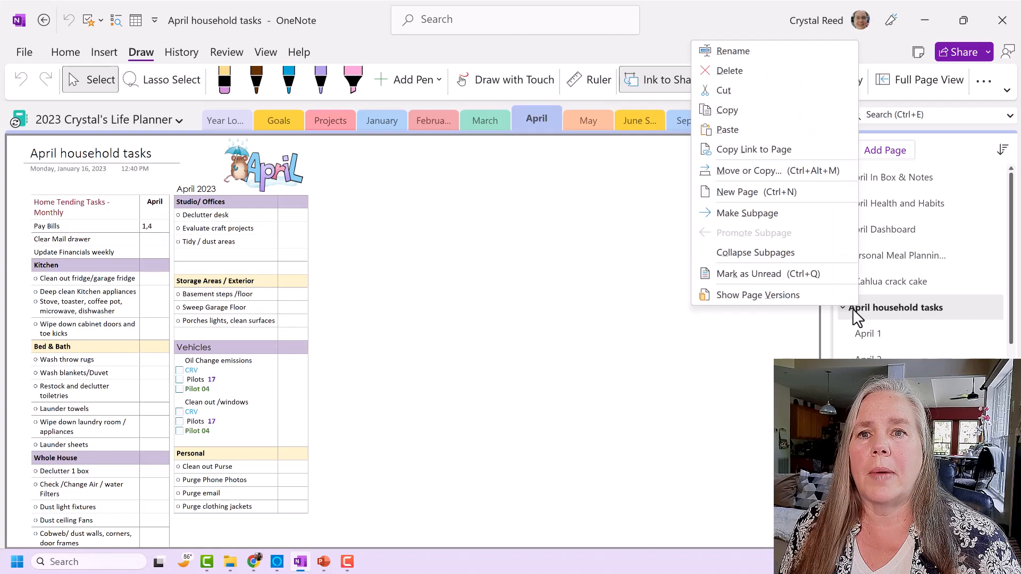
click(777, 171)
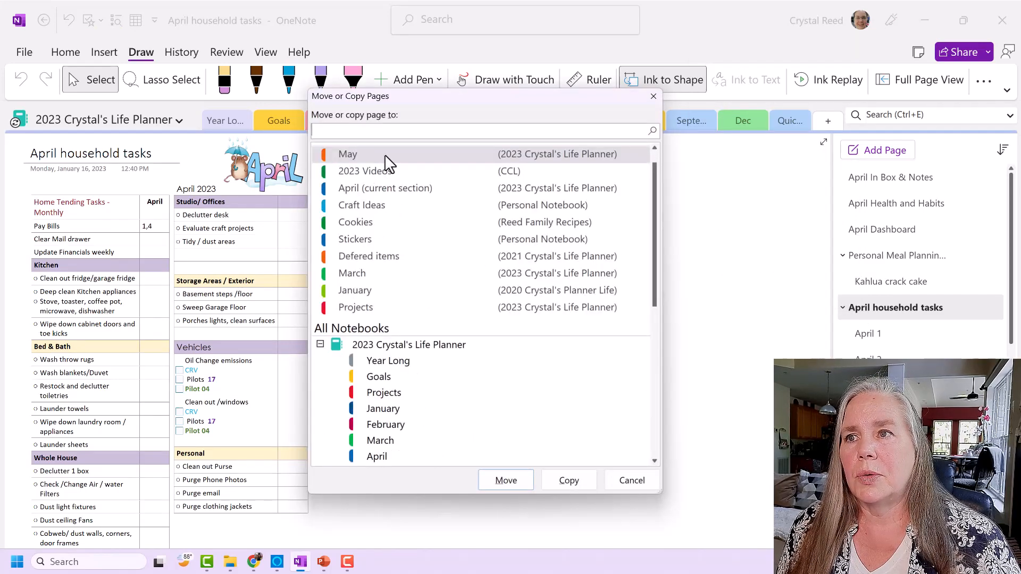
click(559, 477)
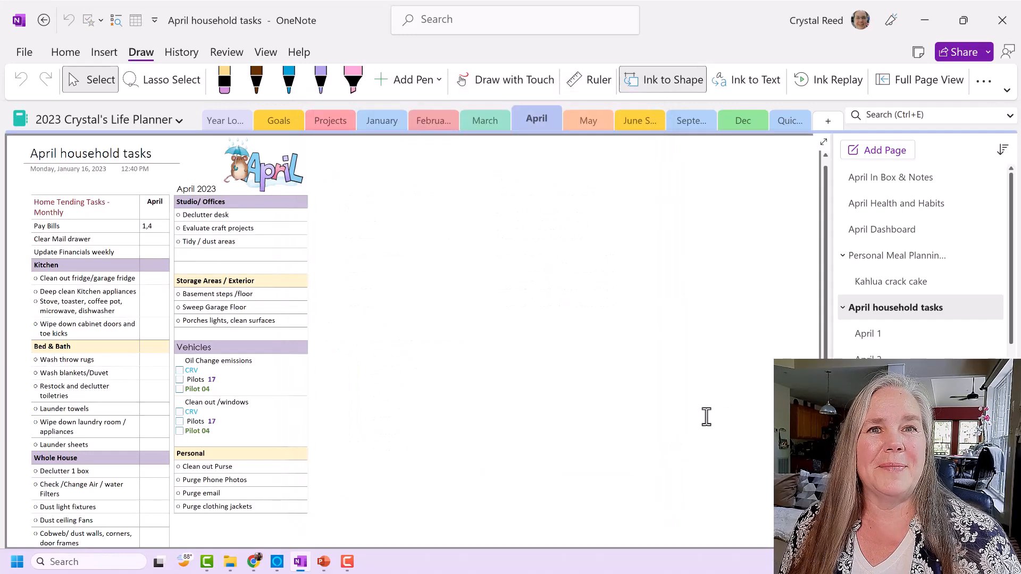
Step: Move the copied April In Box & Notes page to the start of the May section's page list
click(579, 121)
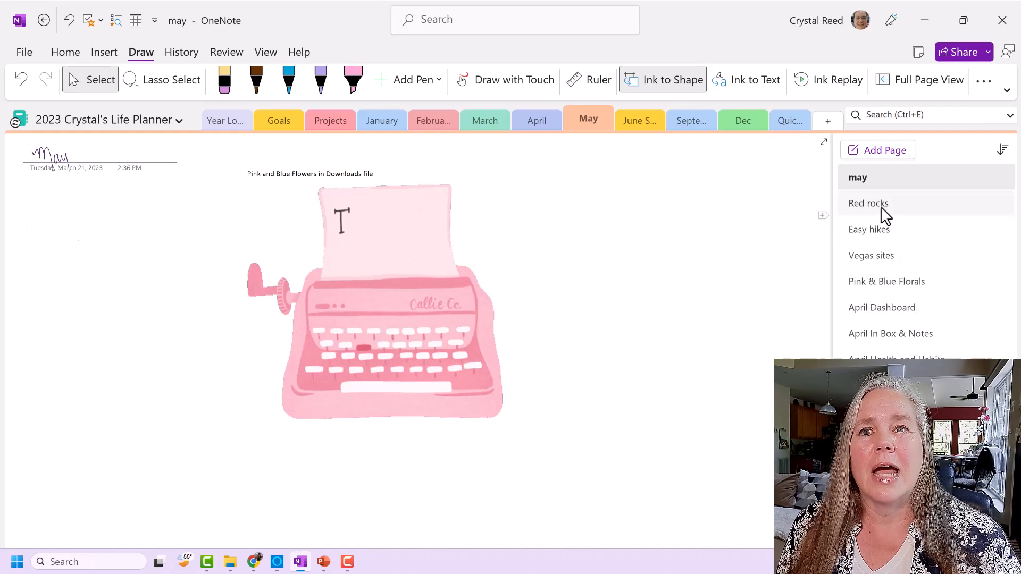
click(867, 283)
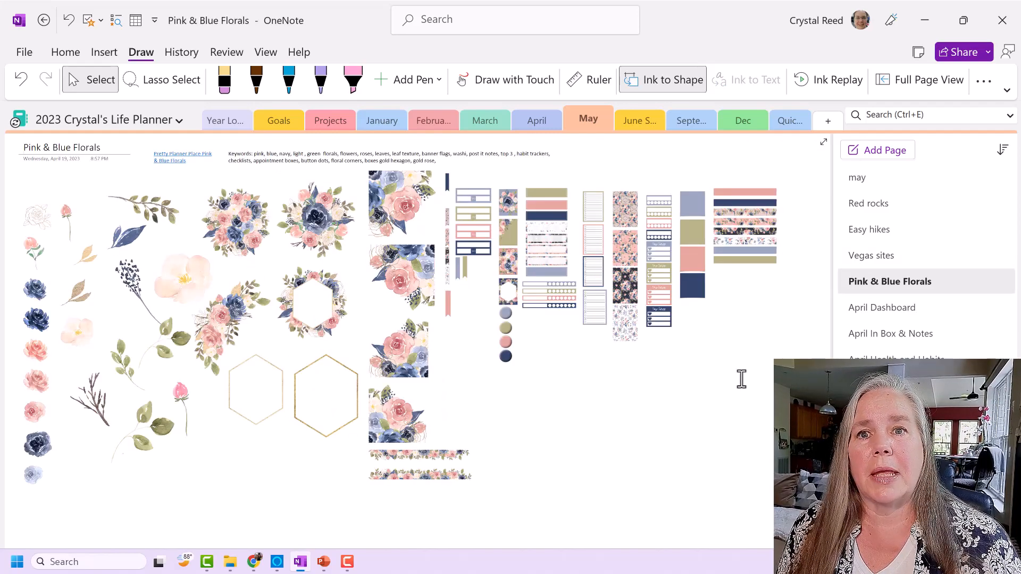
click(884, 311)
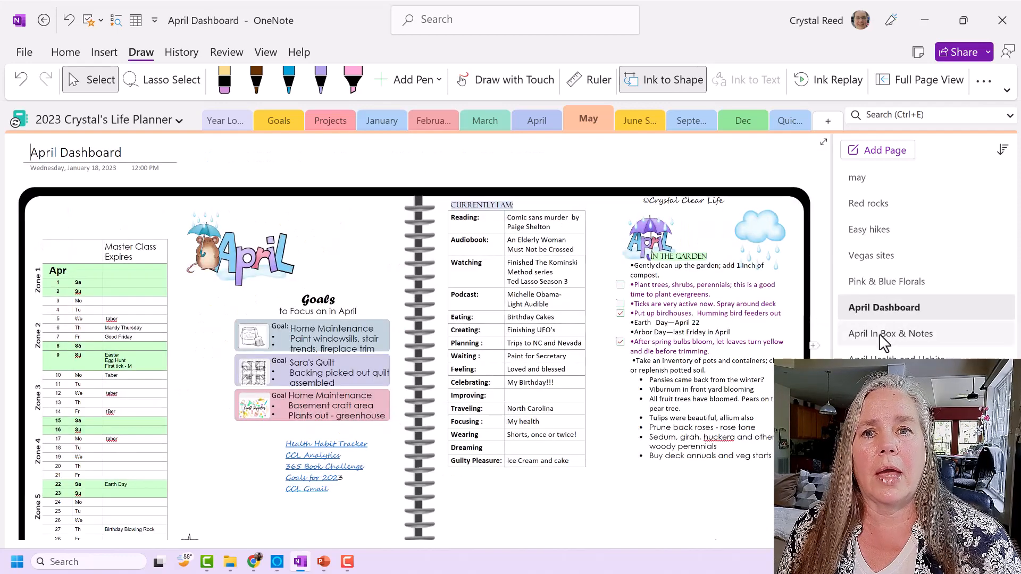
click(880, 334)
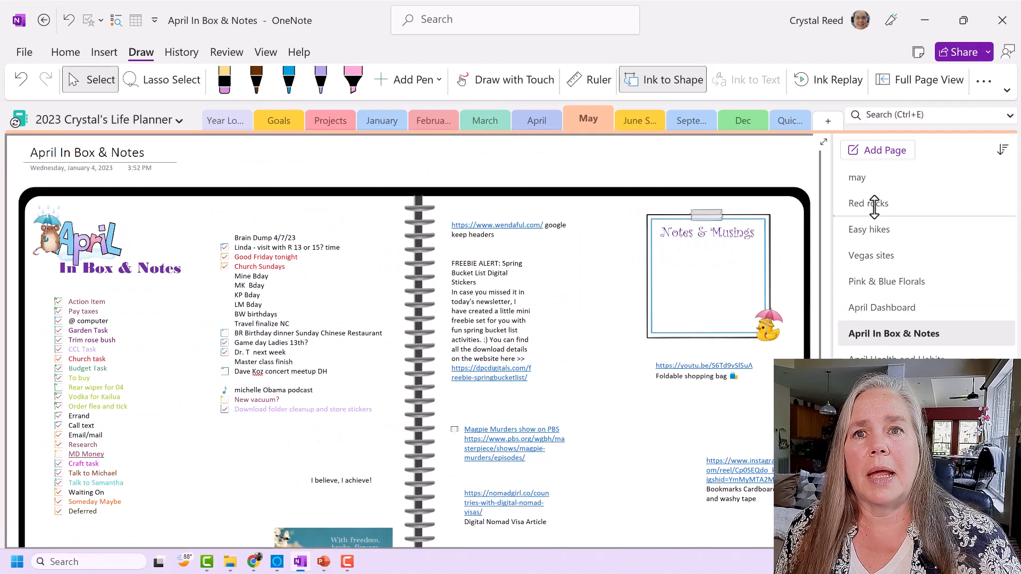
drag(878, 168, 878, 169)
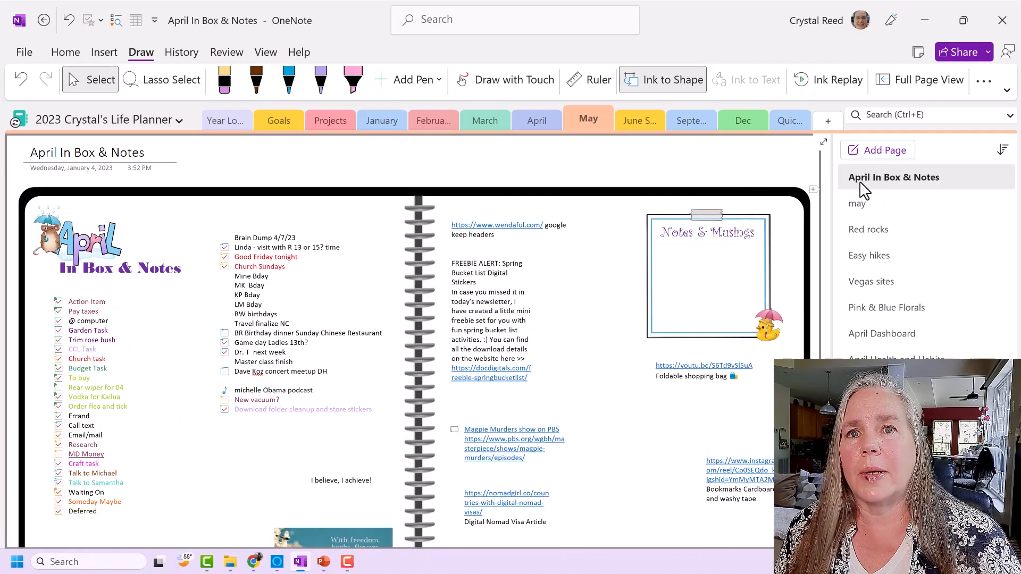
Step: Delete the brain dump list, task checklist, "I believe, I achieve!" text and blossom quote picture from the May section's April In Box & Notes page
scroll(636, 282, down, 2)
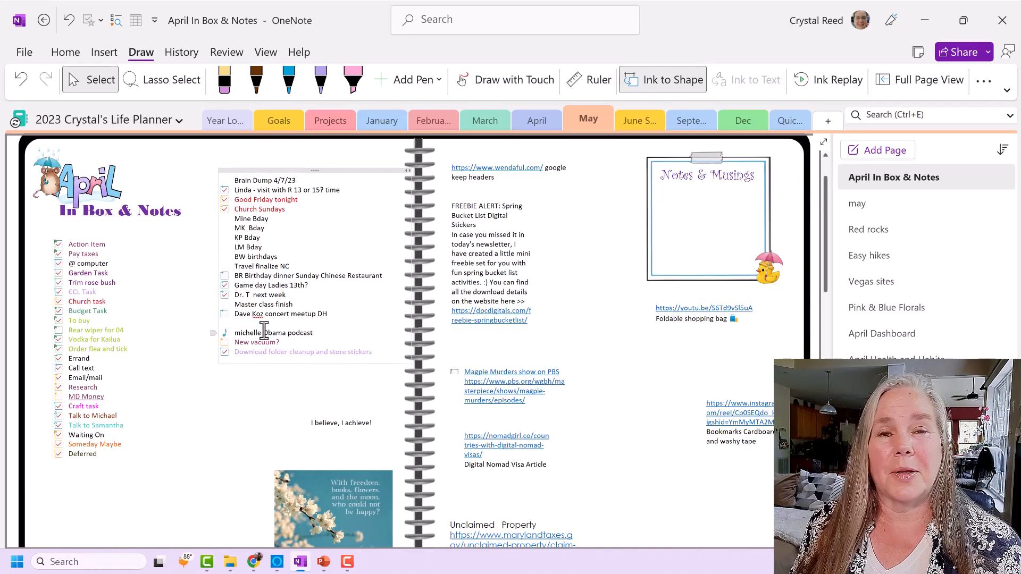
click(310, 170)
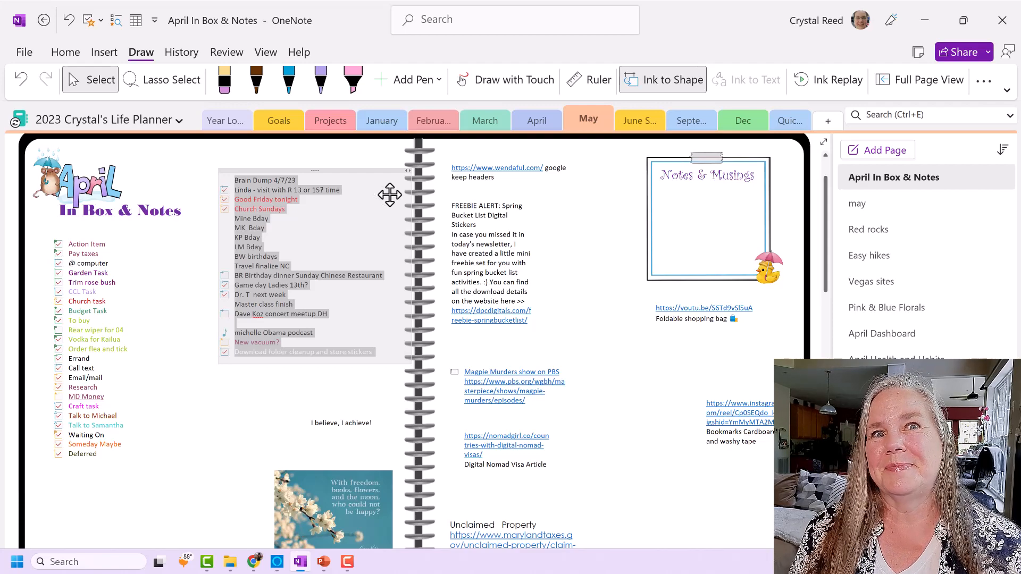
key(Delete)
click(107, 234)
key(Delete)
click(342, 414)
key(Delete)
click(346, 497)
key(Delete)
Step: Delete the saved links and note snippets from the Notes & Musings half of the planner spread
click(501, 159)
key(Delete)
click(494, 196)
key(Delete)
click(520, 365)
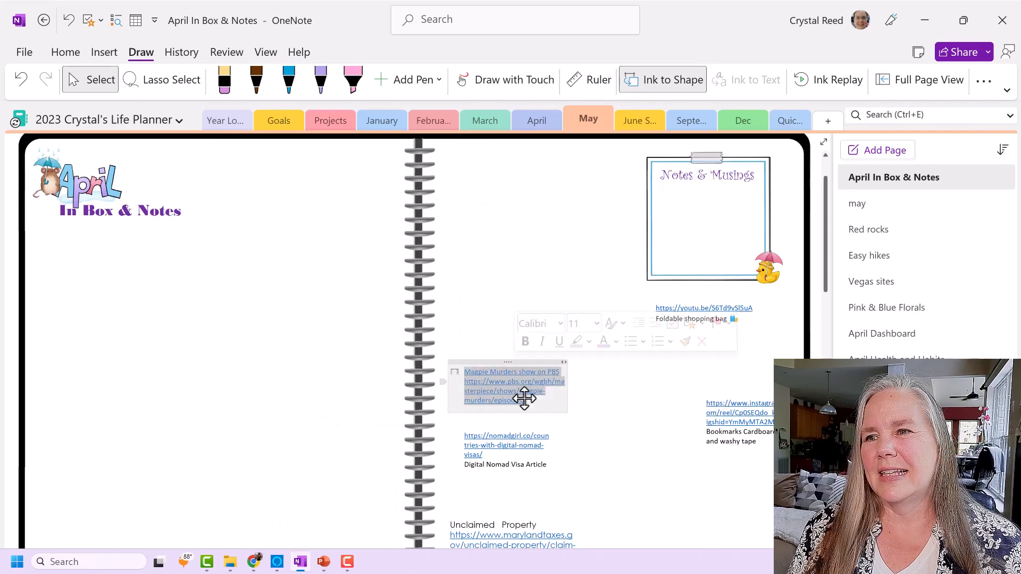
key(Delete)
click(521, 513)
key(Delete)
click(716, 290)
key(Delete)
Step: Delete the April sticker above the In Box & Notes heading and the clipboard frame around Notes & Musings
click(121, 181)
key(Delete)
click(734, 184)
key(Delete)
click(669, 353)
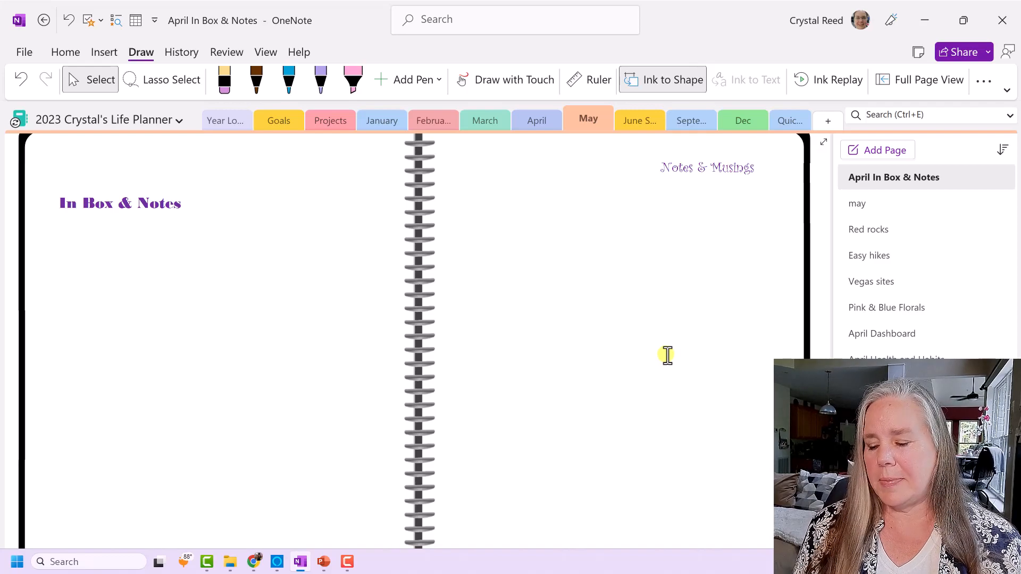
scroll(667, 356, down, 1)
scroll(667, 355, down, 1)
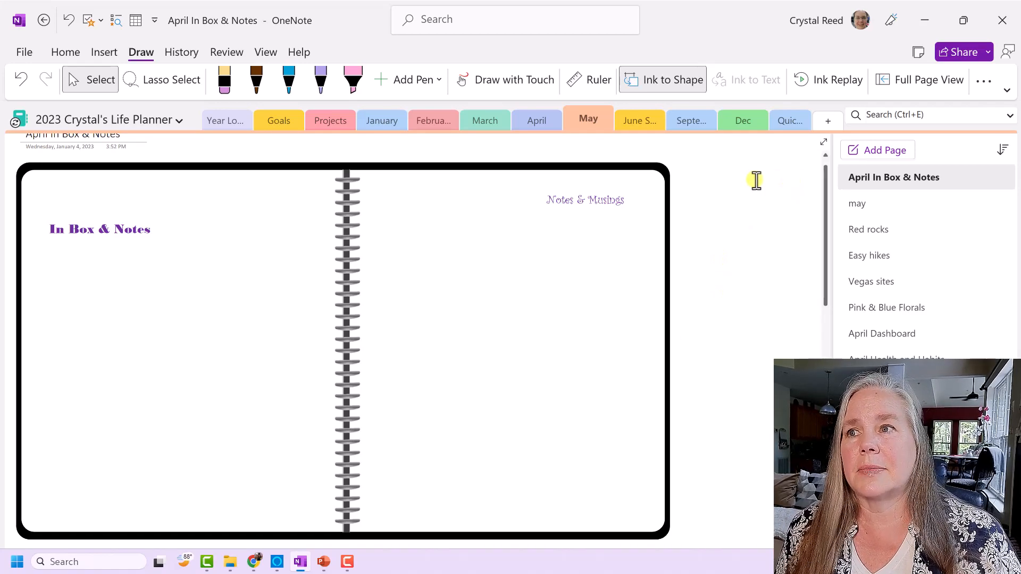
Step: Copy the whole task category checklist from the Inbox Master List page in the Year Long section
click(224, 120)
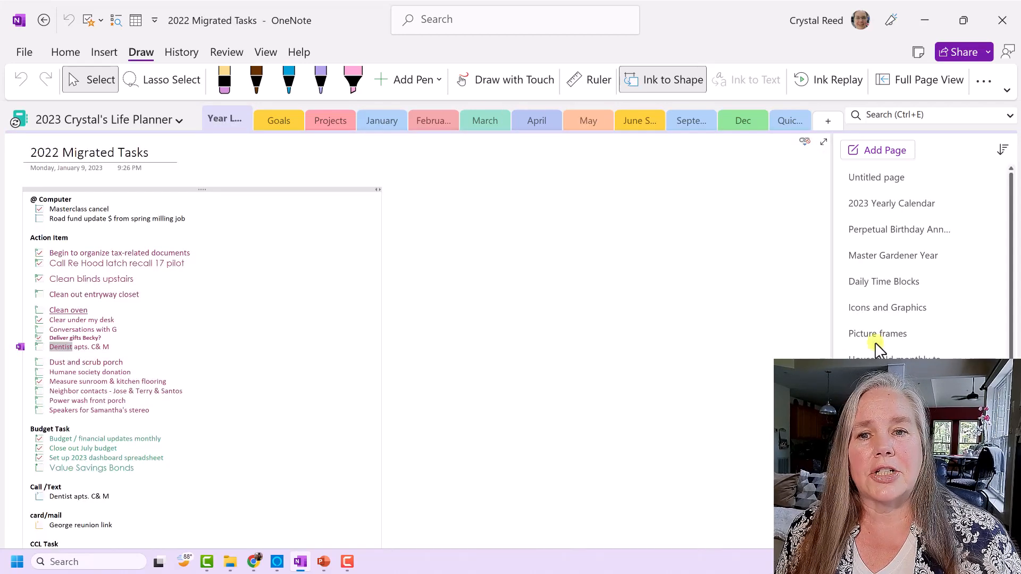
click(883, 438)
click(381, 383)
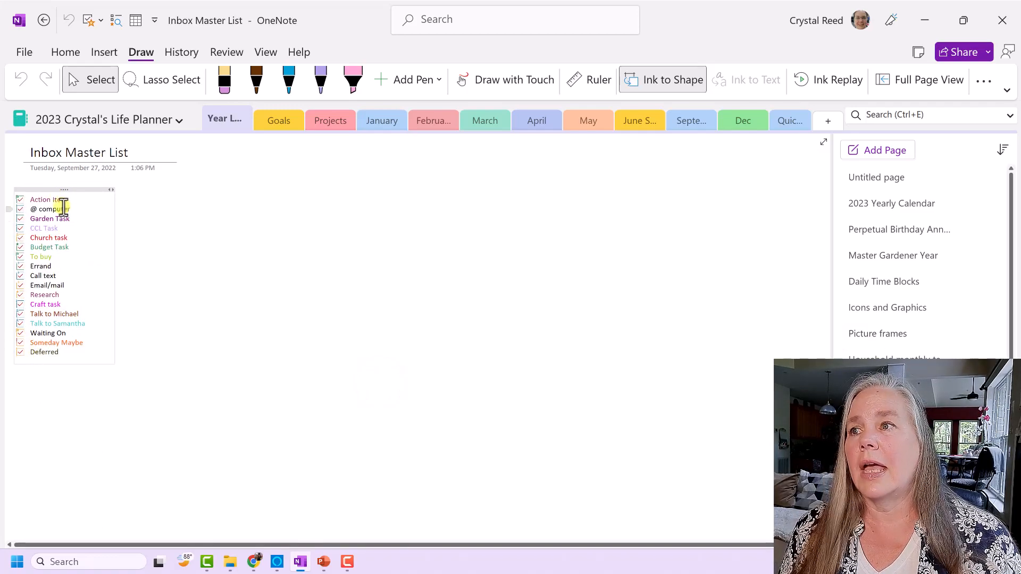
click(60, 190)
right_click(61, 190)
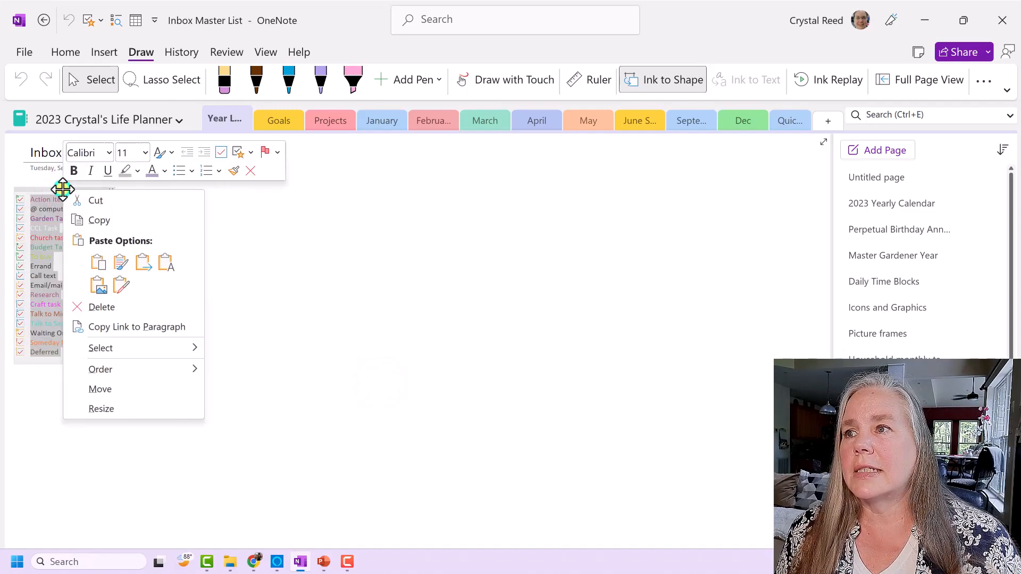
click(96, 220)
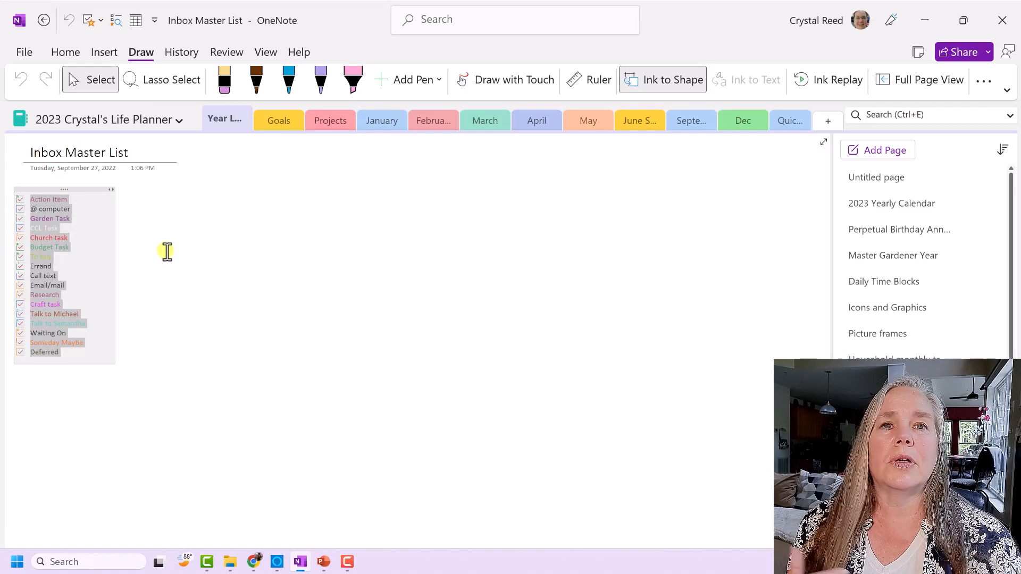
Step: Paste the checklist into the May section's April In Box & Notes page and place it under the In Box & Notes heading
click(582, 114)
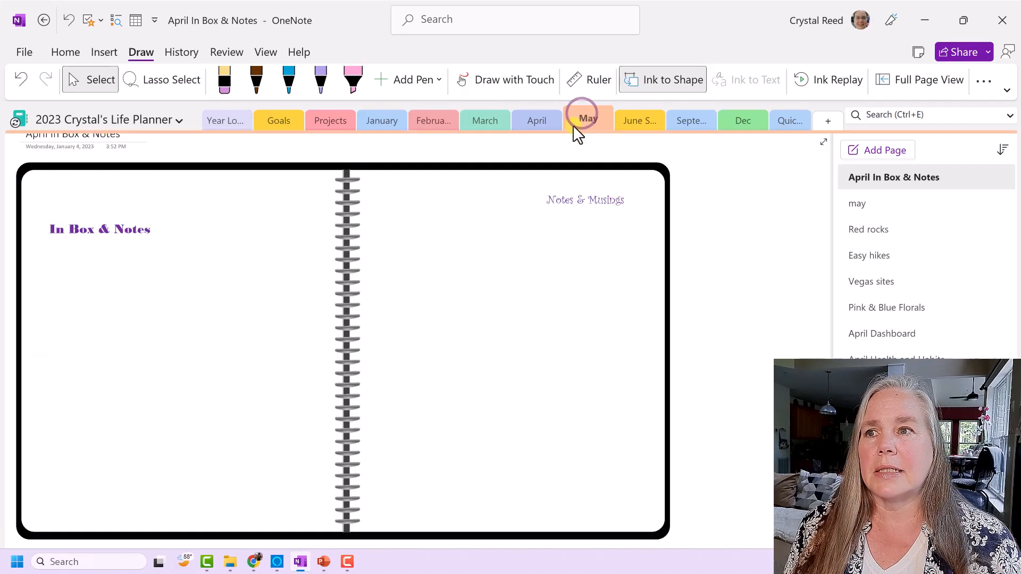
right_click(720, 306)
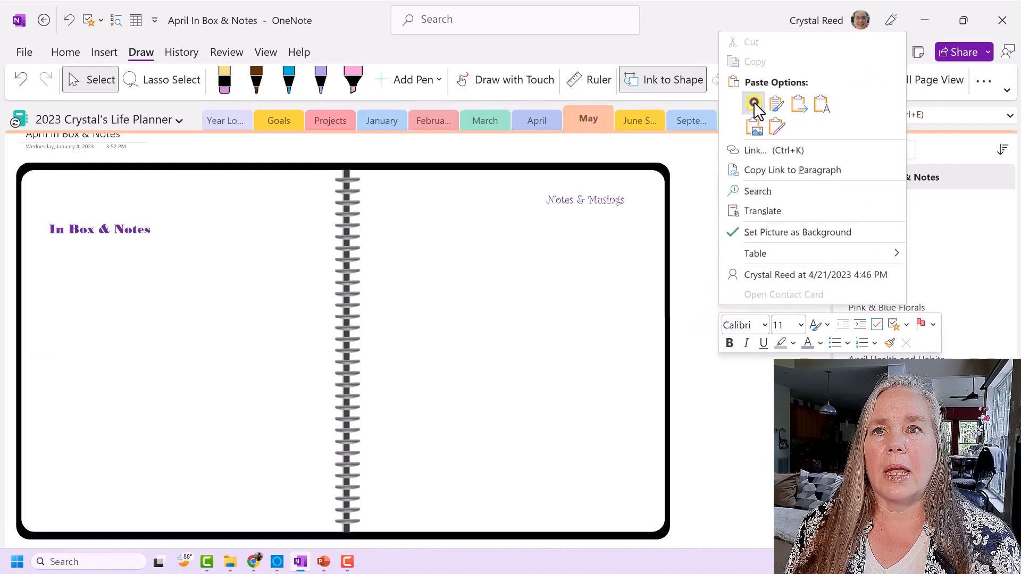
key(Escape)
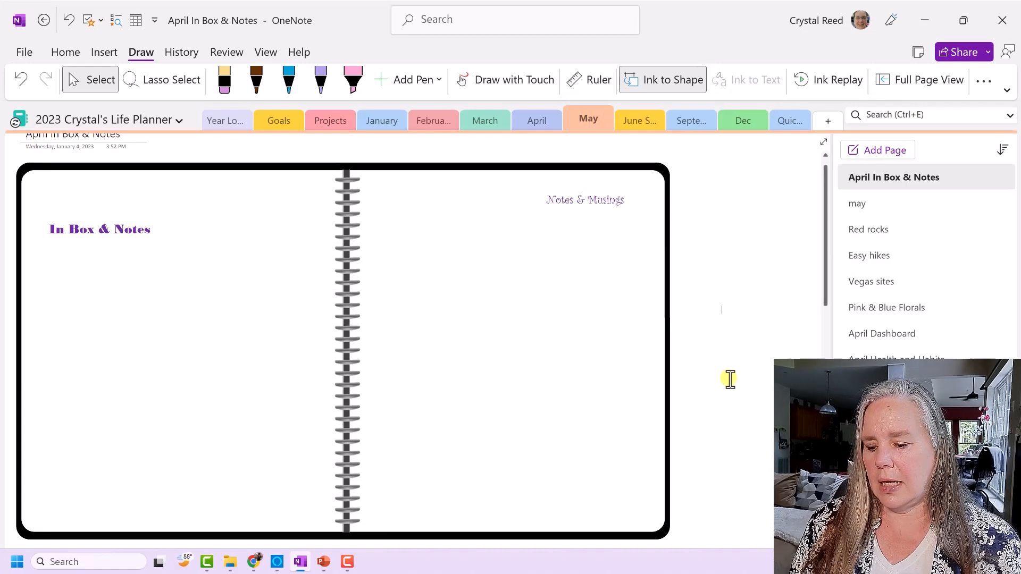
key(ctrl+v)
drag(750, 301, 75, 249)
click(155, 303)
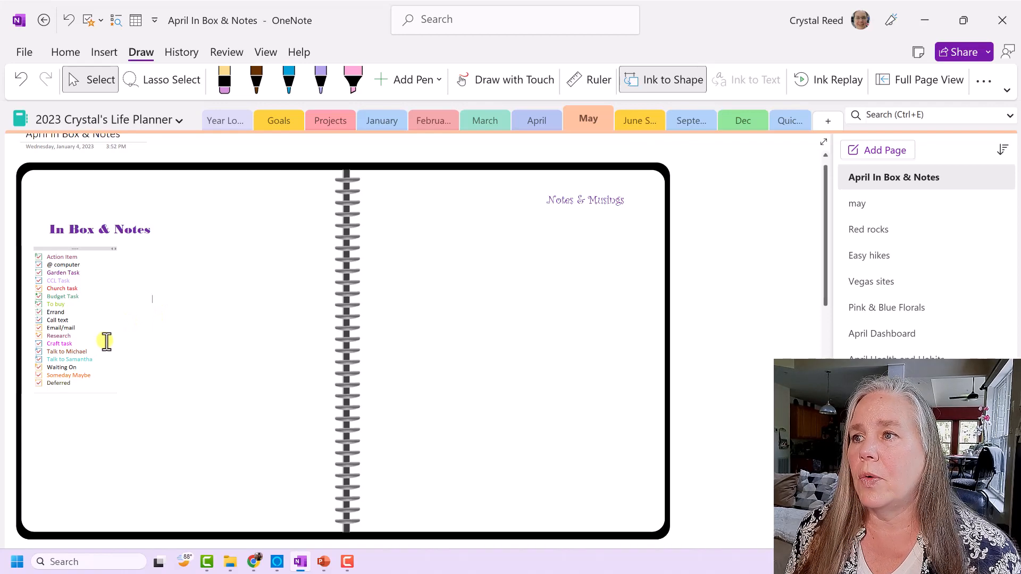
Step: Add the task "Oil change in pilot" on a new line under Errand in the inbox checklist
click(69, 313)
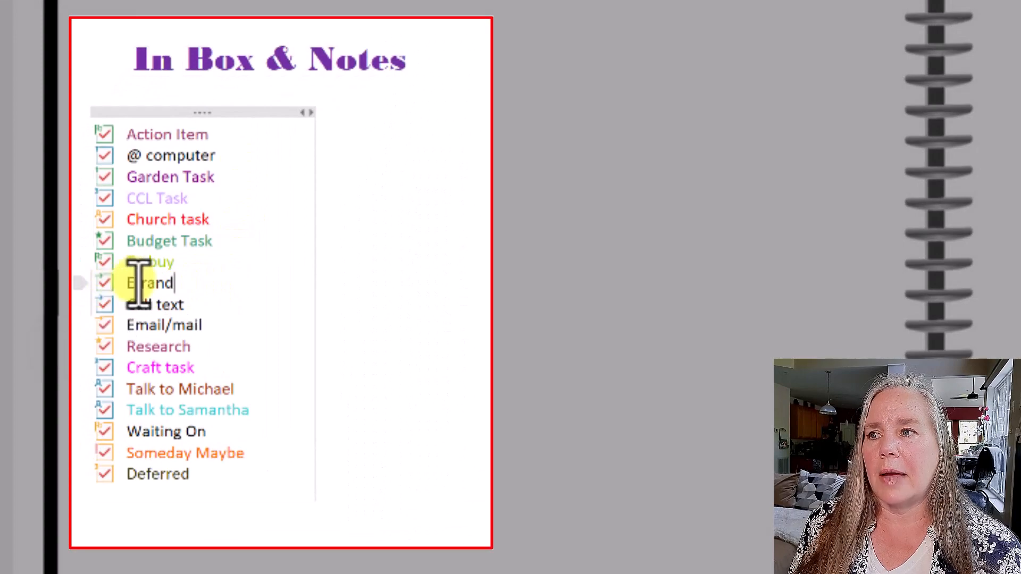
click(179, 281)
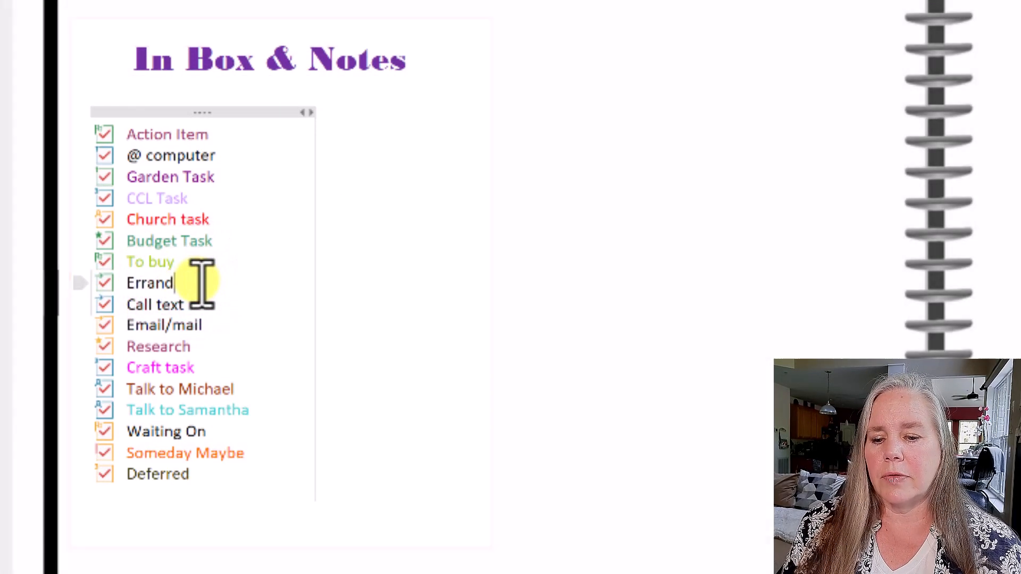
key(Return)
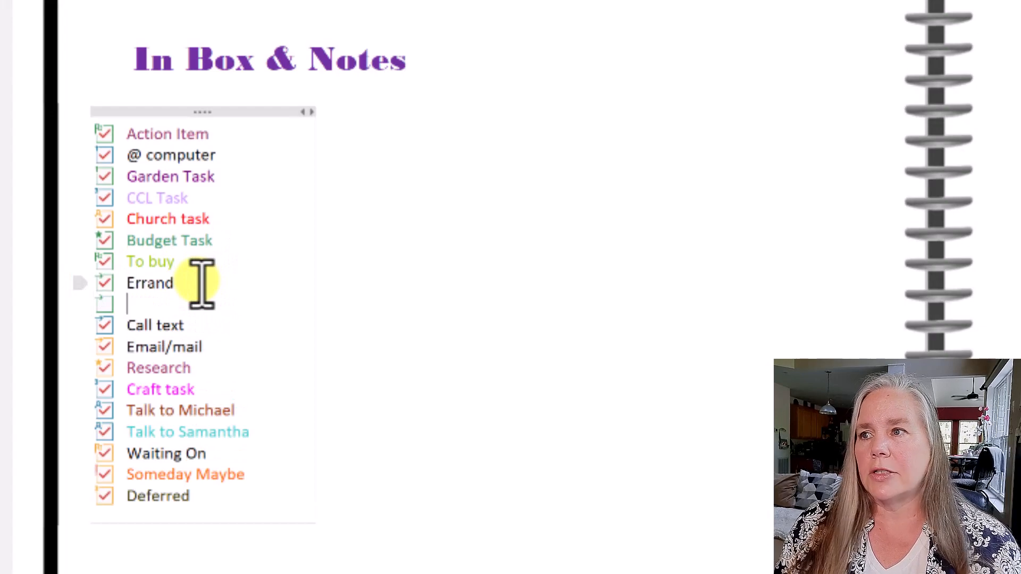
text(Oil chang)
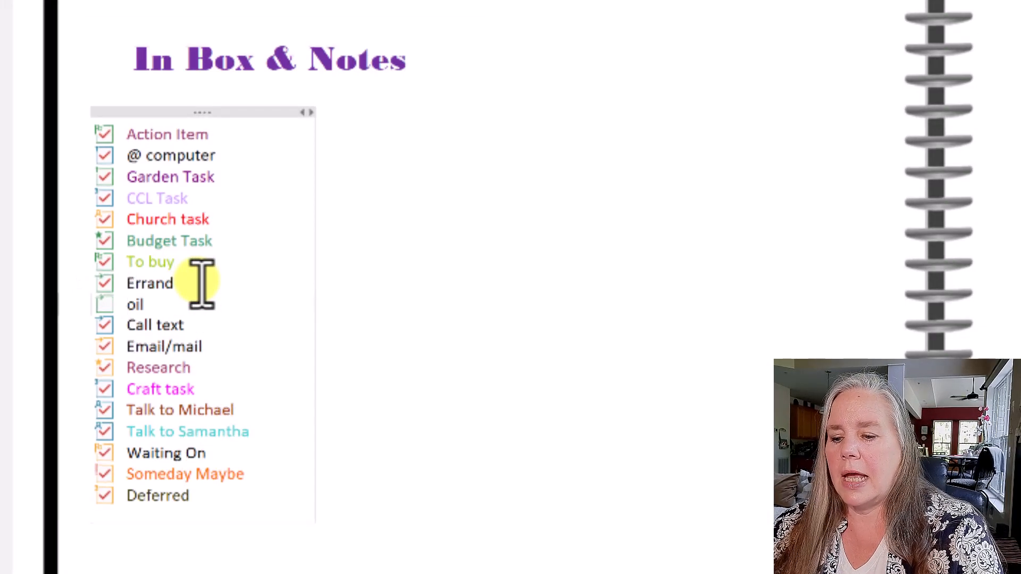
text(e in )
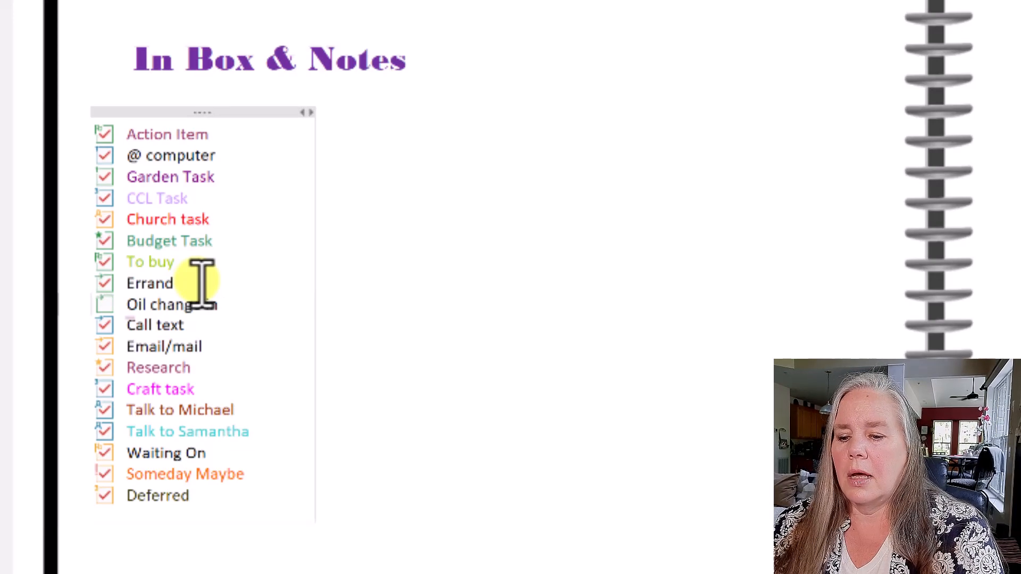
text(pilot)
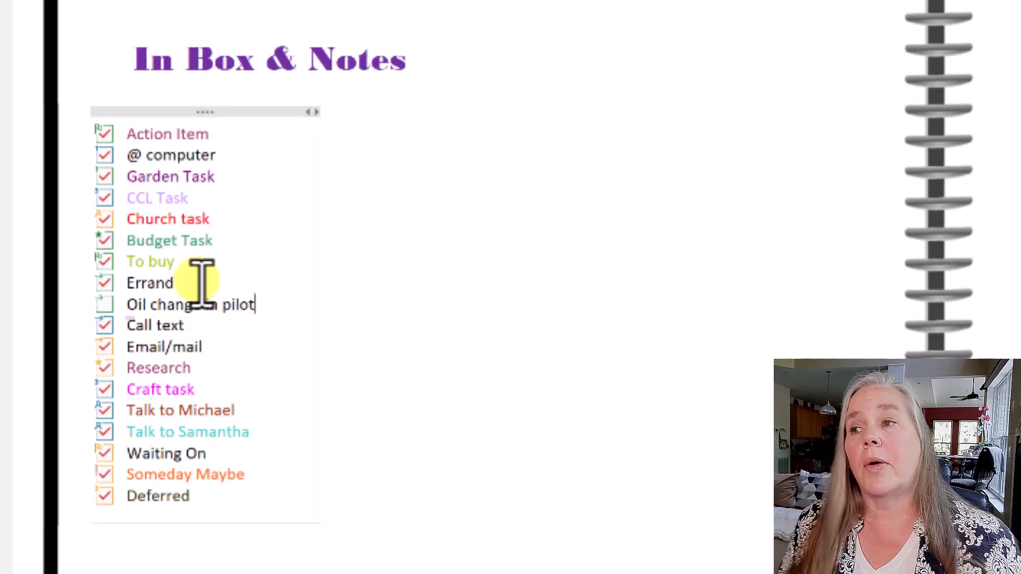
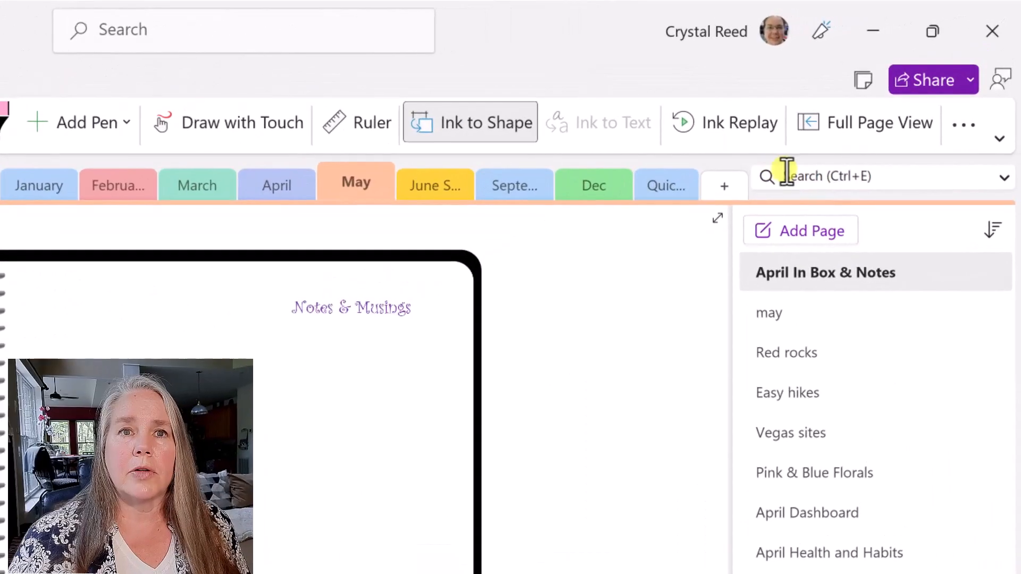
Step: Search all notebooks for "months" and open the Months of the Year page in the Personal Notebook's Stickers section
click(872, 116)
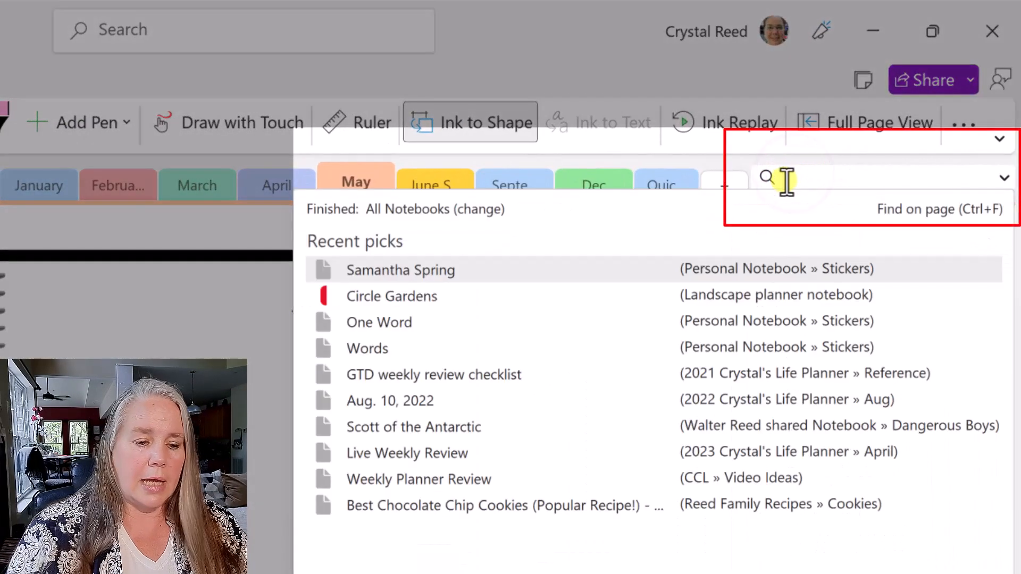
text(month)
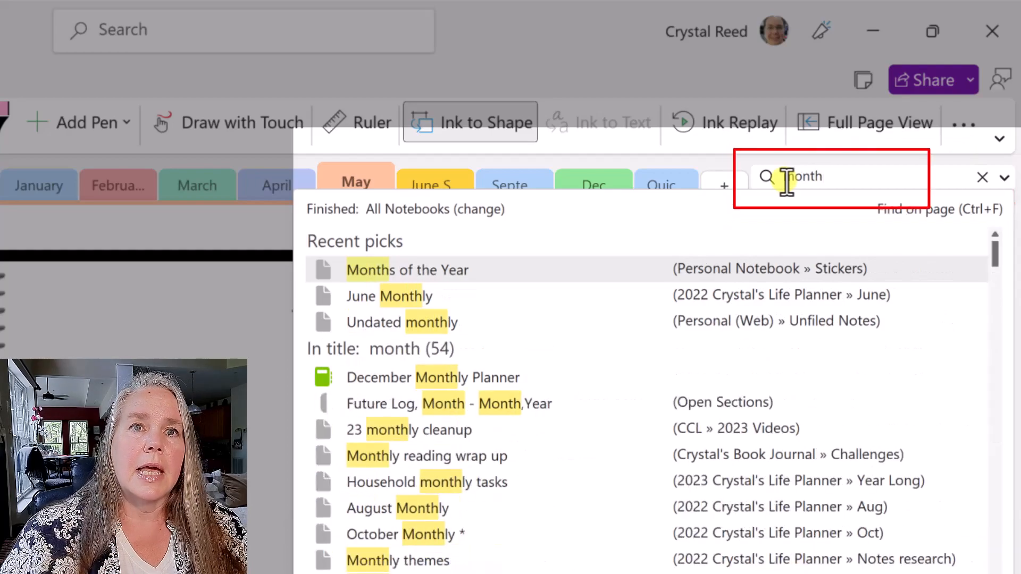
text(s)
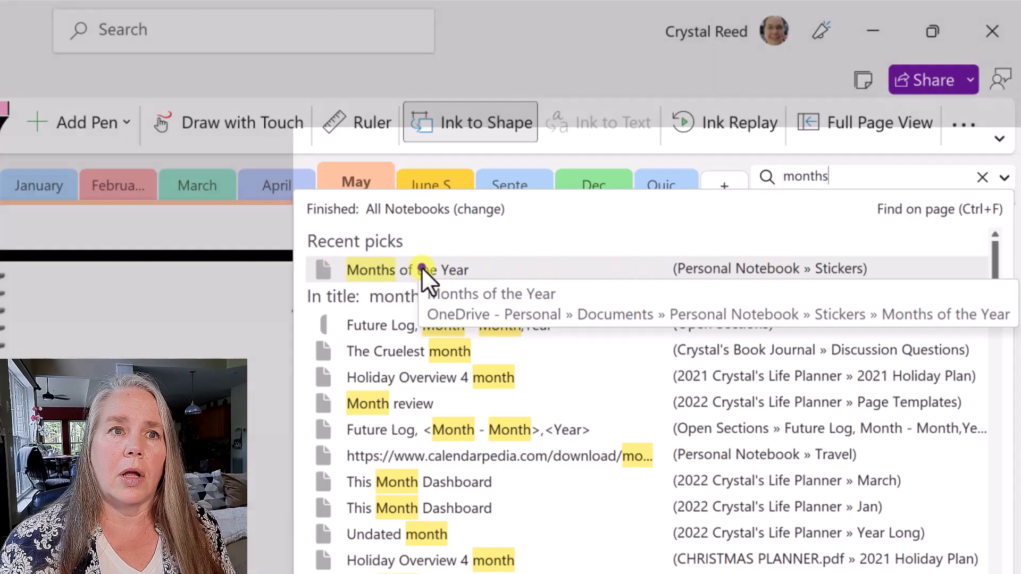
click(422, 269)
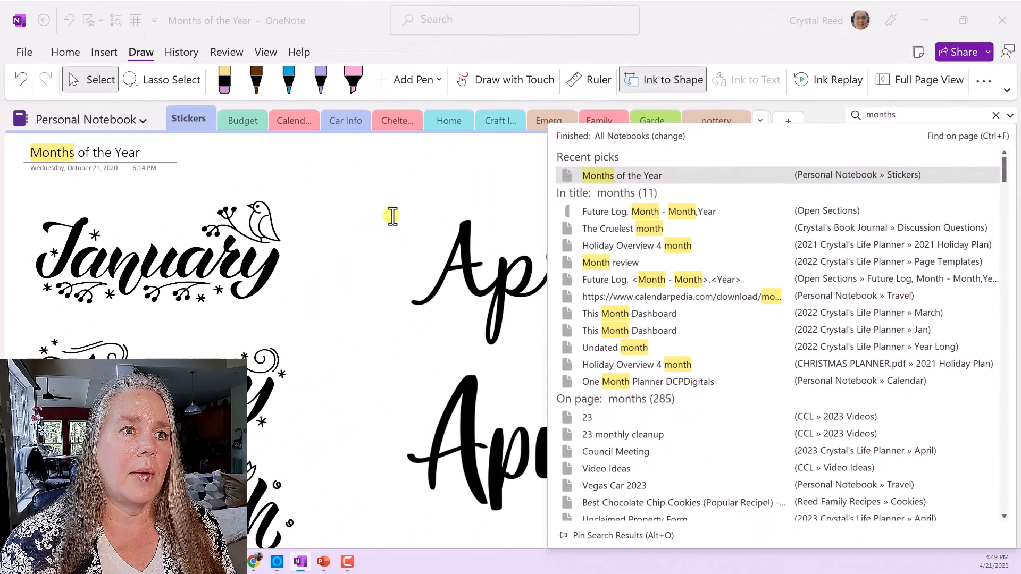
click(389, 215)
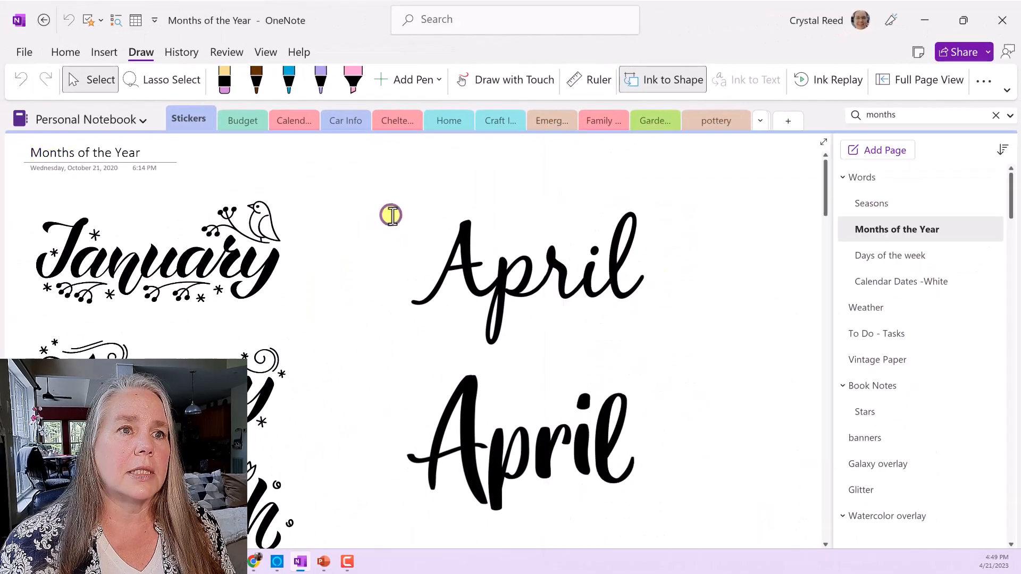
Step: Copy the May lettering with the bird and leaf sprigs from the Months of the Year page
scroll(390, 218, down, 3)
scroll(387, 233, down, 8)
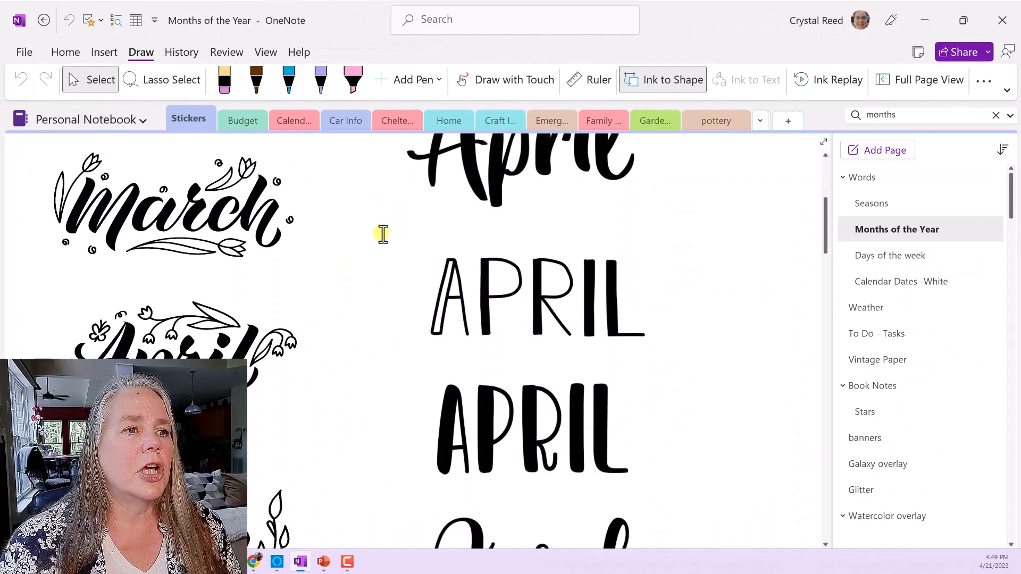
scroll(383, 241, down, 5)
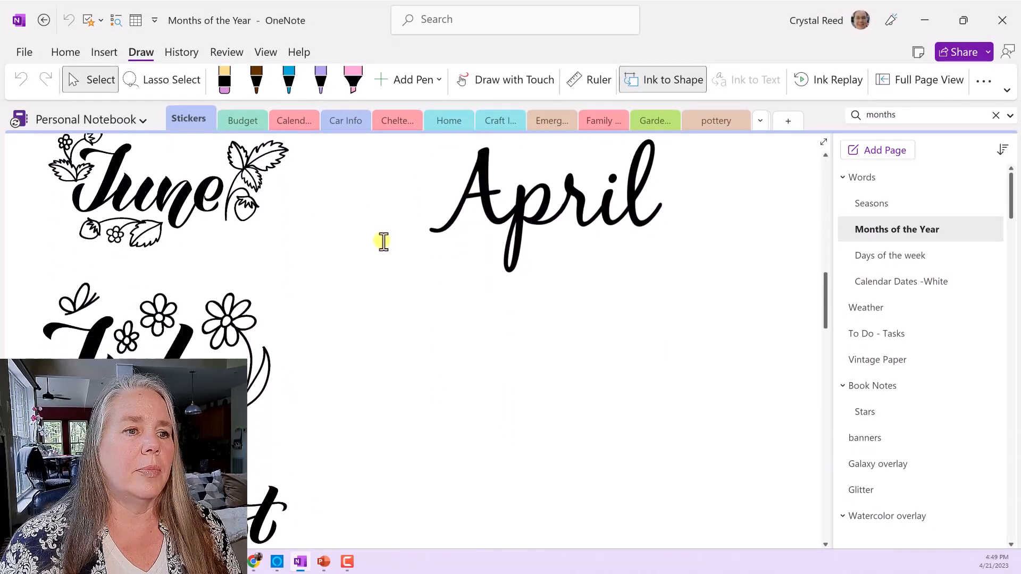
scroll(383, 242, up, 4)
scroll(384, 243, up, 4)
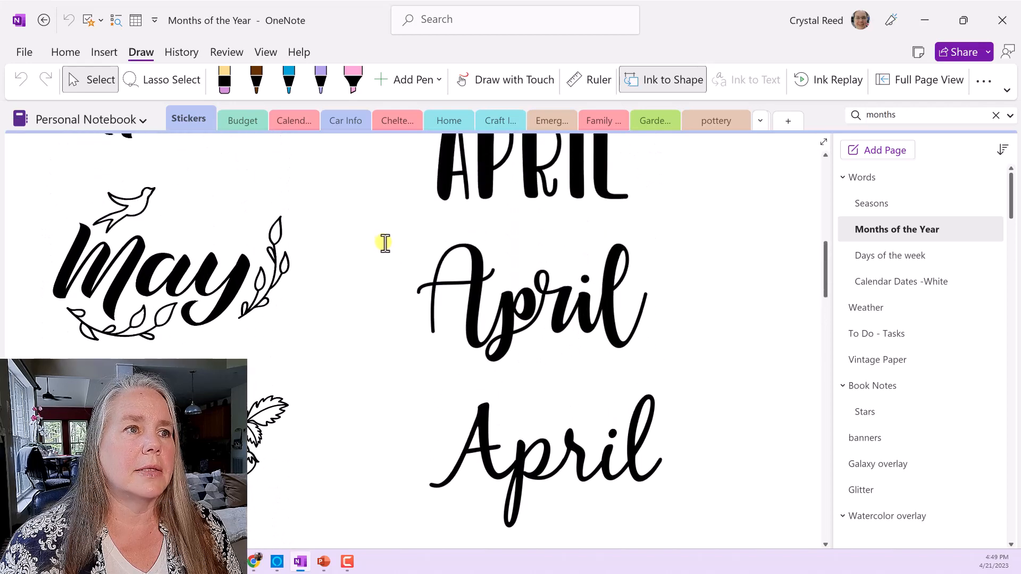
click(177, 375)
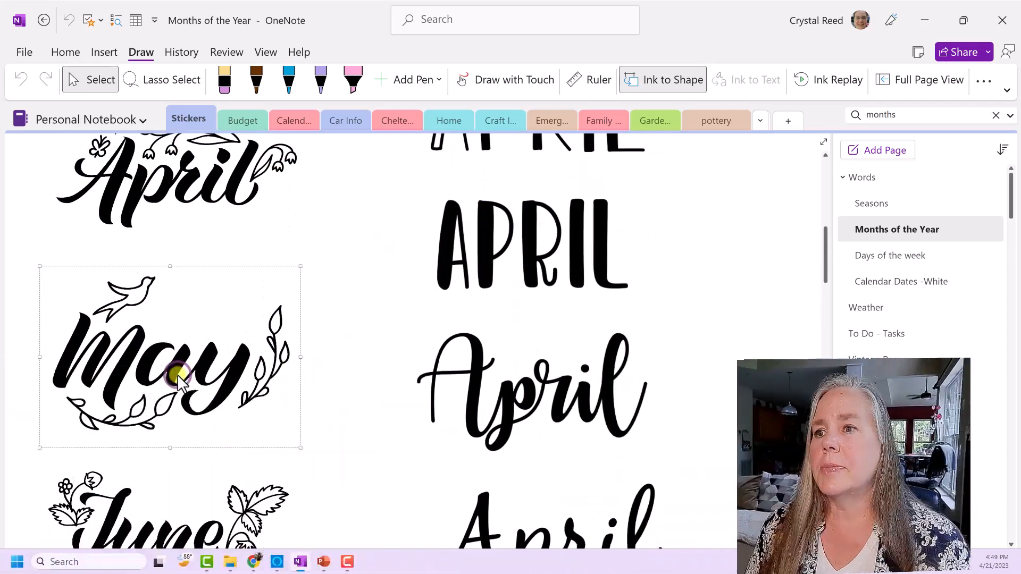
right_click(177, 375)
click(222, 53)
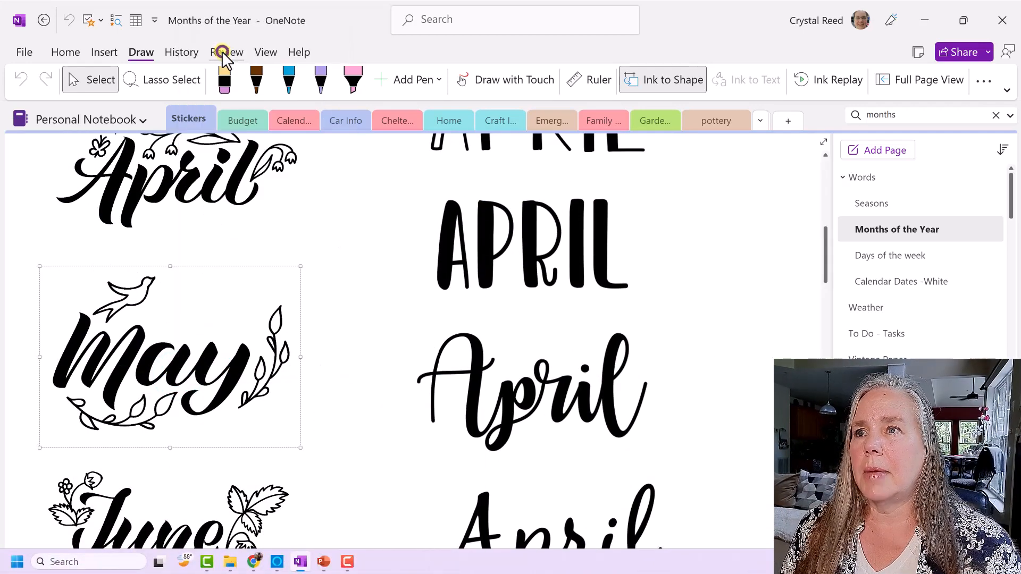
Step: Paste the May lettering into a blank area of the Pink & Blue Florals page in the 2023 life planner's May section
click(111, 119)
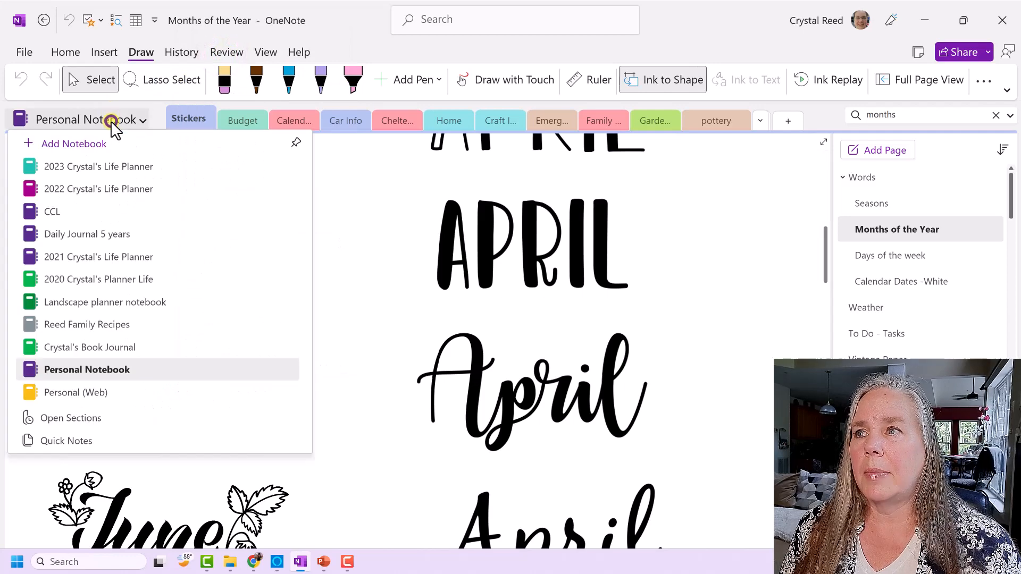
click(104, 165)
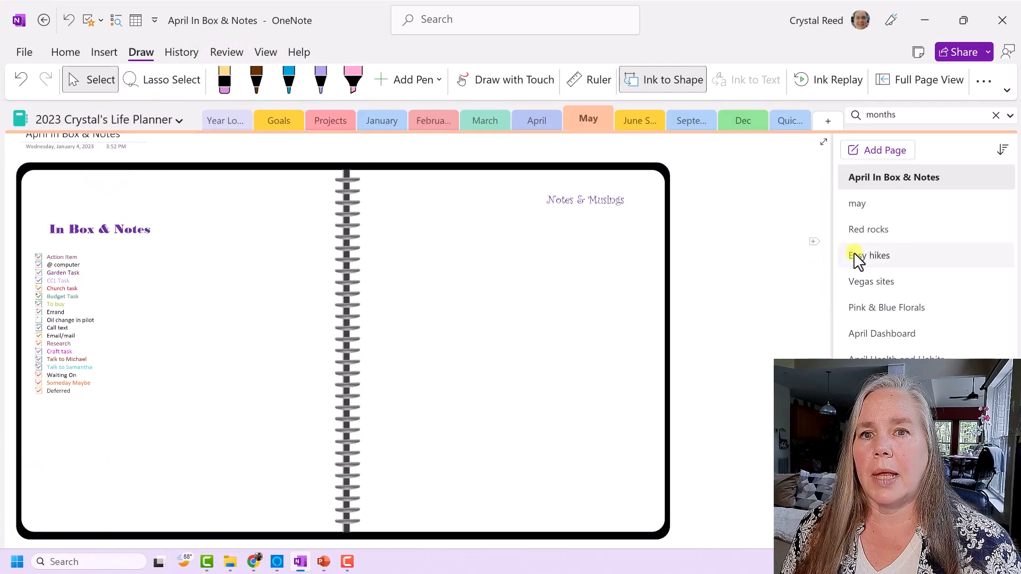
click(861, 304)
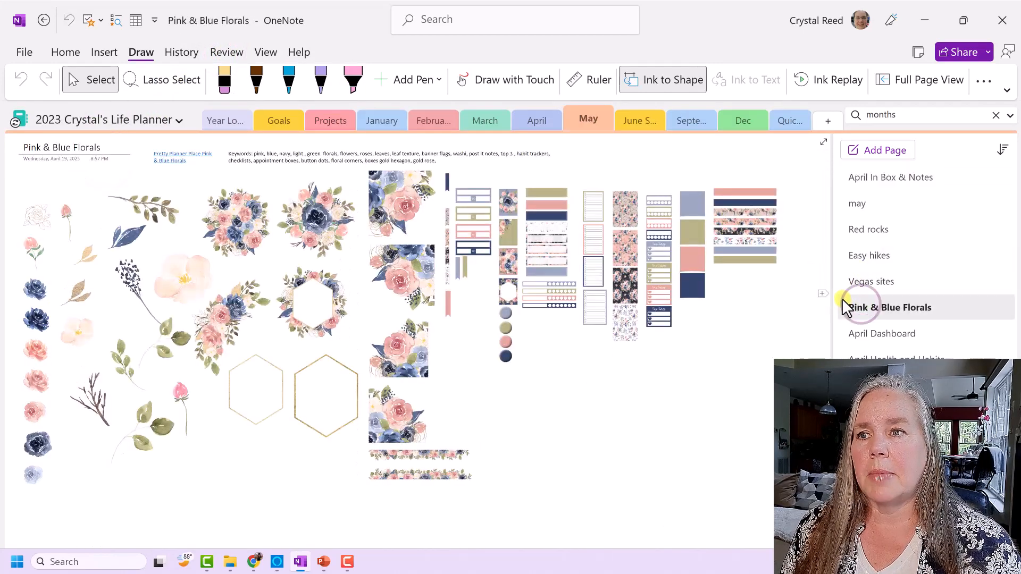
right_click(571, 400)
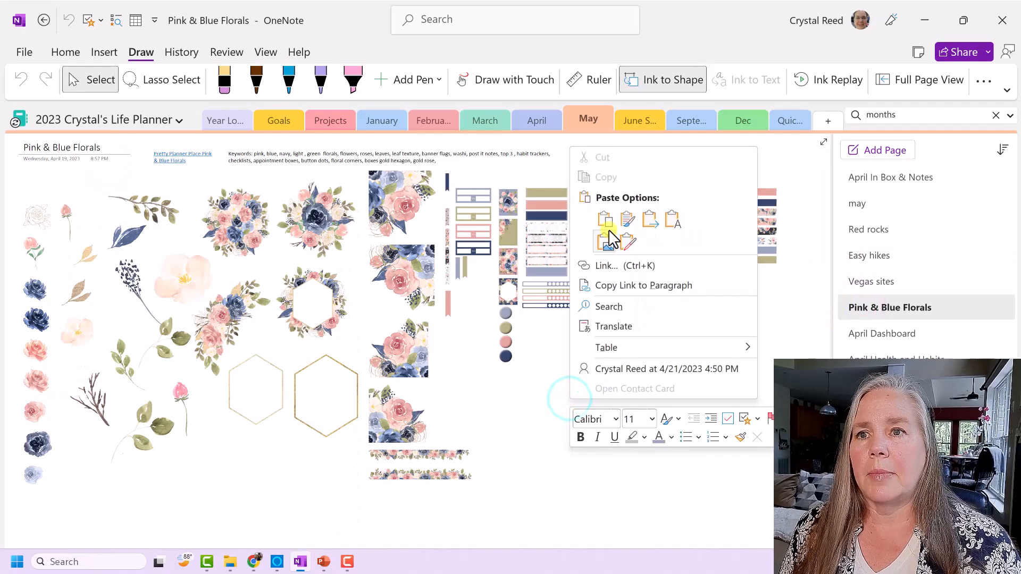
click(542, 429)
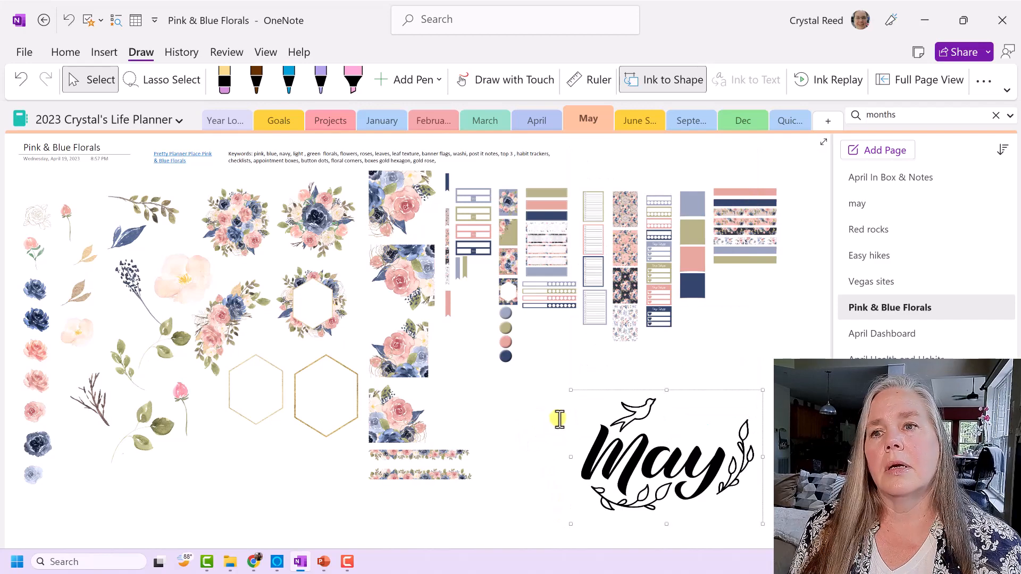
Step: Move the pasted May lettering closer to the floral stickers and shrink it to roughly half its width
drag(646, 429, 605, 404)
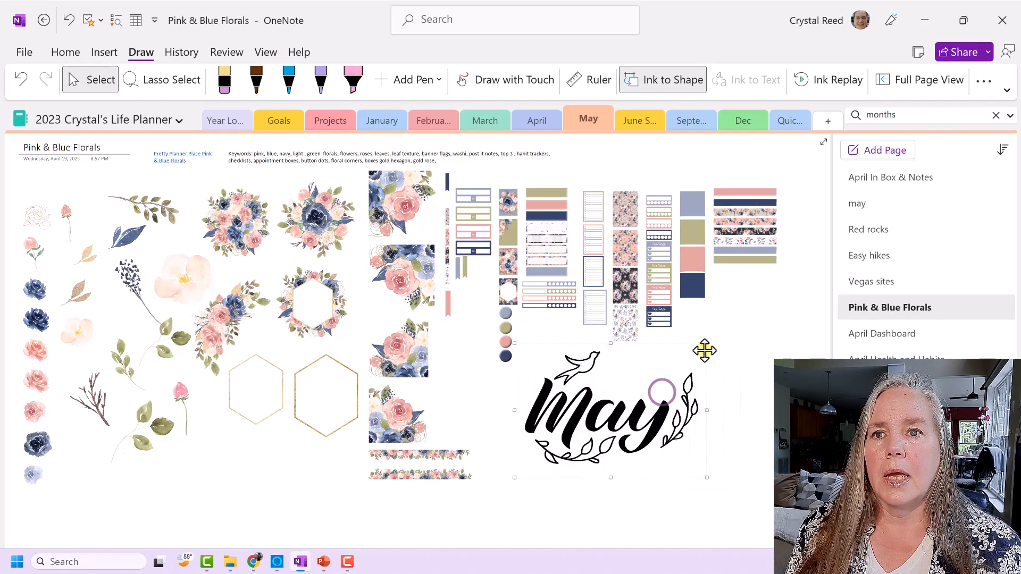
drag(707, 343, 635, 393)
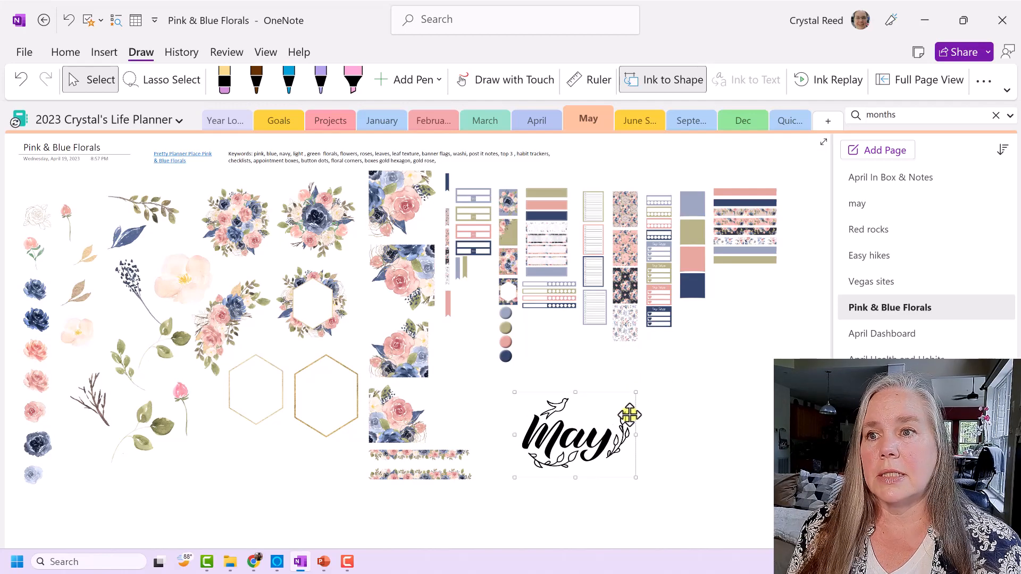
drag(635, 394, 621, 405)
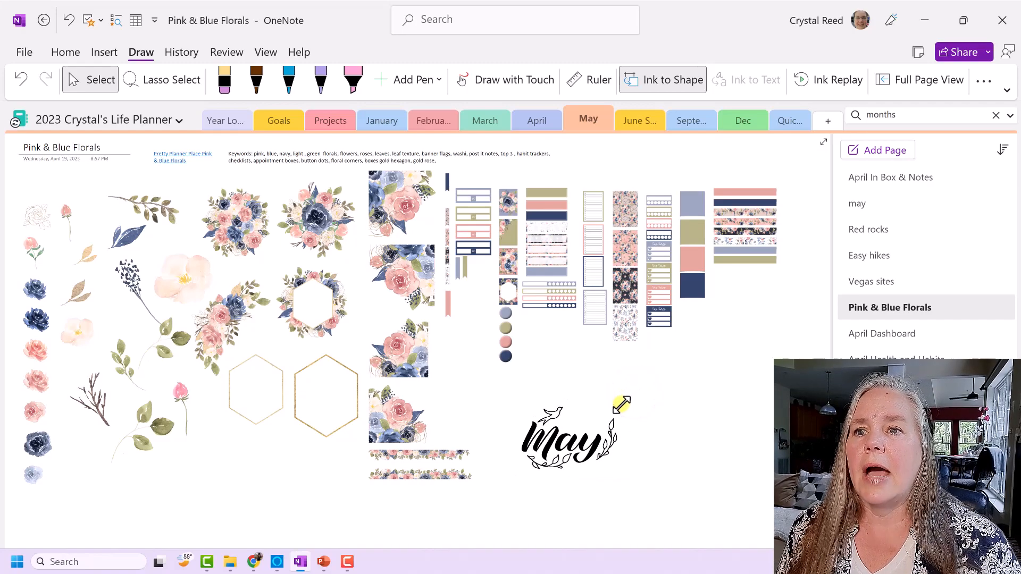
Step: Duplicate the hexagonal floral wreath into the blank space beside the May lettering
click(308, 300)
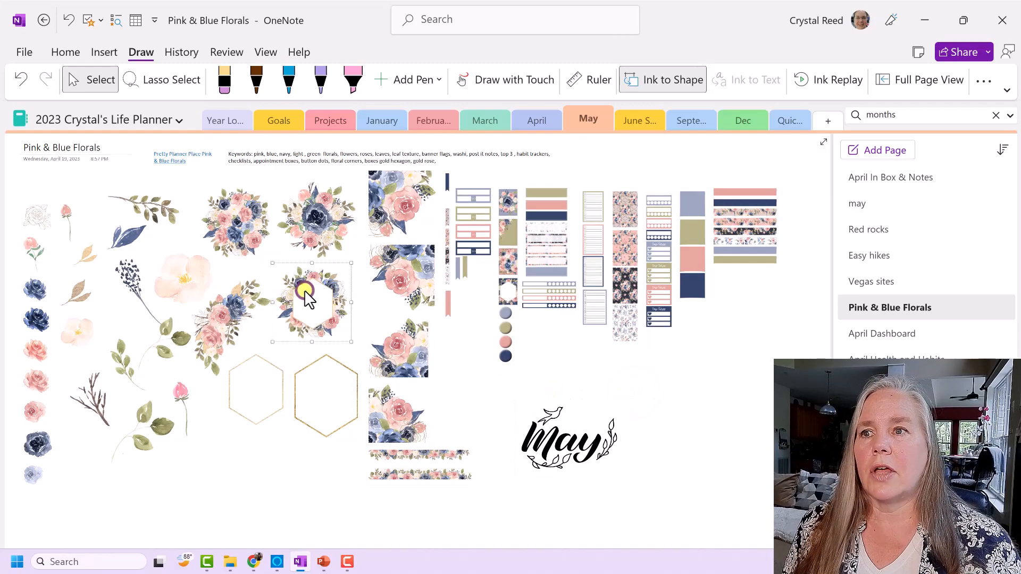
right_click(309, 295)
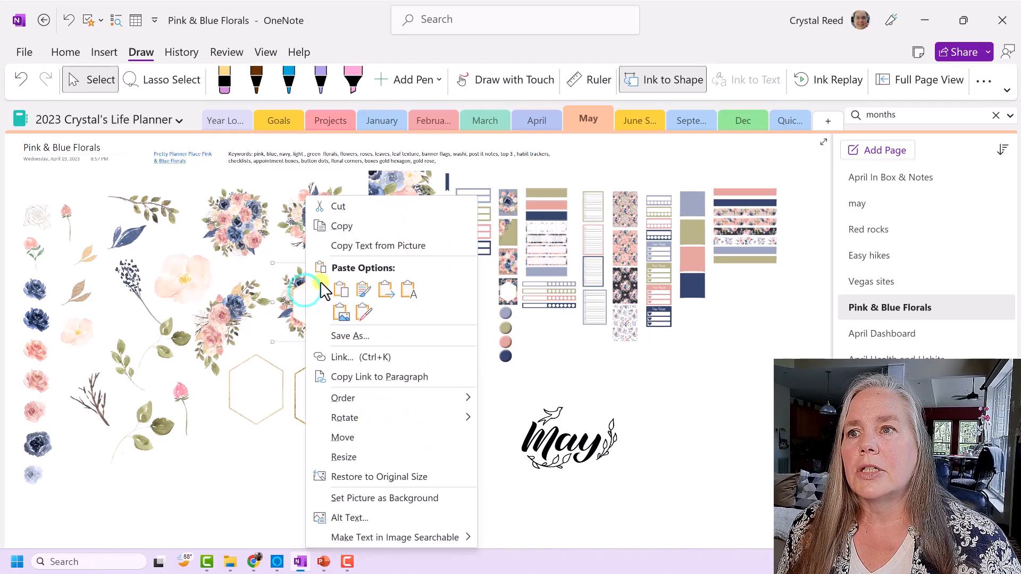
click(344, 226)
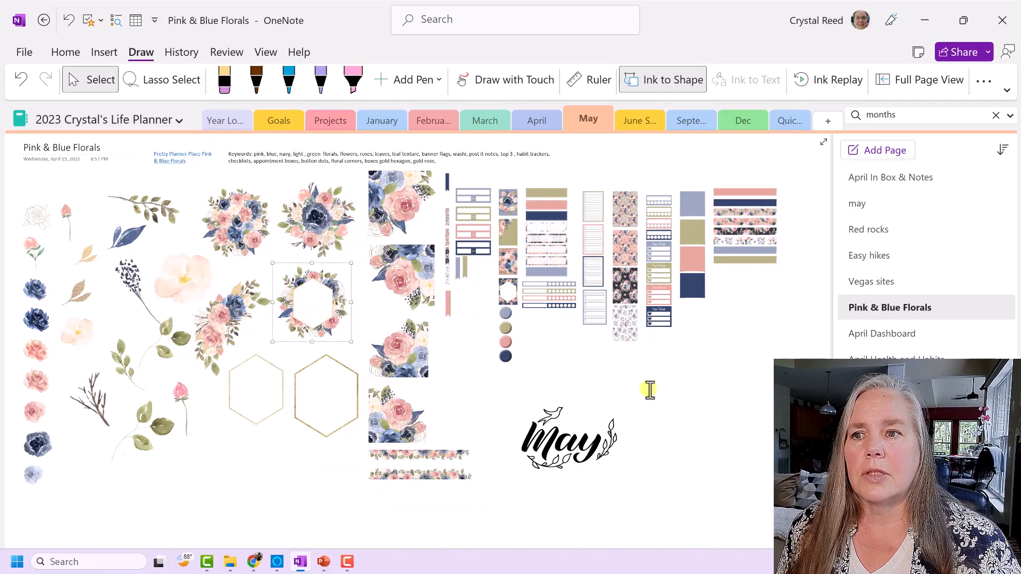
click(635, 366)
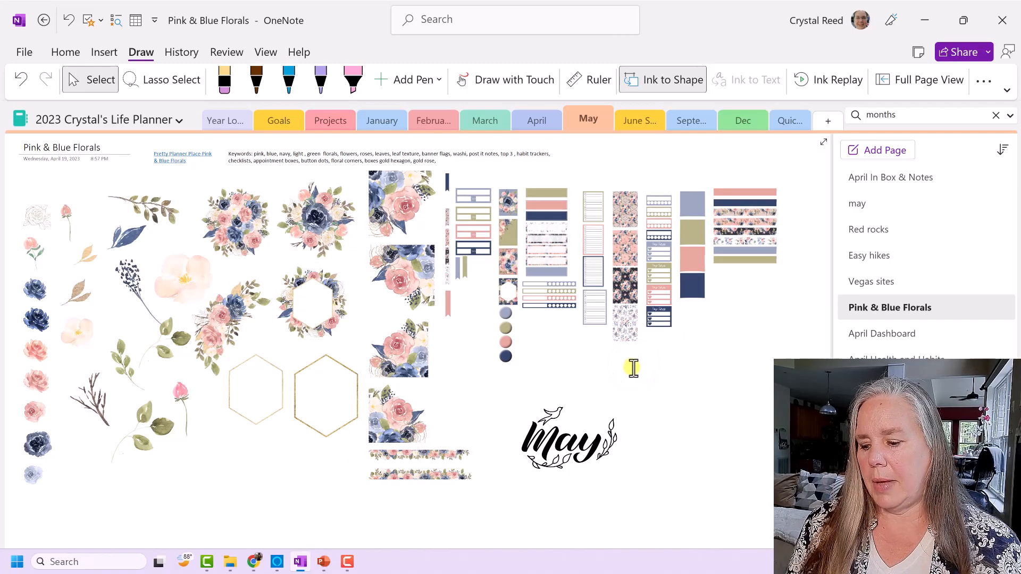
key(ctrl+v)
Step: Shrink the May lettering further and place it right next to the duplicated wreath
click(606, 438)
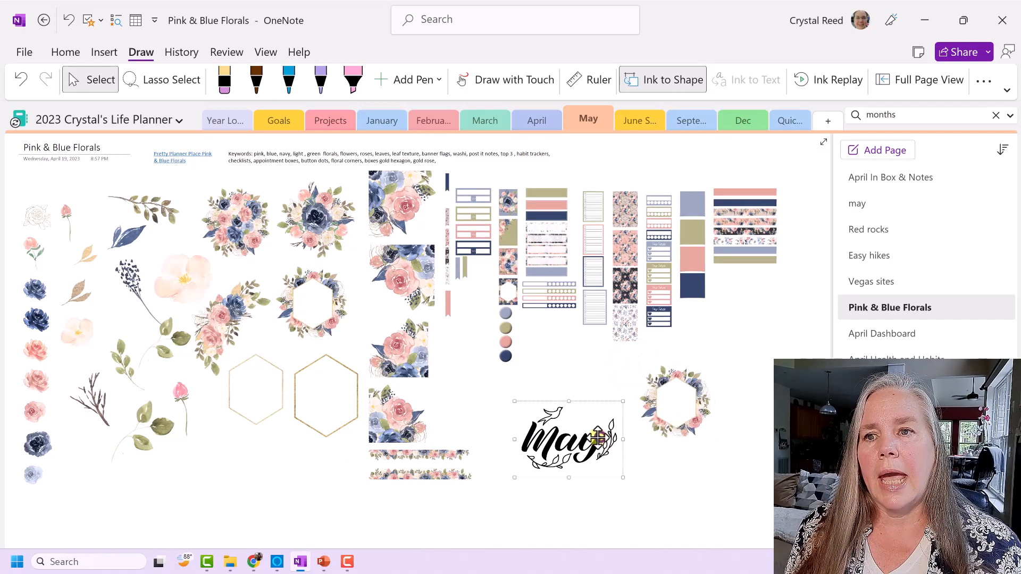
right_click(590, 437)
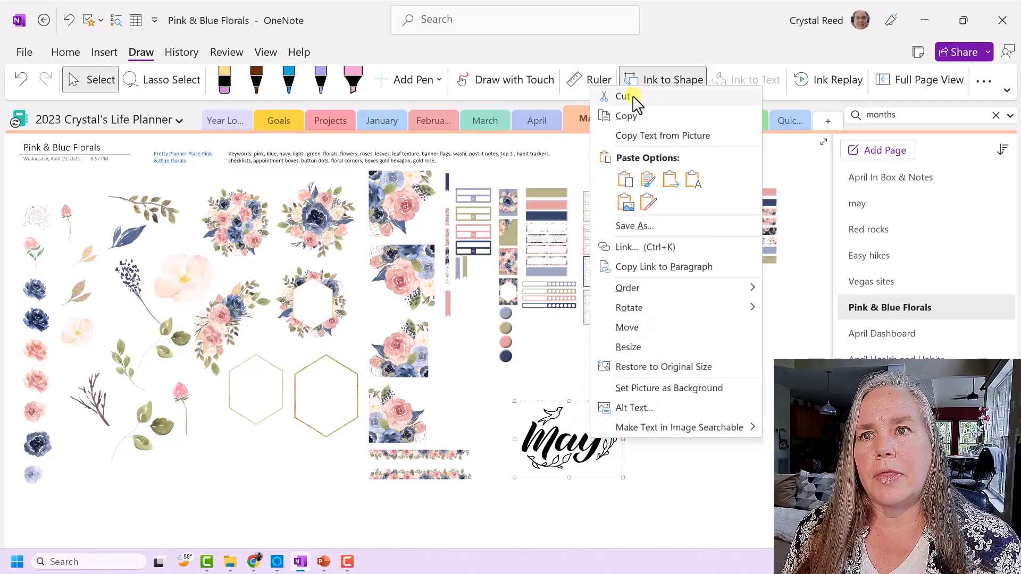
click(558, 437)
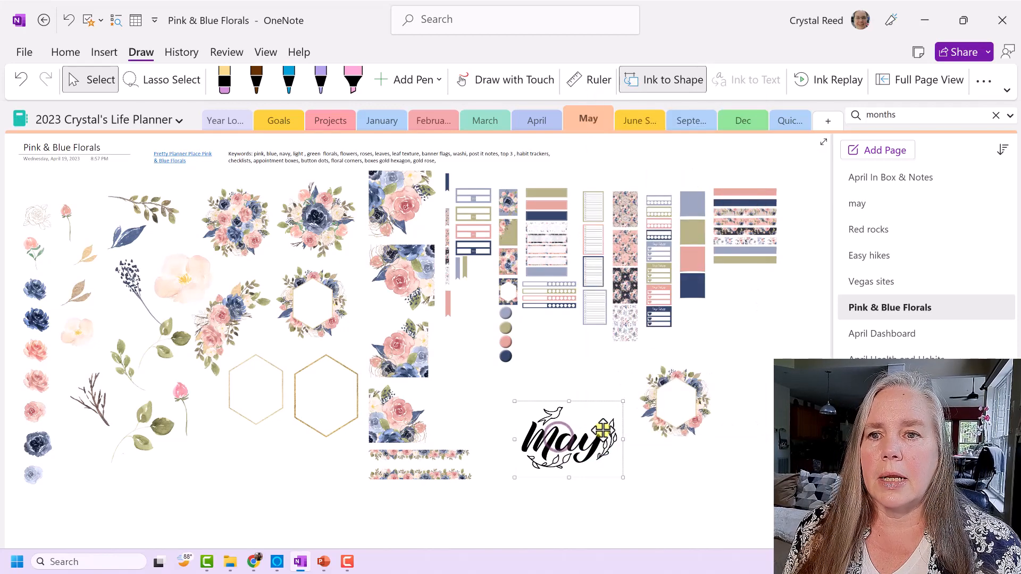
drag(623, 407, 590, 407)
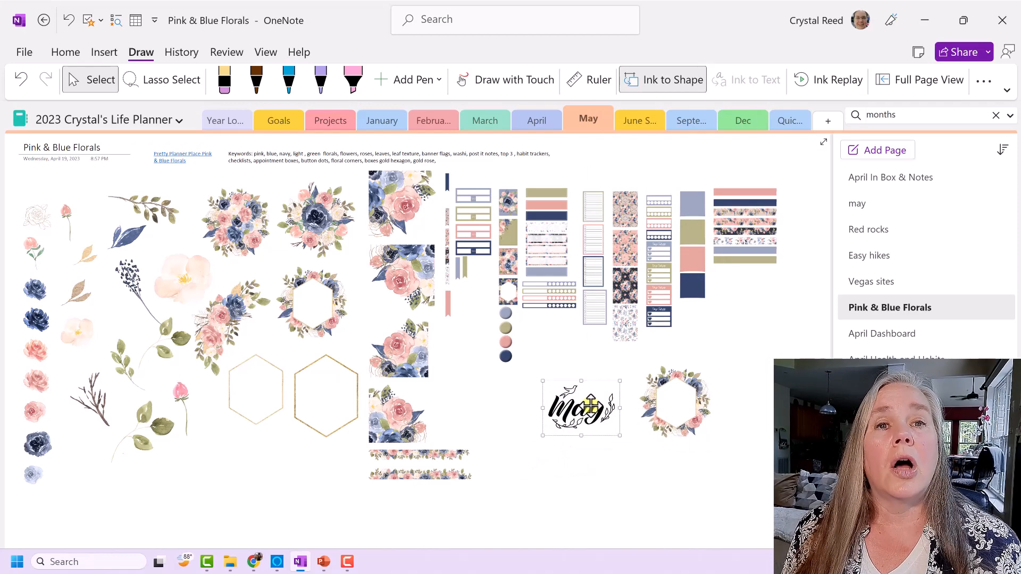
Step: Bring the May lettering to the front and fit it inside the duplicated wreath's hexagon opening
right_click(591, 407)
mouse_move(626, 256)
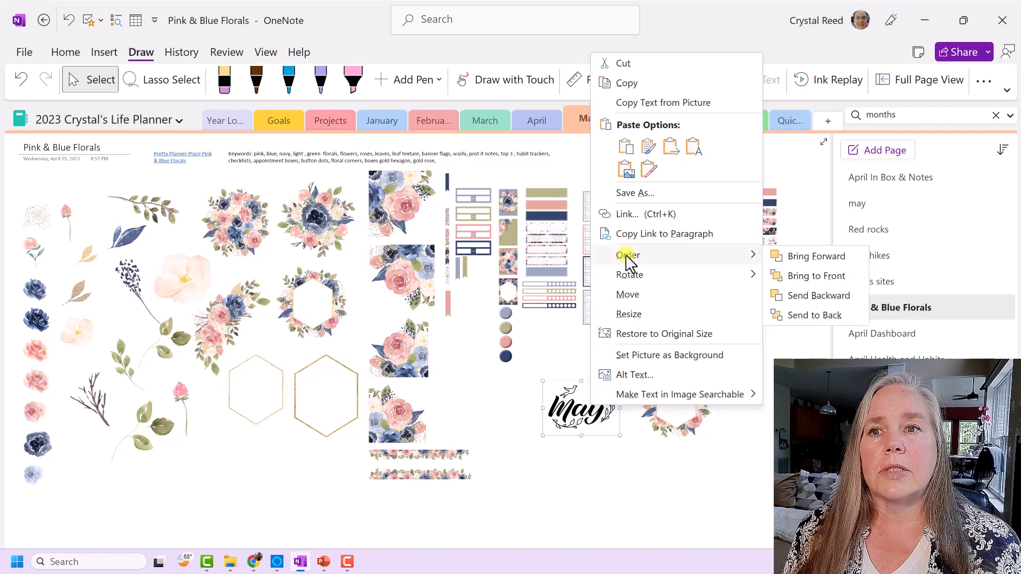
click(794, 278)
drag(594, 409, 660, 420)
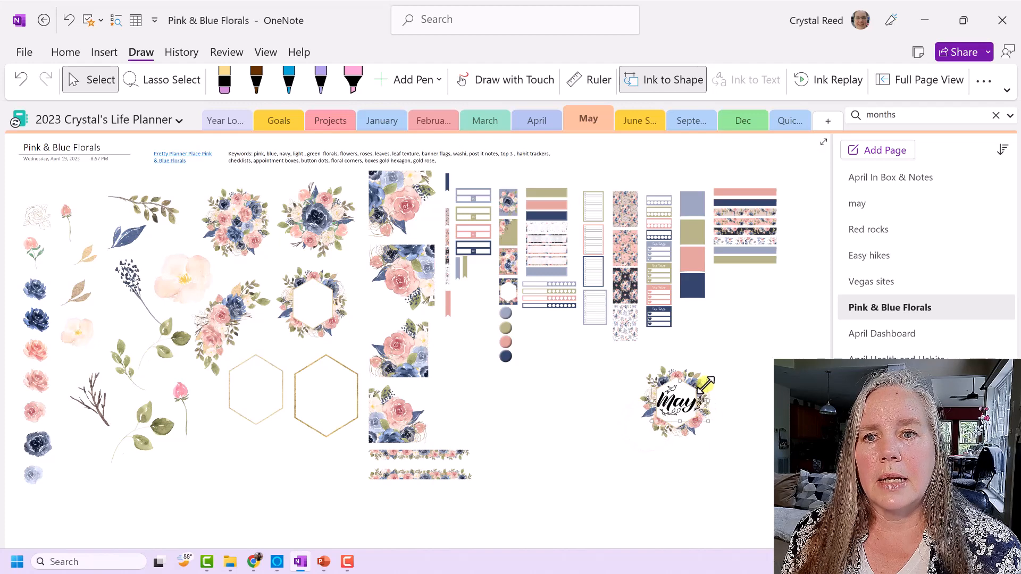
drag(705, 383, 696, 391)
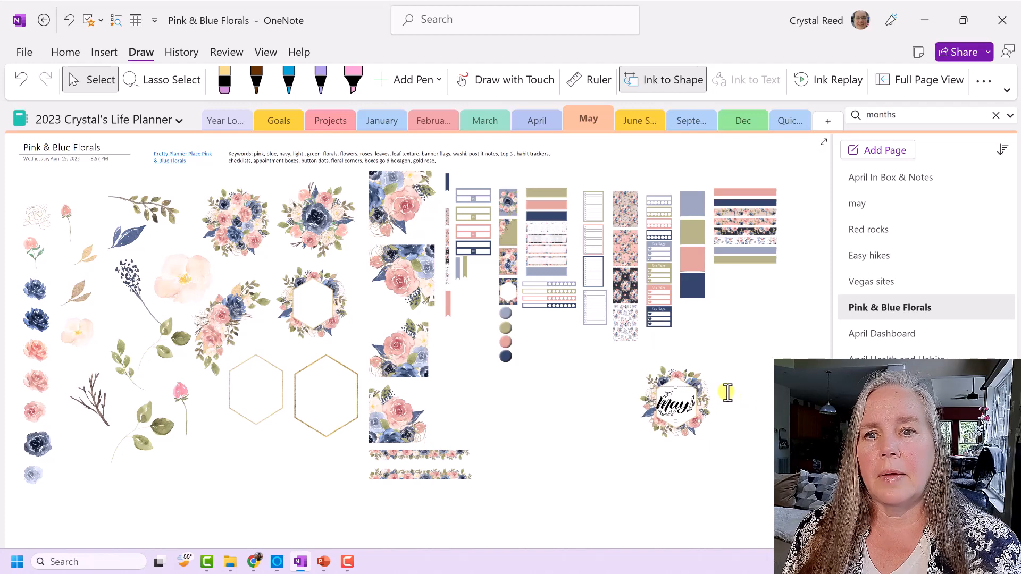
Step: Add the text "May" in the blank area beside the assembled wreath sticker
scroll(727, 393, up, 4)
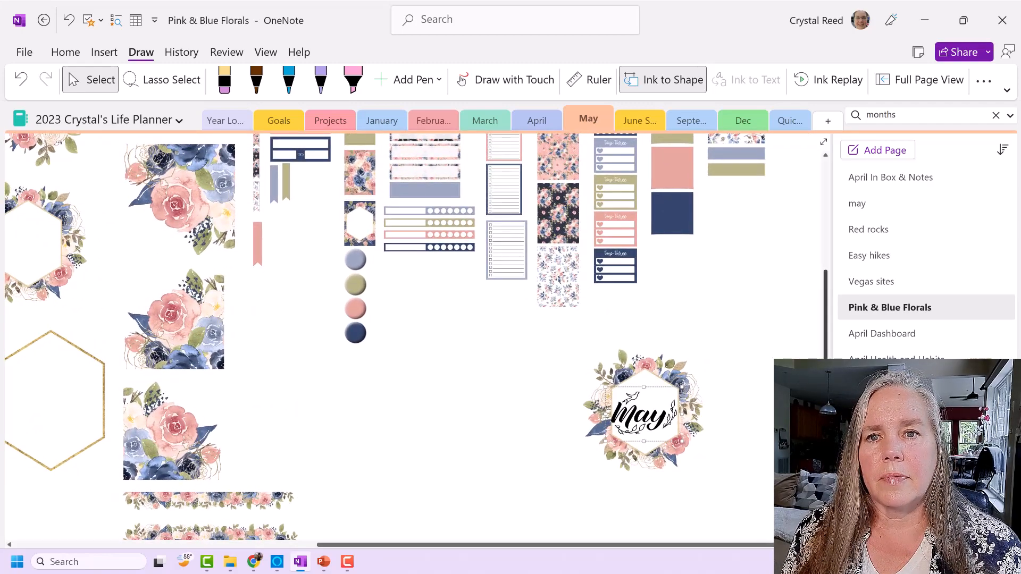
scroll(823, 274, up, 3)
scroll(823, 274, down, 3)
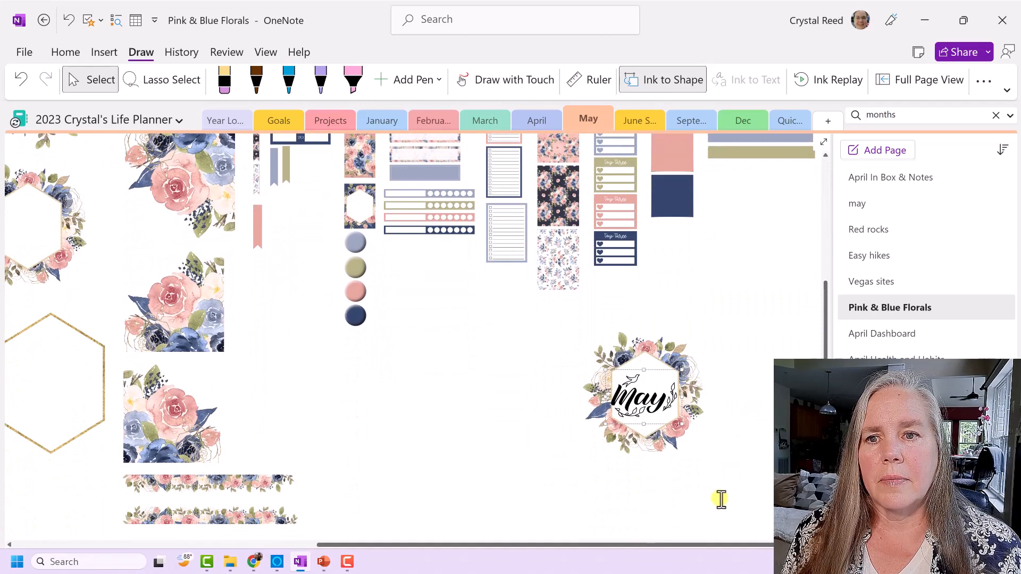
scroll(740, 419, up, 2)
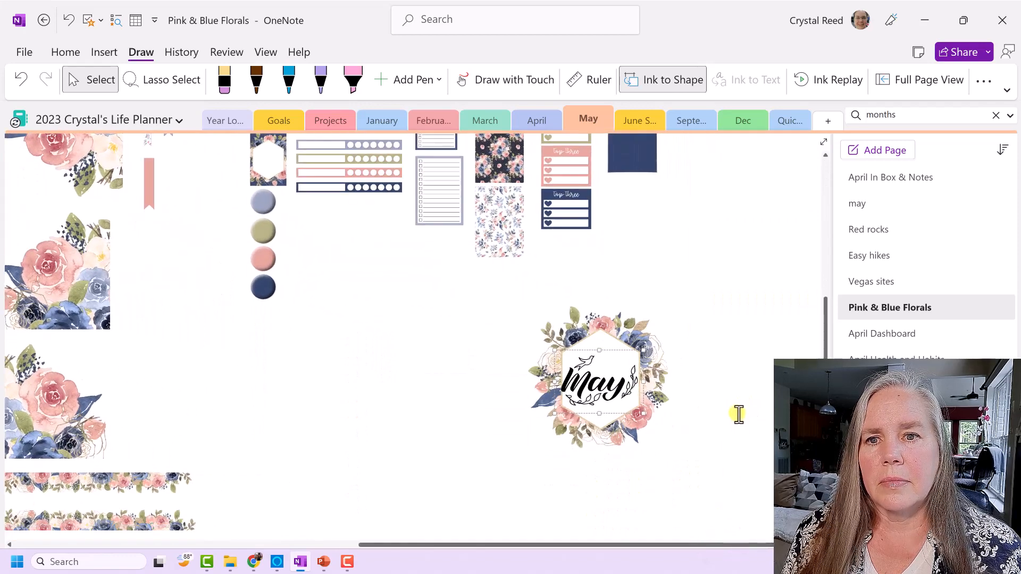
scroll(739, 414, up, 5)
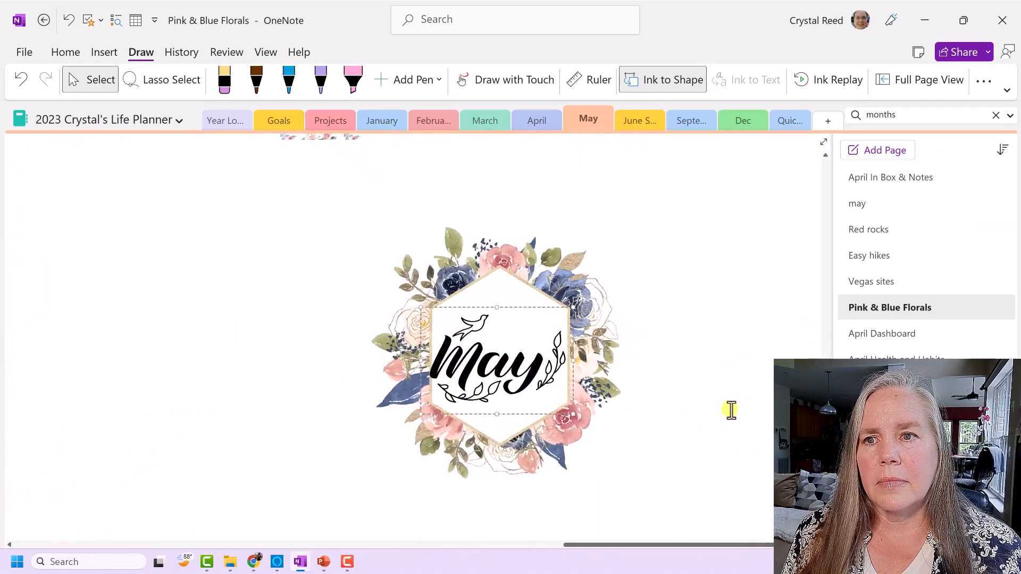
scroll(732, 410, up, 1)
click(664, 365)
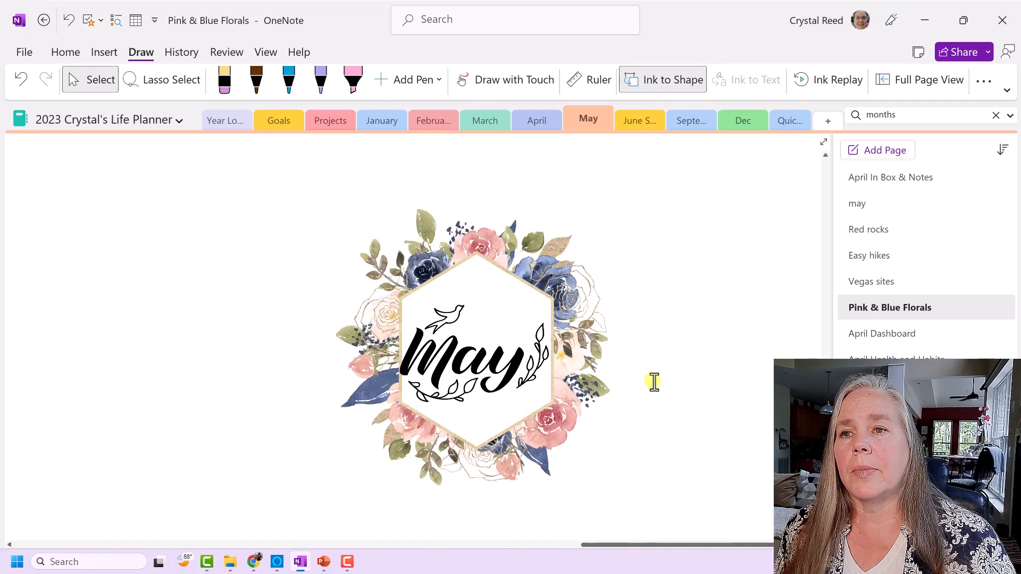
click(146, 242)
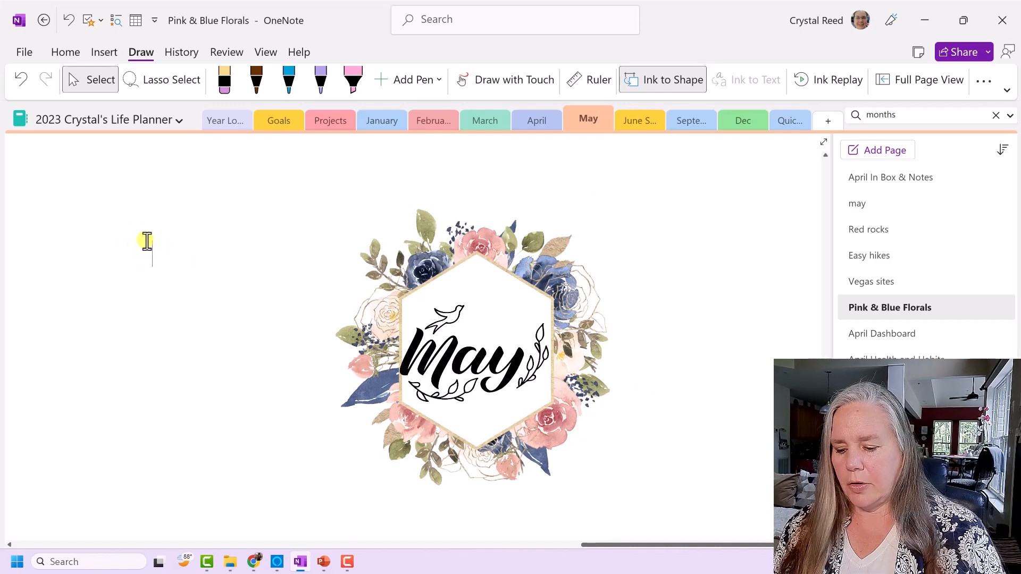
text(May)
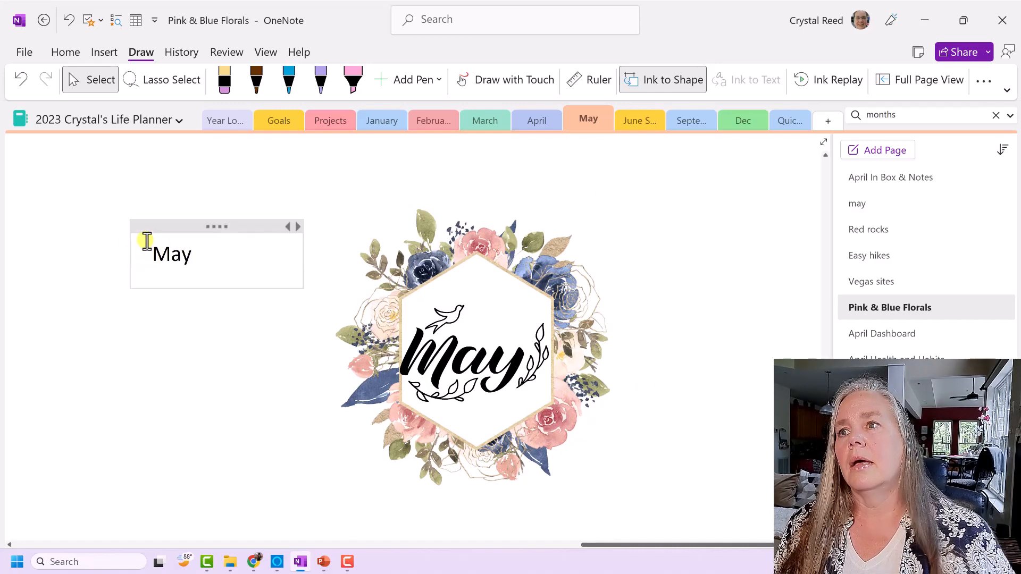
Step: Set the font of the "May" text beside the wreath to Brush Script MT
drag(191, 255, 151, 256)
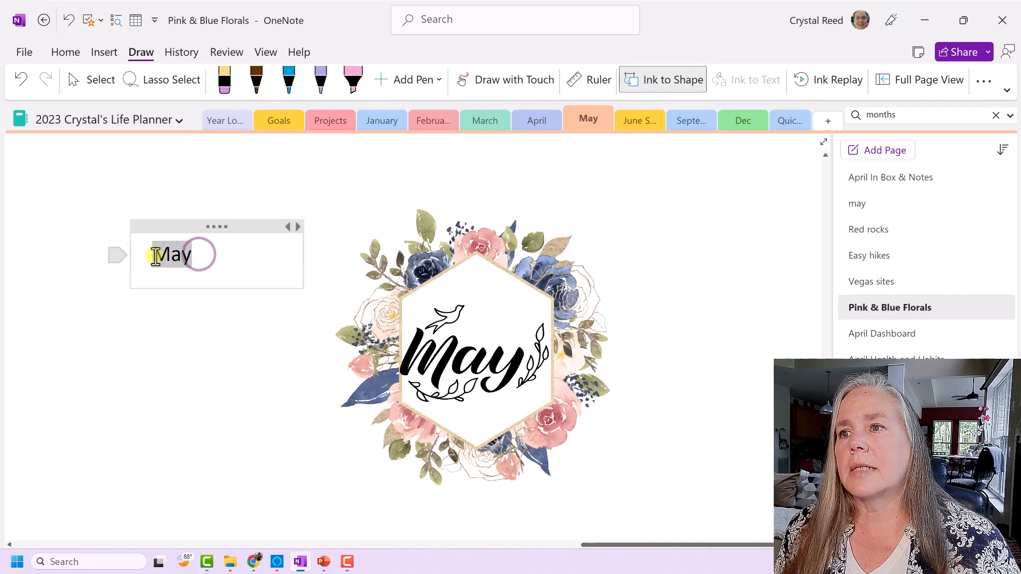
click(200, 219)
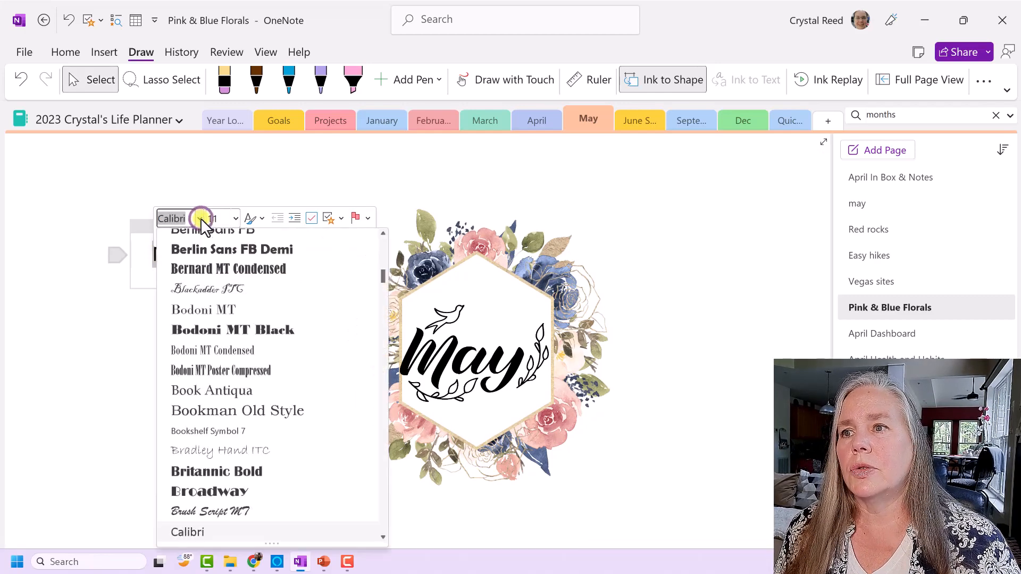
scroll(234, 344, down, 2)
scroll(233, 347, down, 3)
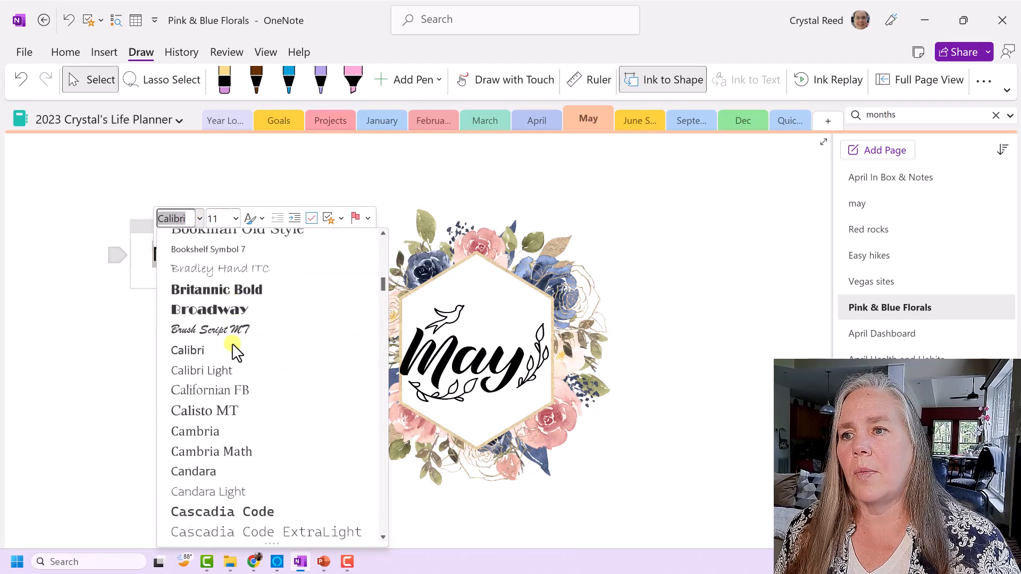
click(231, 330)
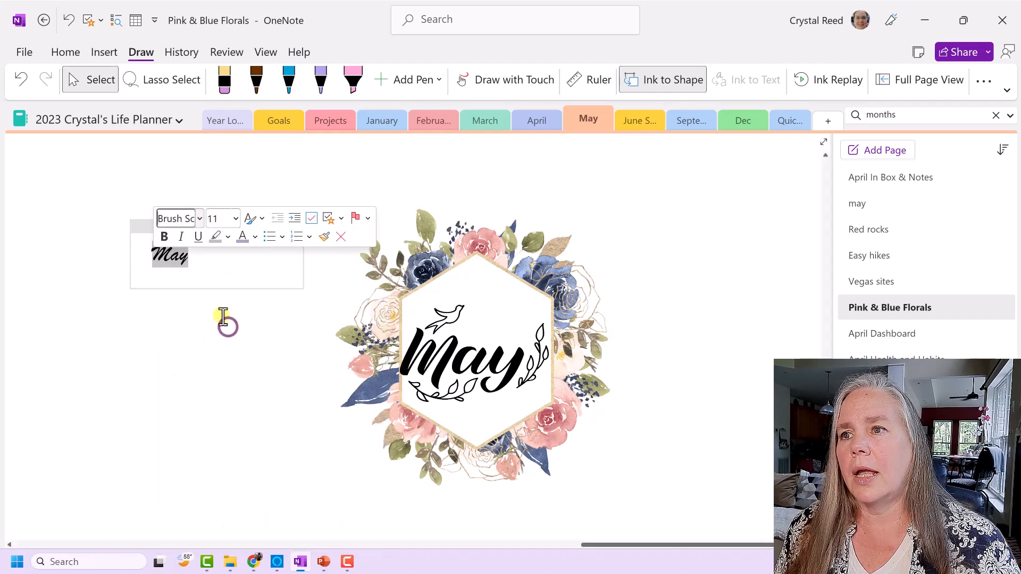
Step: Set the font size of the typed "May" text beside the wreath to 22
click(236, 218)
click(217, 448)
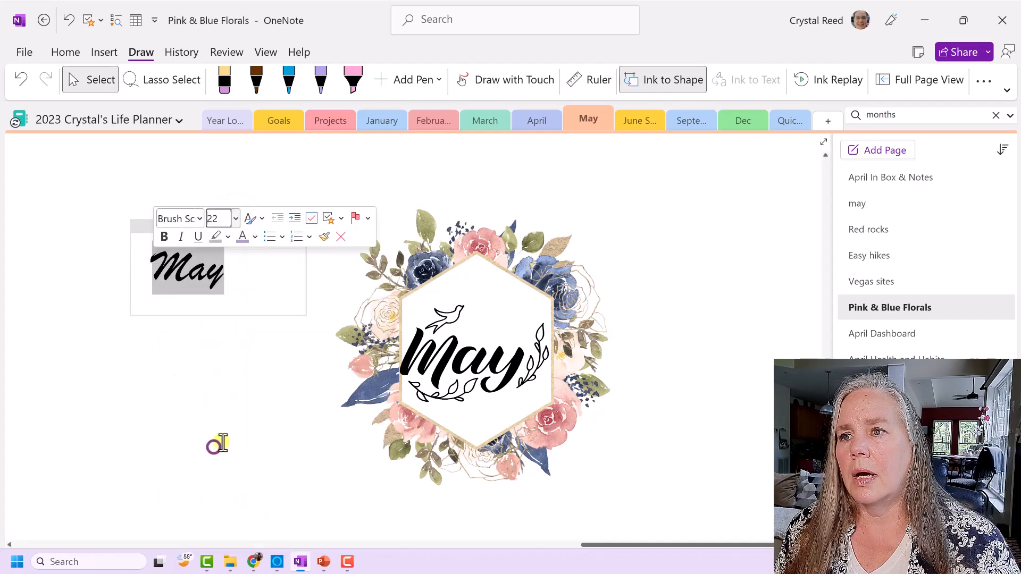
click(266, 390)
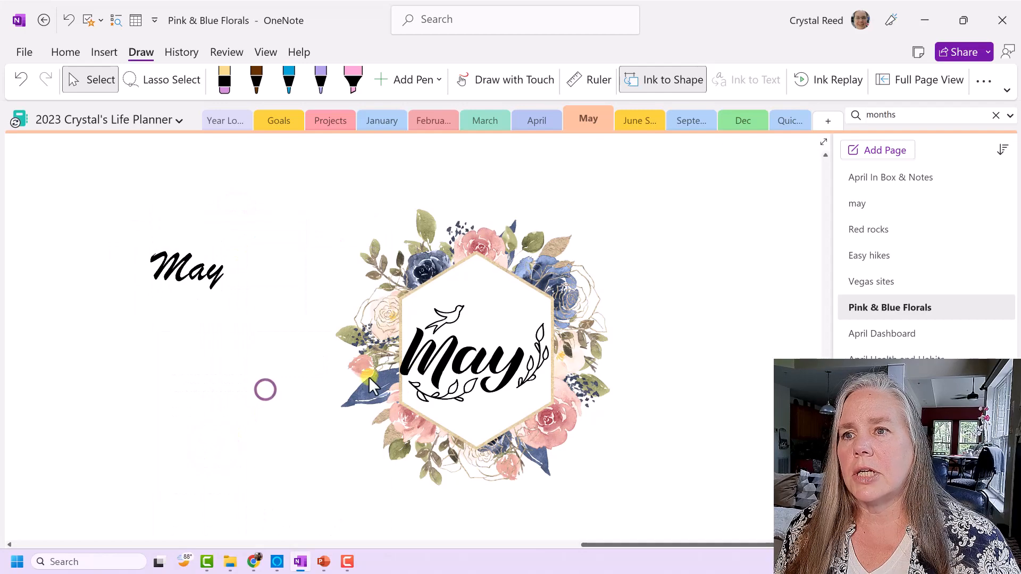
Step: Move the decorative May lettering out of the wreath and place the typed "May" text inside the hexagon opening
click(450, 369)
drag(484, 376, 710, 281)
drag(224, 227, 418, 341)
click(481, 354)
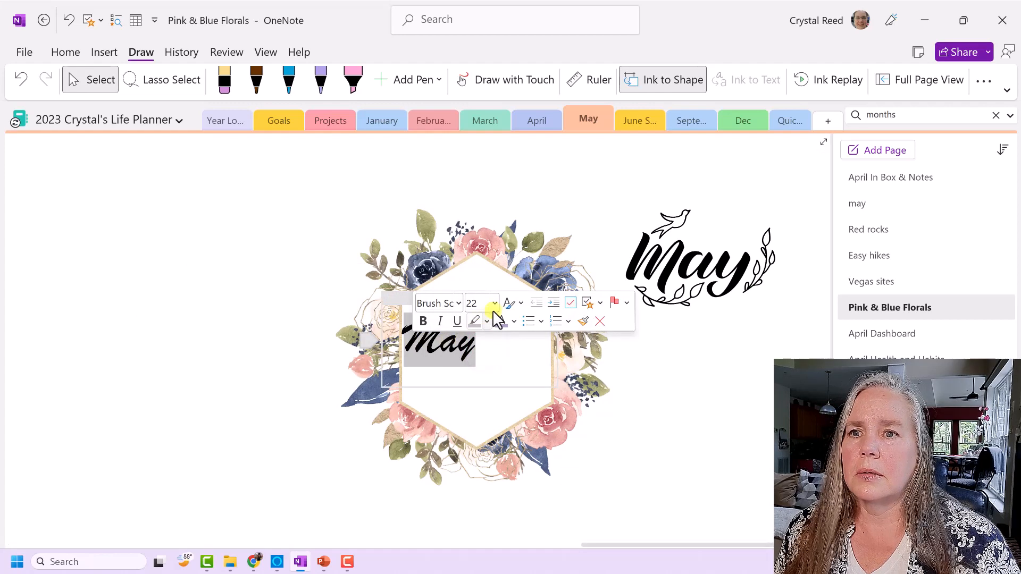
Step: Enlarge the typed "May" text to size 48 and reposition it higher within the wreath's hexagon
click(495, 303)
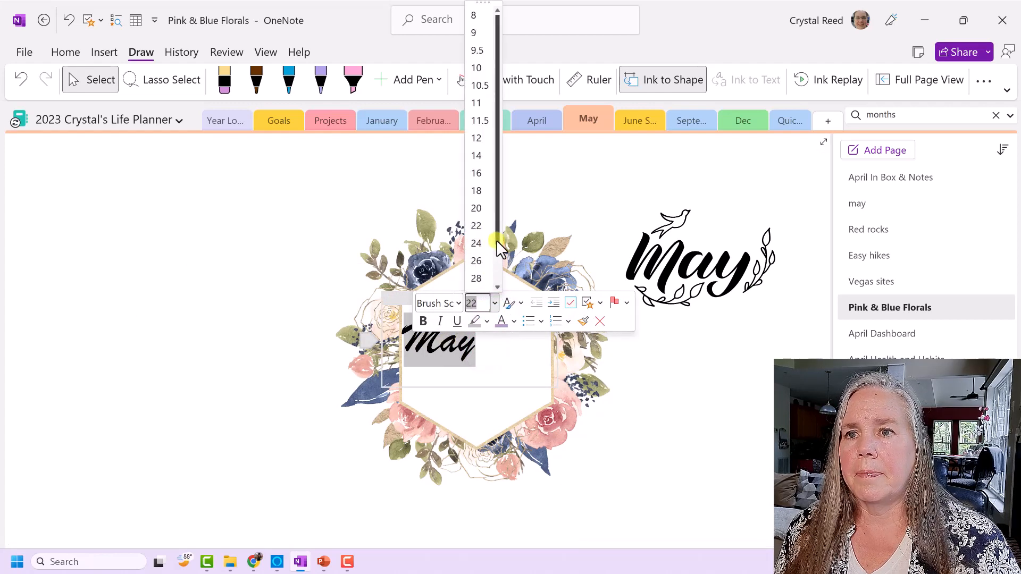
drag(496, 241, 496, 277)
click(480, 267)
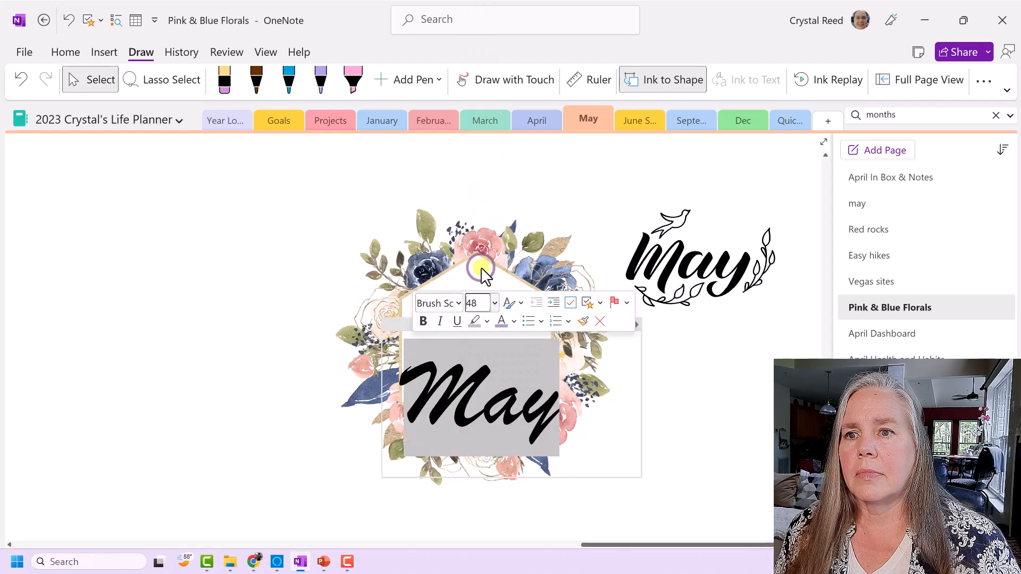
click(478, 400)
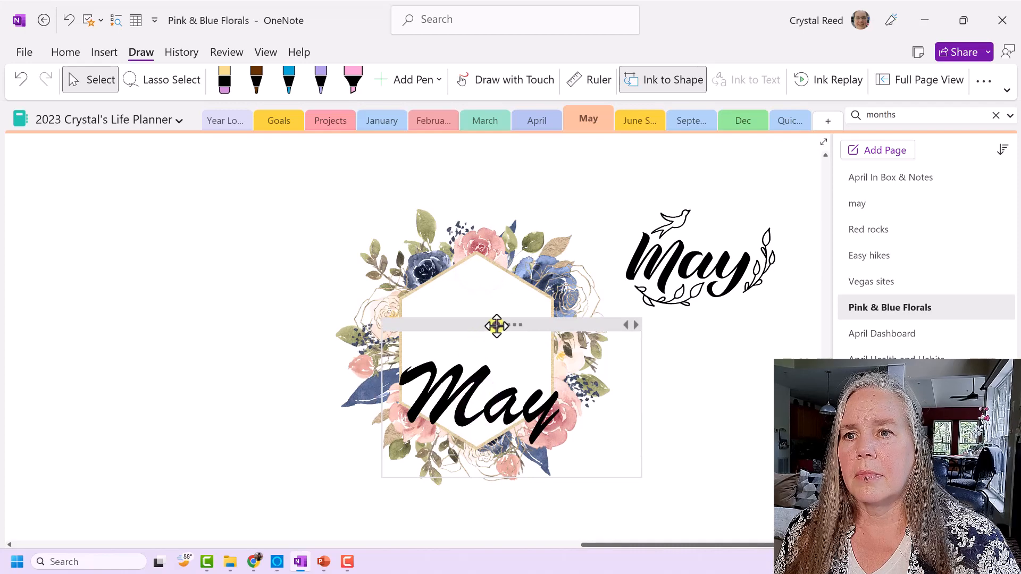
drag(496, 325, 503, 267)
click(575, 397)
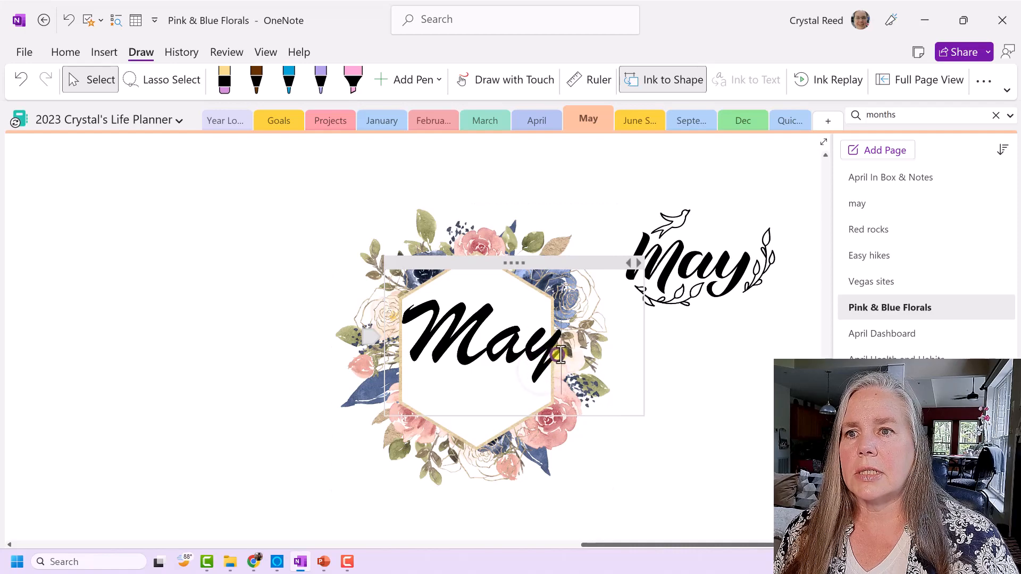
Step: Set the typed "May" text to size 44 and shift the wreath slightly upward around it
drag(561, 351, 407, 349)
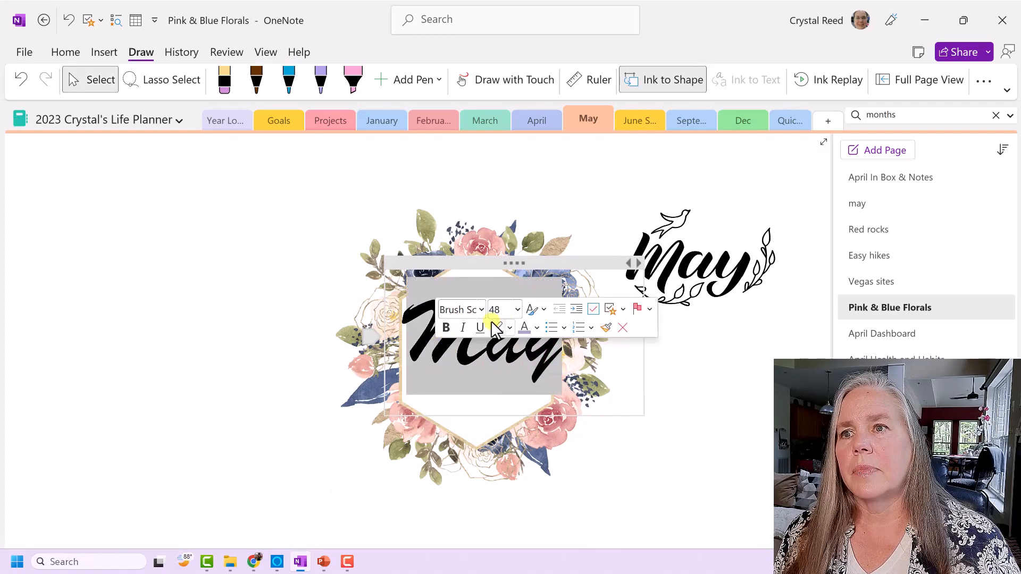
click(518, 310)
click(518, 311)
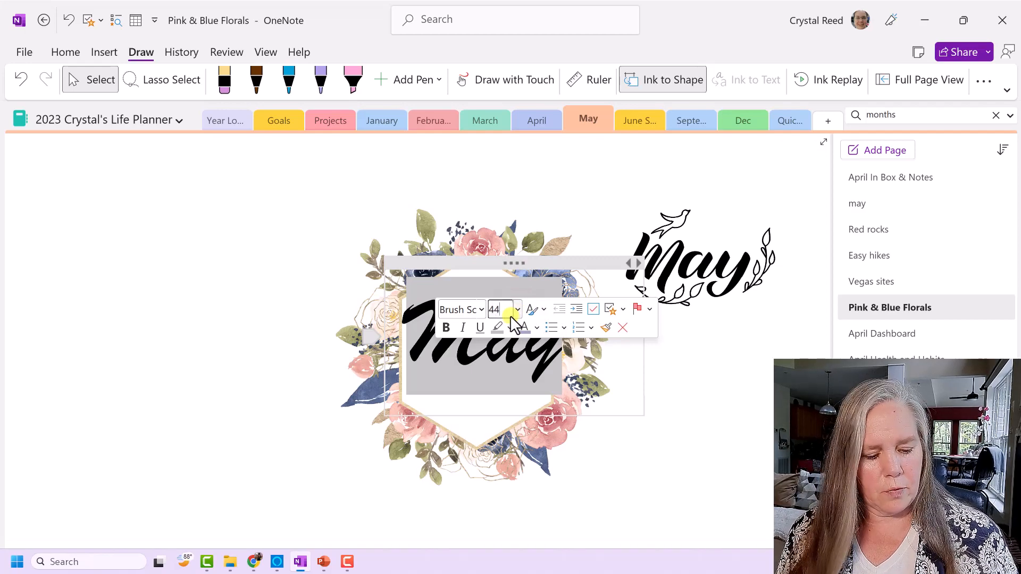
text(44)
key(Return)
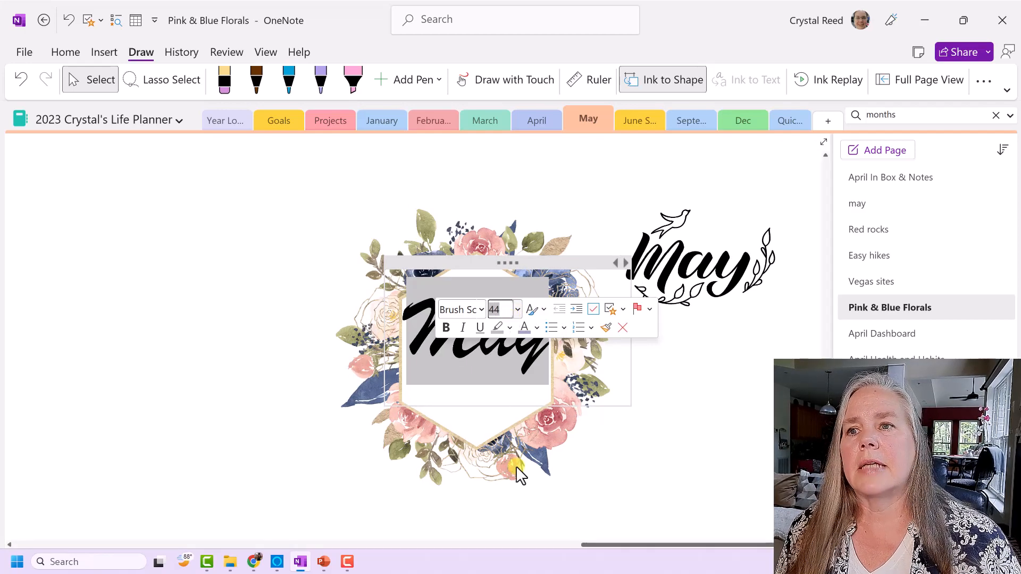
click(590, 462)
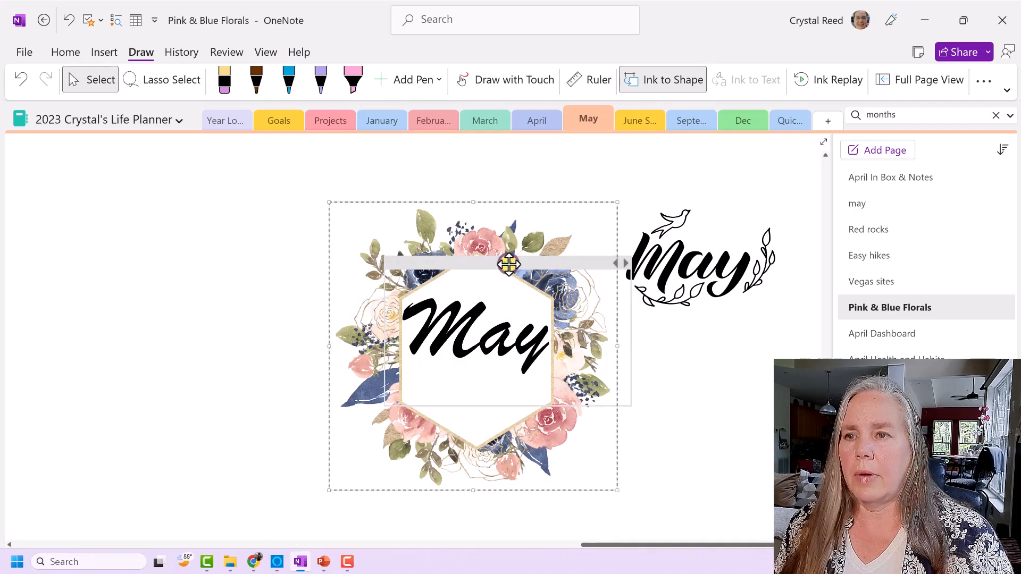
mouse_move(509, 265)
mouse_down()
mouse_move(504, 272)
mouse_move(511, 257)
mouse_up()
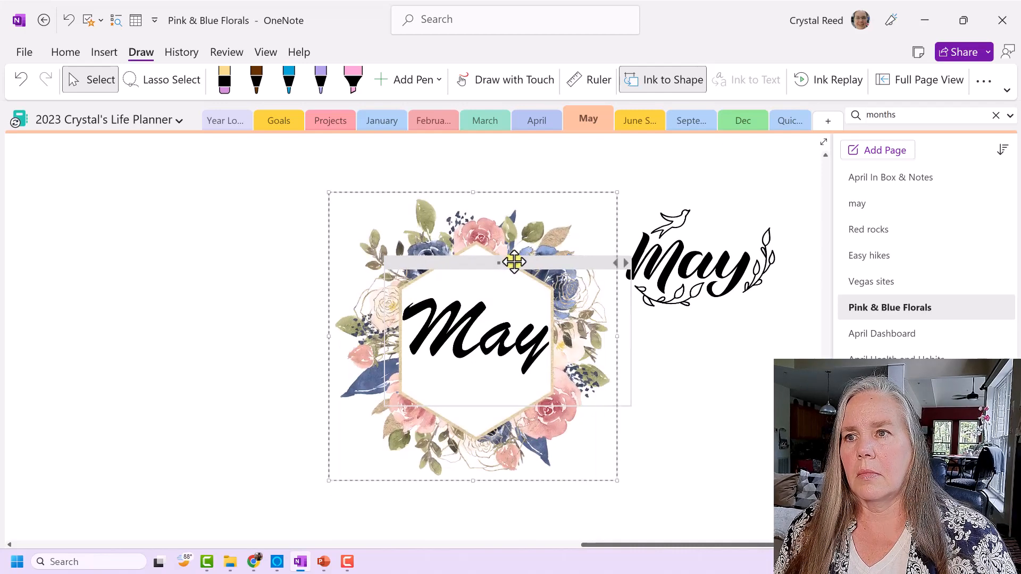
click(645, 468)
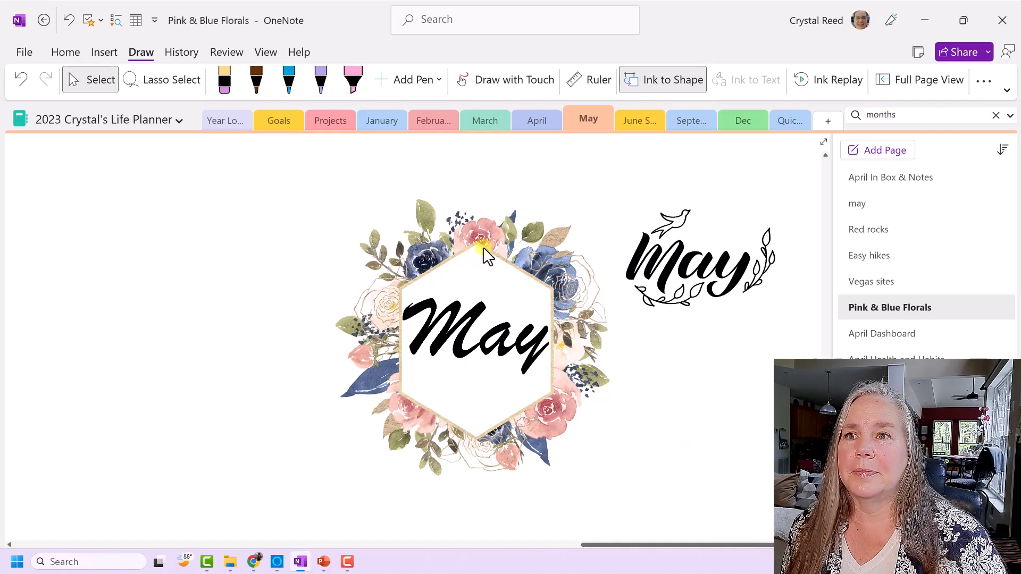
Step: Move the typed "May" text to the blank area beside the wreath and put the decorative May lettering back in the hexagon
mouse_move(494, 267)
mouse_move(494, 266)
mouse_down()
mouse_move(176, 201)
mouse_move(125, 176)
mouse_move(131, 194)
mouse_up()
click(672, 259)
mouse_move(684, 261)
mouse_down()
mouse_move(607, 261)
mouse_move(461, 322)
mouse_up()
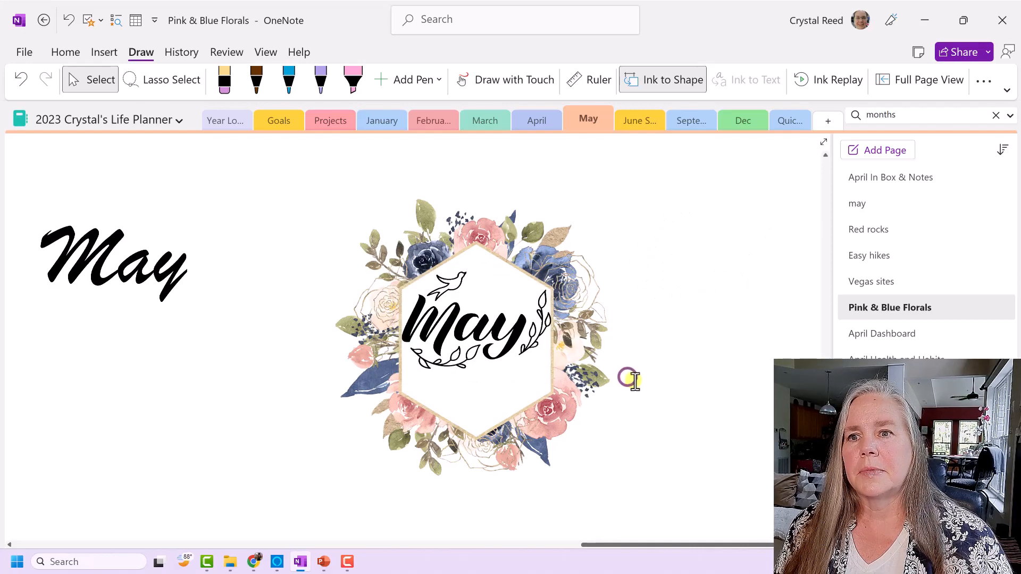
Step: Reduce the wreath's height from its lower edge and center the decorative May lettering in the hexagon
click(497, 439)
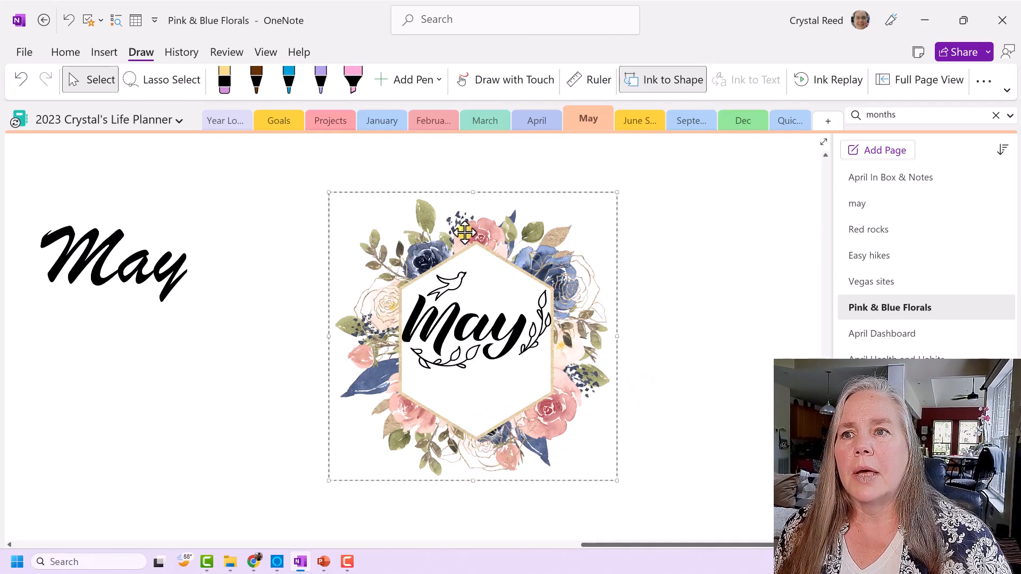
drag(473, 482, 483, 450)
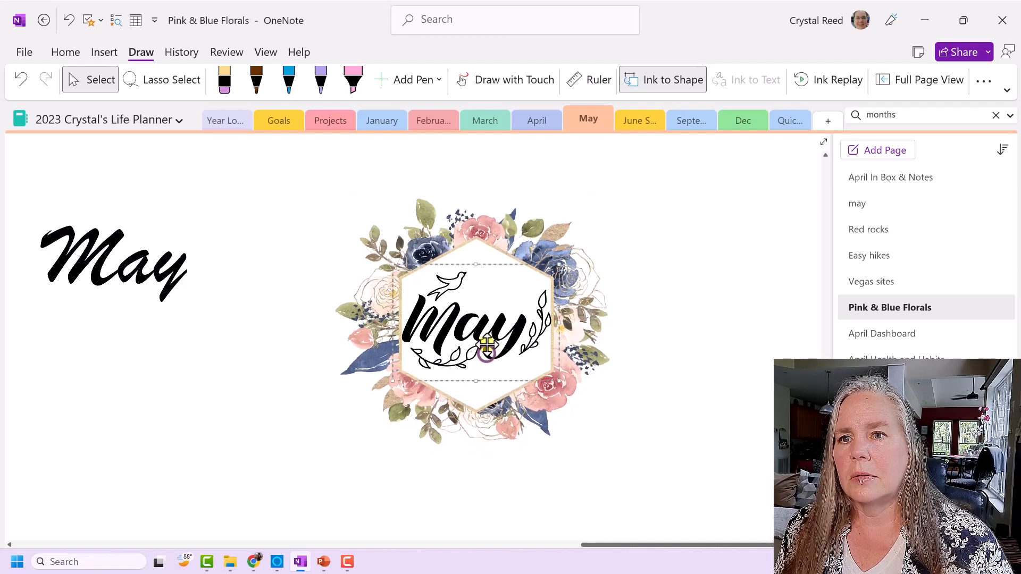
drag(486, 350, 486, 336)
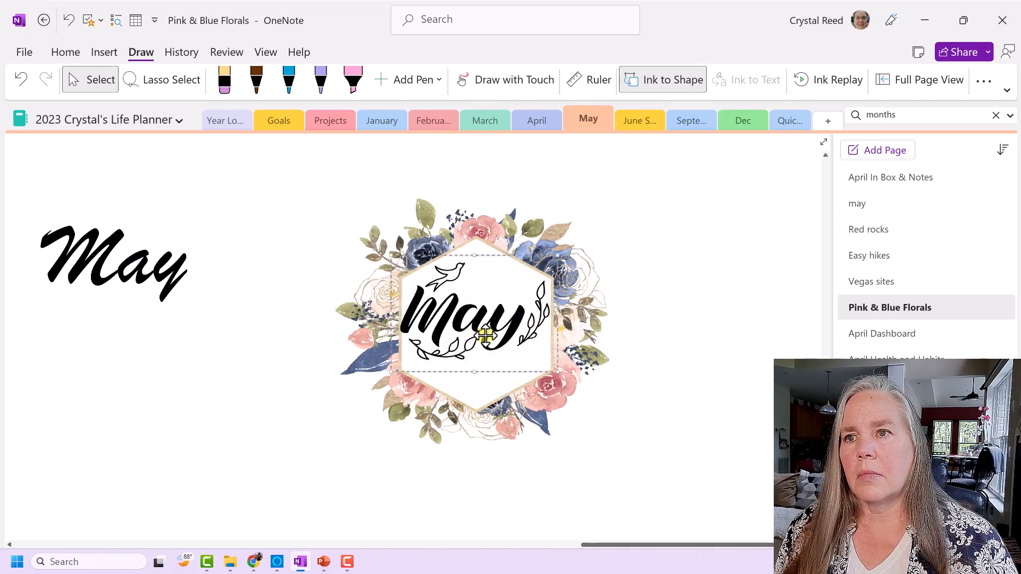
click(715, 386)
click(499, 329)
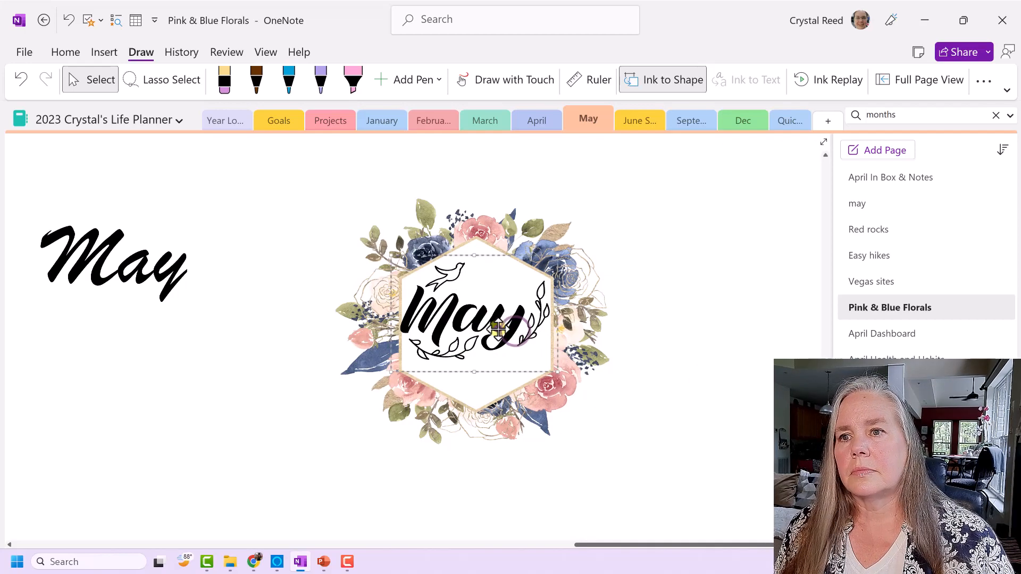
drag(499, 330, 500, 337)
click(604, 390)
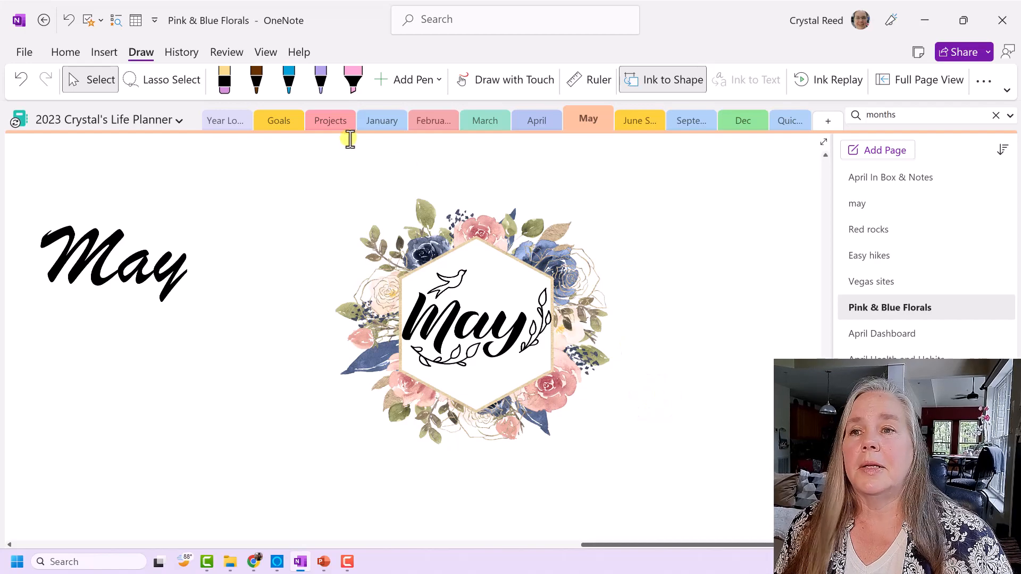
Step: Select the wreath and the decorative May lettering together and copy them
click(590, 366)
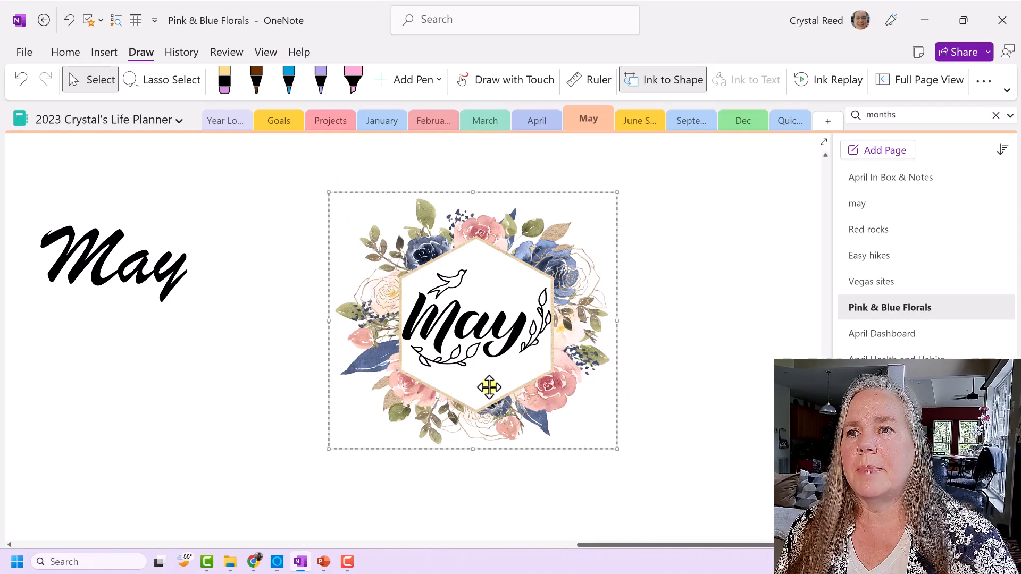
click(470, 314)
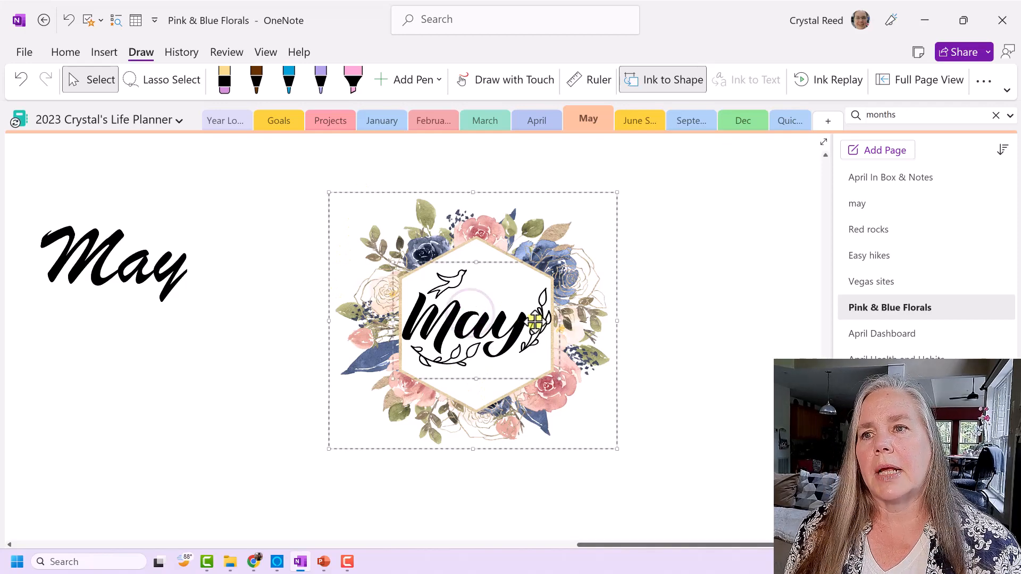
right_click(479, 328)
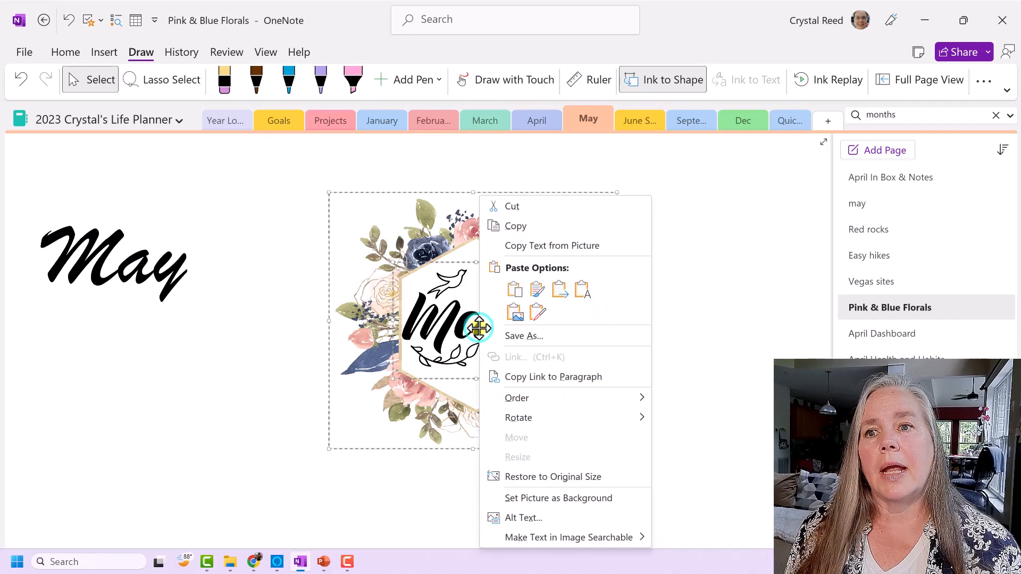
click(517, 224)
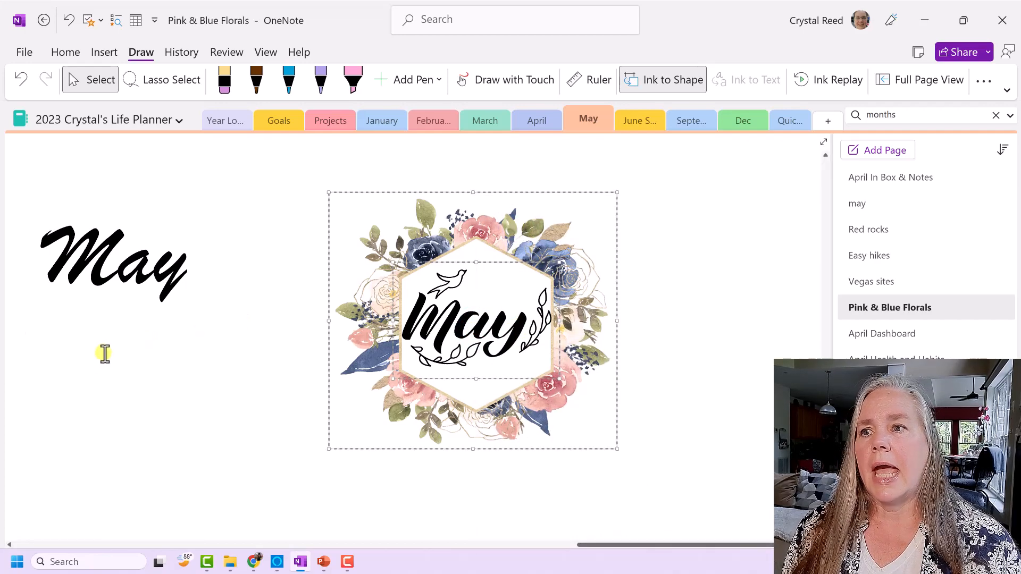
Step: Paste the copied wreath and lettering as a single picture in the blank area below the typed "May" text
click(54, 365)
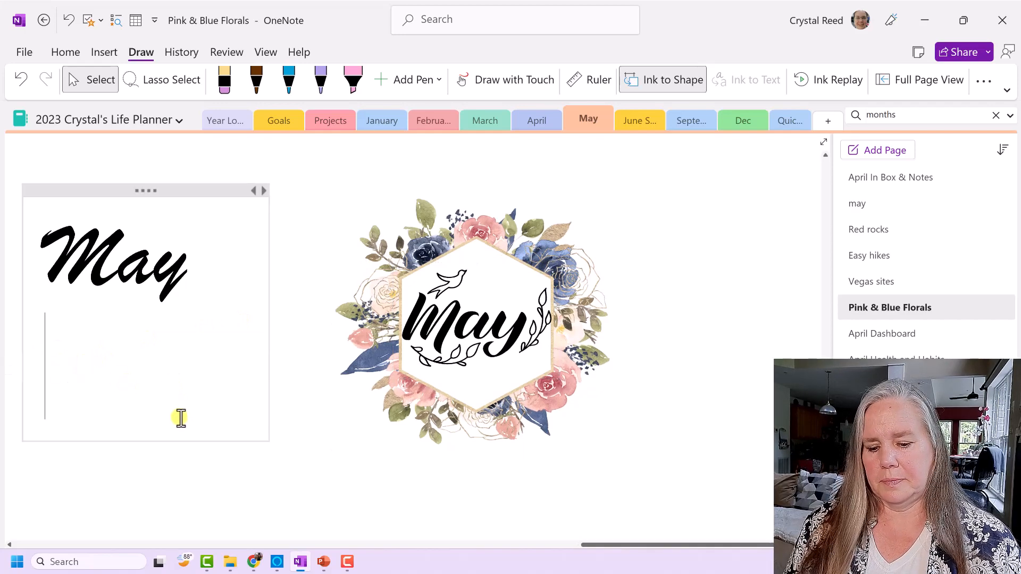
key(BackSpace)
click(97, 397)
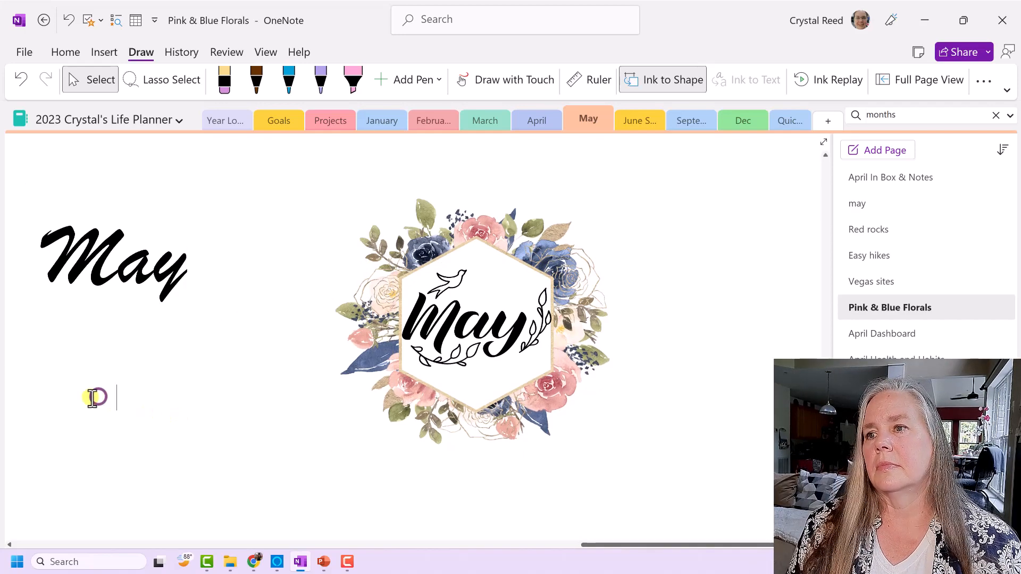
right_click(56, 387)
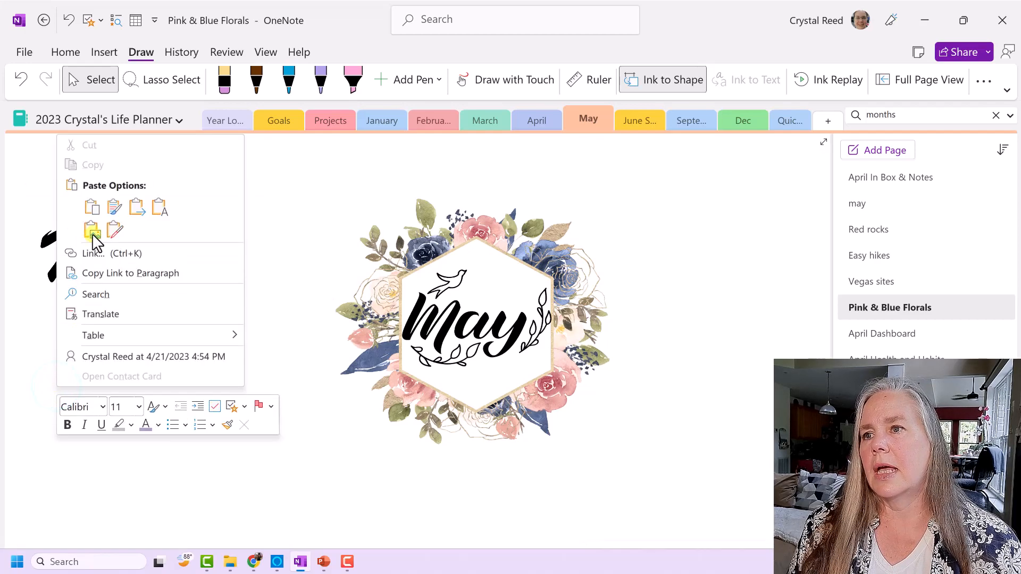
click(94, 231)
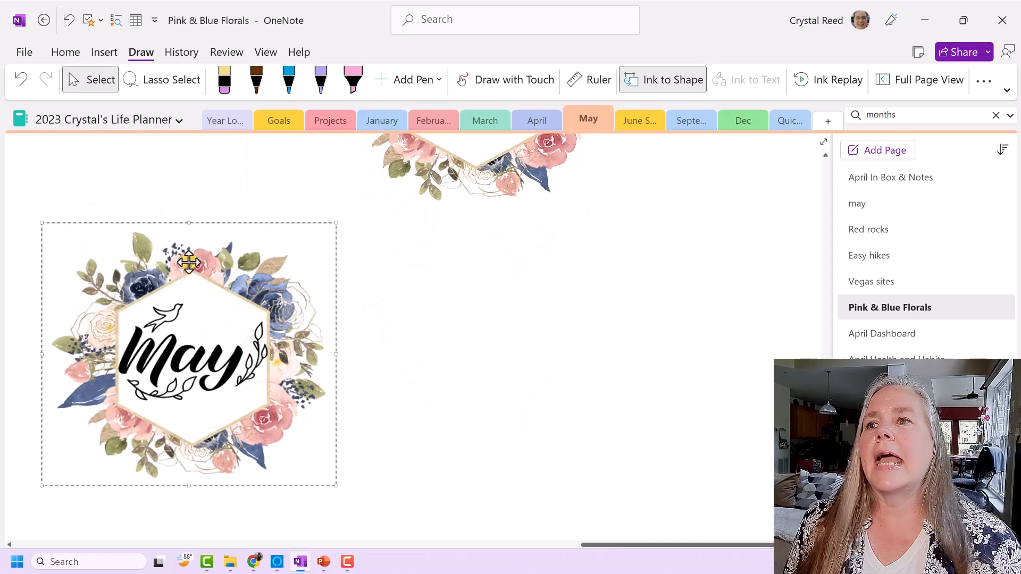
Step: Move the combined May sticker picture slightly upward and copy it
scroll(239, 344, up, 1)
scroll(238, 346, down, 1)
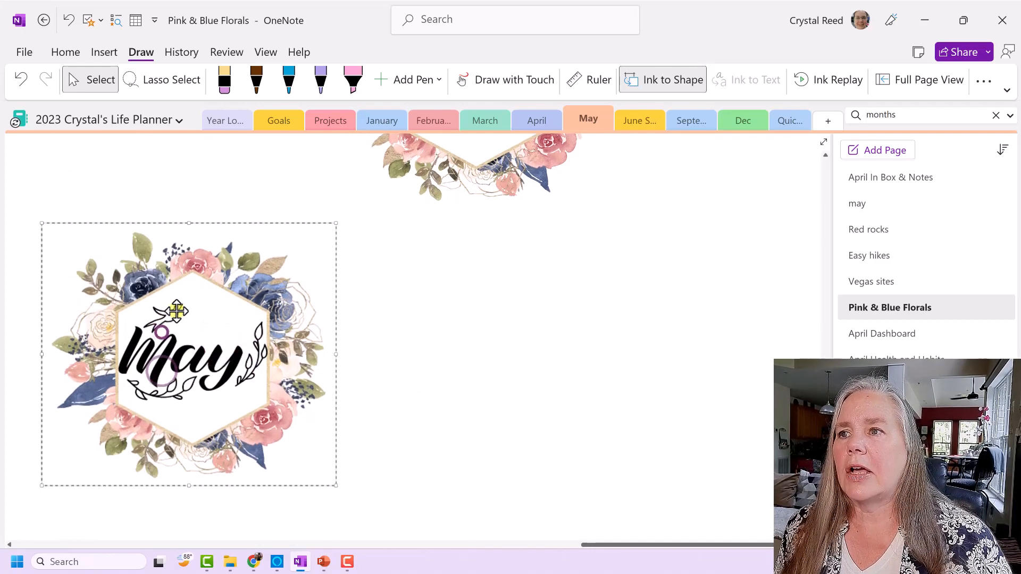
drag(171, 352, 182, 342)
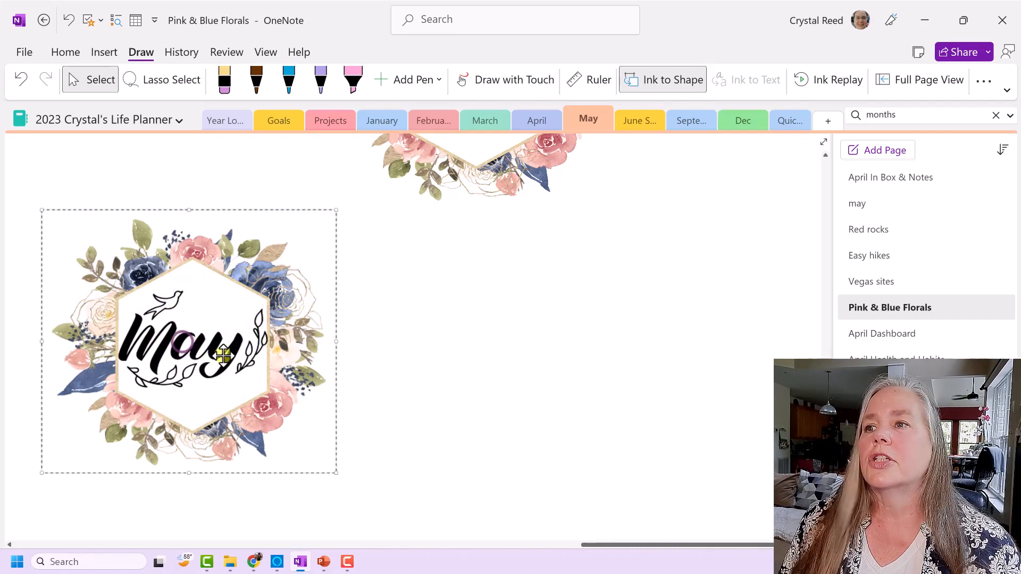
right_click(193, 334)
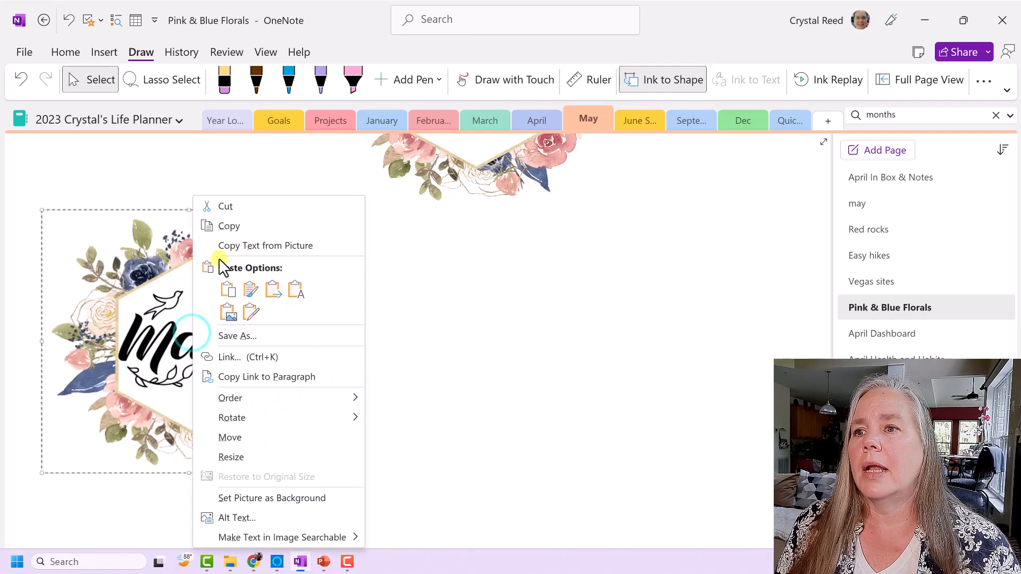
click(237, 226)
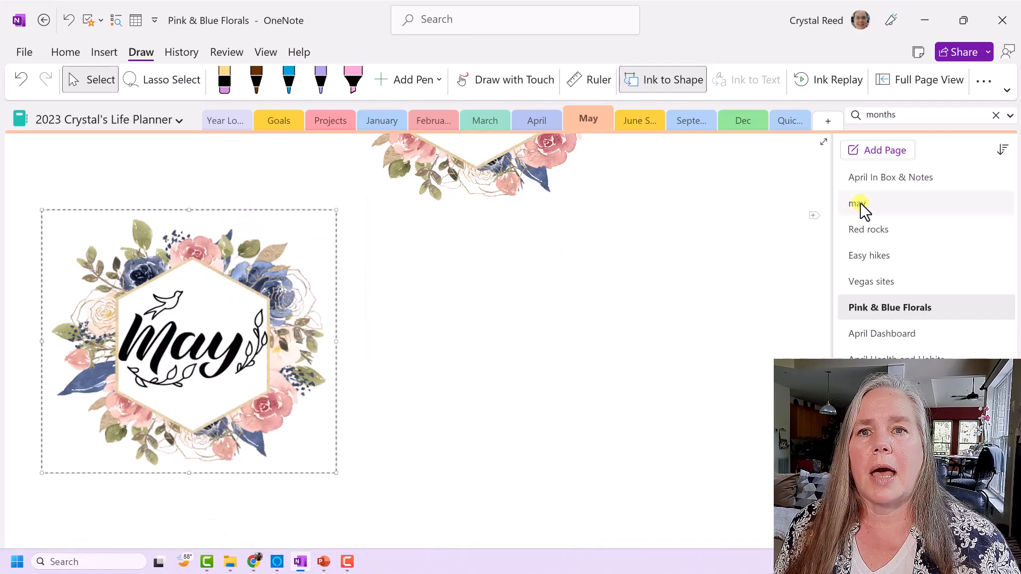
Step: Paste the May sticker onto the April In Box & Notes page and place it beside the "In Box & Notes" heading
click(858, 177)
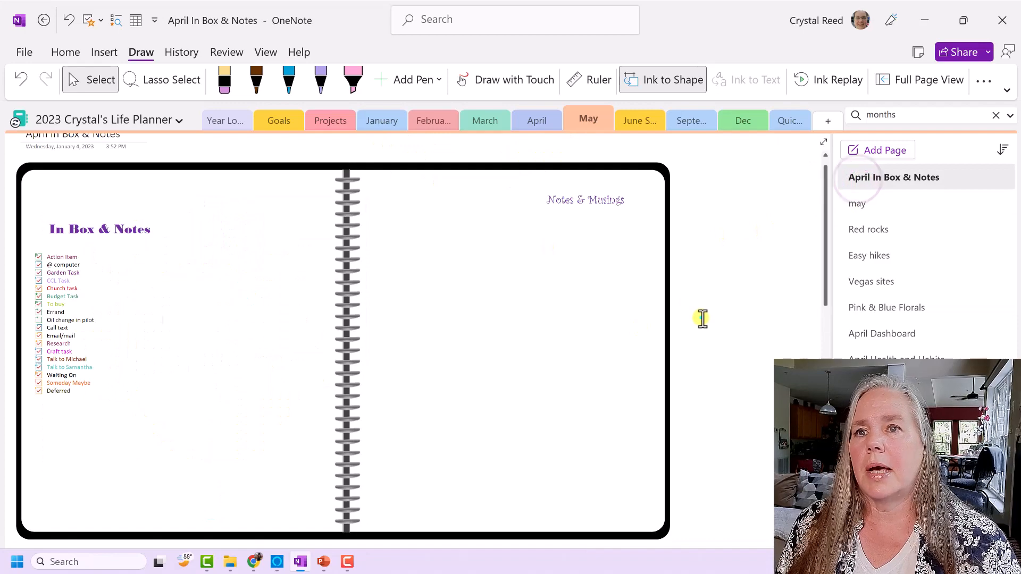
right_click(704, 314)
click(735, 138)
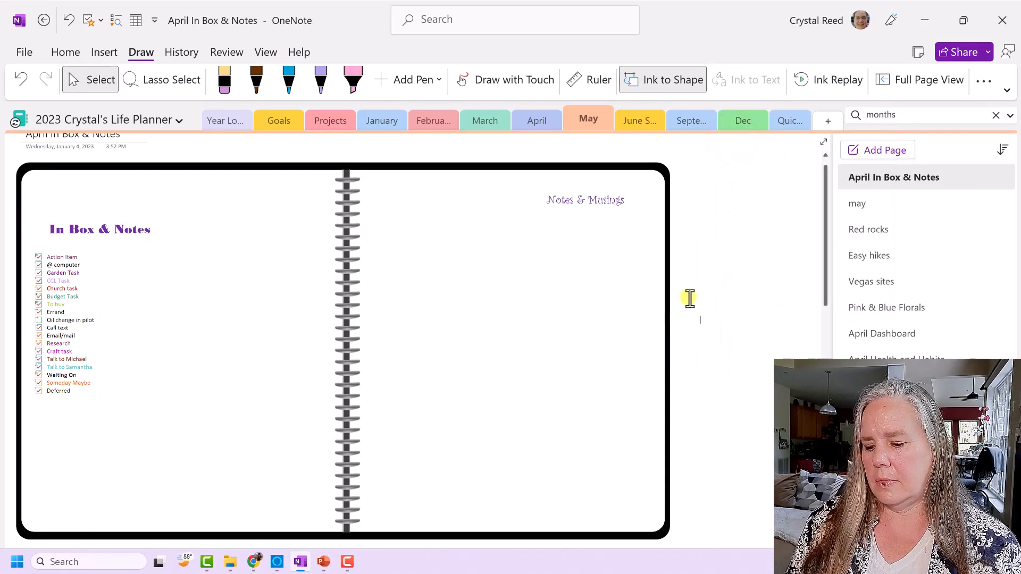
drag(739, 347, 206, 212)
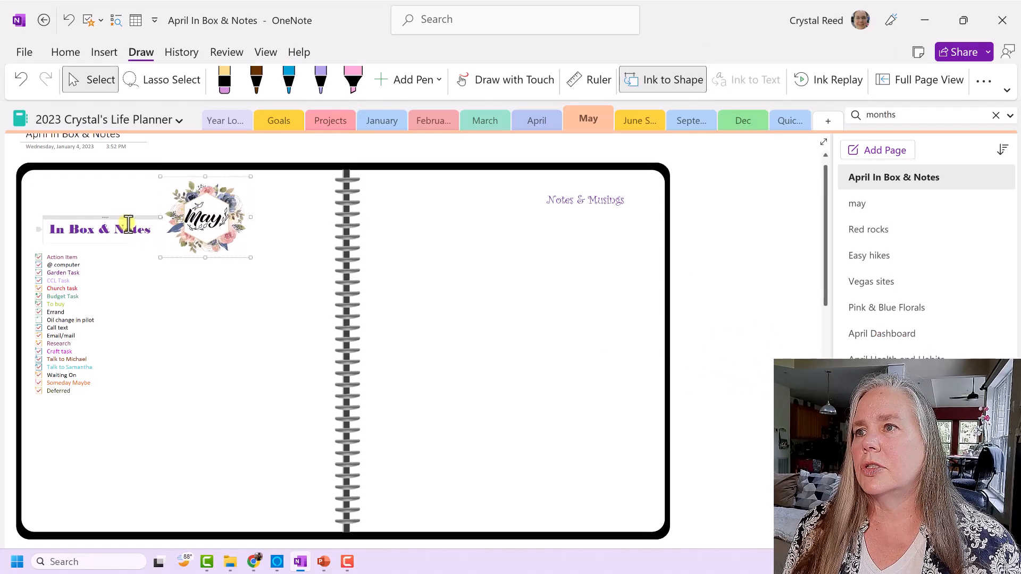
Step: Move the "In Box & Notes" heading and checklist down and place the May sticker in the left page's upper-left corner
drag(118, 218, 157, 281)
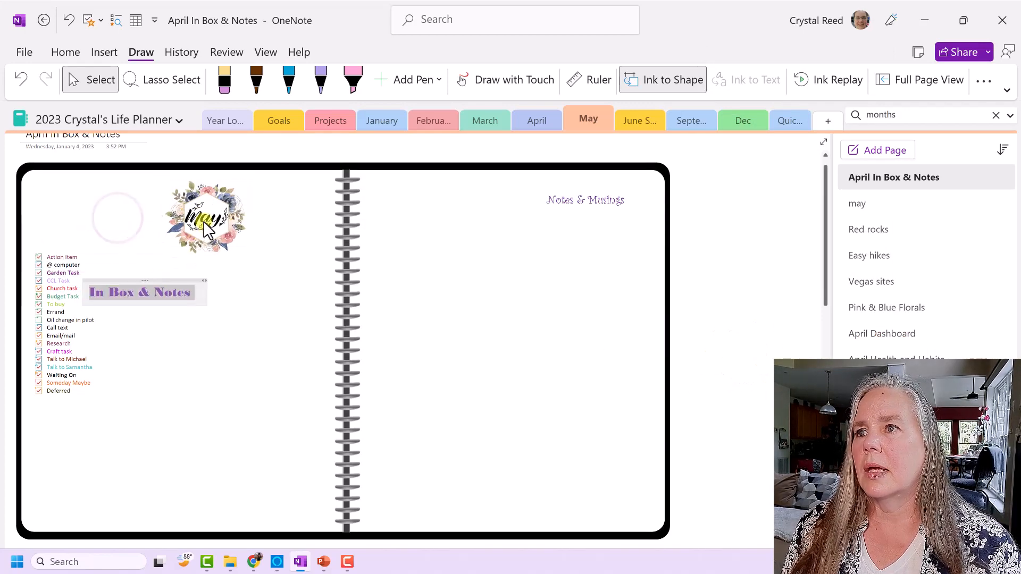
click(211, 219)
drag(212, 219, 167, 219)
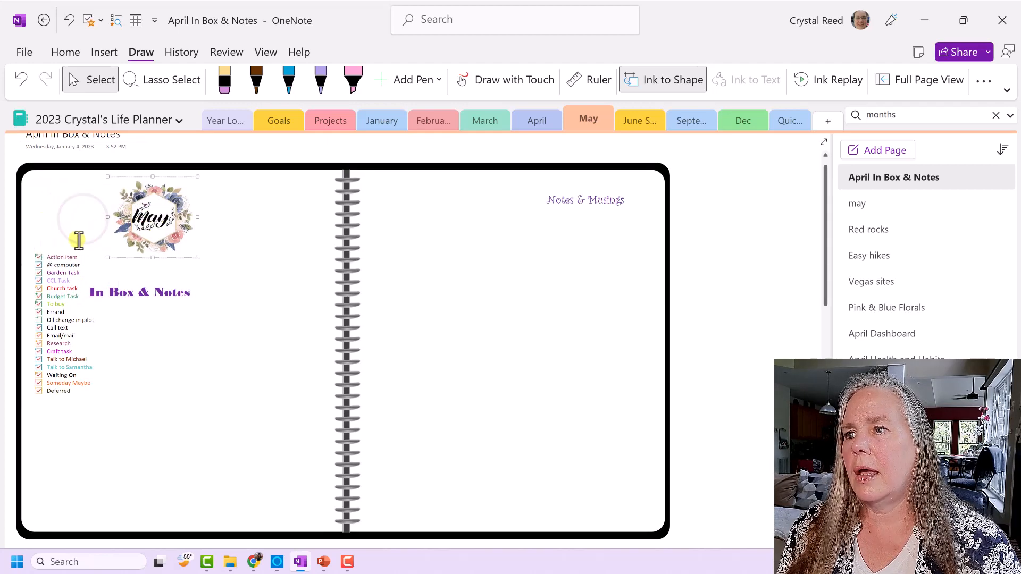
drag(63, 250, 63, 272)
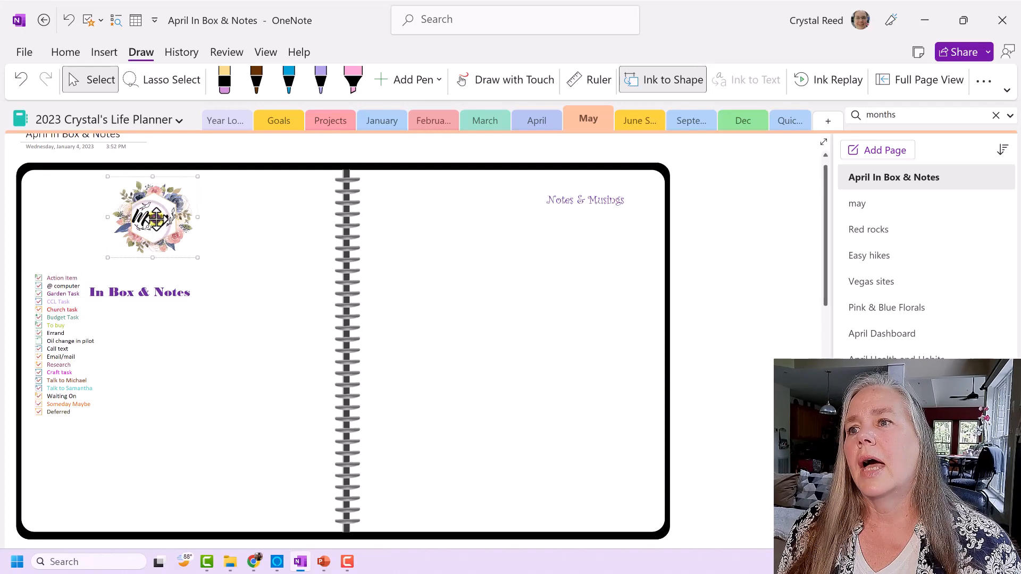
drag(159, 215, 73, 215)
click(176, 237)
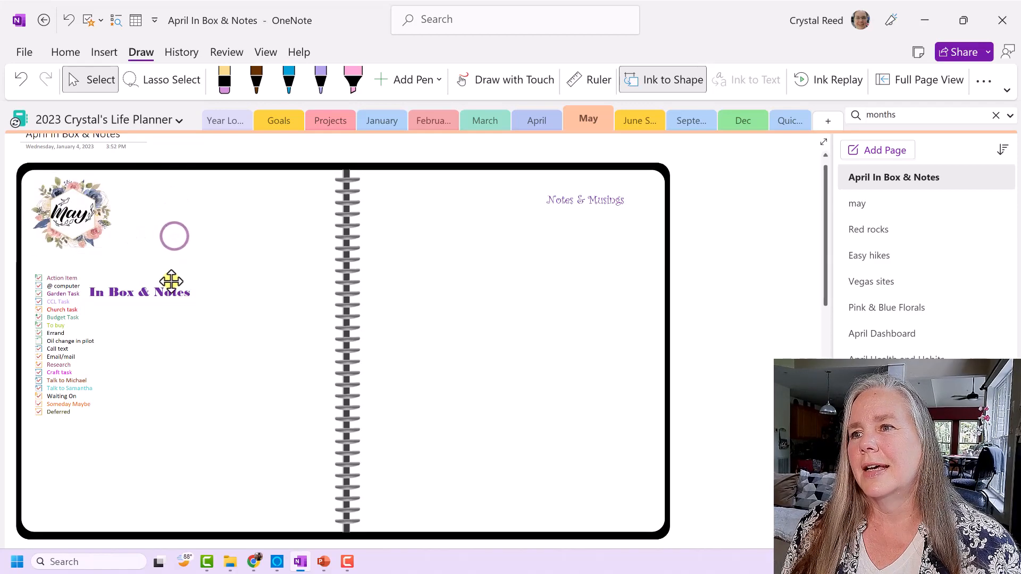
Step: Place the "In Box & Notes" heading beside the May sticker and change its font colour to dark blue
drag(158, 282, 121, 197)
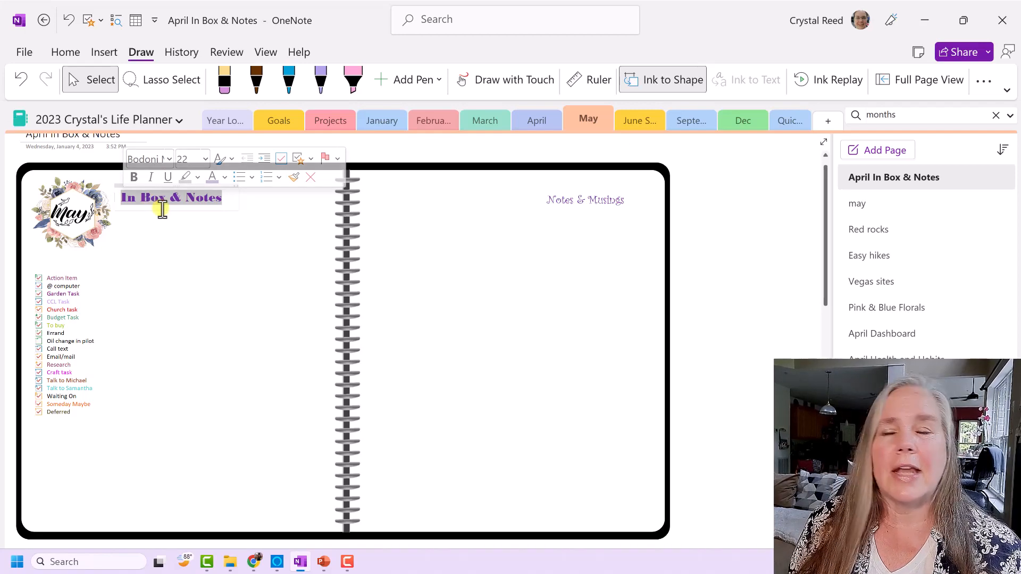
click(223, 177)
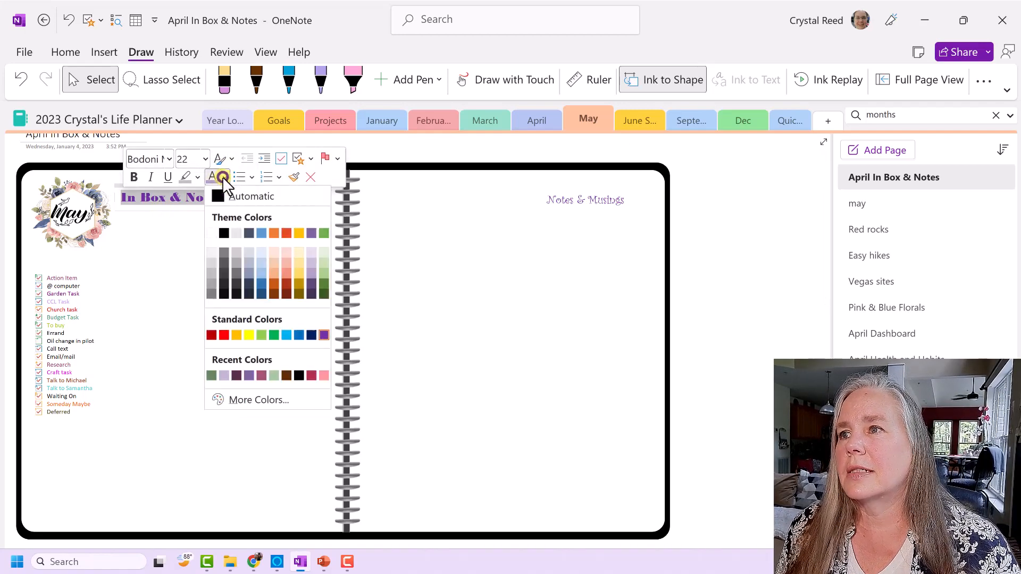
click(260, 295)
click(214, 292)
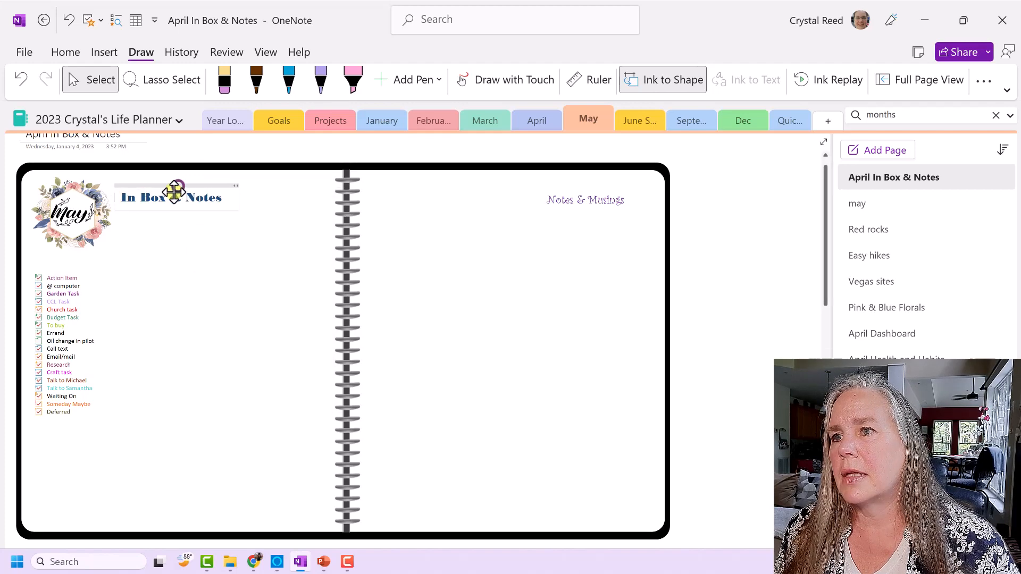
Step: Move the "In Box & Notes" heading to the sticker's lower right edge and bring it to the front
drag(174, 193, 155, 246)
right_click(155, 246)
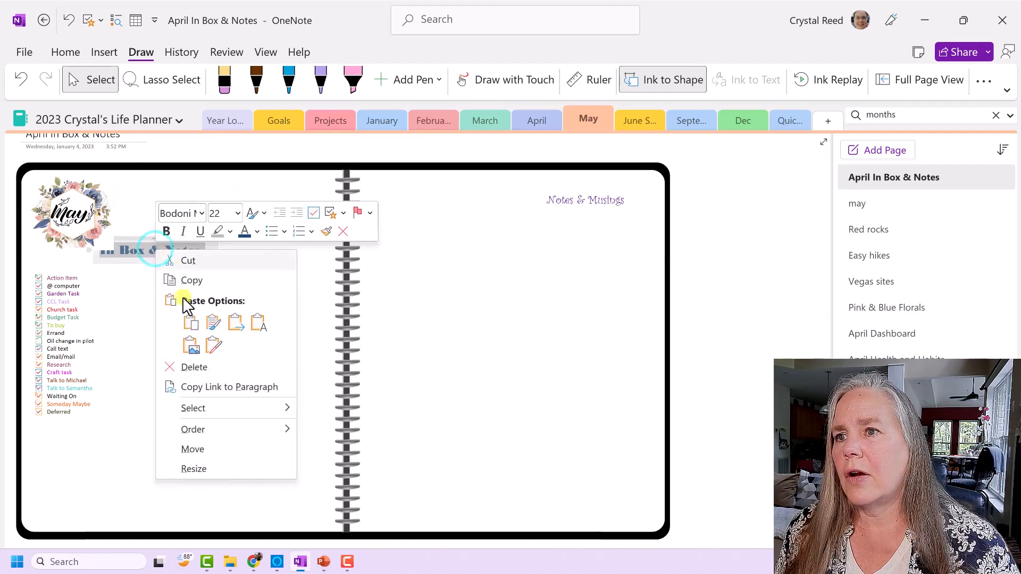
mouse_move(242, 434)
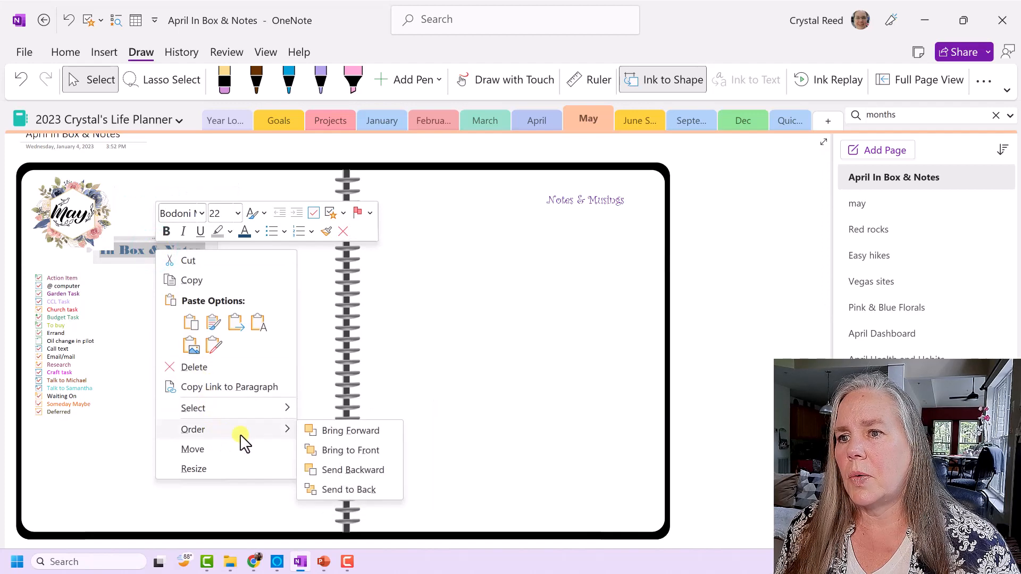
click(327, 450)
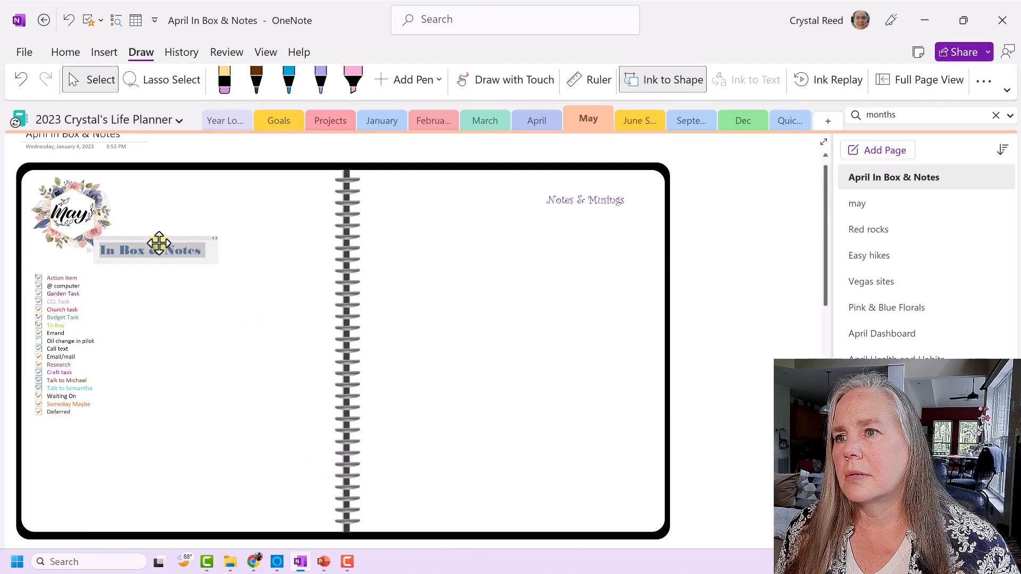
Step: Position the "In Box & Notes" heading directly beneath the May sticker, above the checklist
drag(159, 242, 124, 223)
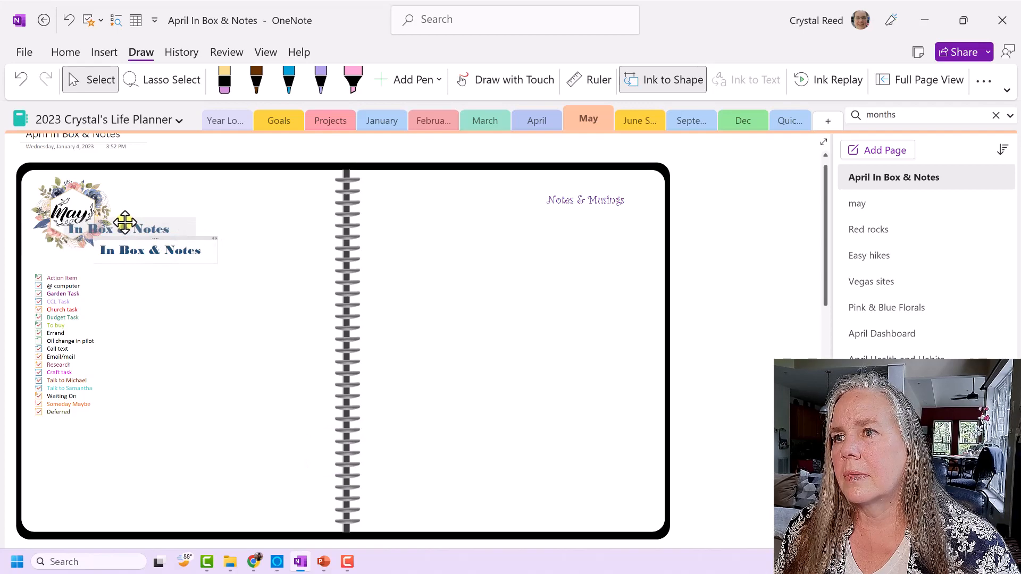
drag(126, 222, 126, 222)
click(226, 245)
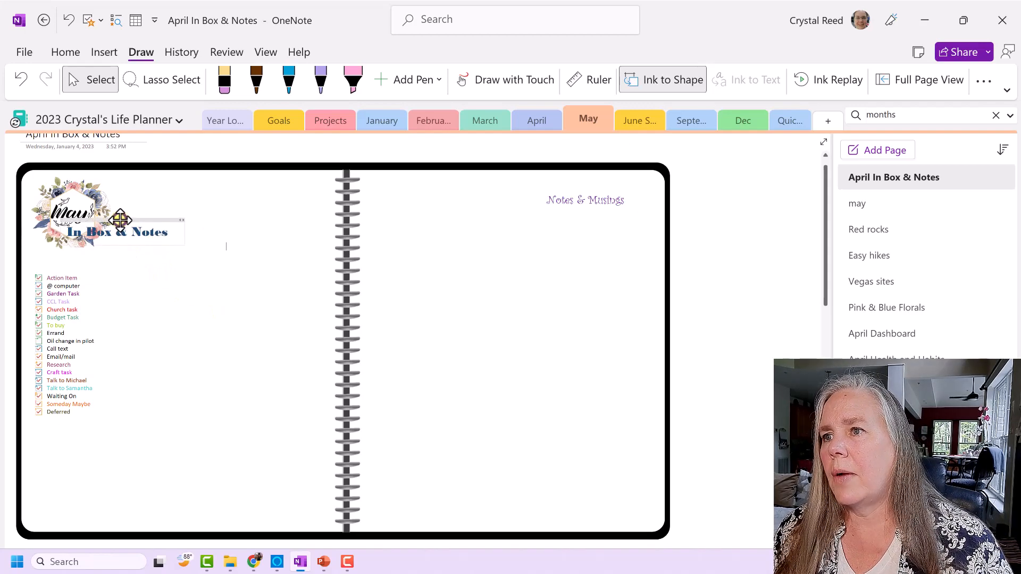
drag(120, 219, 86, 241)
click(176, 260)
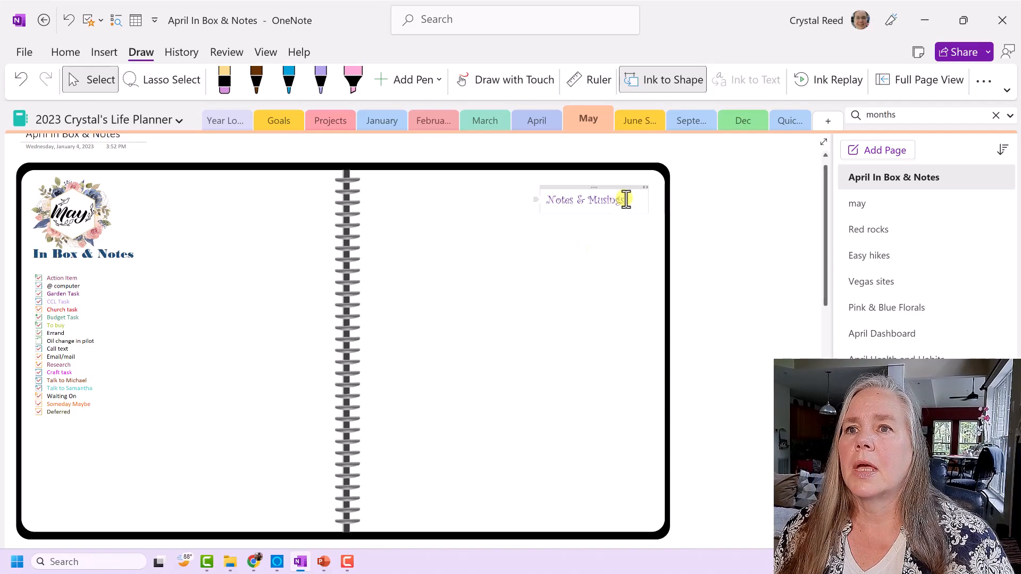
Step: Change the font colour of the "Notes & Musings" heading to the same dark blue
drag(630, 200, 546, 200)
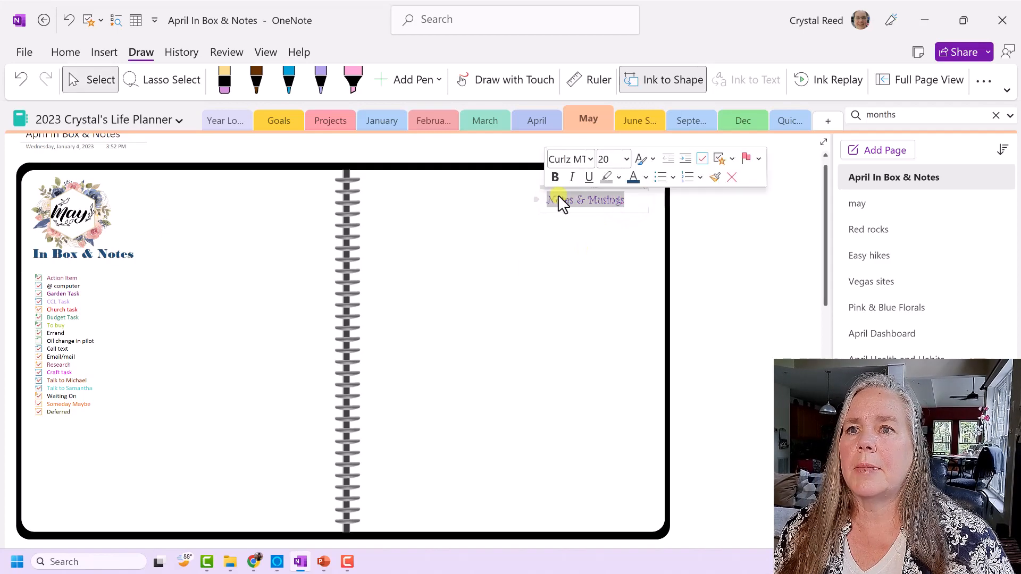
click(633, 179)
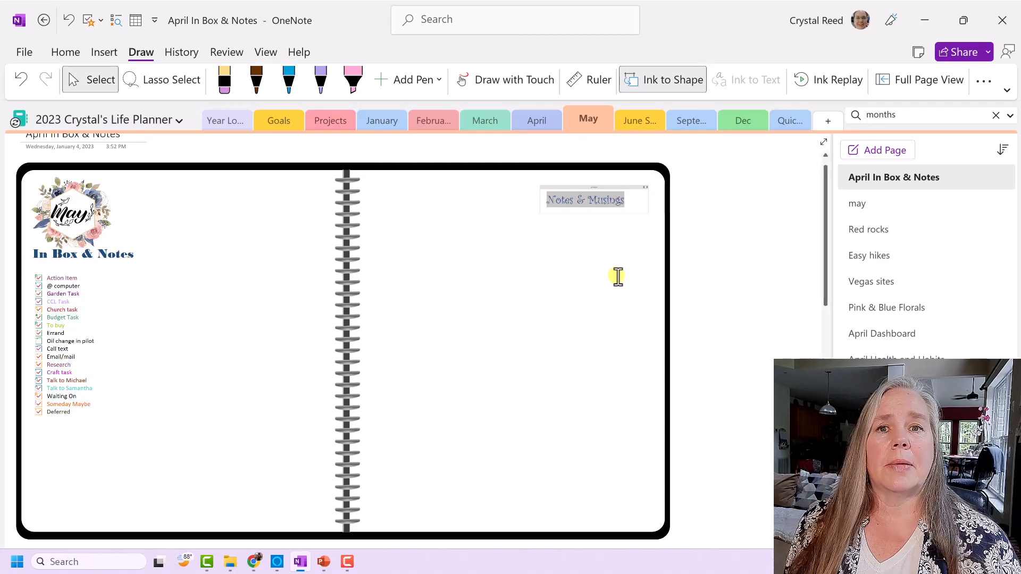
Step: Find the green card with the floral corner on the Pink & Blue Florals page and copy it
click(882, 305)
scroll(682, 355, up, 2)
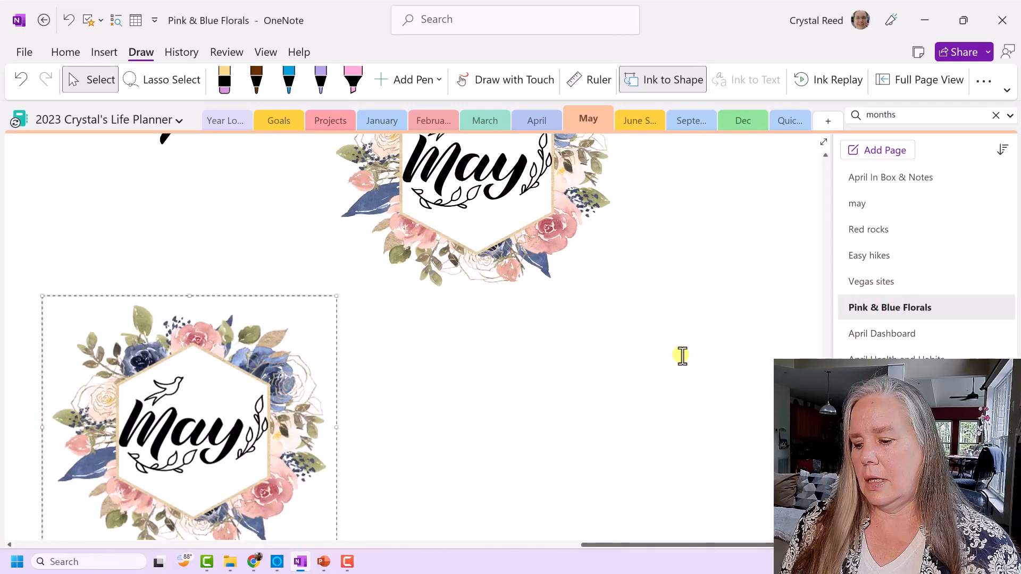
scroll(682, 355, down, 3)
key(alt)
ctrl+scroll(680, 362, down, 3)
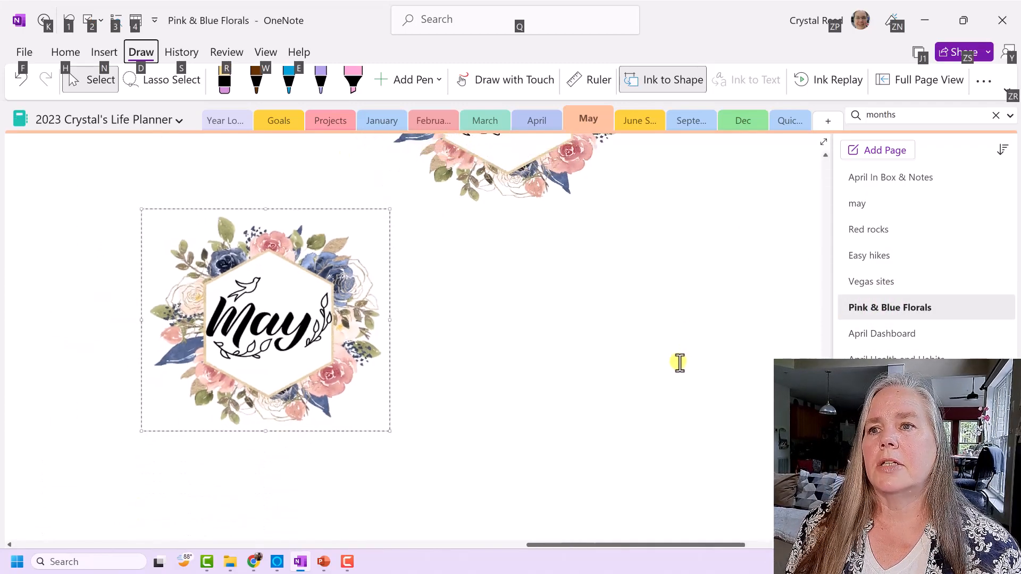
ctrl+scroll(680, 365, down, 1)
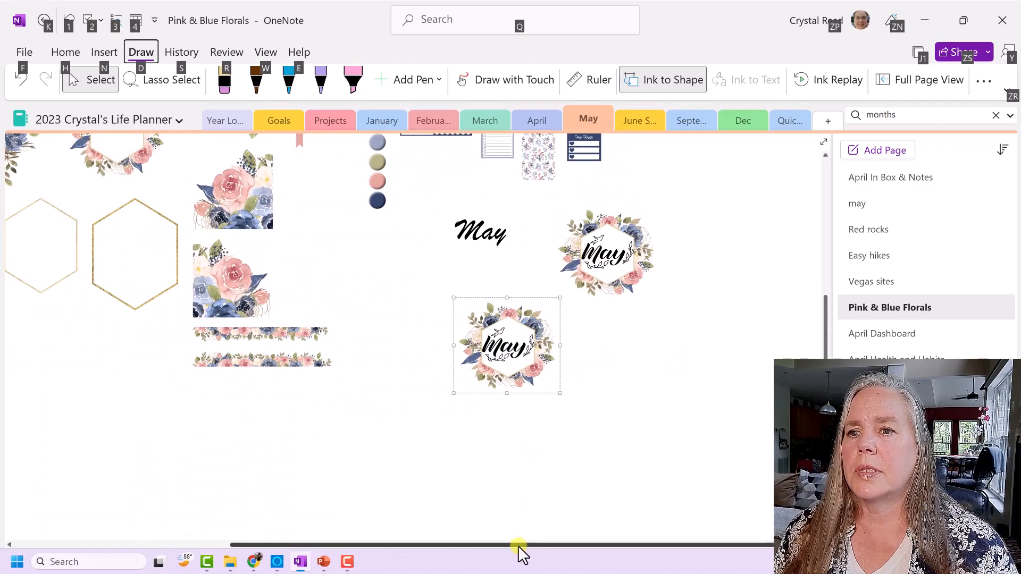
drag(518, 546, 357, 544)
scroll(558, 440, up, 6)
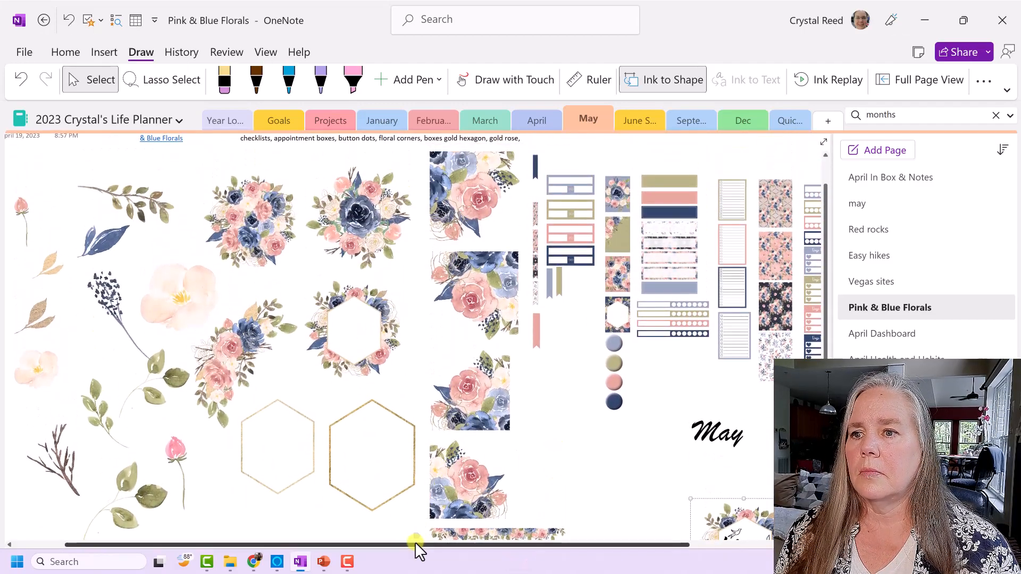
drag(415, 545, 335, 541)
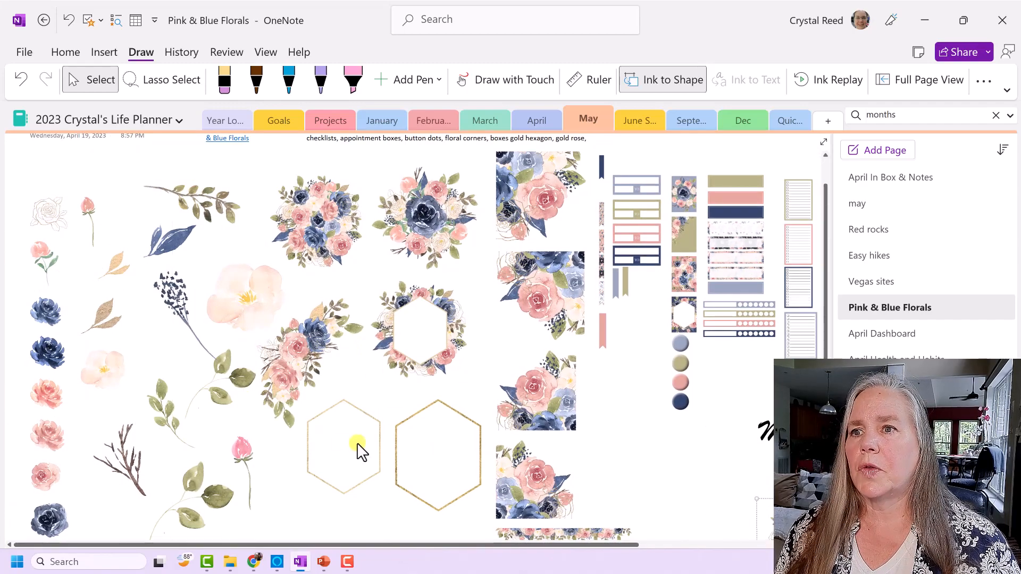
scroll(414, 372, down, 5)
scroll(414, 377, up, 4)
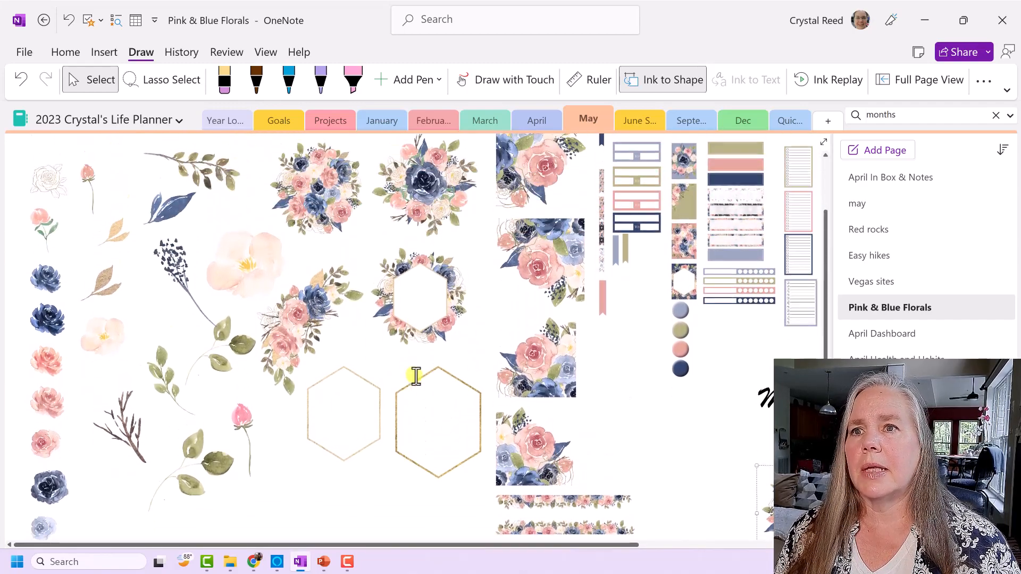
drag(419, 544, 553, 548)
scroll(642, 384, up, 1)
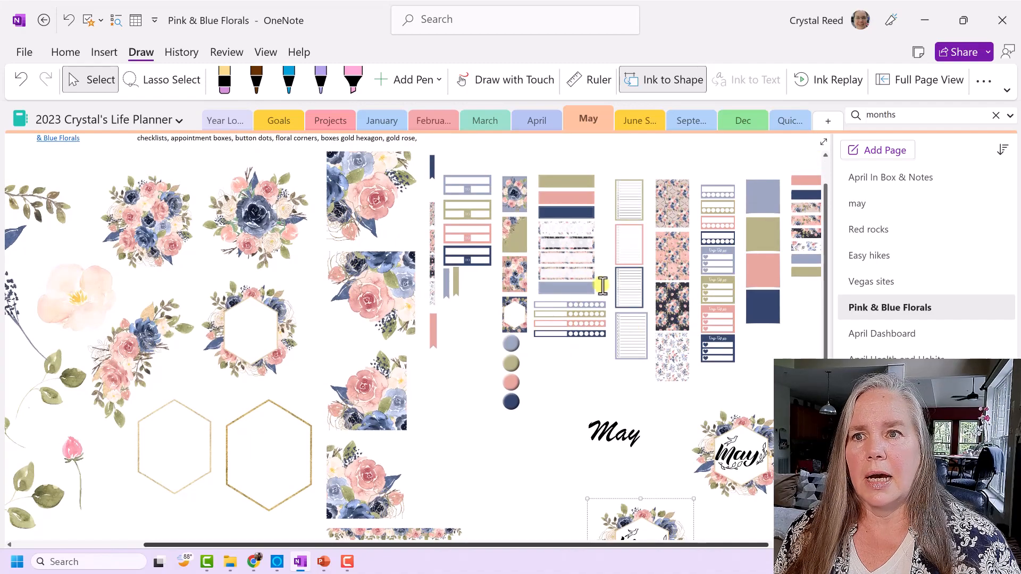
ctrl+scroll(587, 275, up, 3)
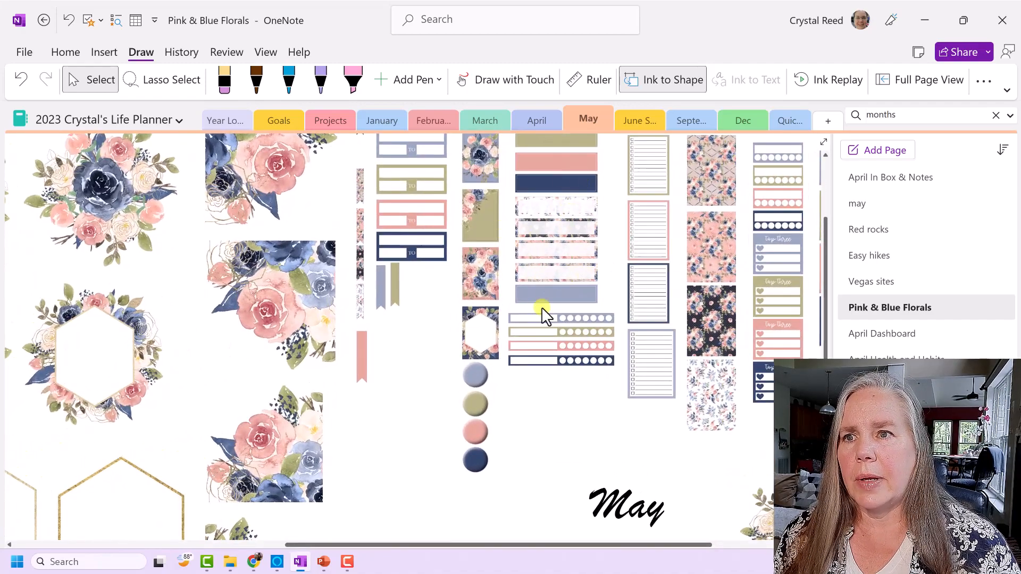
right_click(484, 230)
click(524, 225)
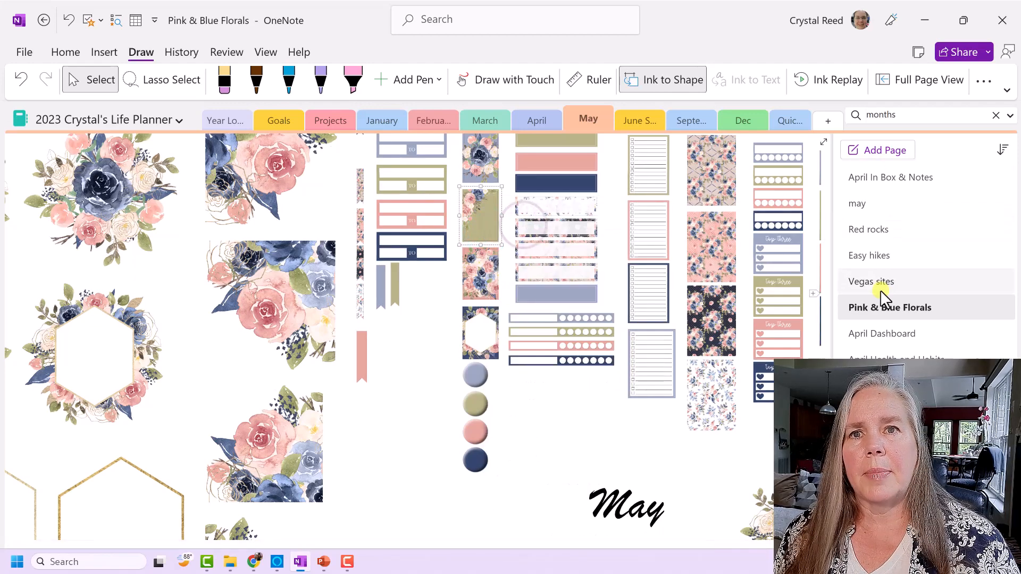
Step: Paste the green floral card onto the April In Box & Notes page, enlarge it and place it under "Notes & Musings"
click(881, 177)
right_click(720, 198)
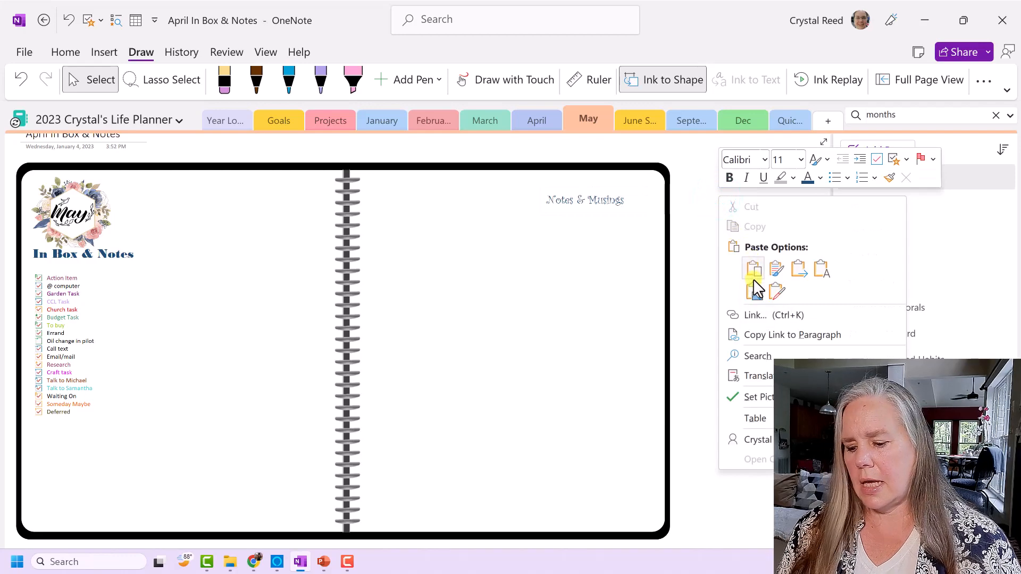
click(702, 276)
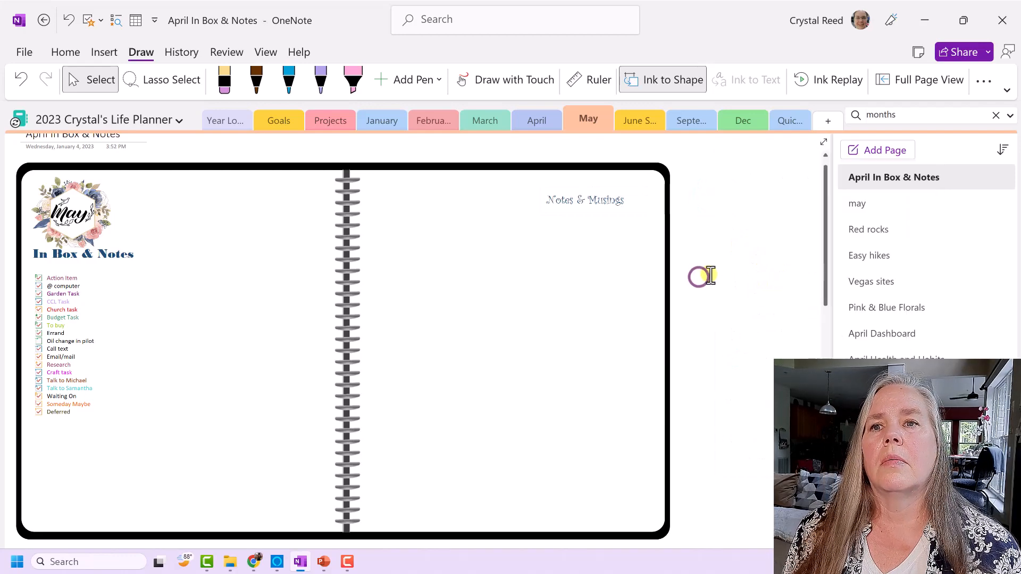
drag(744, 224, 787, 299)
drag(775, 255, 611, 282)
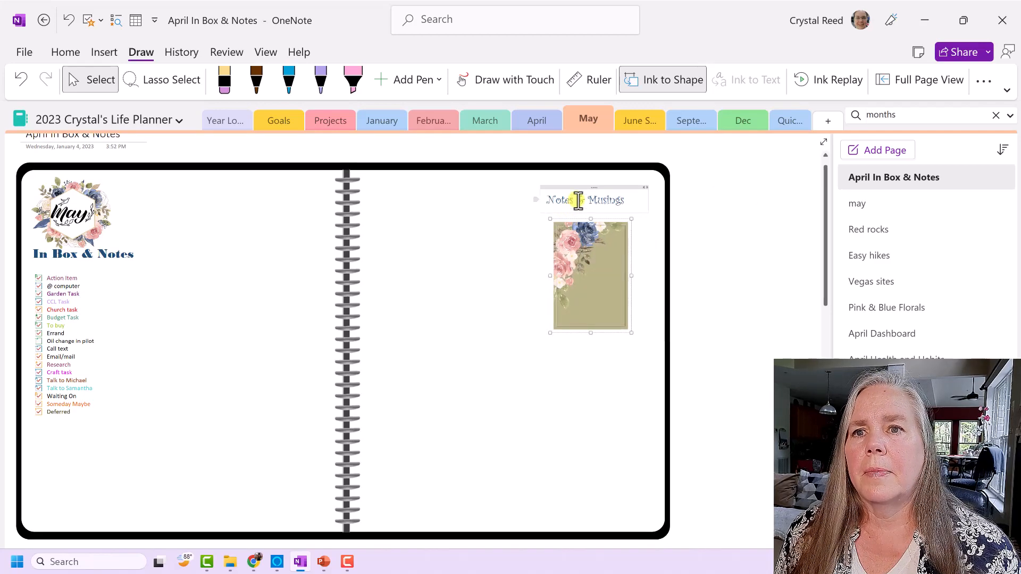
Step: Move the "Notes & Musings" heading outside the planner and enlarge the floral card to fill the right page's upper-right corner
drag(586, 185, 687, 199)
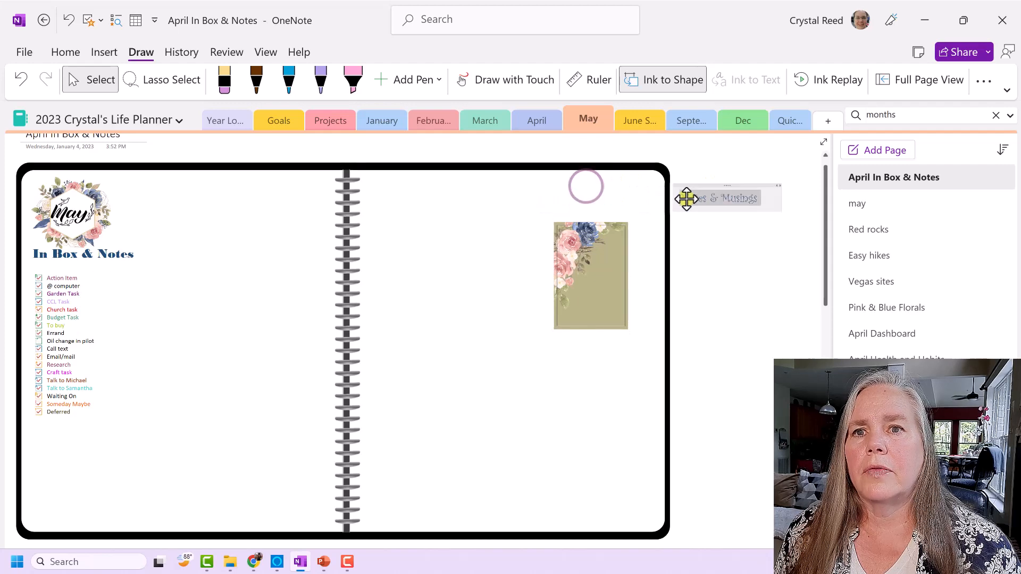
click(589, 246)
drag(555, 223, 520, 177)
mouse_move(631, 331)
mouse_down()
mouse_move(649, 349)
mouse_move(632, 334)
mouse_up()
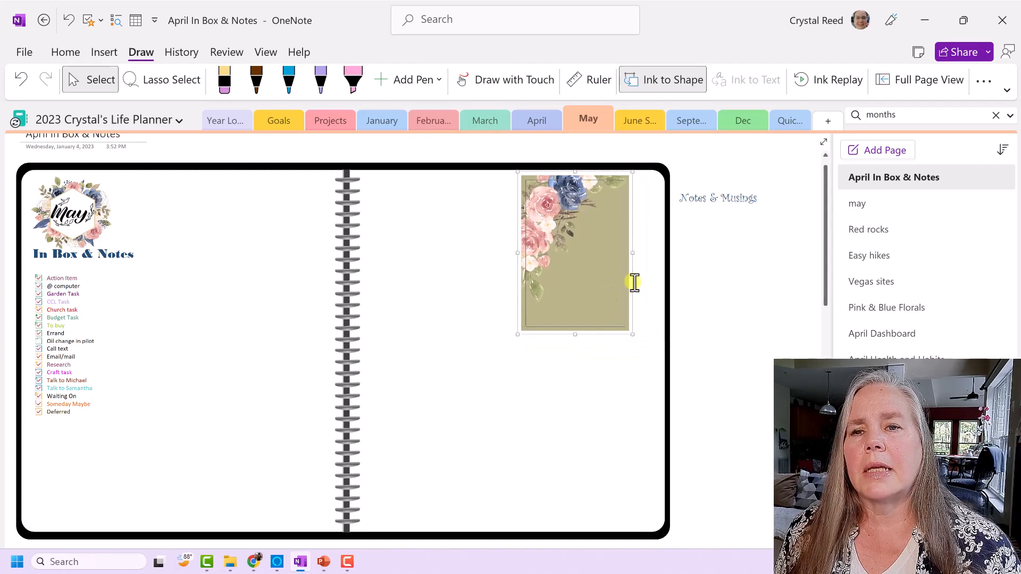
mouse_move(633, 254)
mouse_down()
mouse_move(660, 255)
mouse_move(650, 255)
mouse_up()
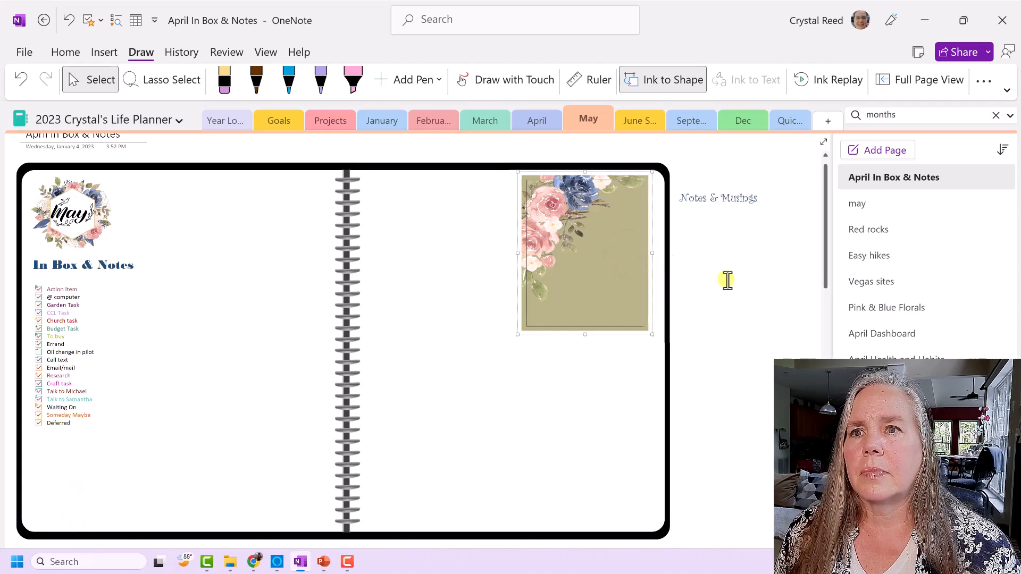
Step: Cut and repaste the "Notes & Musings" heading, and place it on the lower part of the green floral card
right_click(731, 186)
click(760, 198)
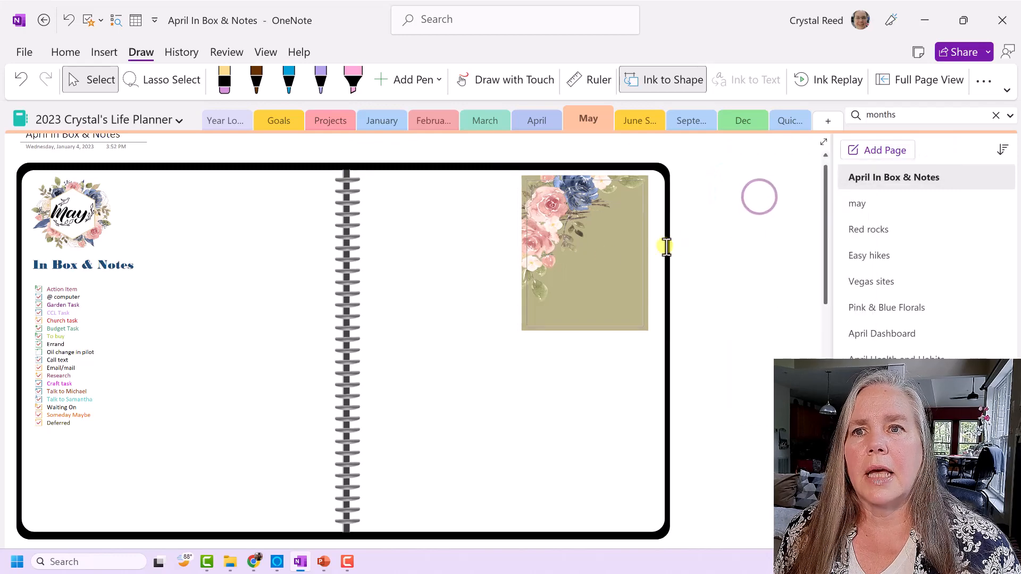
right_click(721, 261)
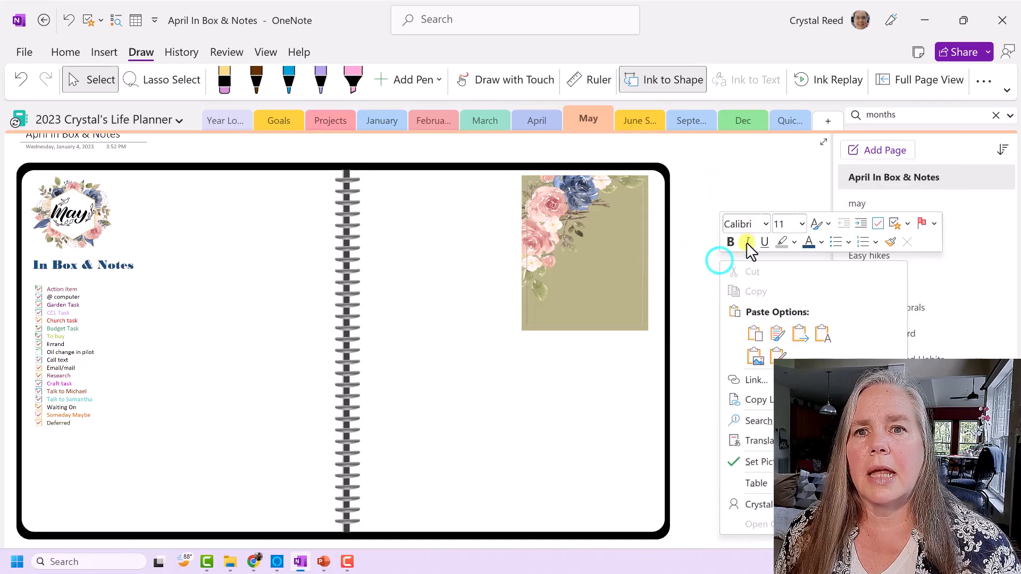
click(755, 334)
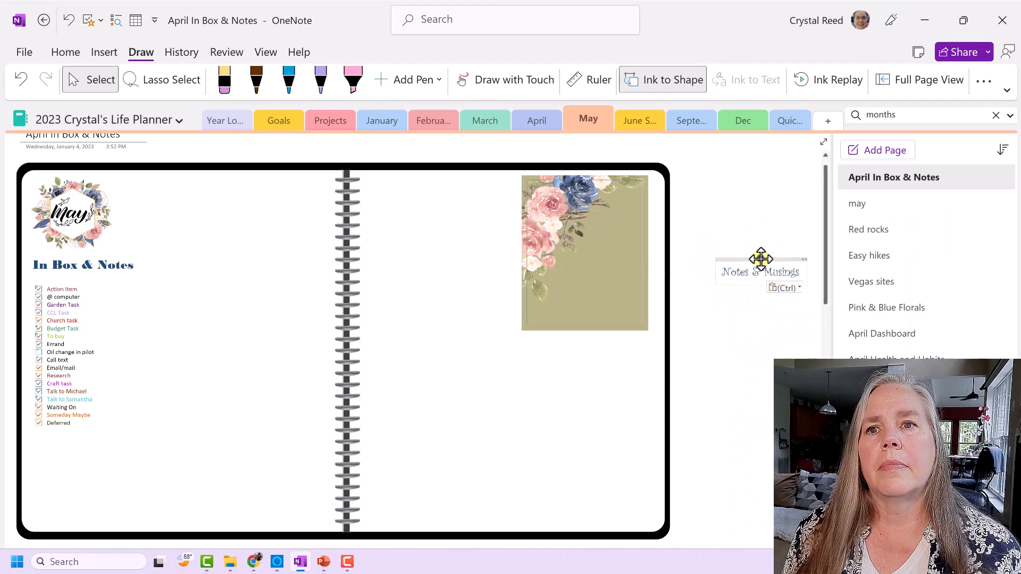
drag(761, 259, 575, 302)
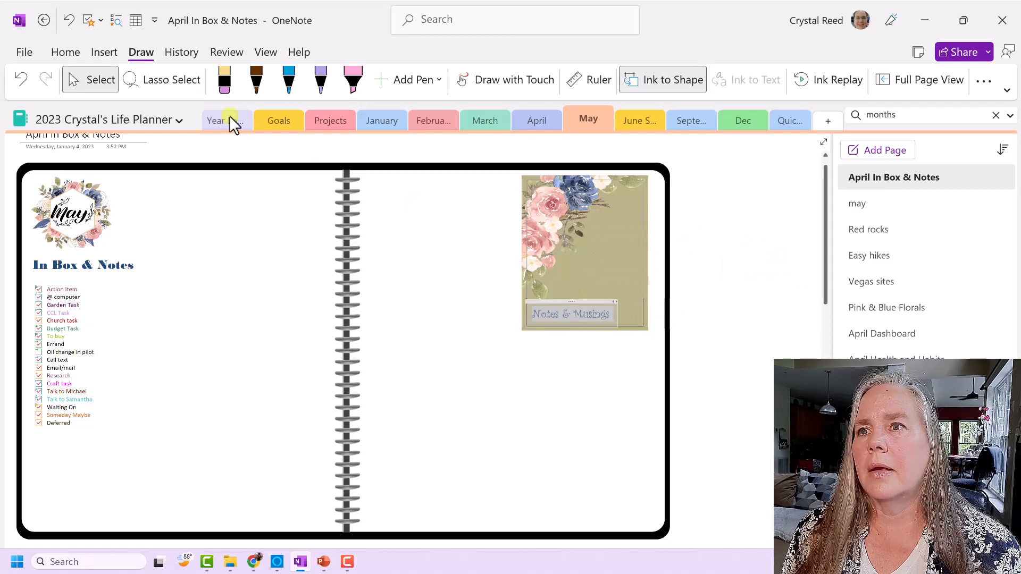
click(76, 55)
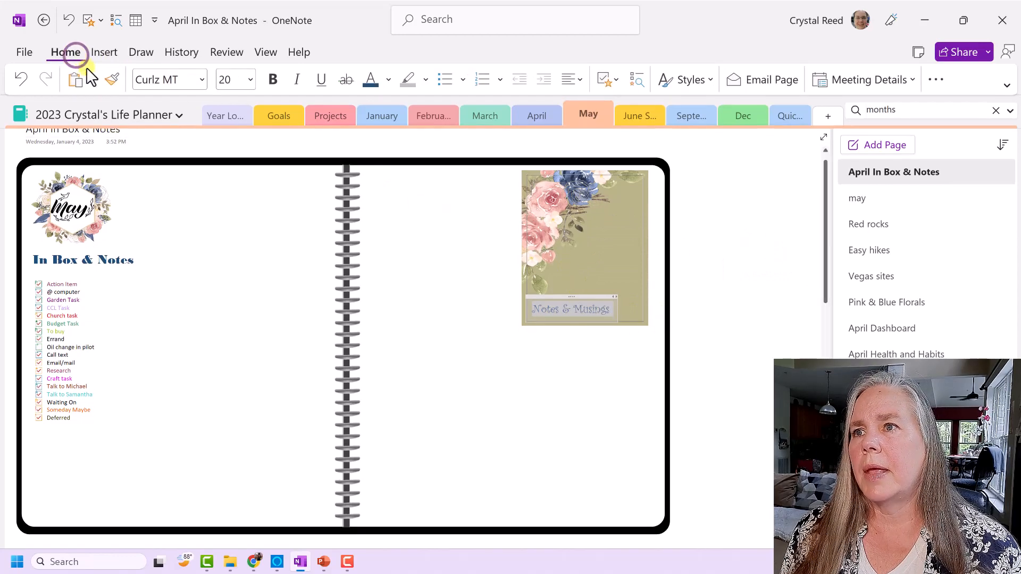
Step: Make the "Notes & Musings" heading on the green floral card bold
click(271, 81)
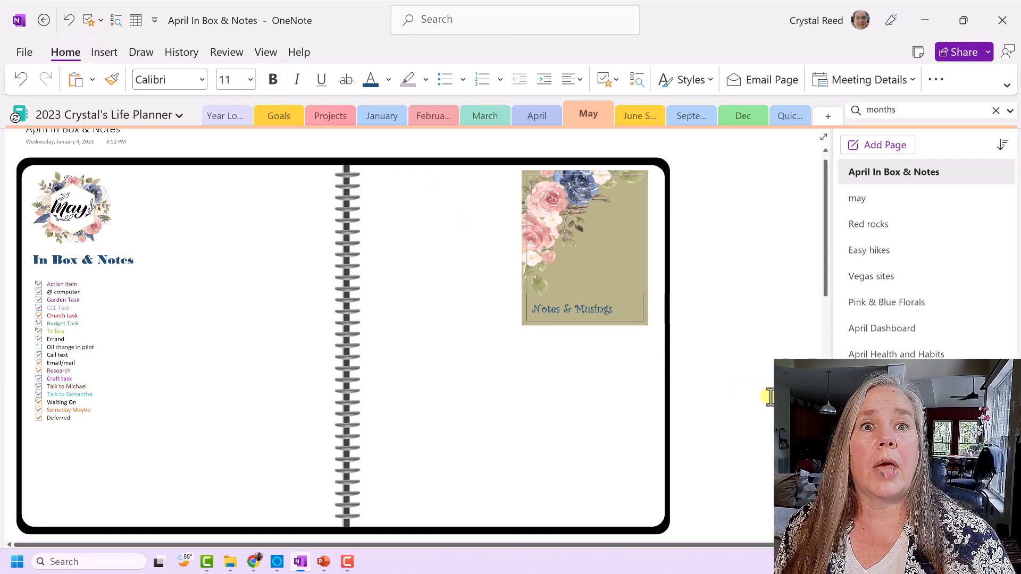
click(719, 357)
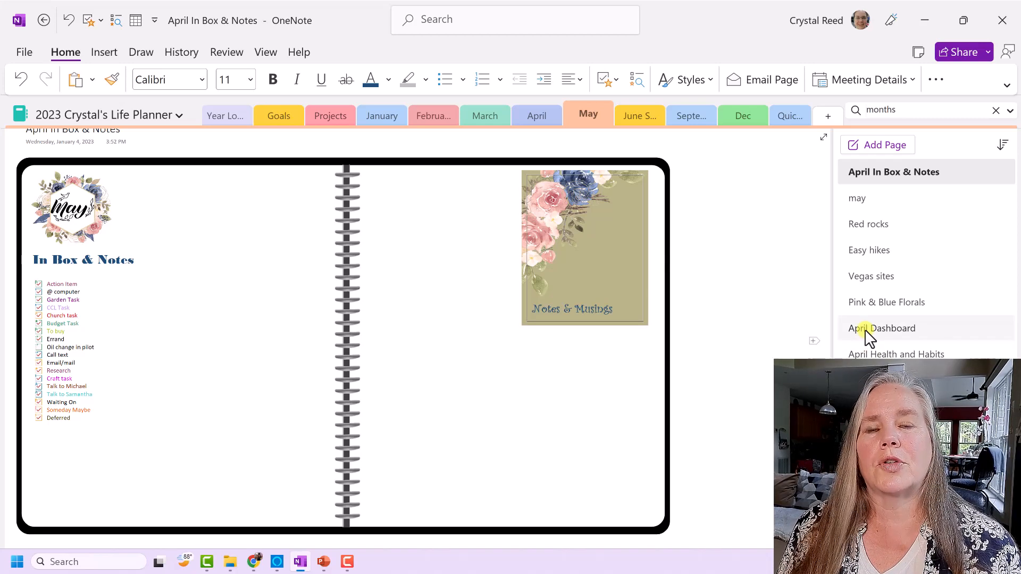
Step: Copy the "In Box & Notes" heading from the April In Box & Notes page
click(879, 352)
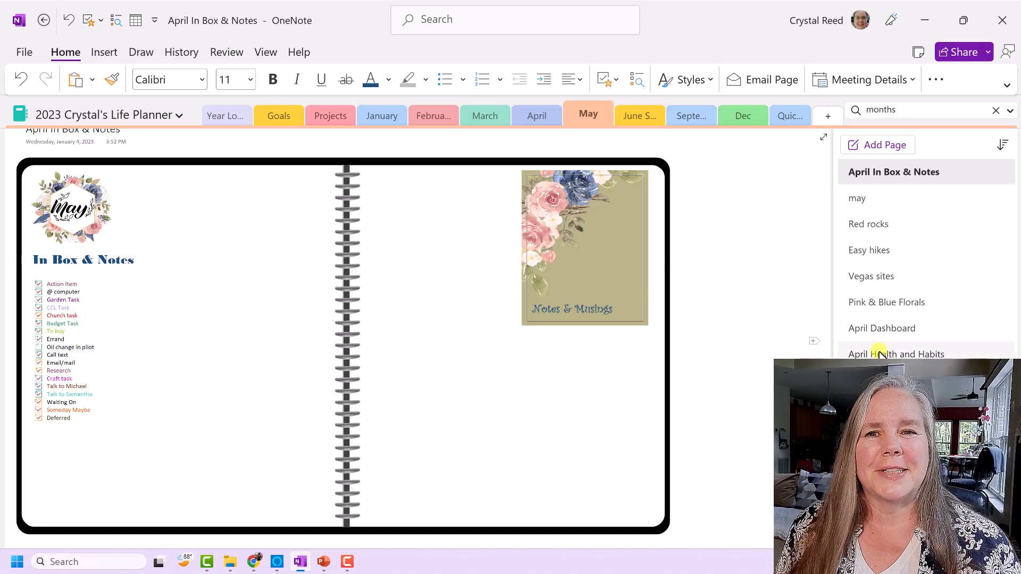
scroll(231, 250, up, 1)
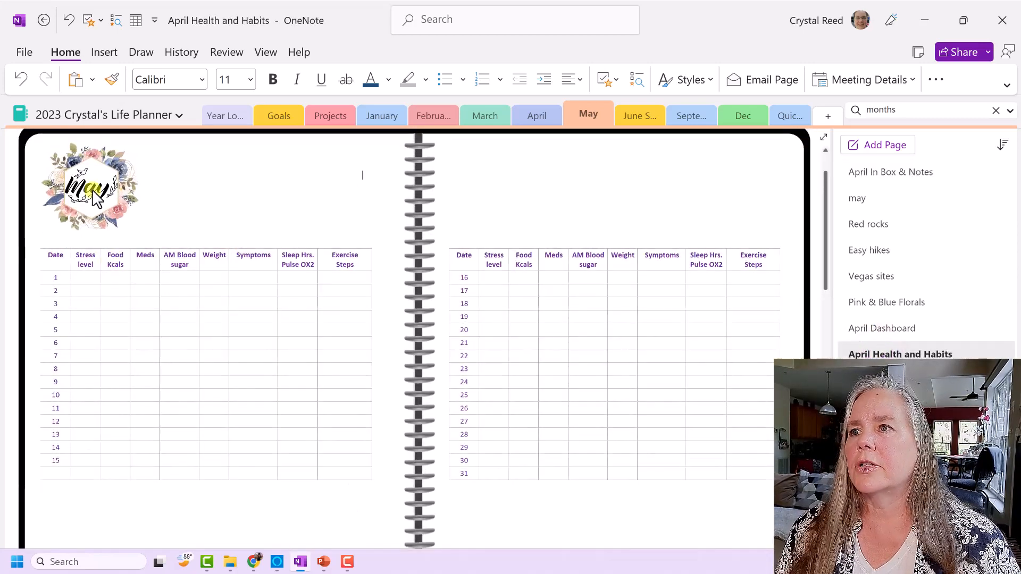
click(156, 175)
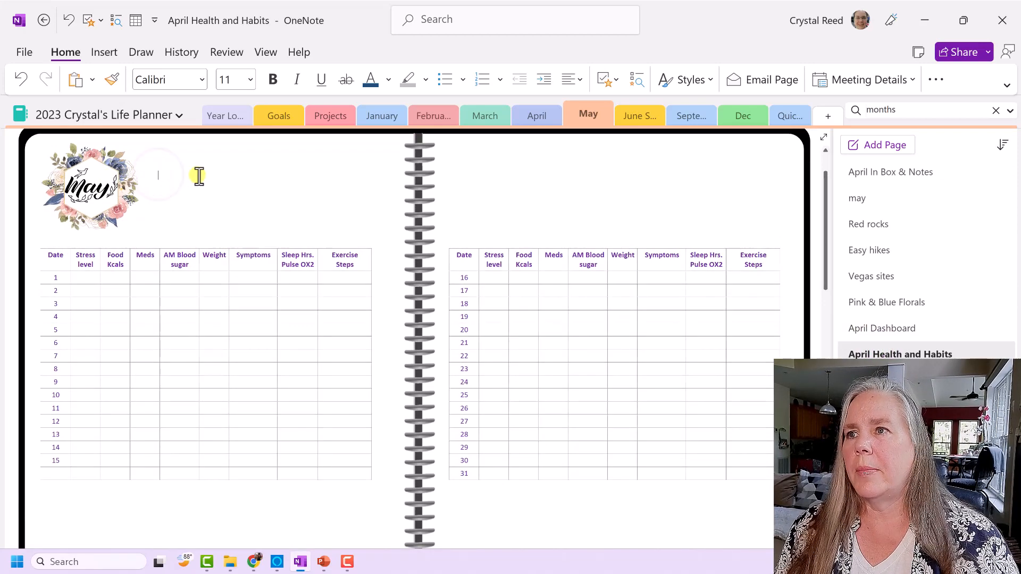
click(873, 172)
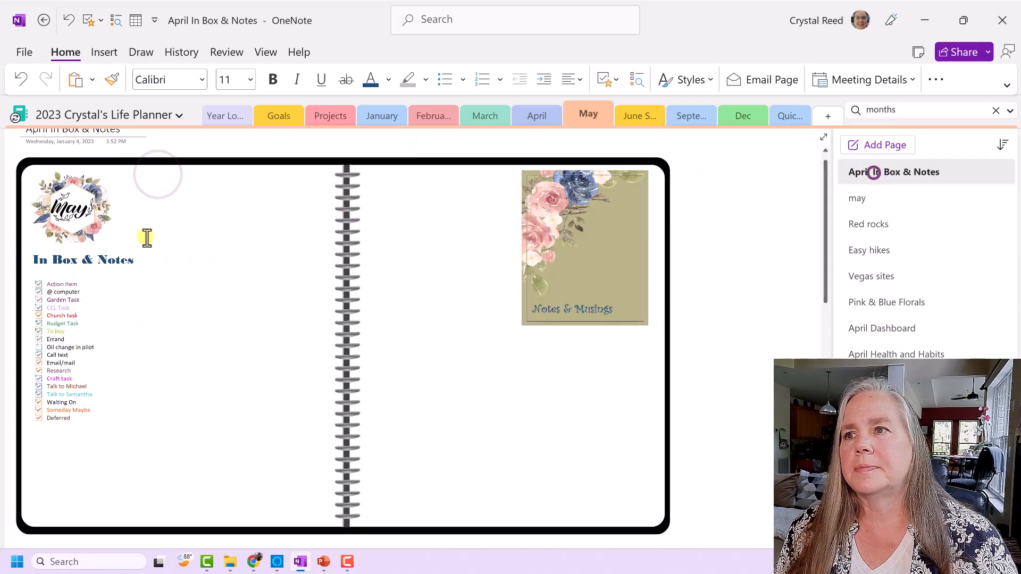
right_click(117, 251)
click(152, 275)
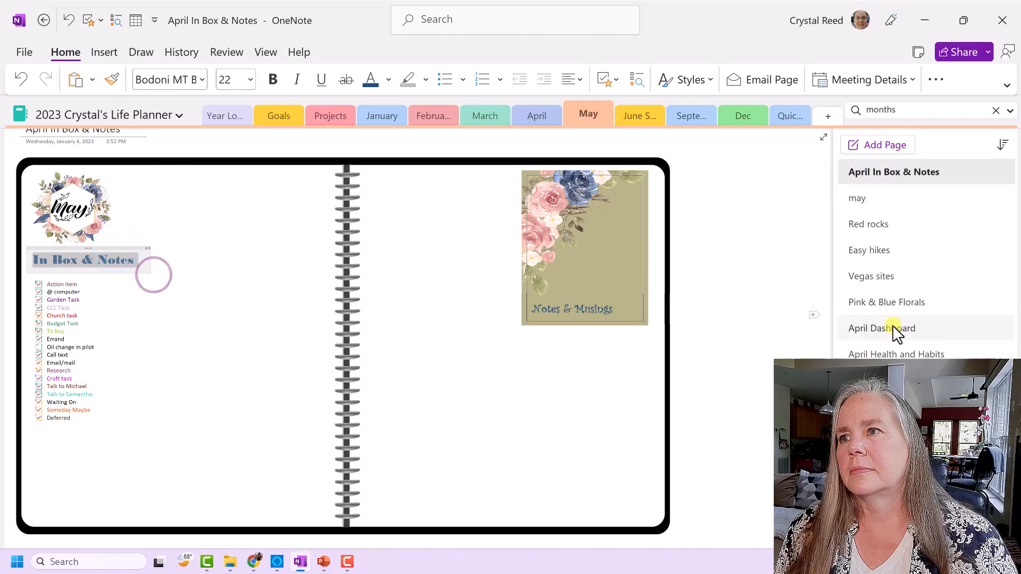
Step: Paste the heading on the April Health and Habits page, reword it as "Health & Habits" and place it just above the left table
click(896, 352)
right_click(188, 174)
click(222, 241)
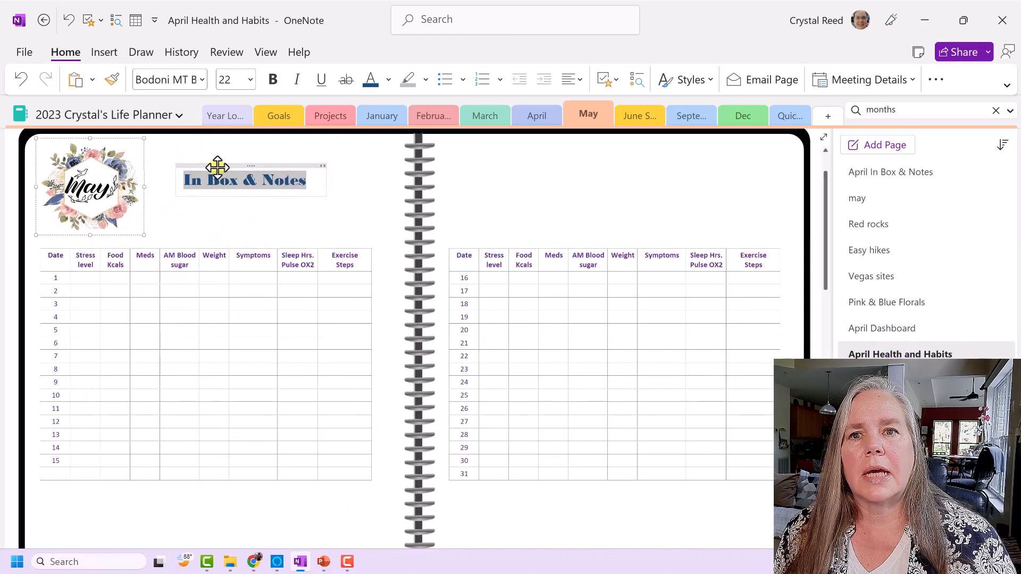
text(Hea)
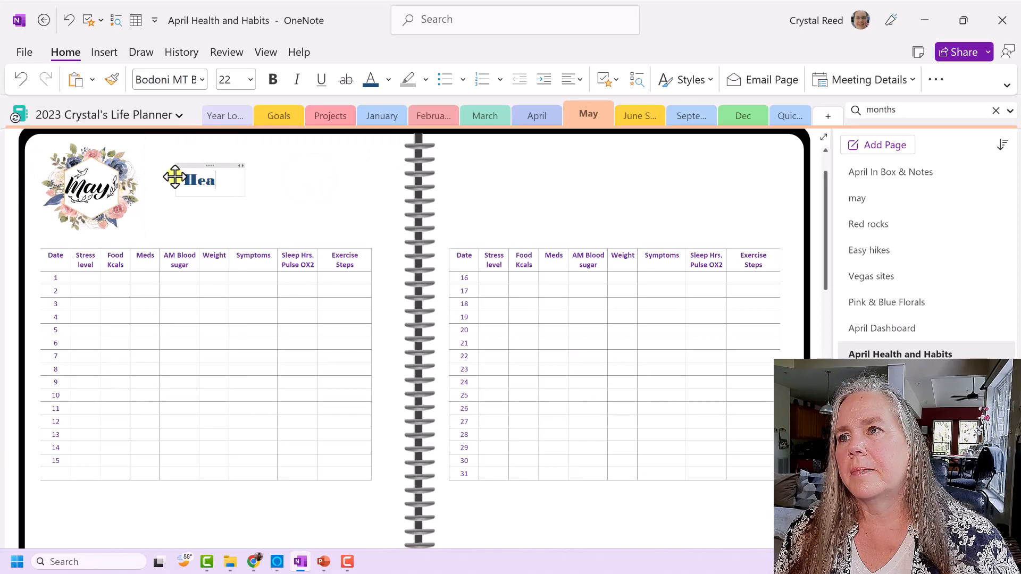
text(lth & Habits)
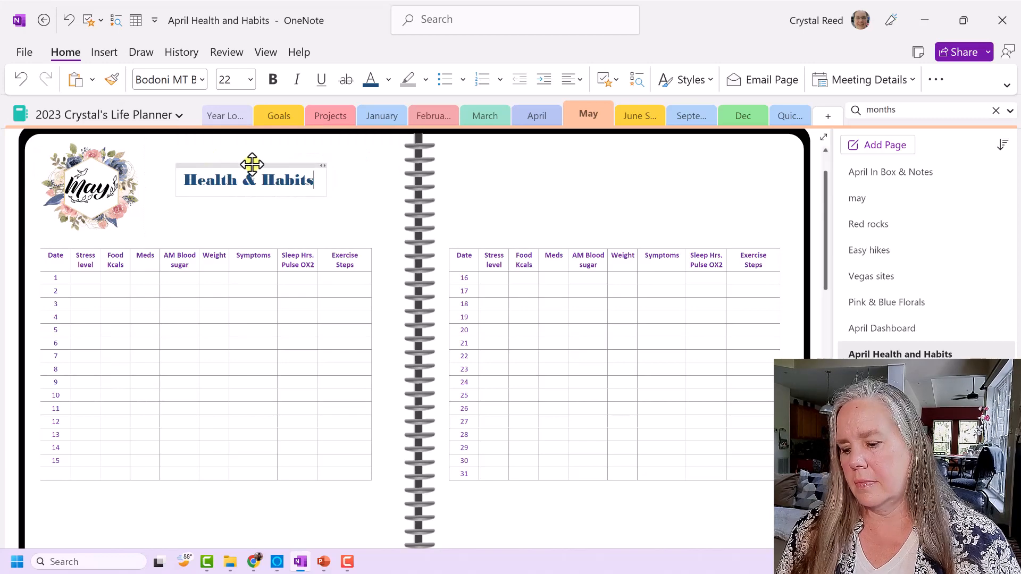
drag(251, 164, 210, 208)
Step: Recolour the header row and the date numbers 1 to 15 of the left habits table dark blue
scroll(330, 209, down, 1)
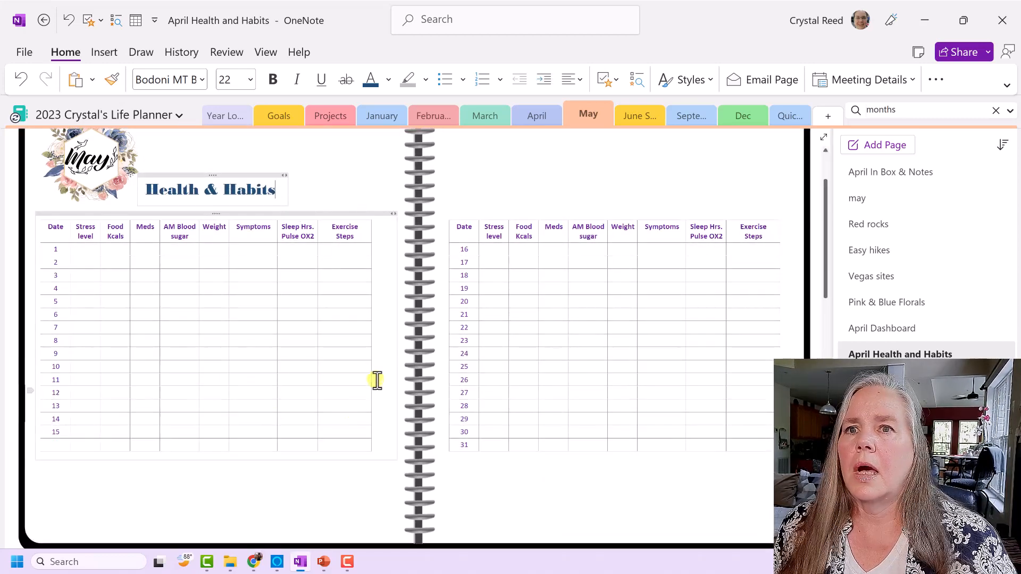
drag(49, 228, 357, 226)
click(371, 81)
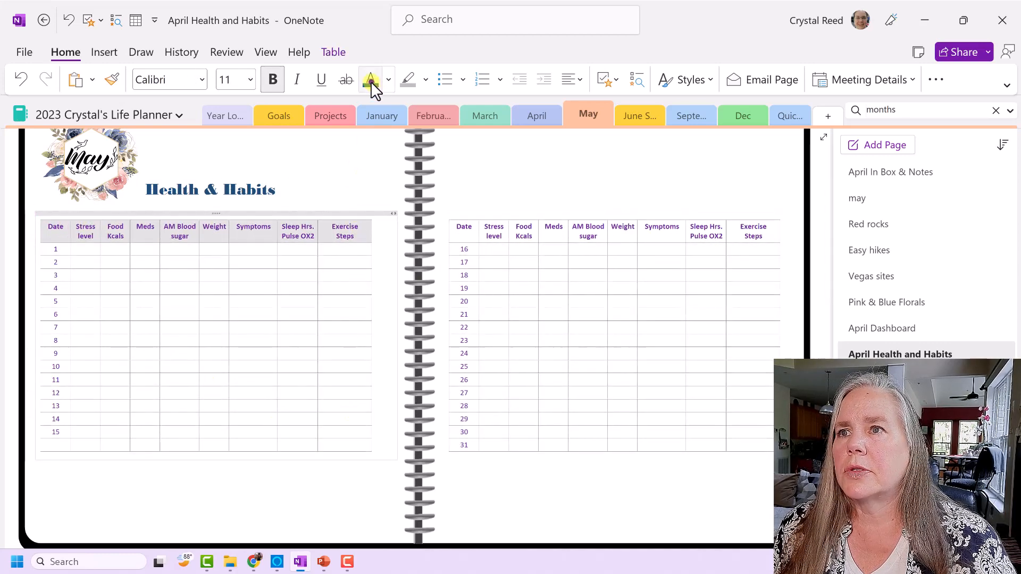
drag(56, 247, 68, 443)
click(67, 441)
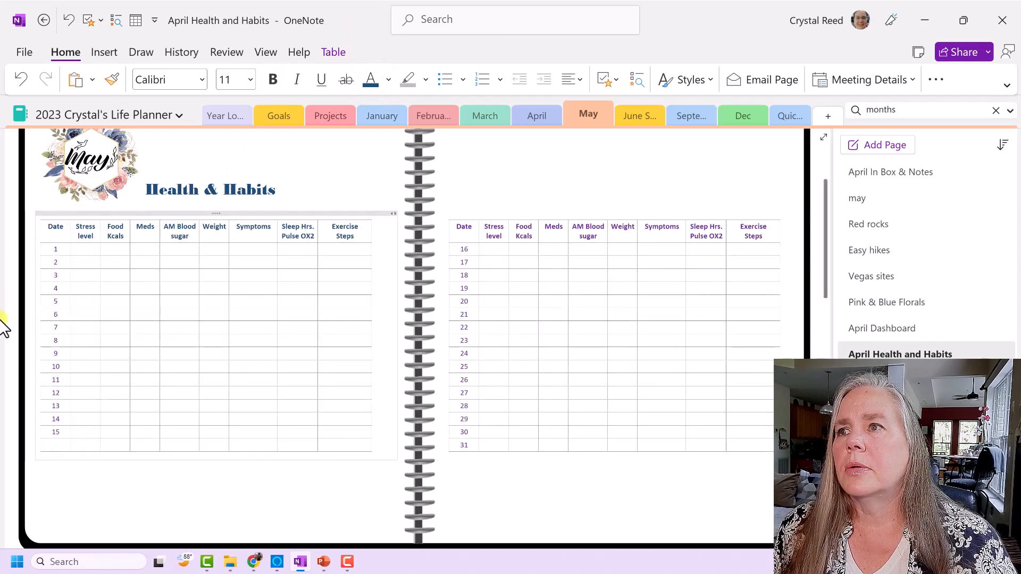
click(38, 249)
drag(48, 270, 41, 440)
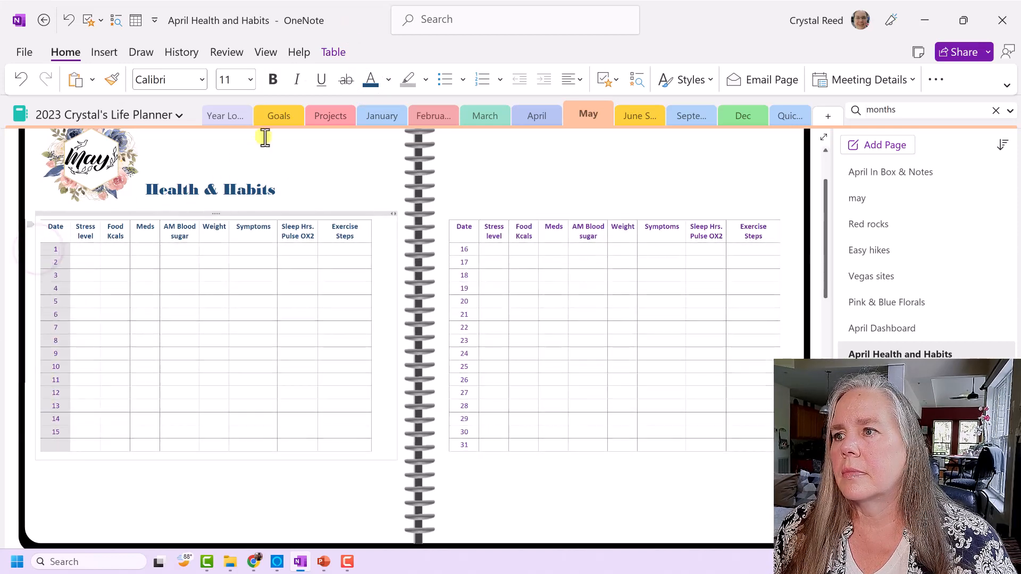
click(368, 80)
Step: Recolour the header row and the date numbers 16 to 31 of the right habits table dark blue
drag(449, 227, 760, 230)
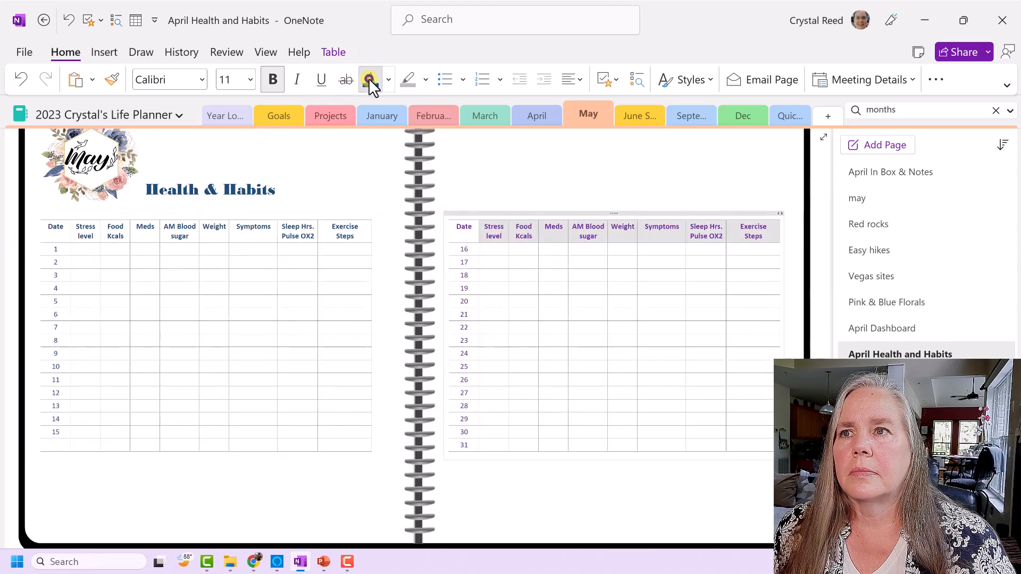
drag(449, 224, 440, 468)
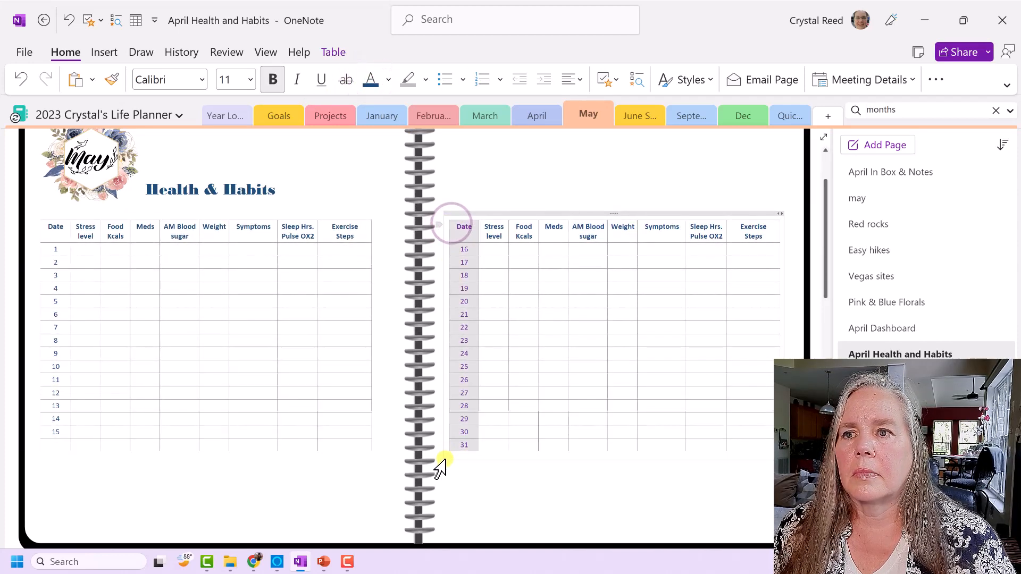
click(373, 81)
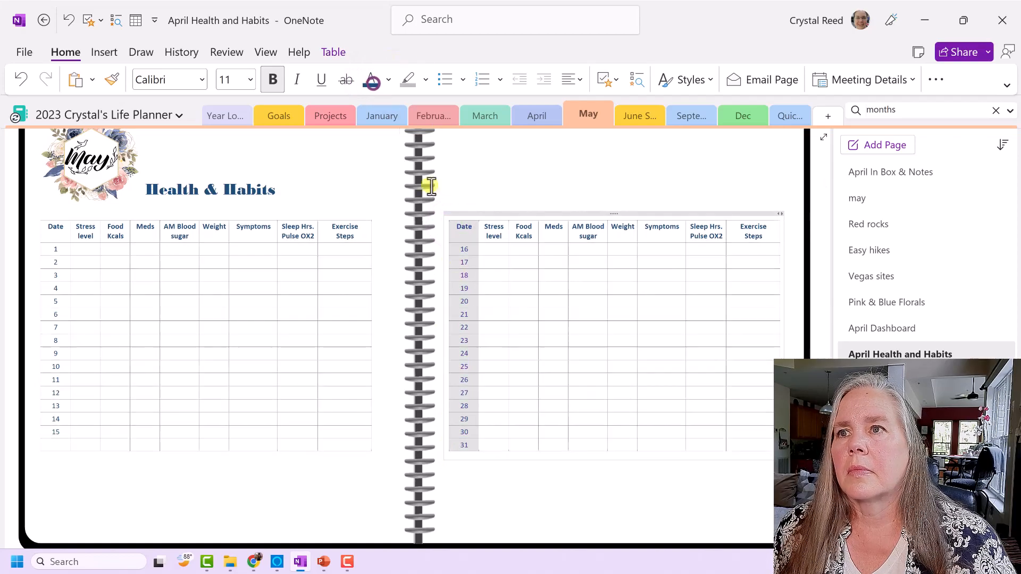
click(516, 167)
scroll(515, 169, up, 2)
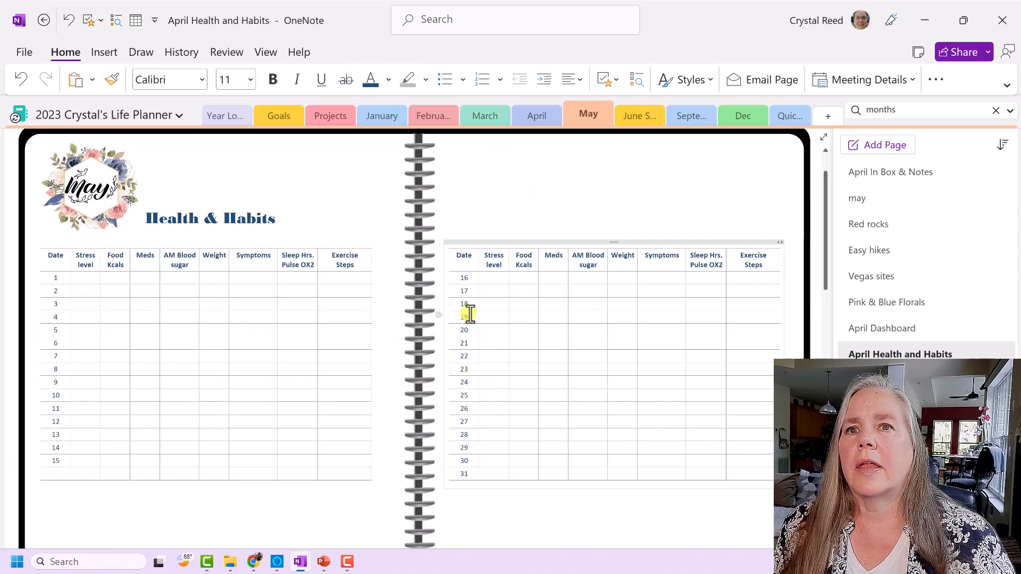
scroll(471, 317, down, 4)
scroll(472, 317, up, 3)
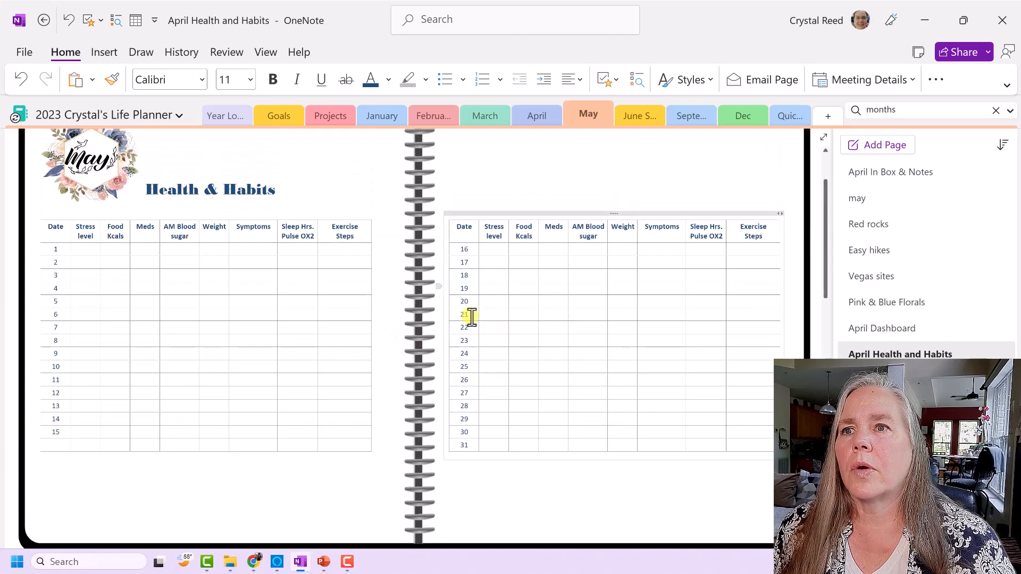
scroll(472, 318, up, 1)
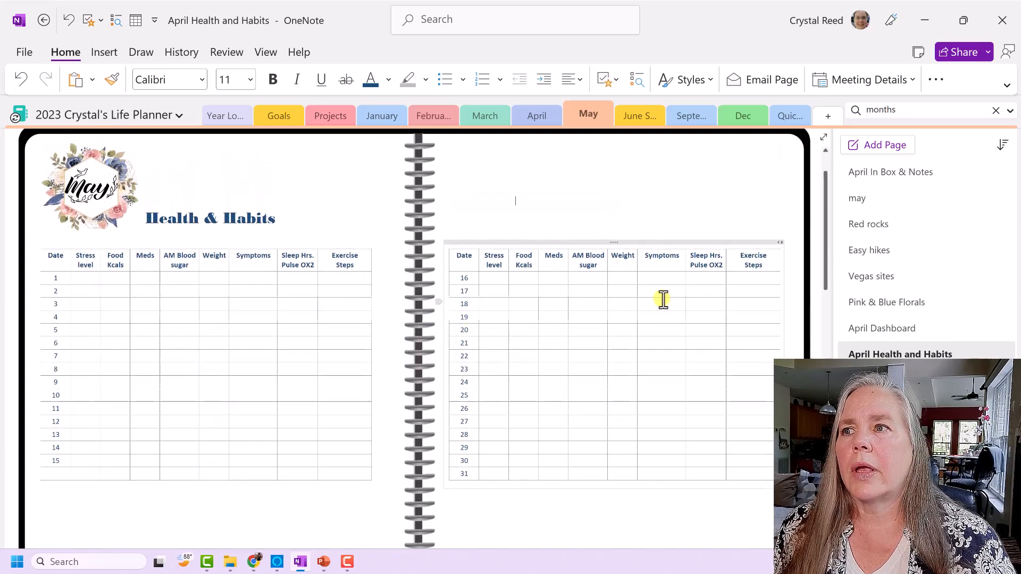
Step: Copy the corner bouquet with pink and blue roses from the Pink & Blue Florals page
click(887, 302)
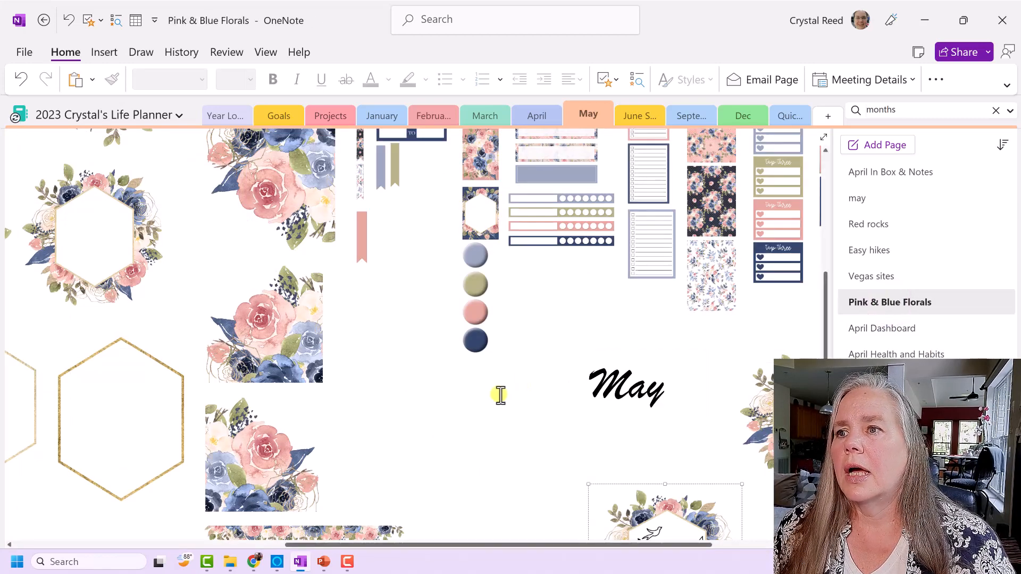
scroll(325, 287, up, 3)
click(295, 277)
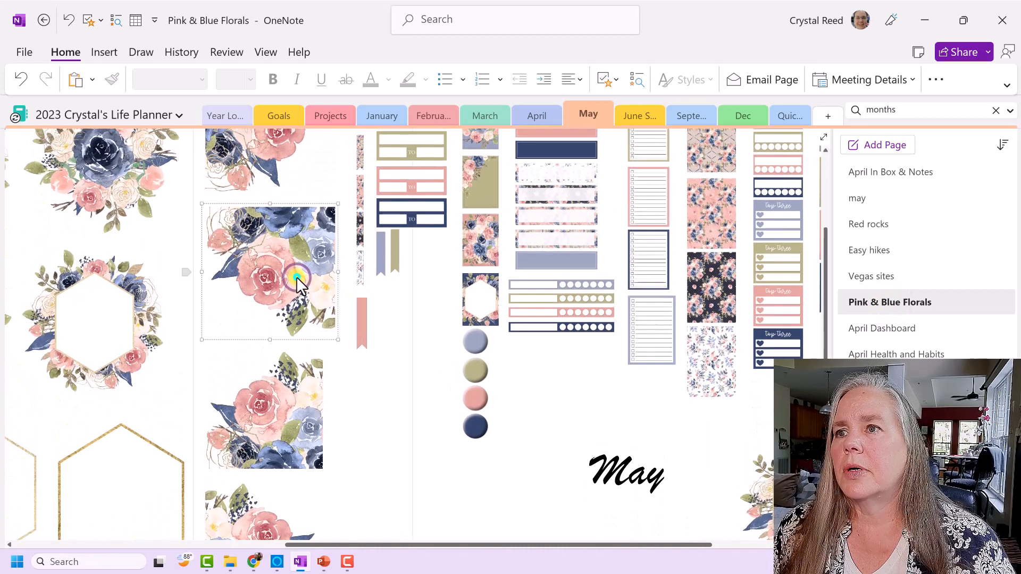
right_click(296, 276)
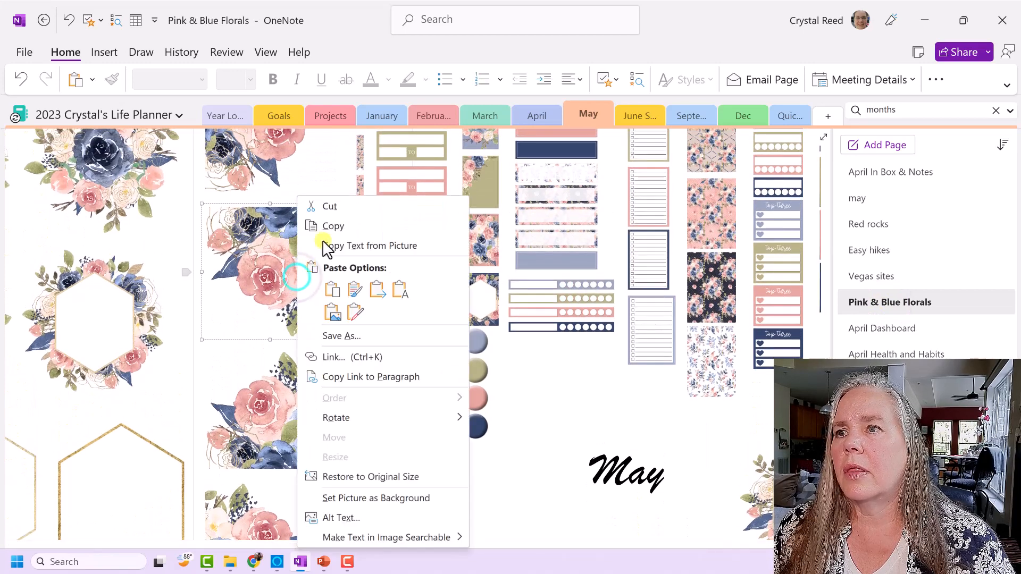
click(352, 223)
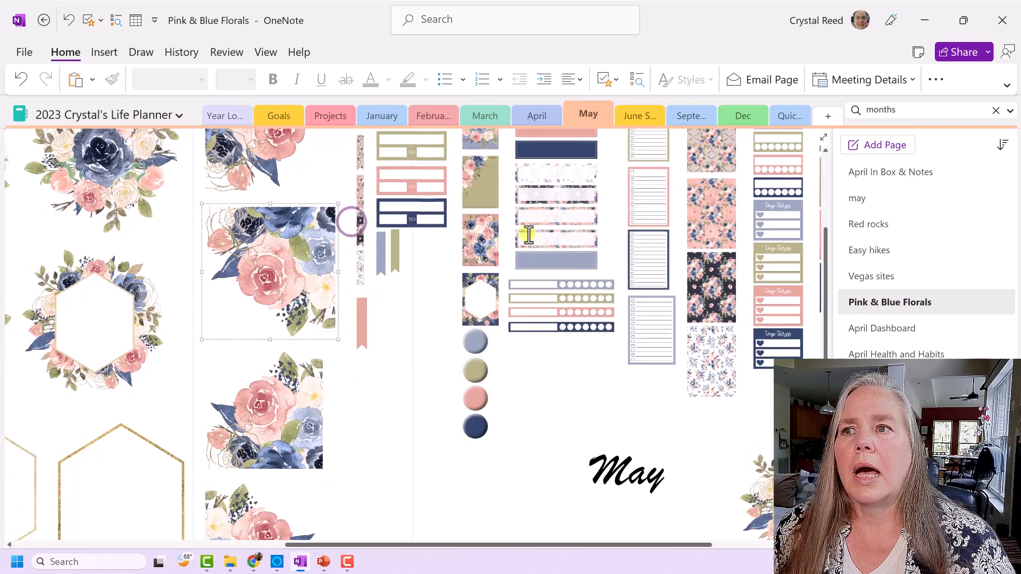
Step: Paste the floral corner bouquet on the April Health and Habits page and fit it into the right planner page's upper-right corner
click(897, 325)
click(851, 355)
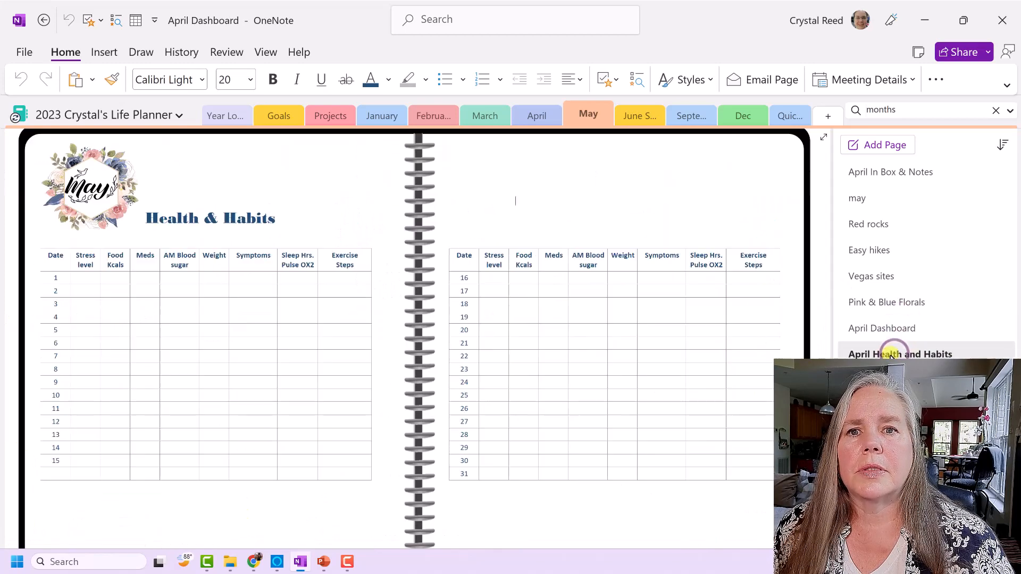
right_click(745, 173)
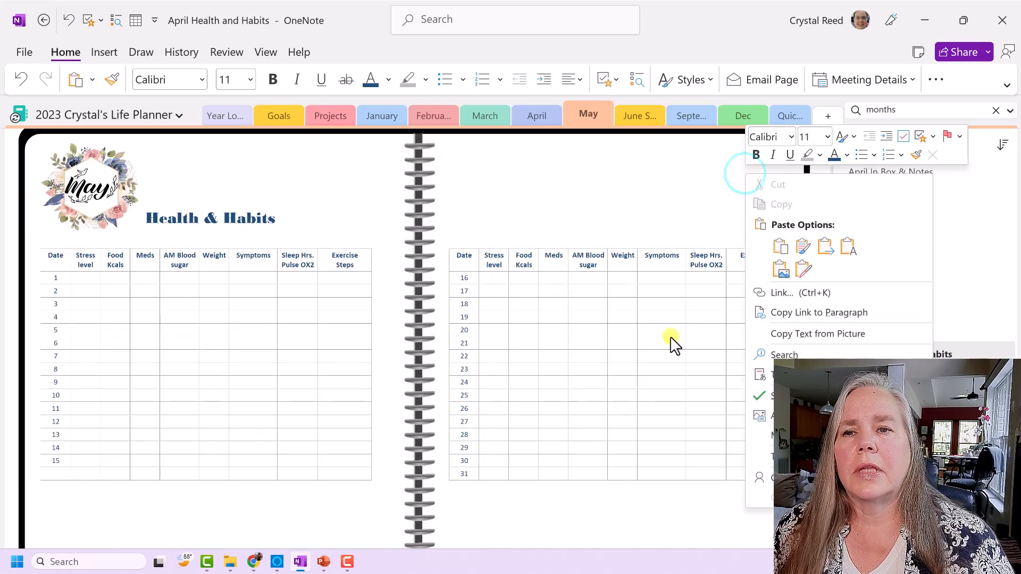
click(634, 224)
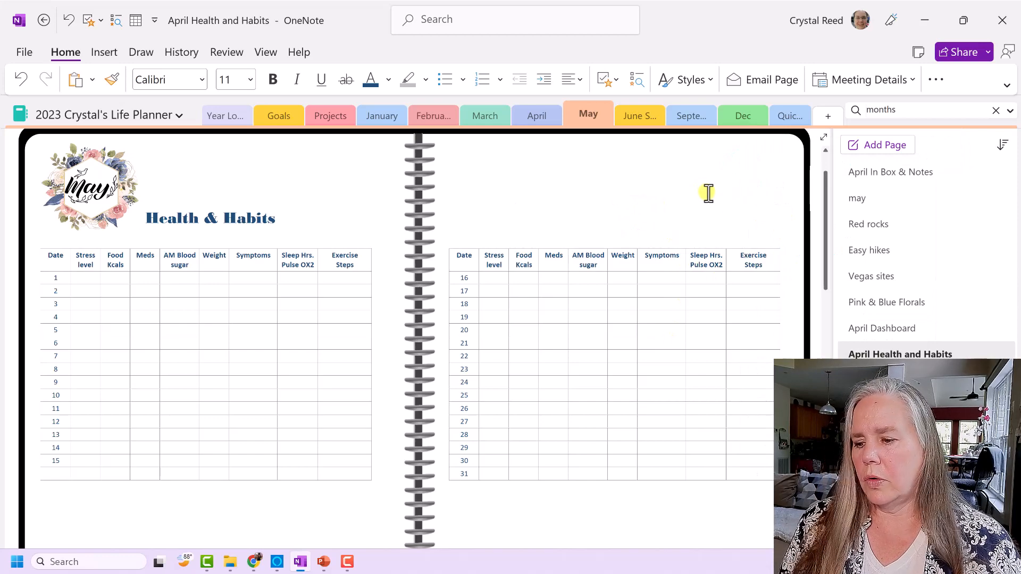
key(ctrl+v)
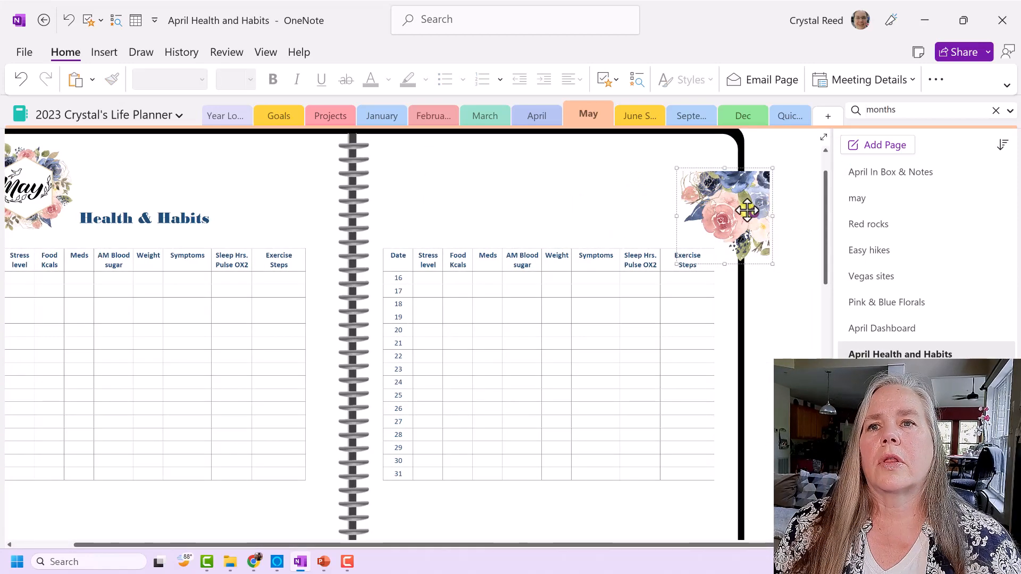
drag(770, 200, 740, 184)
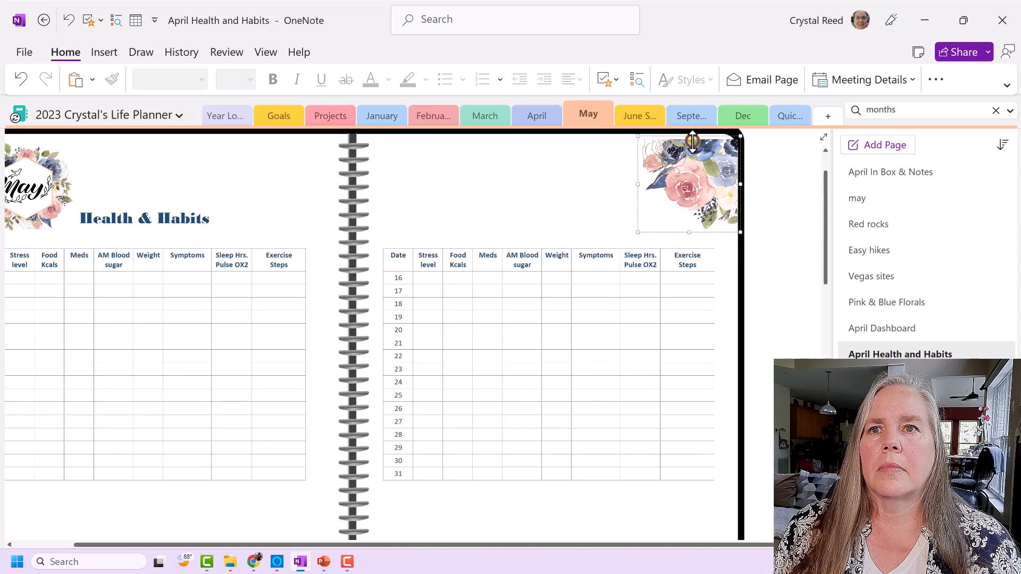
scroll(693, 141, up, 2)
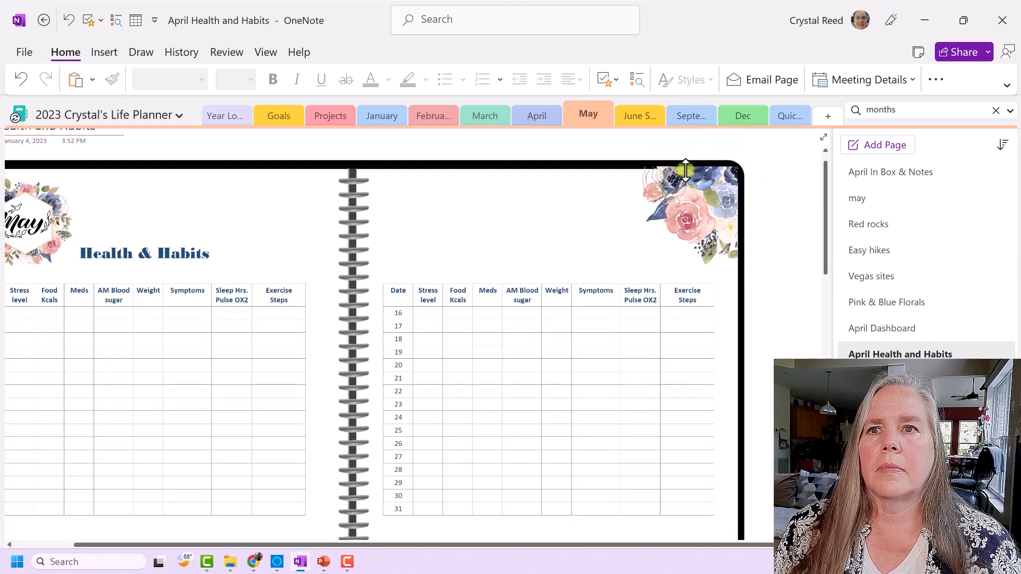
drag(685, 170, 685, 171)
click(791, 279)
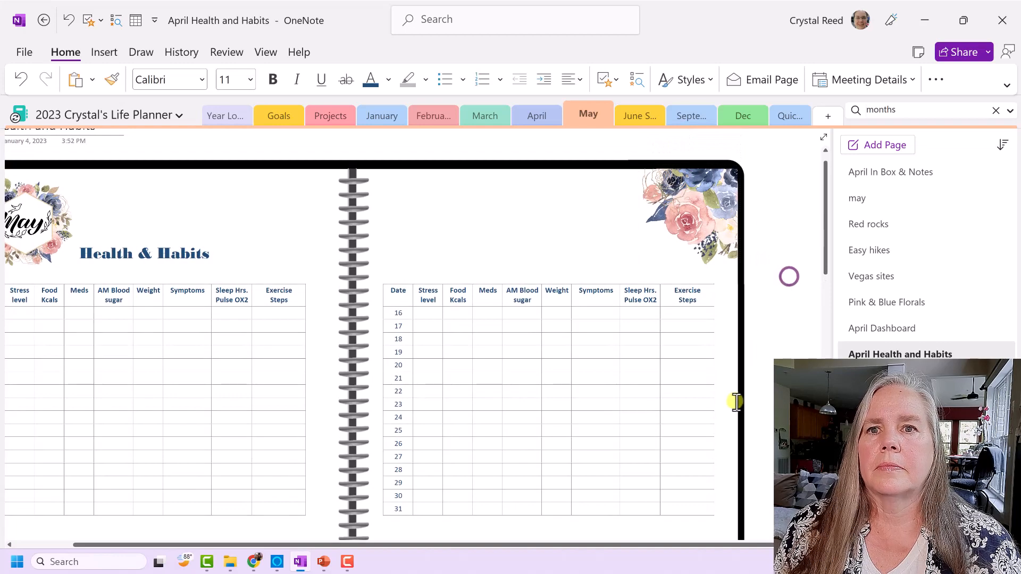
Step: Paste the health goals list, from "8 Fruits and Veg" to "8 Glasses of Water", into the blank area beside the planner
drag(687, 543, 620, 545)
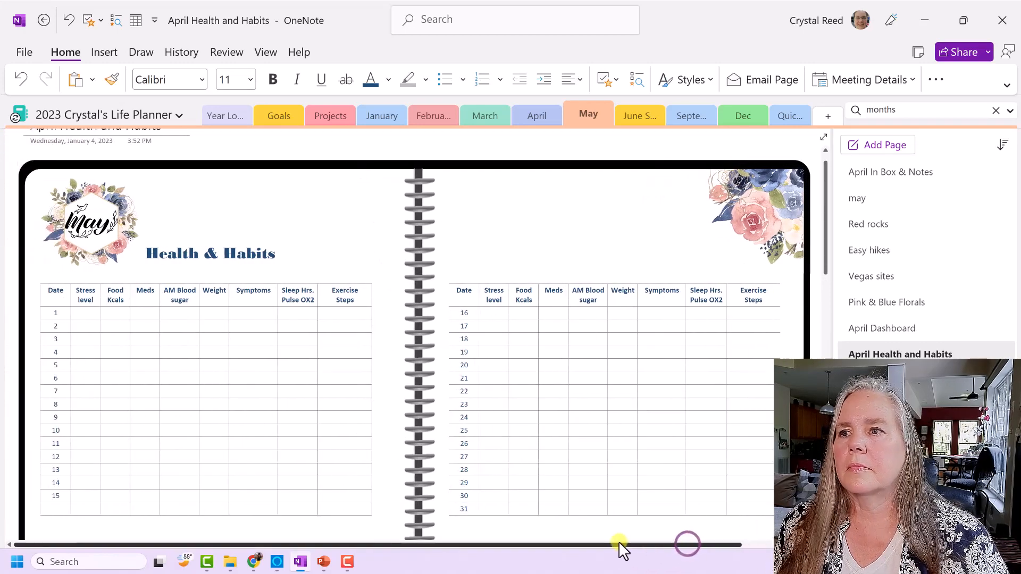
scroll(666, 507, down, 1)
scroll(665, 507, down, 2)
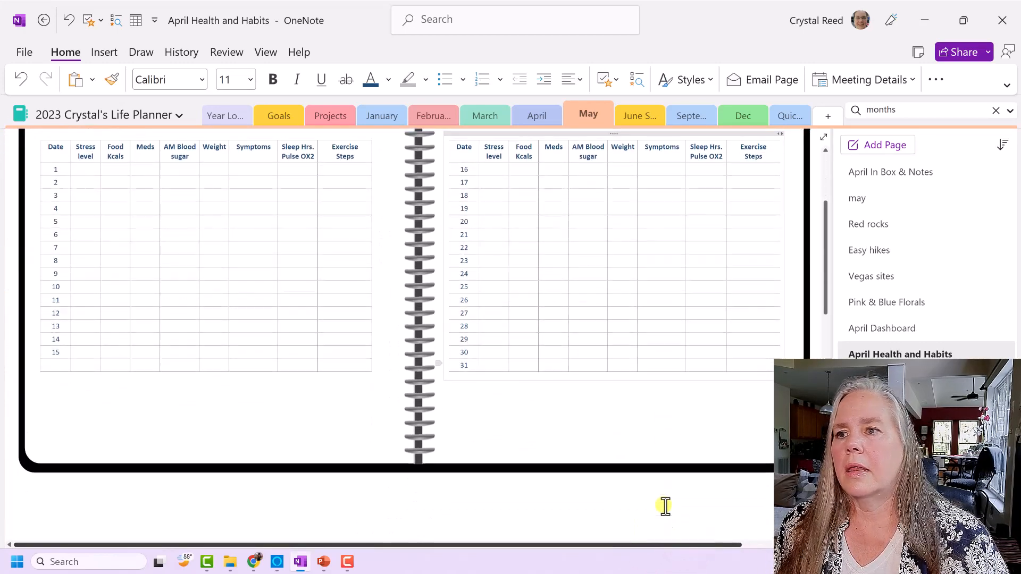
scroll(665, 504, up, 2)
scroll(665, 503, down, 1)
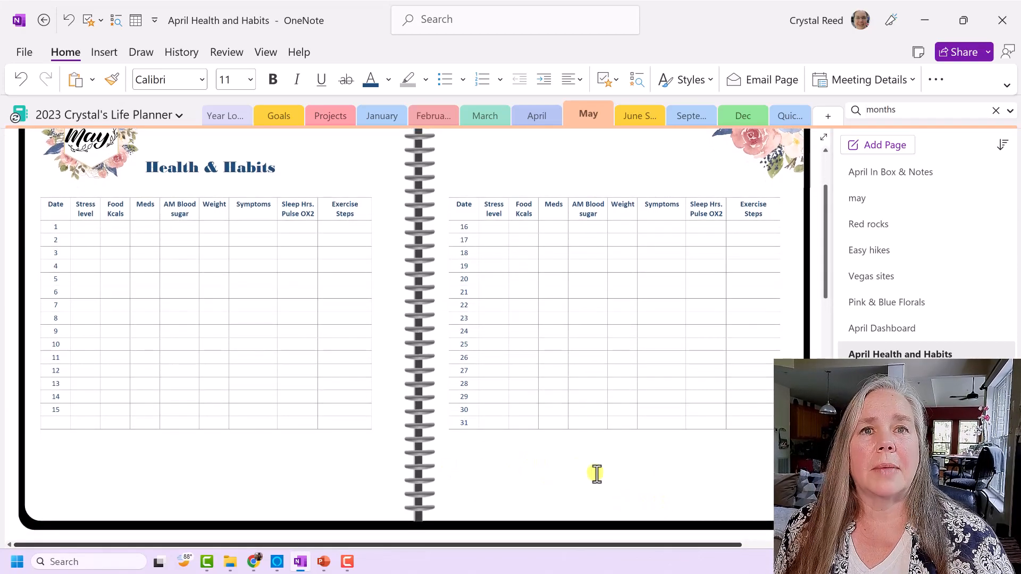
scroll(548, 481, up, 1)
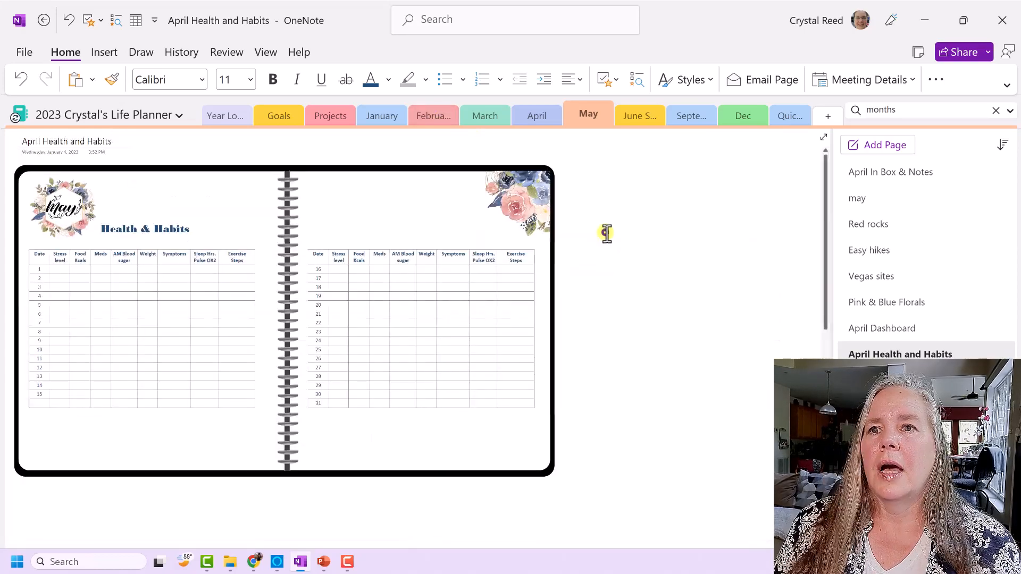
click(606, 233)
right_click(594, 256)
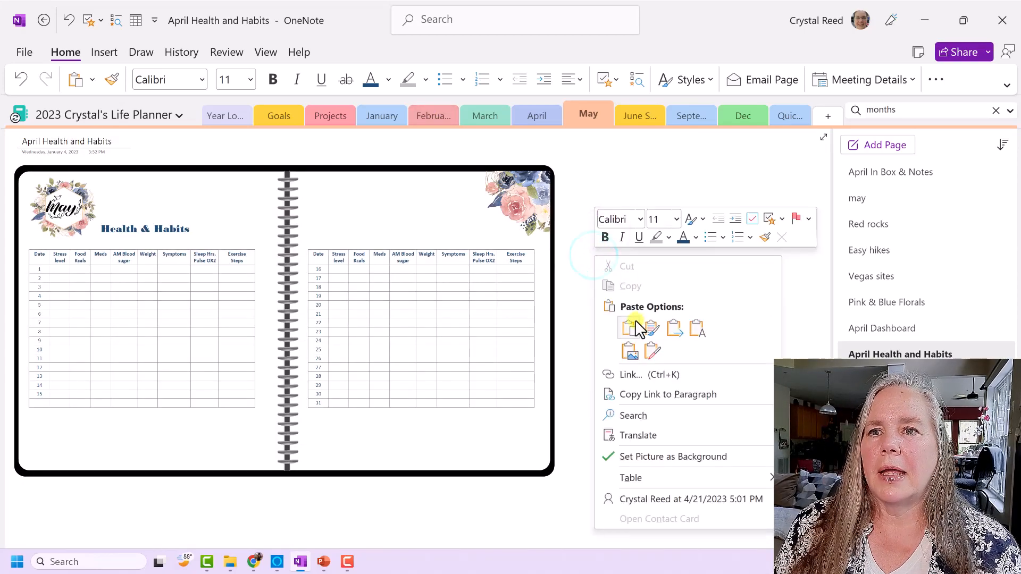
click(582, 268)
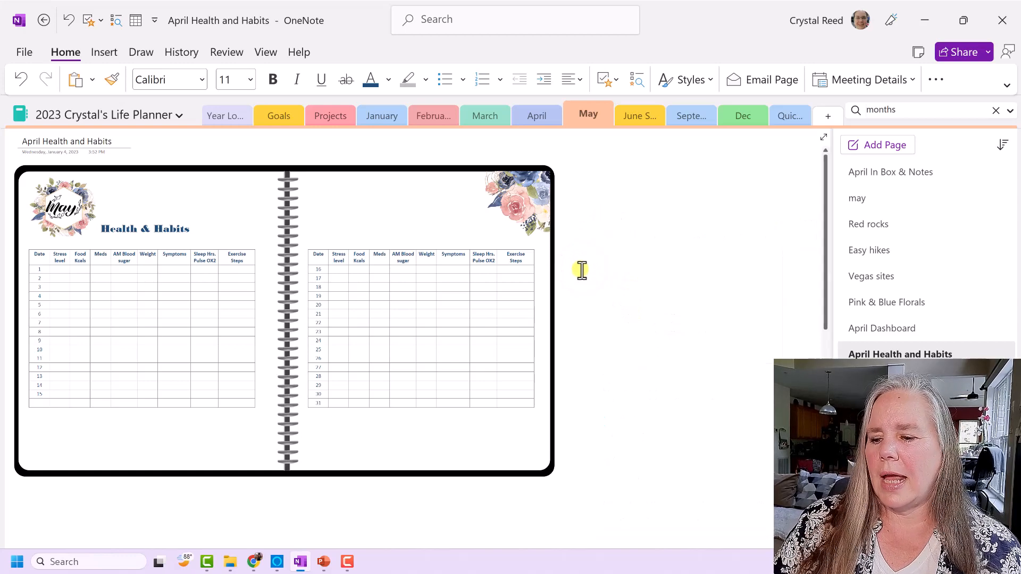
key(ctrl+v)
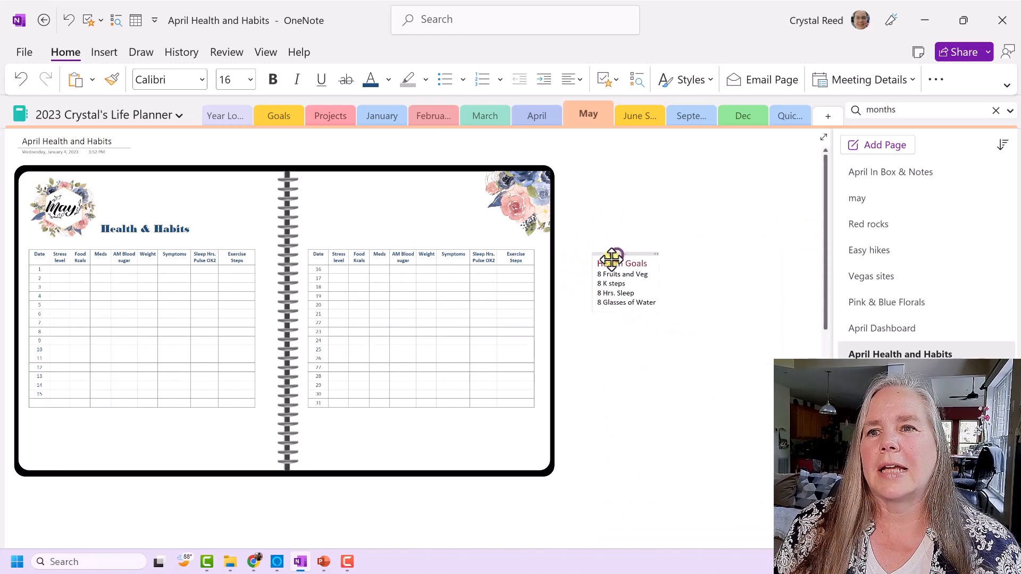
Step: Move the Health Goals list onto the planner's second page, directly beneath the habit table for days 16 to 31
drag(612, 258, 330, 415)
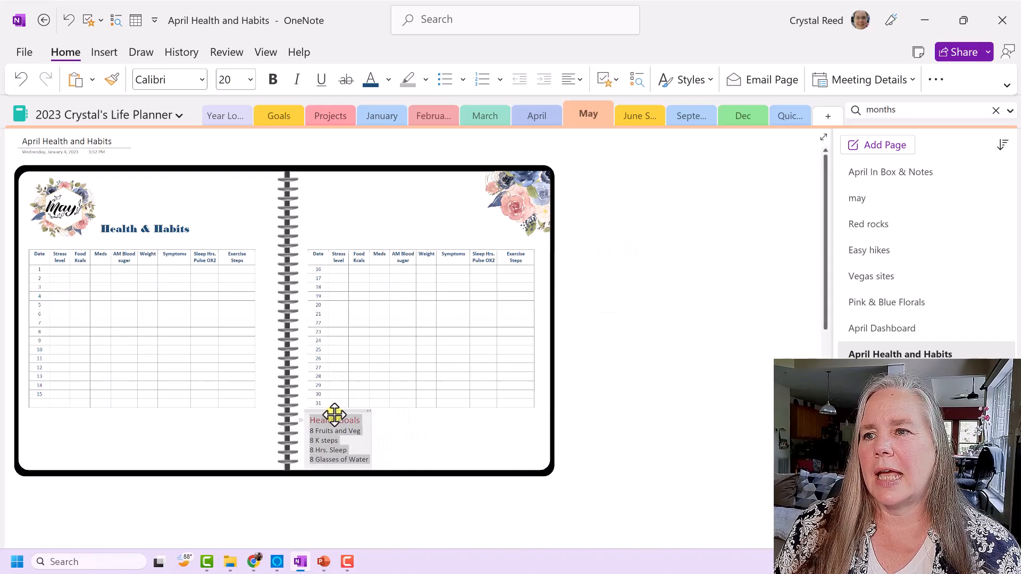
click(396, 424)
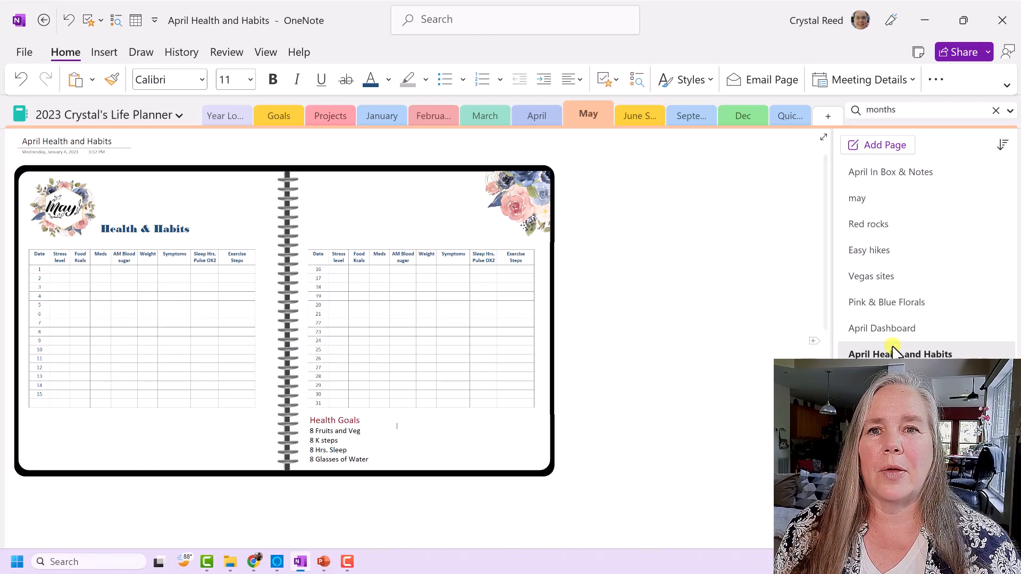
Step: Copy the dark floral ribbon strip from the Pink & Blue Florals page and paste it onto the April Health and Habits page
click(881, 303)
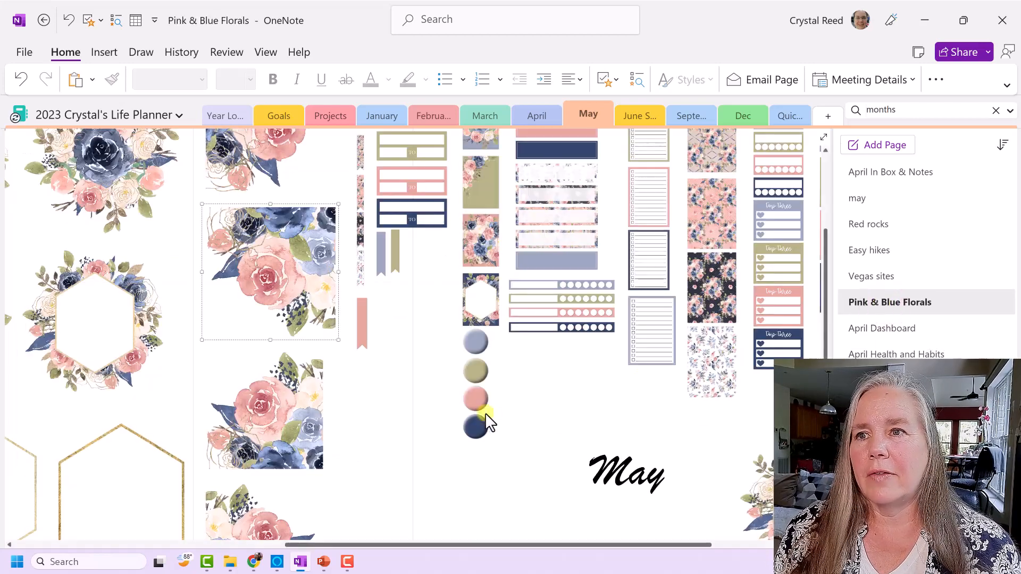
scroll(407, 349, up, 1)
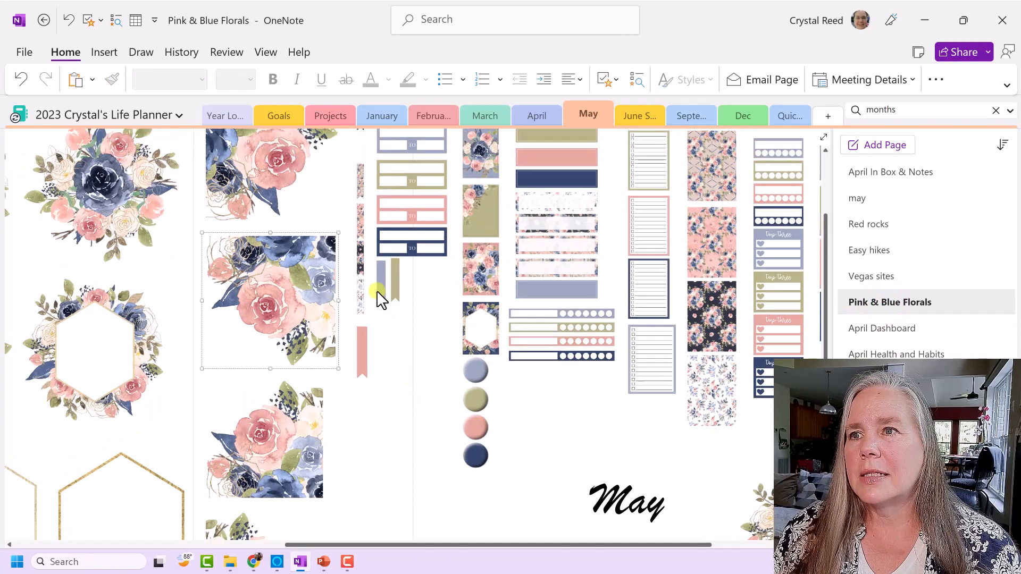
click(359, 247)
right_click(359, 248)
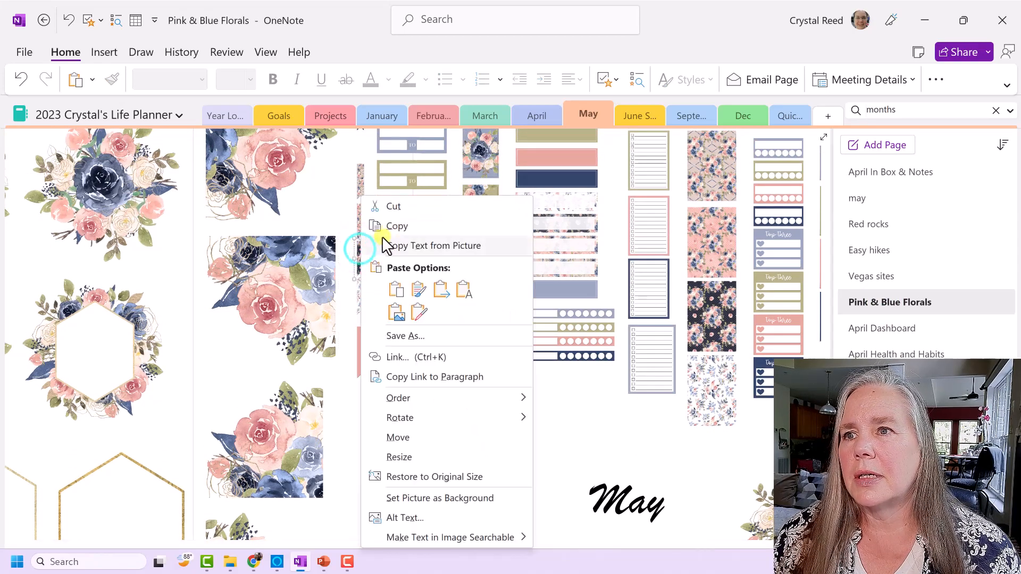
click(400, 223)
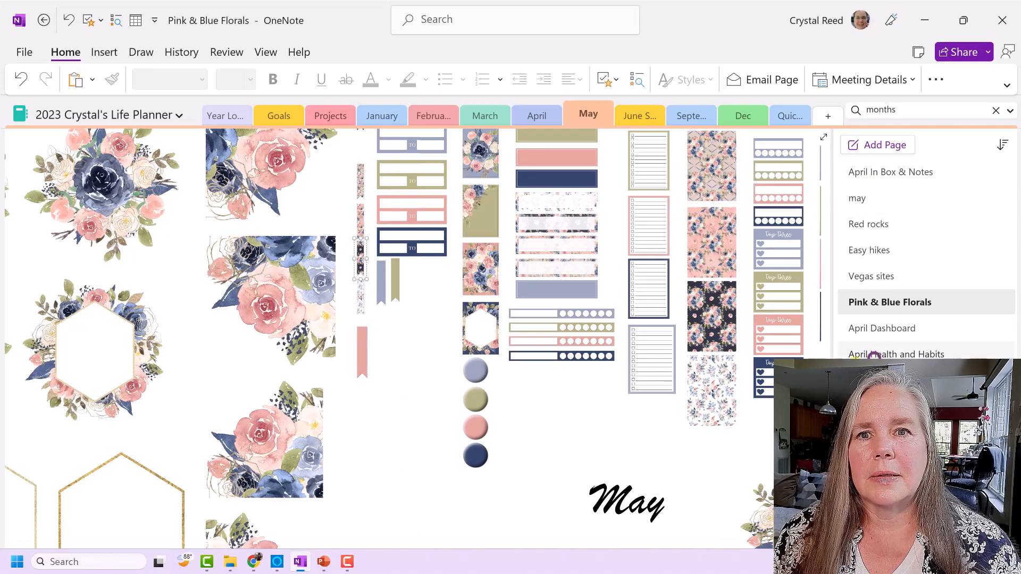
click(875, 354)
right_click(668, 368)
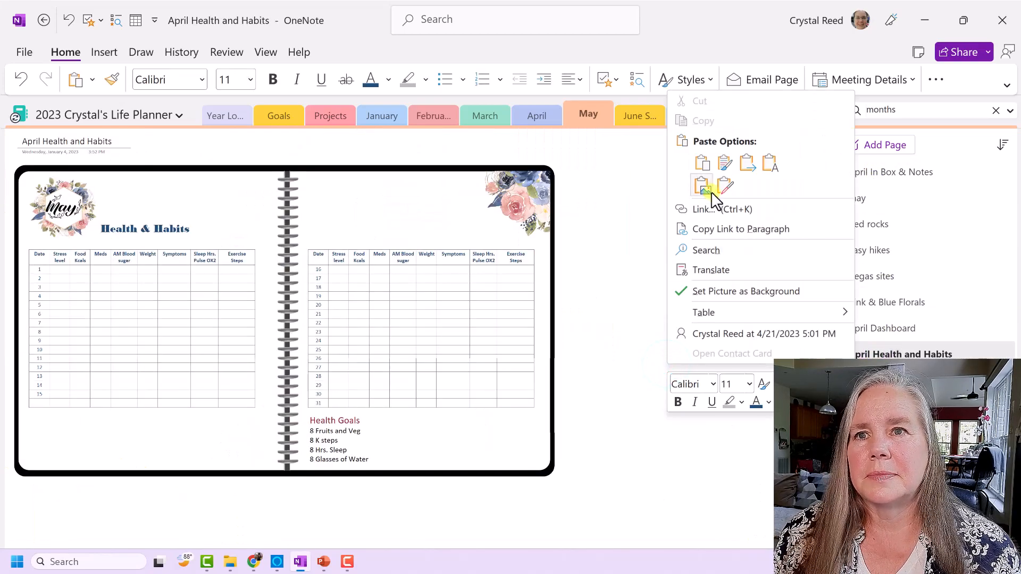
click(647, 313)
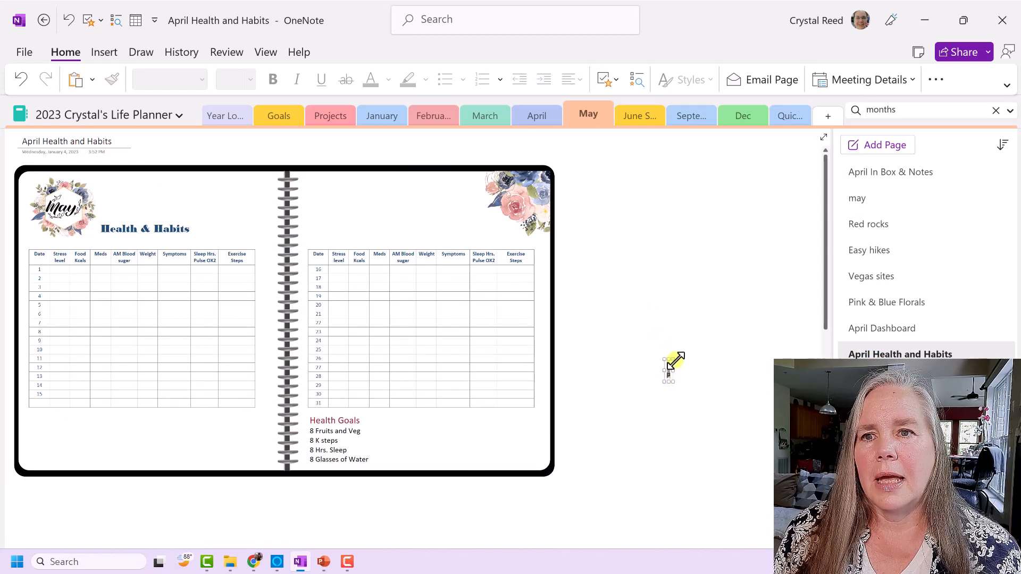
Step: Place the dark floral strip alongside the Health Goals list, shift the list over to make room, and size the strip to the list's height
drag(672, 362, 442, 447)
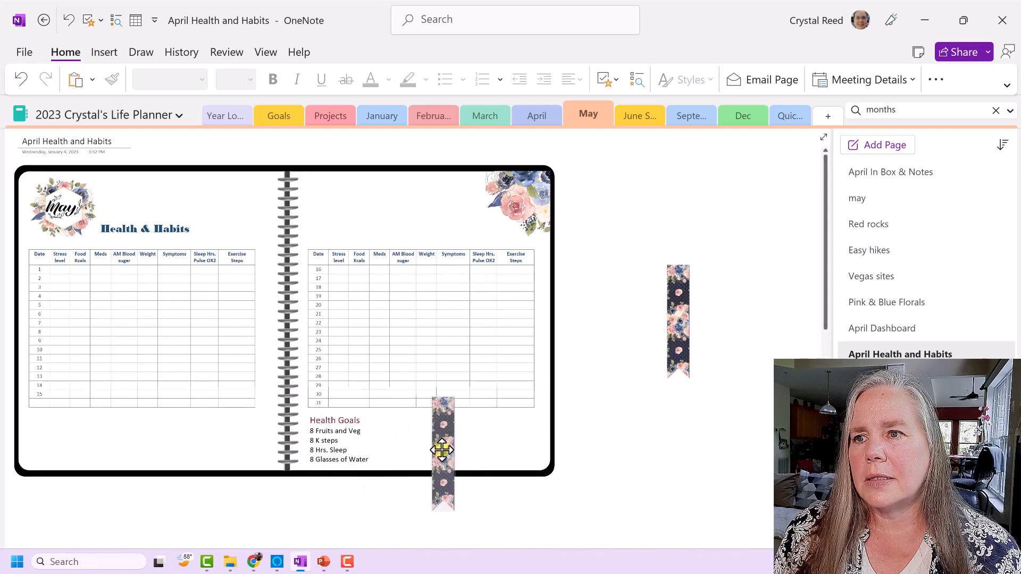
drag(336, 411, 344, 411)
mouse_move(443, 436)
mouse_down()
mouse_move(400, 449)
mouse_move(312, 448)
mouse_move(317, 470)
mouse_up()
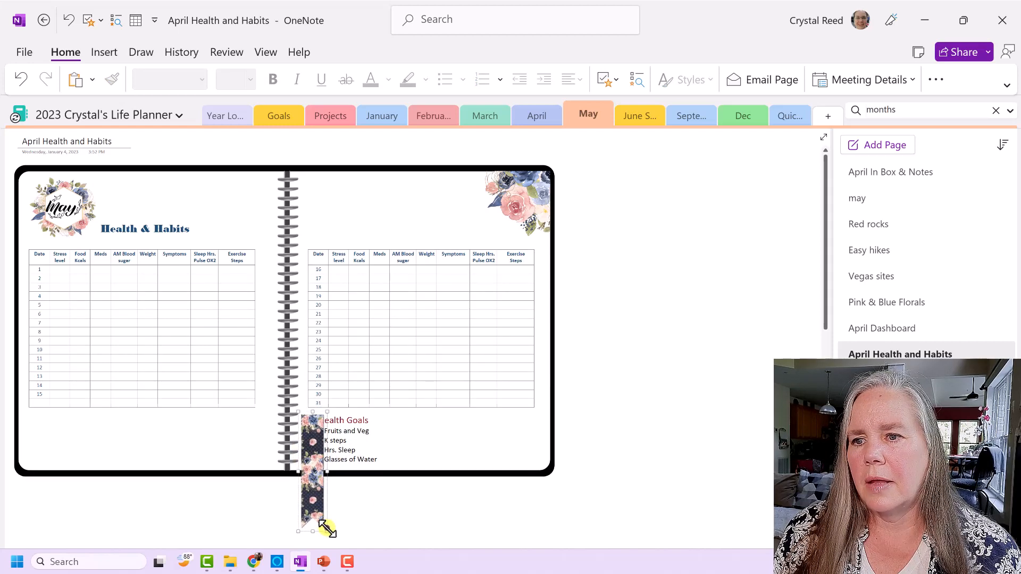
drag(326, 530, 312, 470)
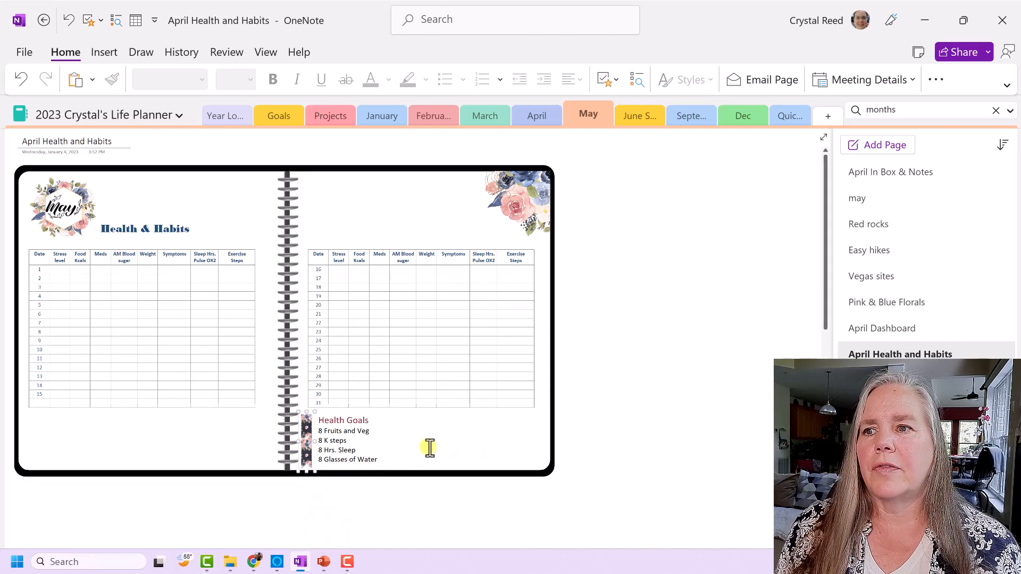
click(641, 430)
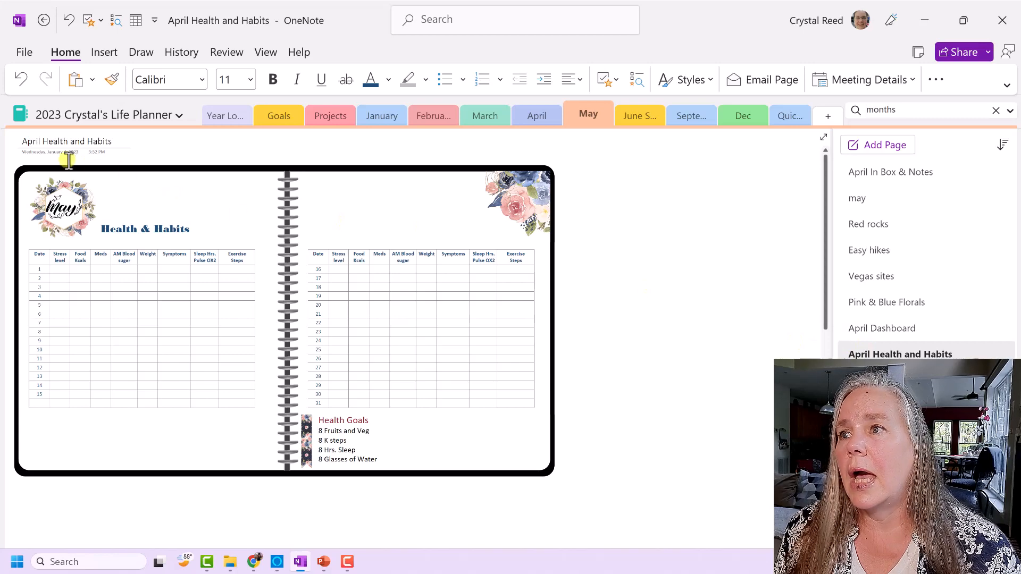
Step: Retitle the page May Health and Habits and move it in the page list to directly below April In Box & Notes
click(35, 143)
double_click(35, 143)
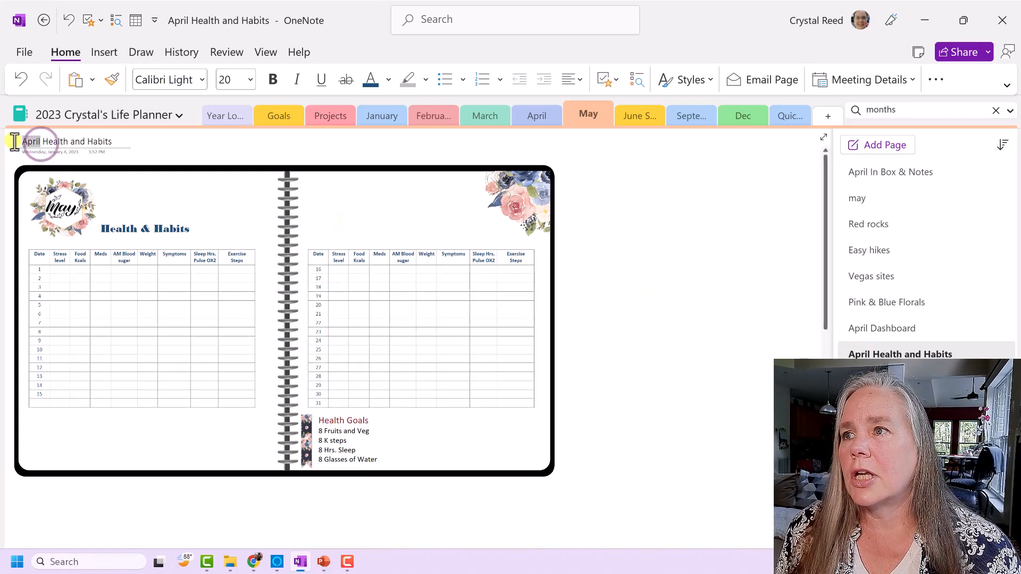
text(May)
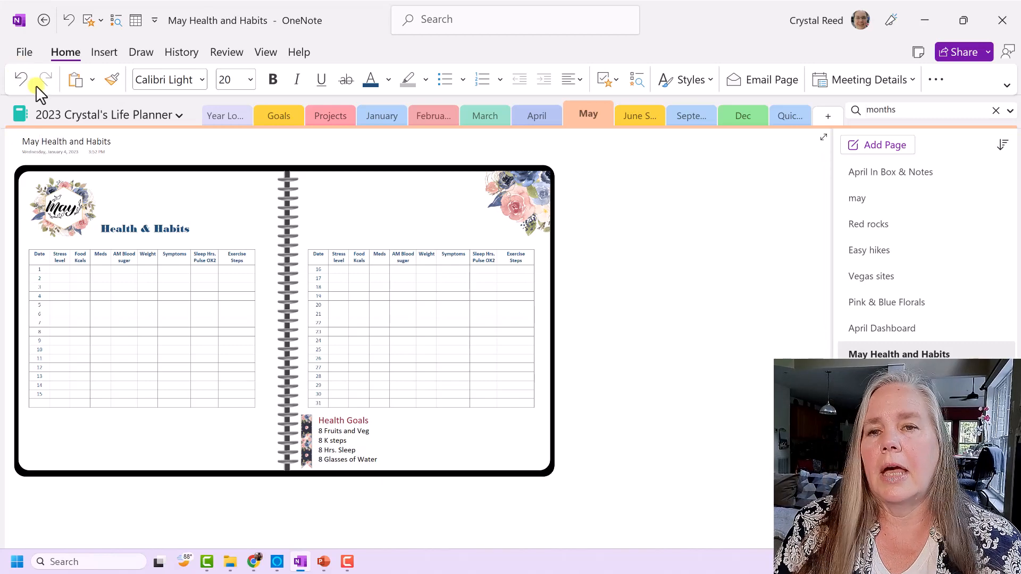
click(861, 355)
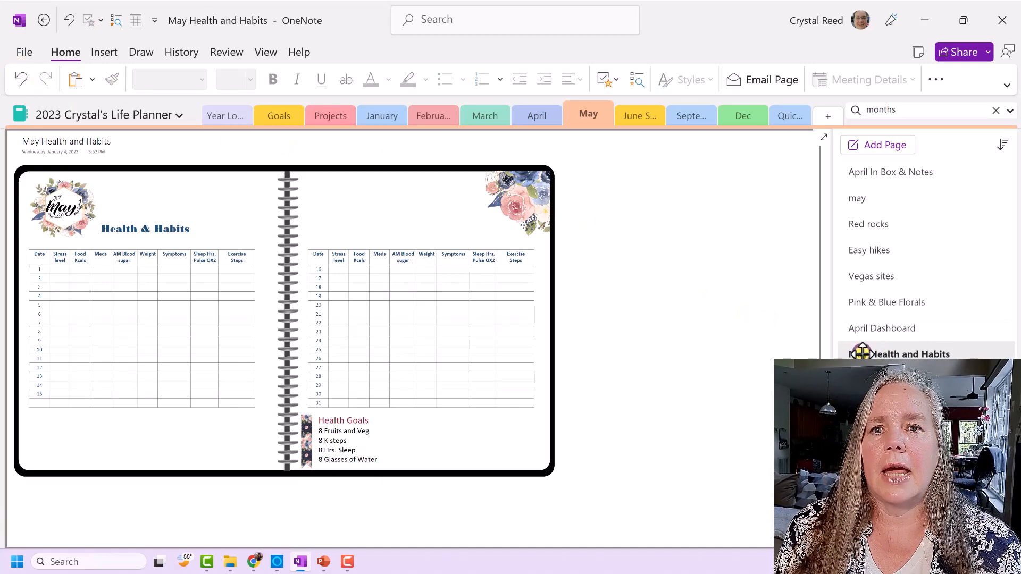
mouse_move(861, 356)
mouse_down()
mouse_move(850, 353)
mouse_move(860, 351)
mouse_move(878, 245)
mouse_move(862, 179)
mouse_up()
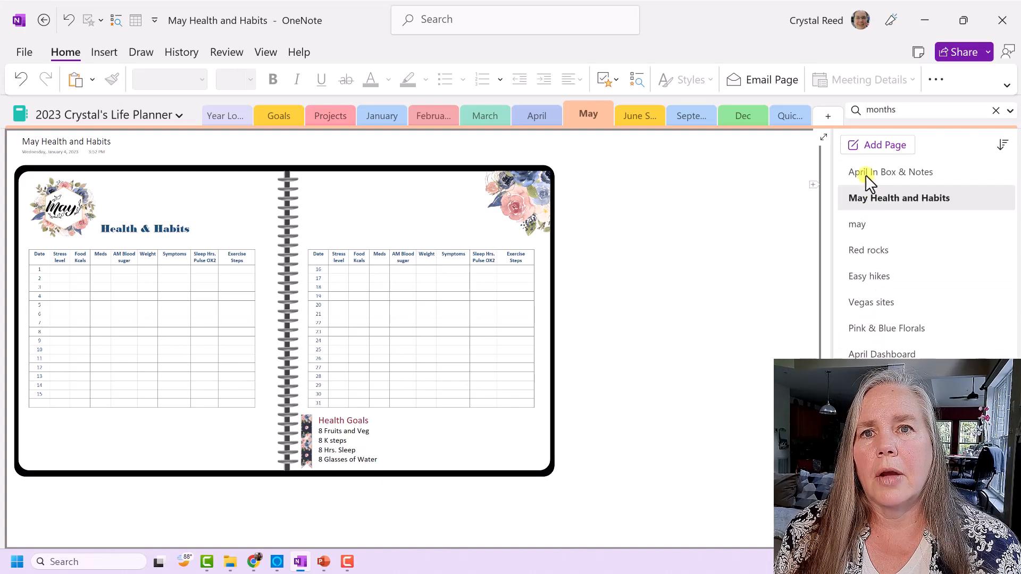
Step: Retitle the April In Box & Notes page as May In Box & Notes
click(856, 171)
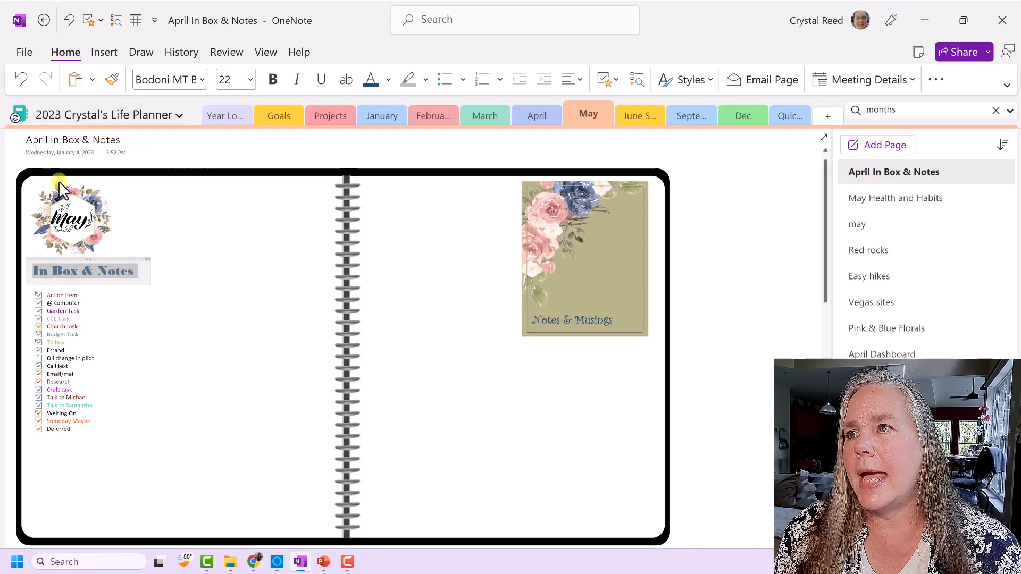
double_click(47, 144)
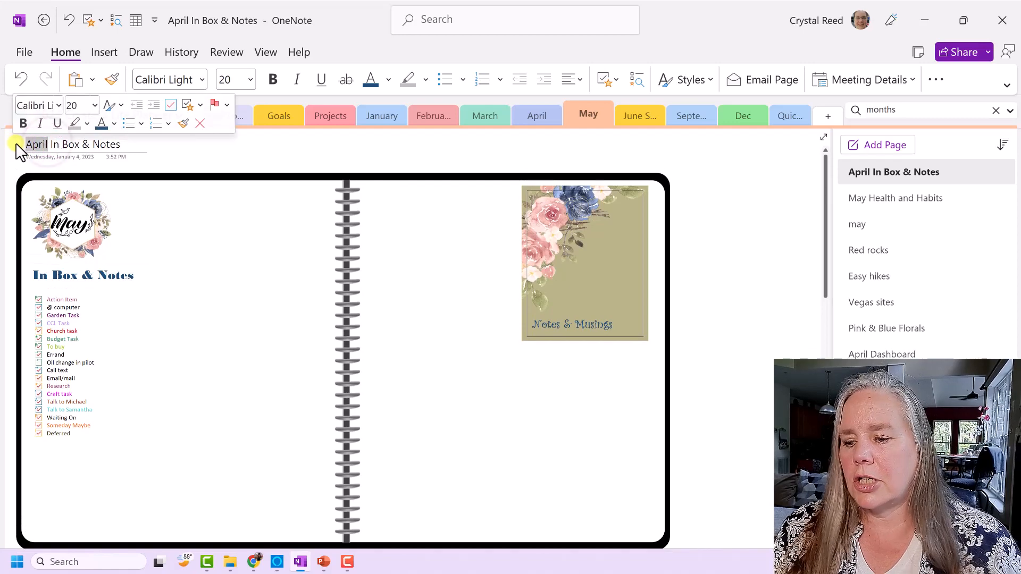
text(May)
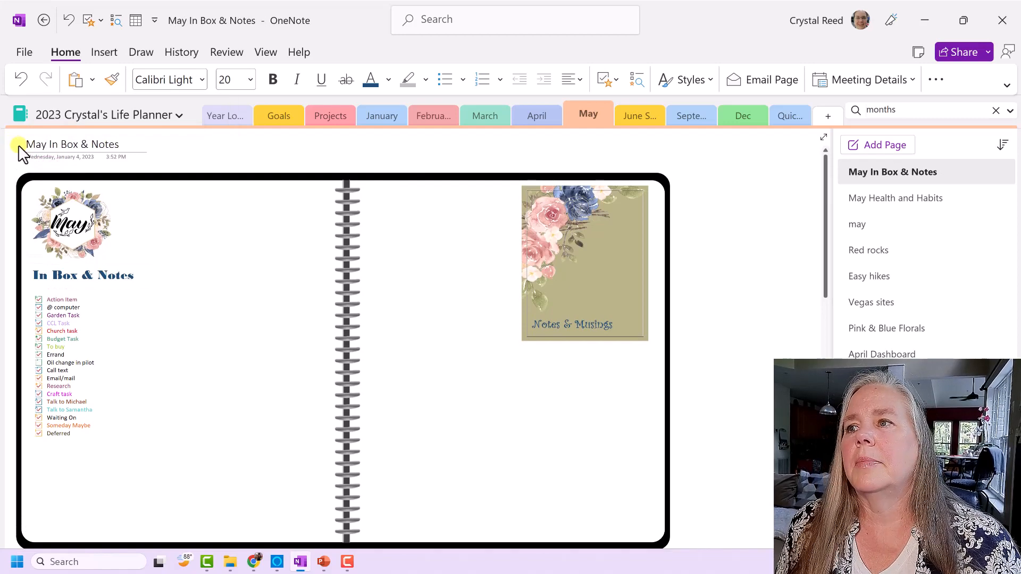
Step: Review the April Dashboard page in the May section, and delete its April calendar table and the April mouse graphic
click(892, 353)
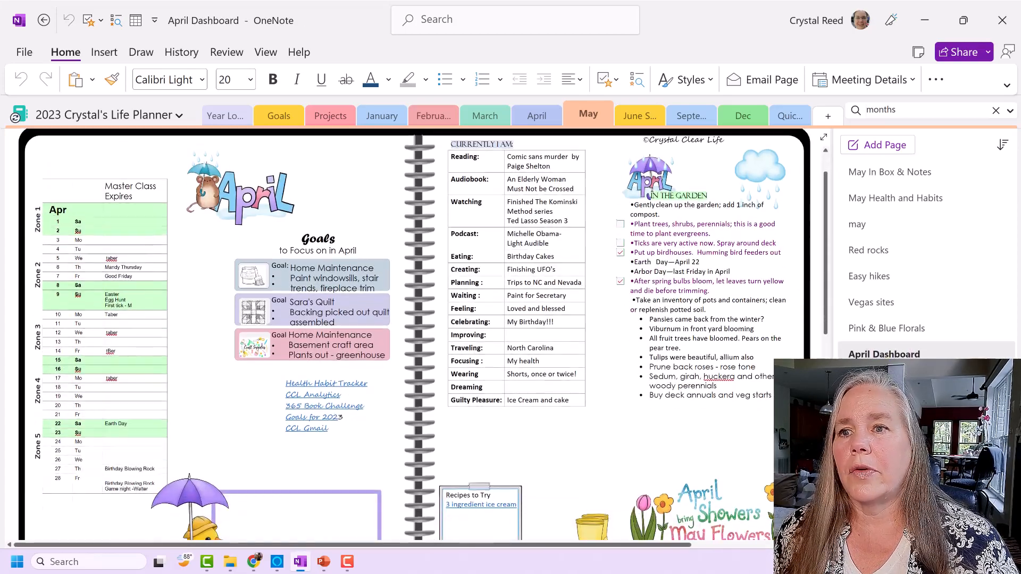
scroll(91, 341, down, 1)
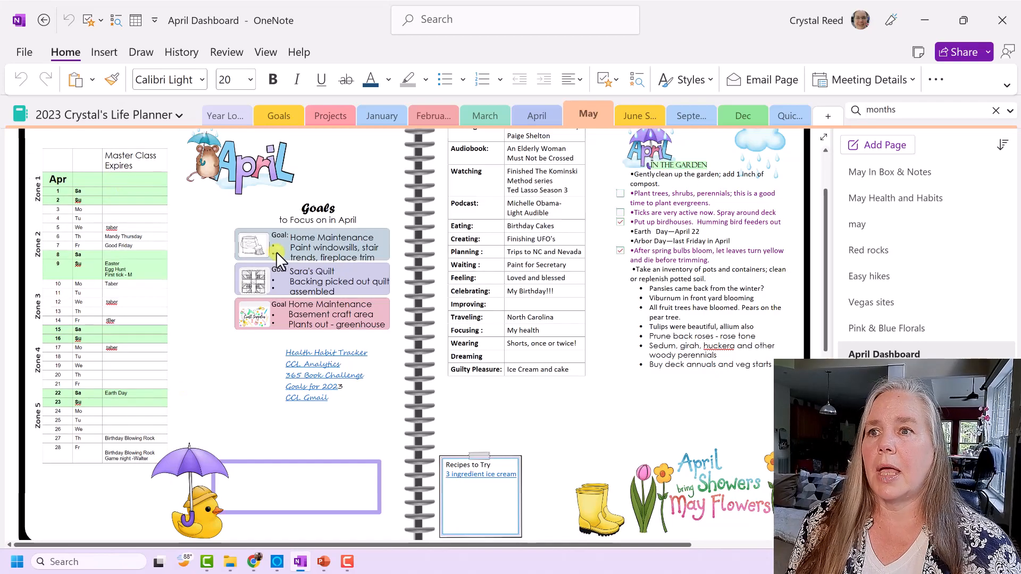
scroll(420, 314, up, 1)
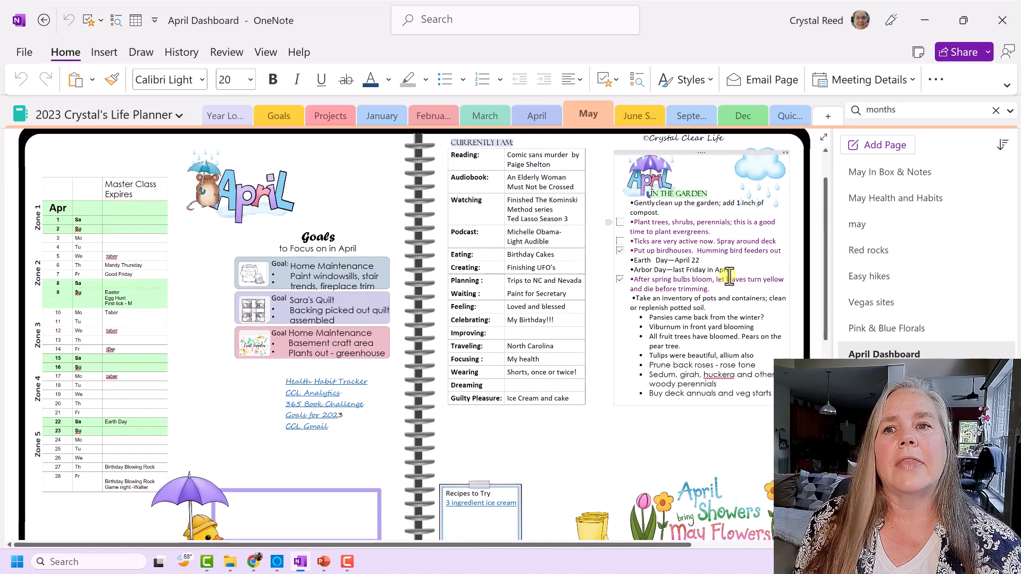
scroll(725, 334, down, 1)
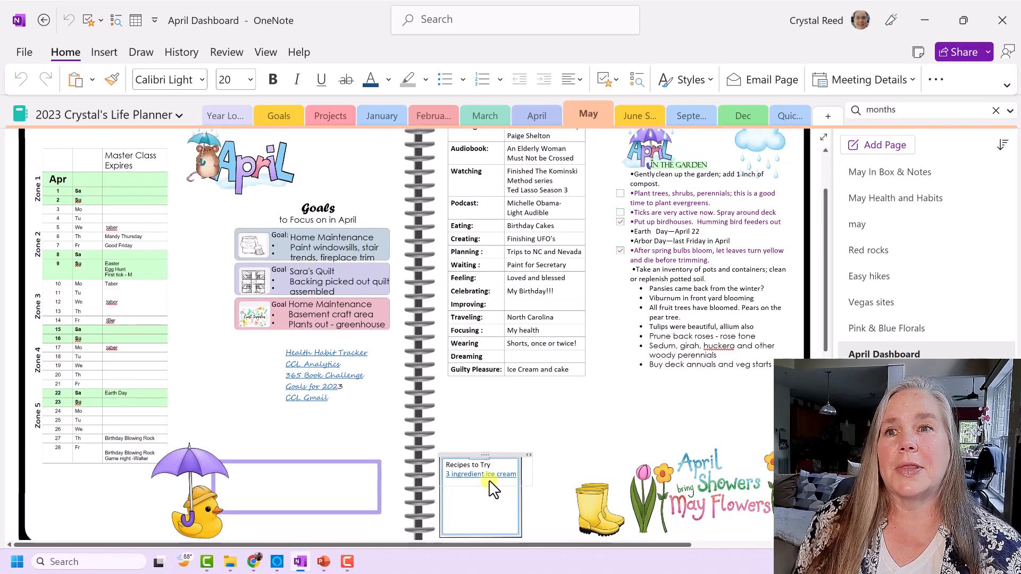
scroll(493, 489, up, 1)
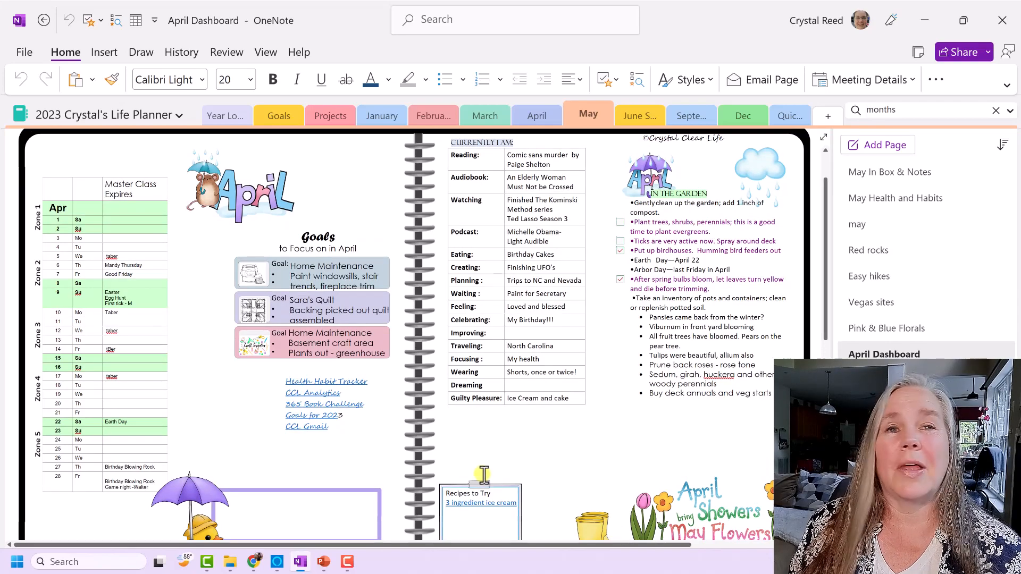
click(97, 171)
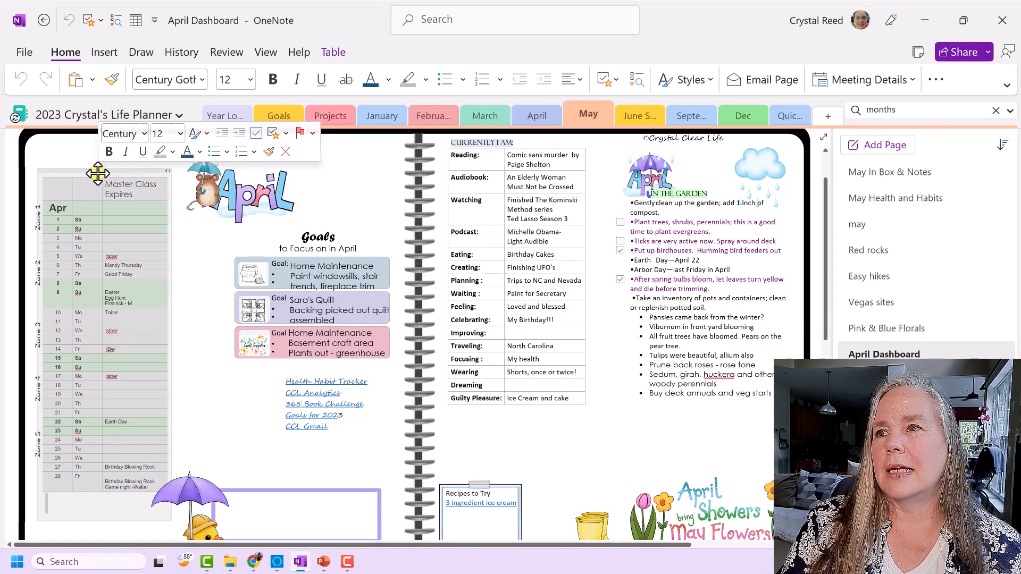
key(Delete)
click(224, 184)
key(Delete)
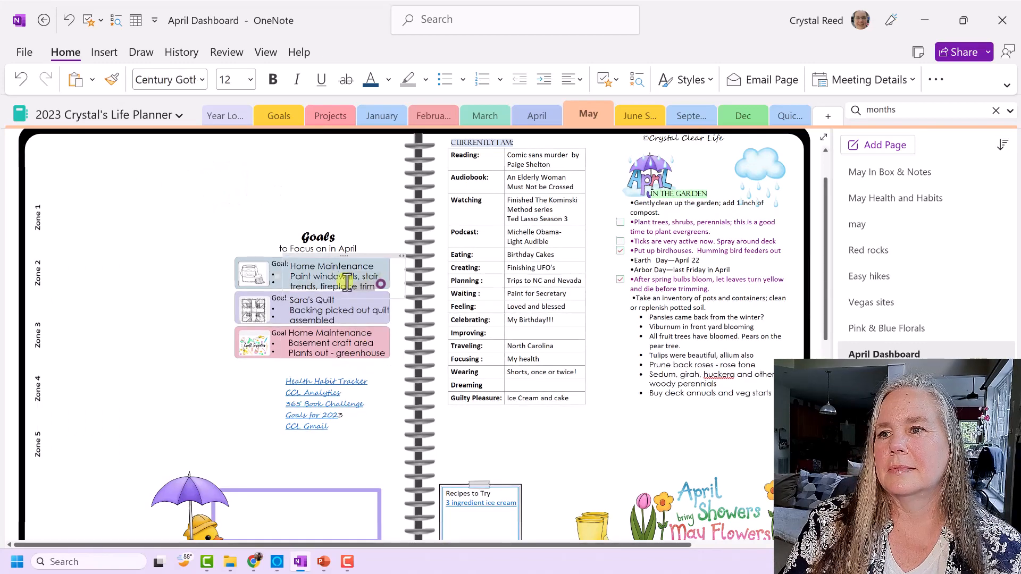
Step: Clear the old April detail text under the headings of the three goal cards
mouse_move(291, 277)
mouse_down()
mouse_move(376, 288)
mouse_move(292, 310)
mouse_up()
text(P)
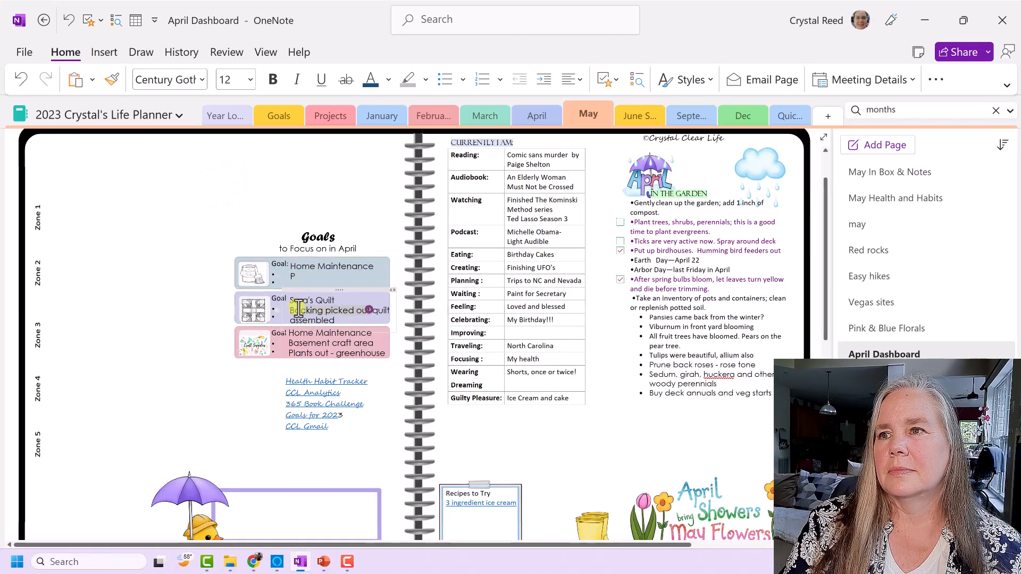
key(Delete)
drag(387, 353, 293, 348)
key(Delete)
Step: Delete the purple umbrella graphic above the duck on the dashboard
scroll(394, 391, down, 1)
click(165, 444)
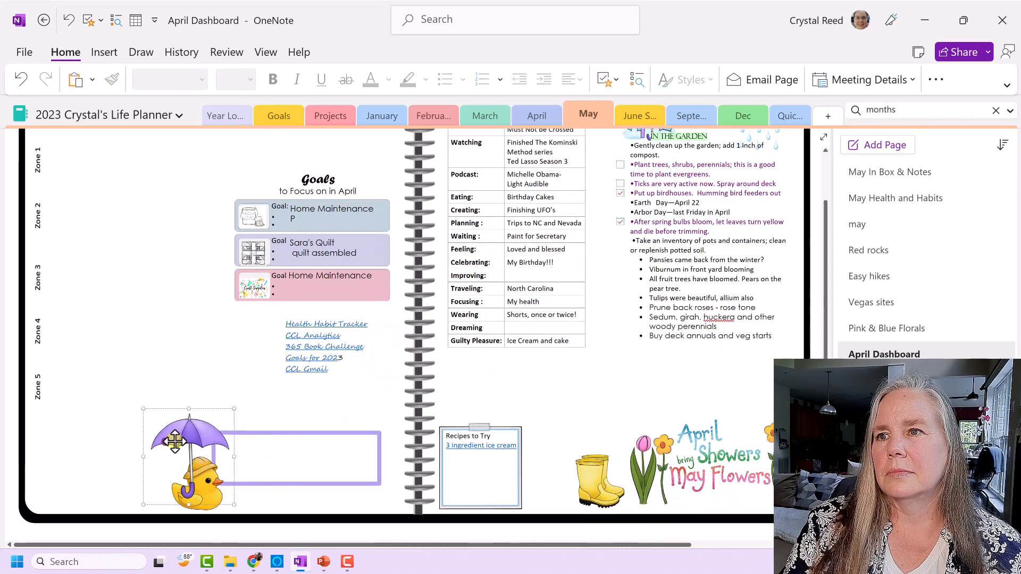
key(Delete)
Step: Clear the entries in the Currently I Am table from Audiobook through Guilty Pleasure, keeping the row labels
scroll(164, 443, up, 1)
drag(508, 157, 541, 403)
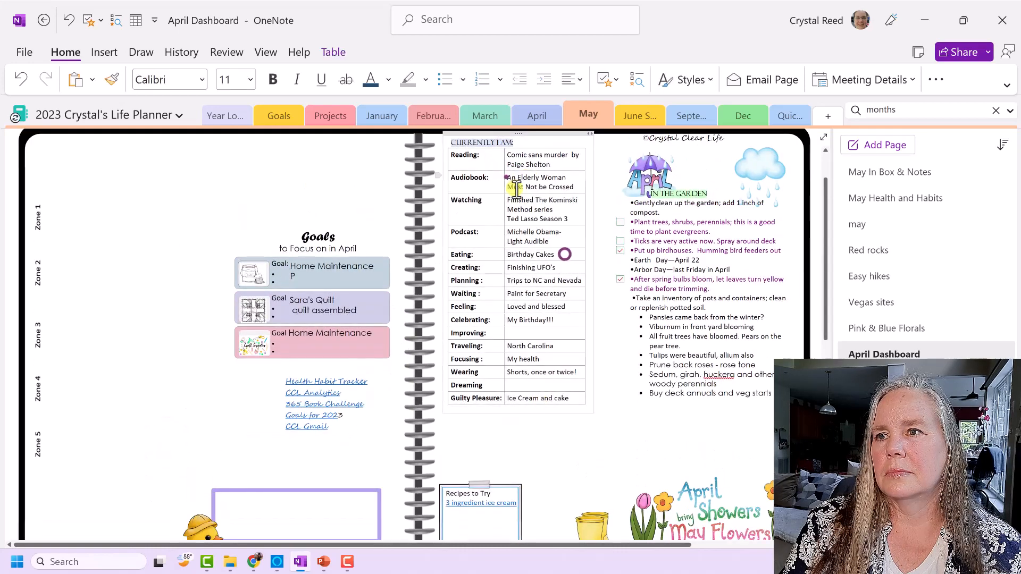
drag(506, 177, 543, 399)
key(Delete)
Step: Delete the In the Garden list, the rain cloud, the April umbrella graphic and the April Showers lettering
click(691, 153)
key(Delete)
click(752, 170)
key(Delete)
click(660, 184)
key(Delete)
click(720, 515)
key(Delete)
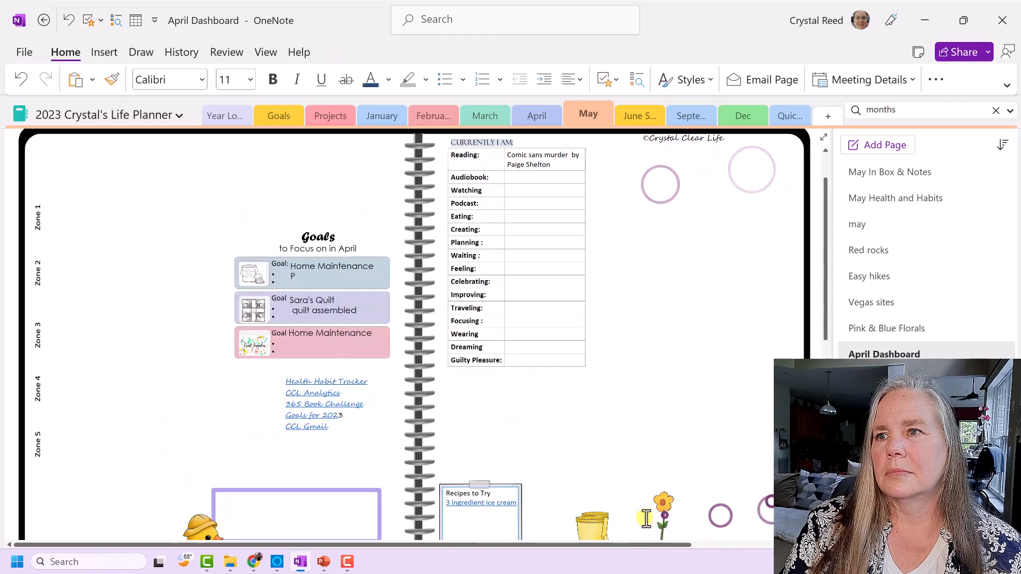
Step: Delete the remaining spring clip art, including the yellow rain boots and the duck
click(595, 523)
key(Delete)
scroll(639, 495, down, 1)
click(184, 480)
key(Delete)
scroll(233, 473, up, 1)
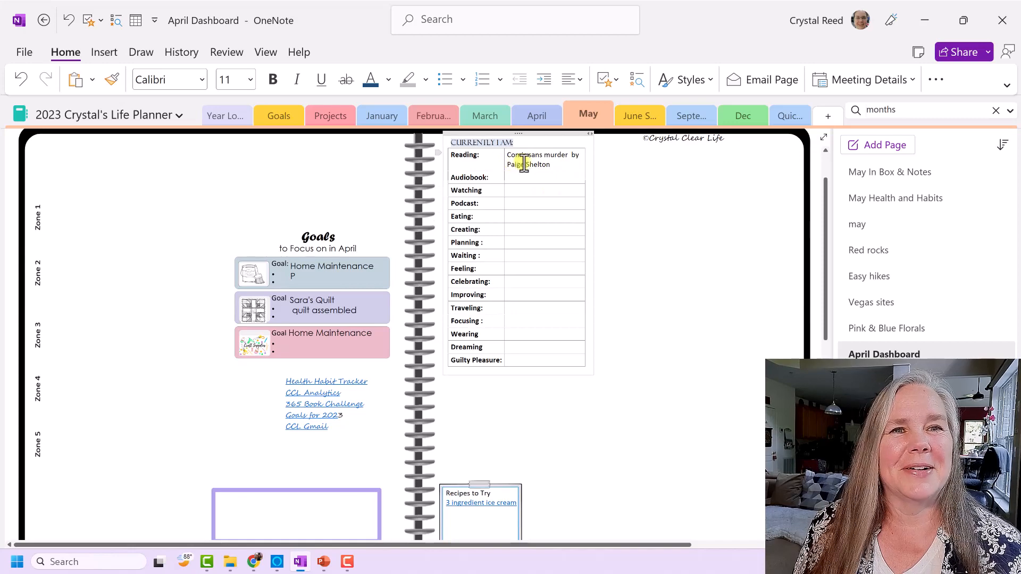
Step: Clear the book entry from the Reading row of the Currently I Am table
drag(552, 166, 508, 154)
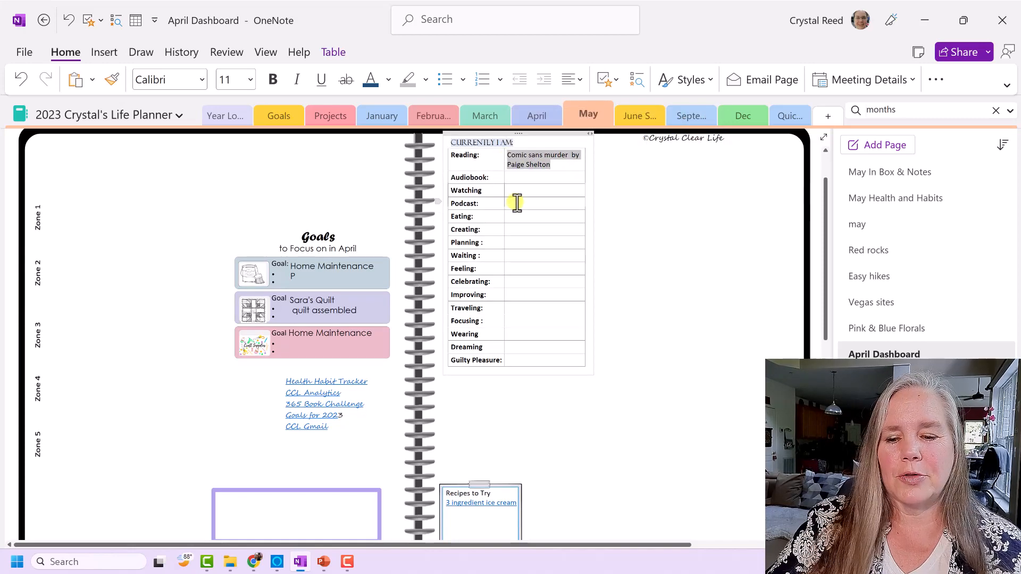
key(Delete)
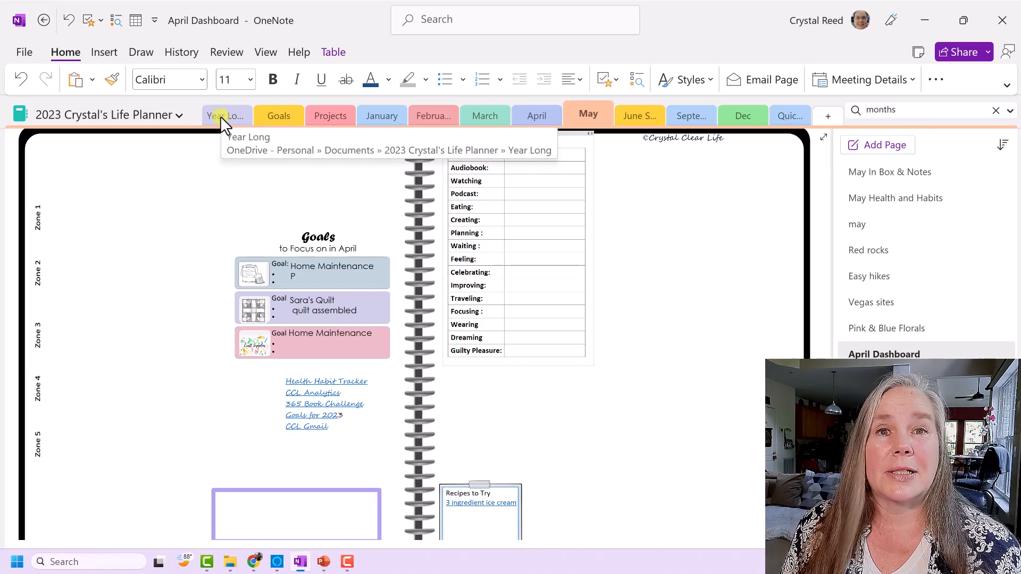
Step: Copy the May columns, including the Dr. apts header cell, from the 2023 Yearly Calendar page in the Year Long section
click(220, 116)
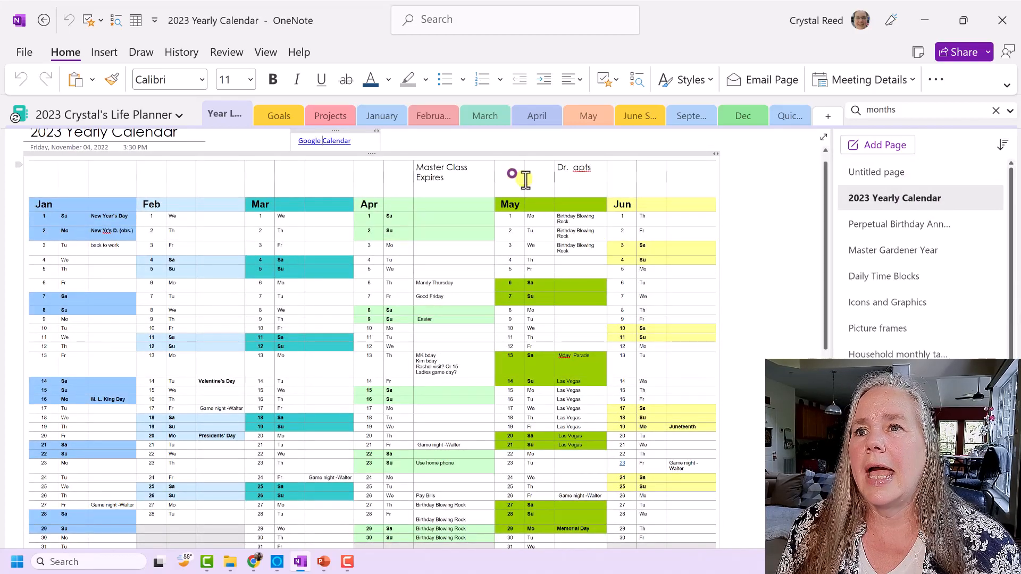
drag(526, 180, 562, 474)
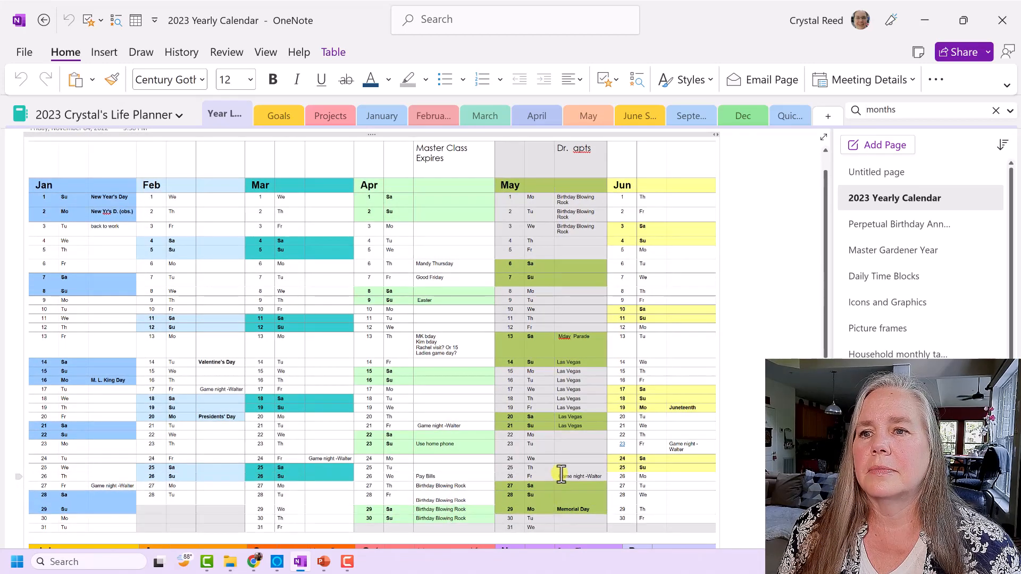
right_click(562, 474)
click(594, 250)
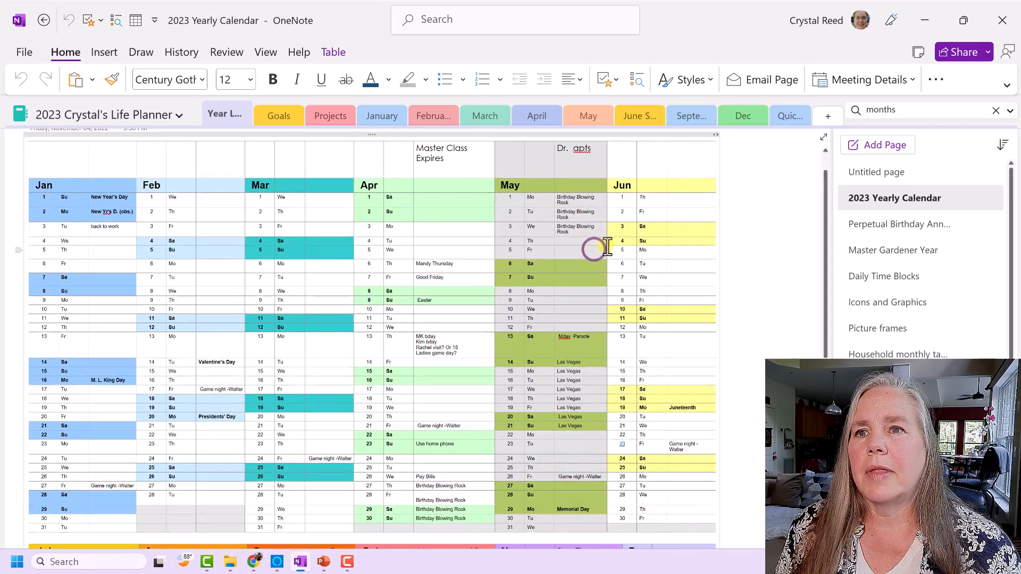
Step: Paste the copied May calendar into the blank area outside the planner spread on the May section's April Dashboard page
click(586, 118)
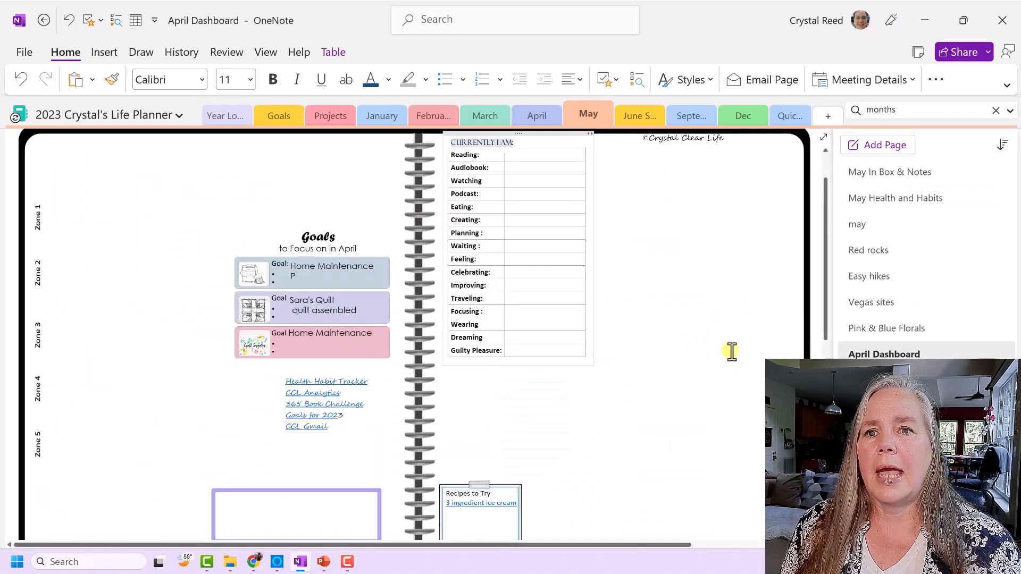
click(687, 545)
click(732, 498)
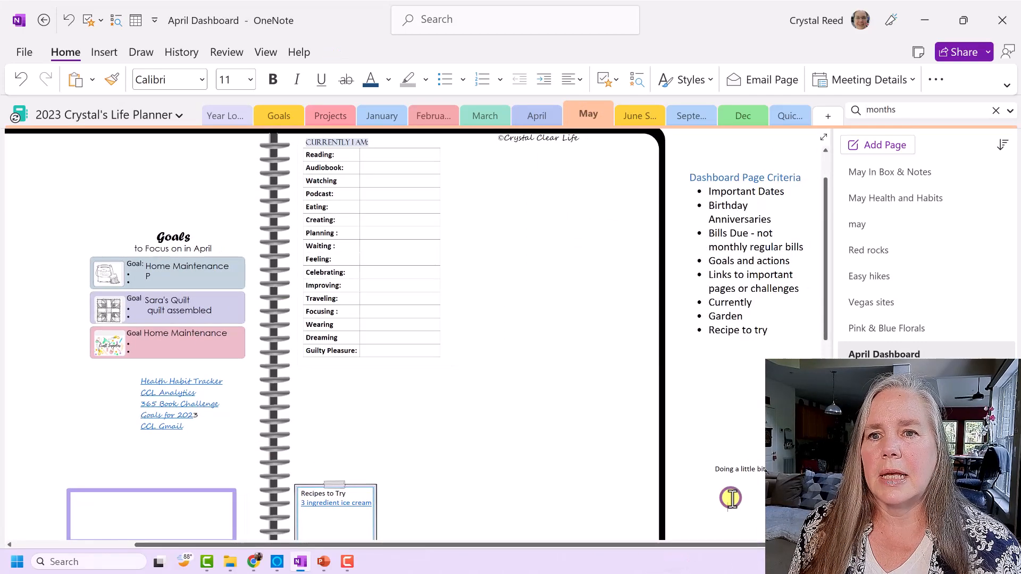
scroll(732, 499, down, 6)
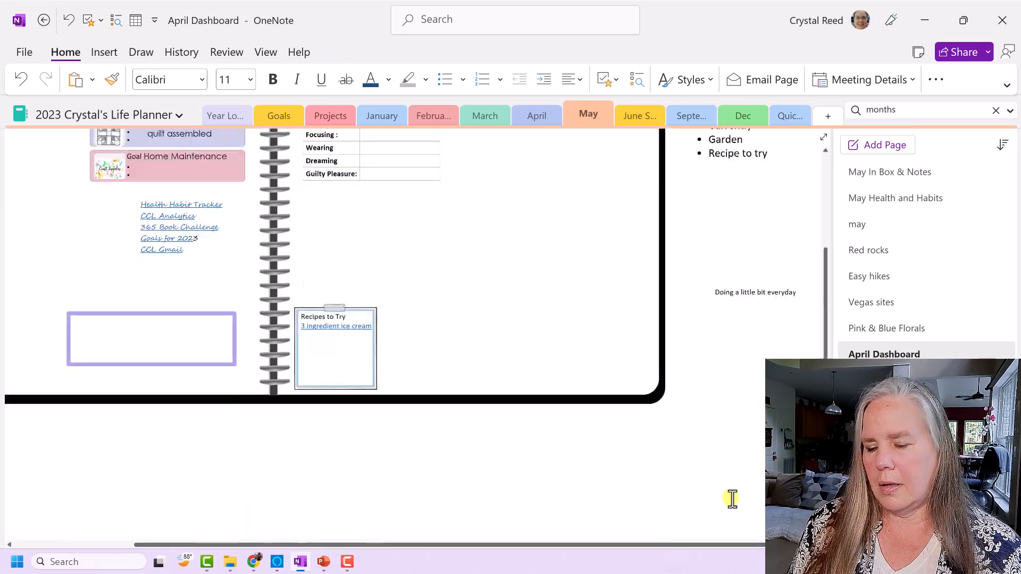
click(772, 270)
Step: Move the pasted May calendar onto the planner's left page, next to the Zone 1 to Zone 5 labels
drag(779, 139, 128, 172)
scroll(157, 225, up, 2)
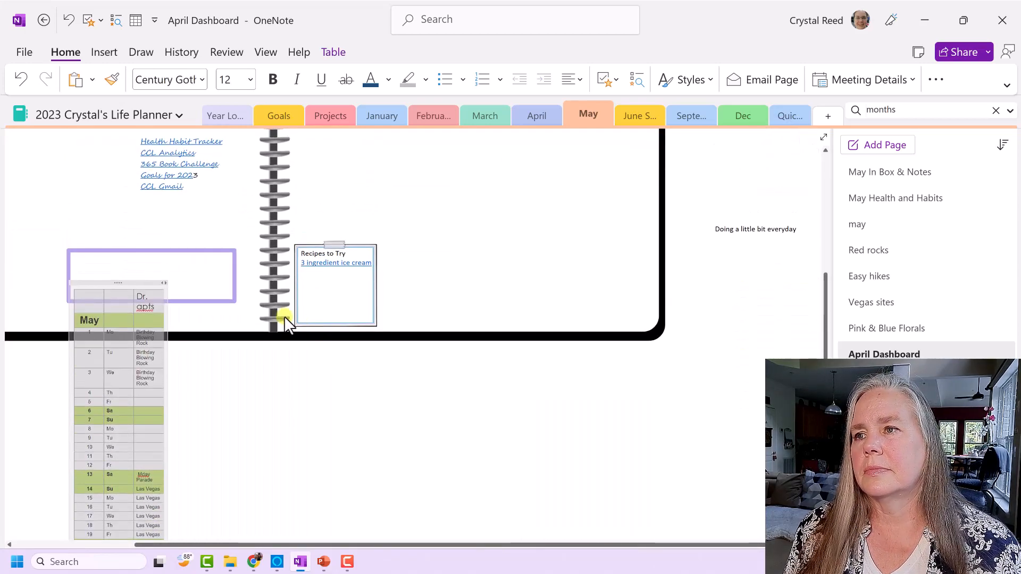
drag(127, 284, 63, 272)
scroll(63, 271, up, 3)
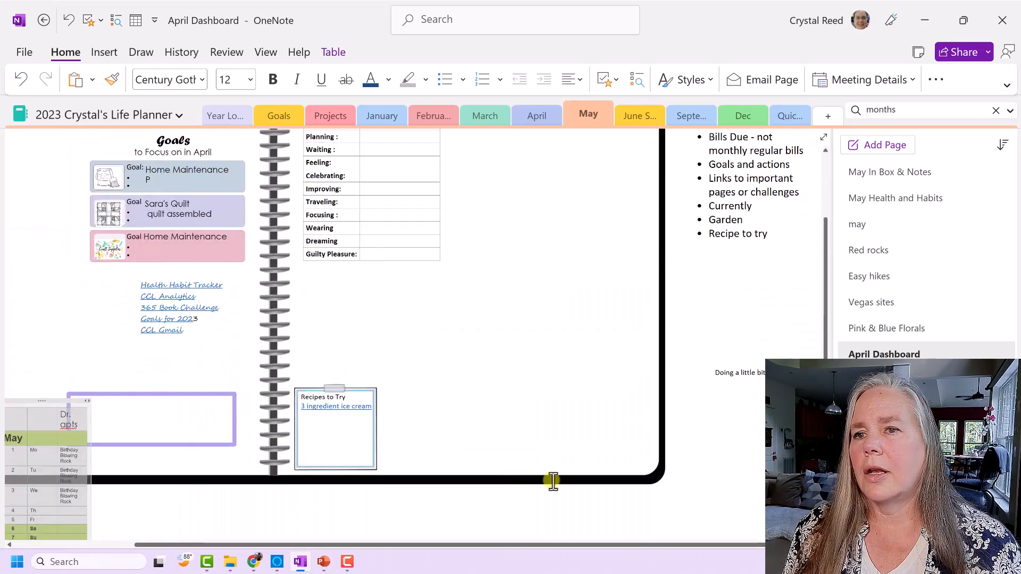
drag(448, 545, 307, 541)
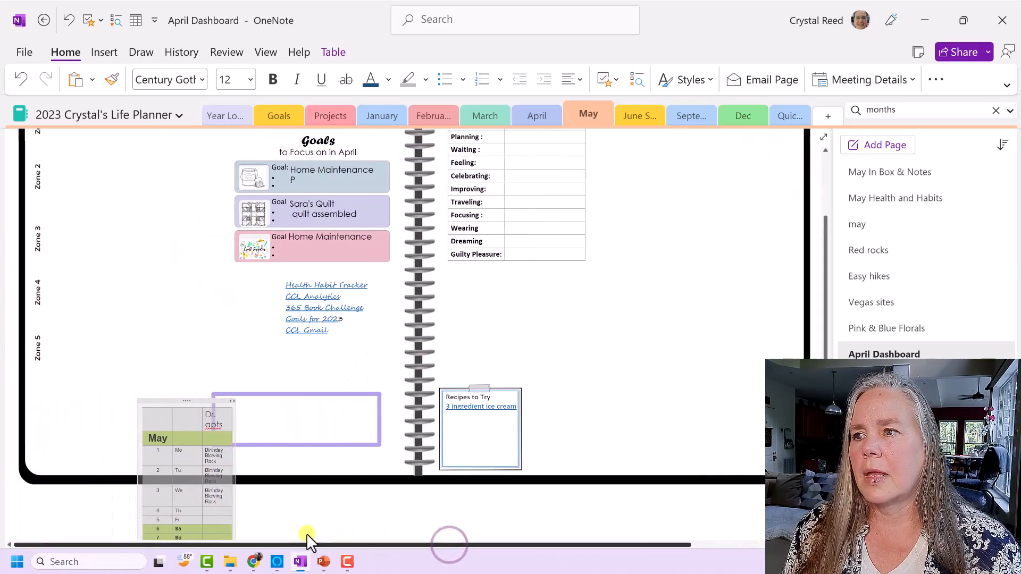
drag(183, 403, 112, 137)
scroll(138, 172, up, 1)
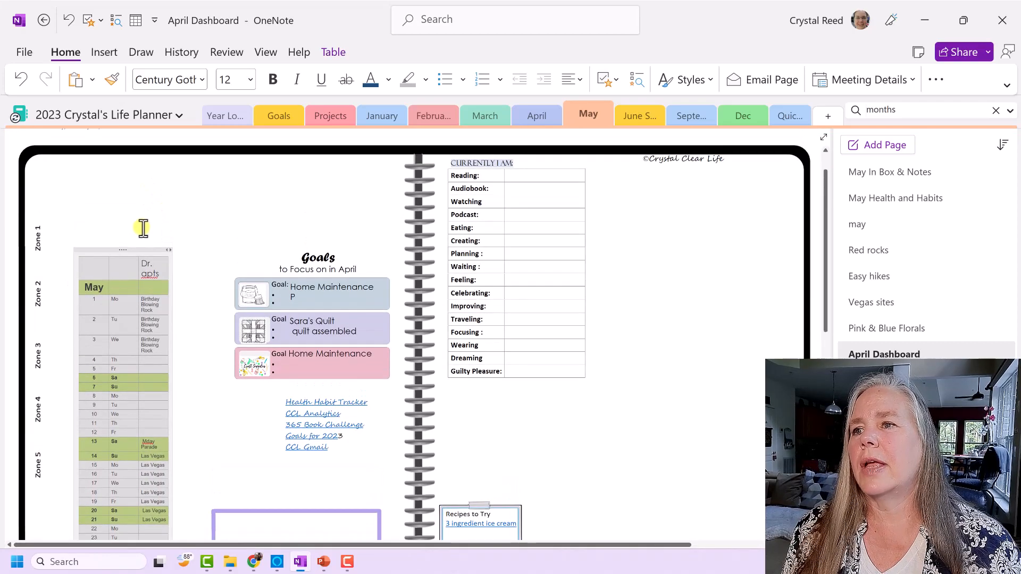
click(122, 250)
drag(122, 250, 102, 194)
click(164, 213)
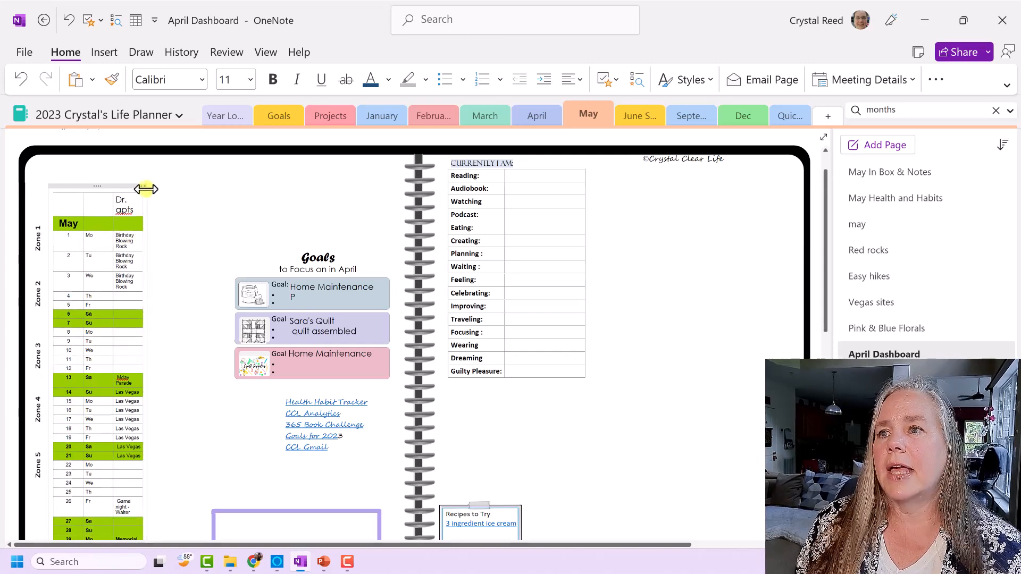
Step: Widen the May calendar so each entry fits on one line, and move it slightly higher on the planner page
drag(146, 189, 196, 190)
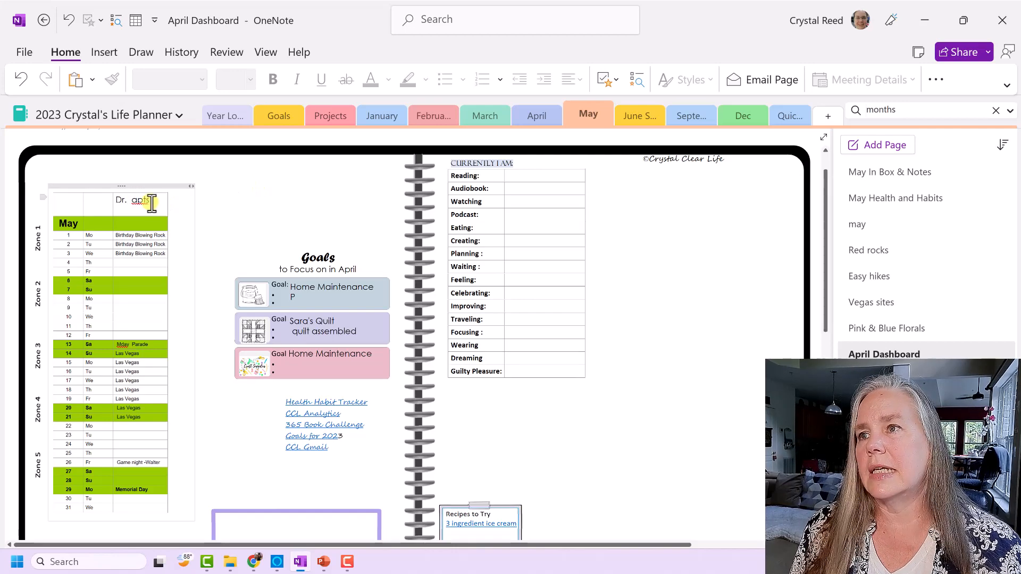
drag(119, 188, 119, 176)
click(218, 200)
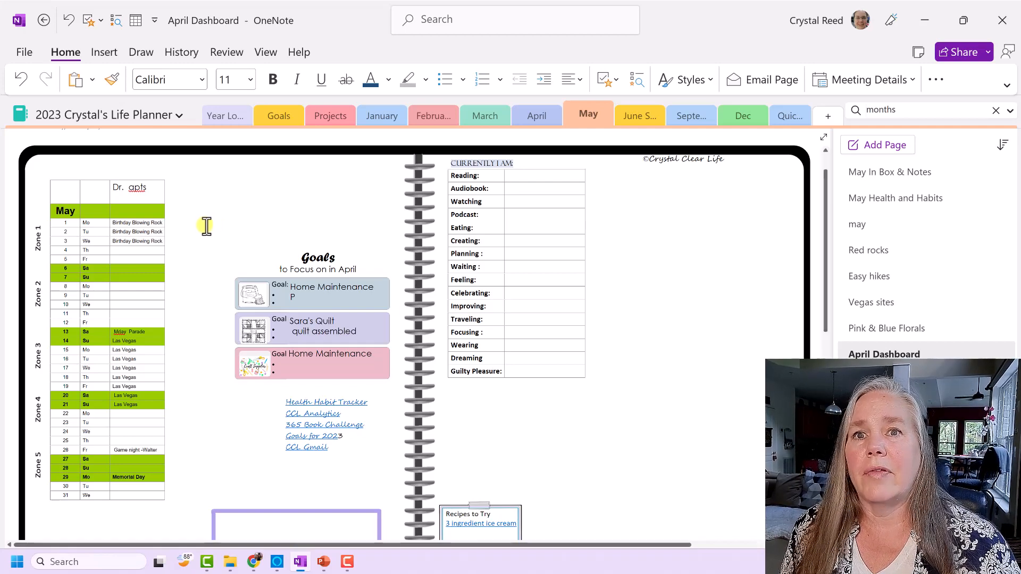
scroll(207, 227, down, 1)
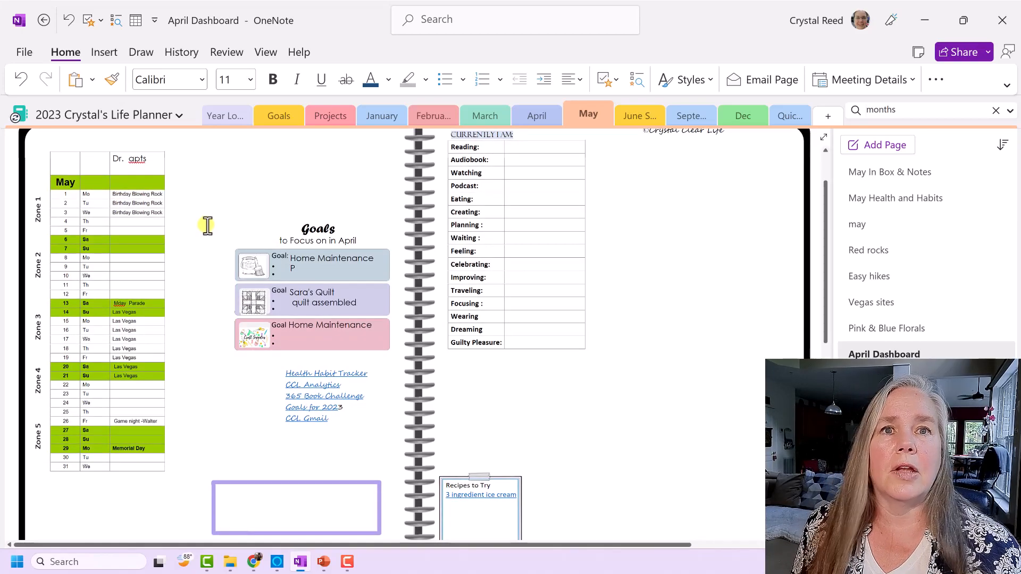
scroll(208, 225, up, 1)
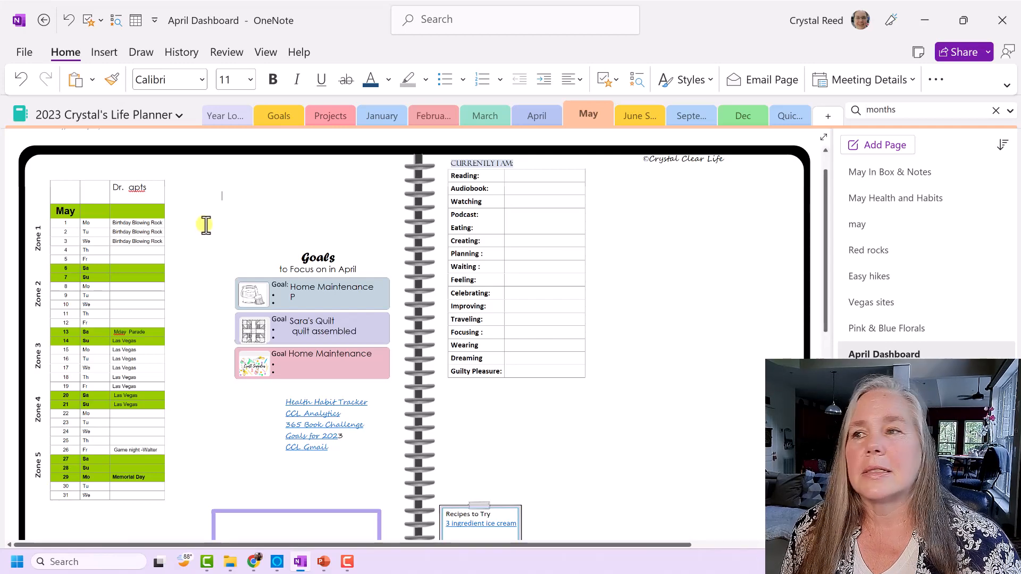
Step: Copy the floral hexagon wreath with the May lettering from the Pink & Blue Florals page
click(857, 328)
scroll(665, 358, down, 5)
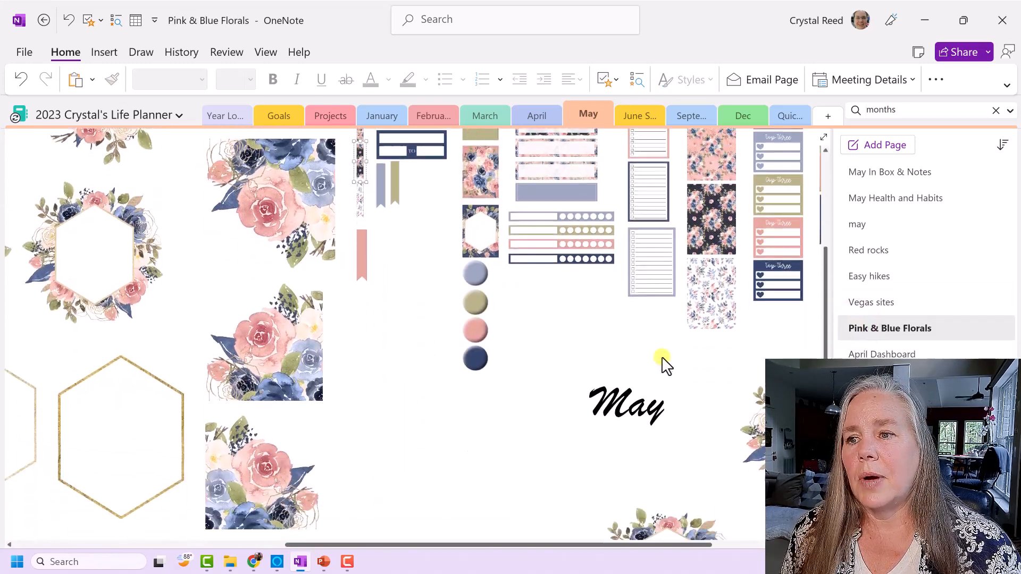
click(679, 413)
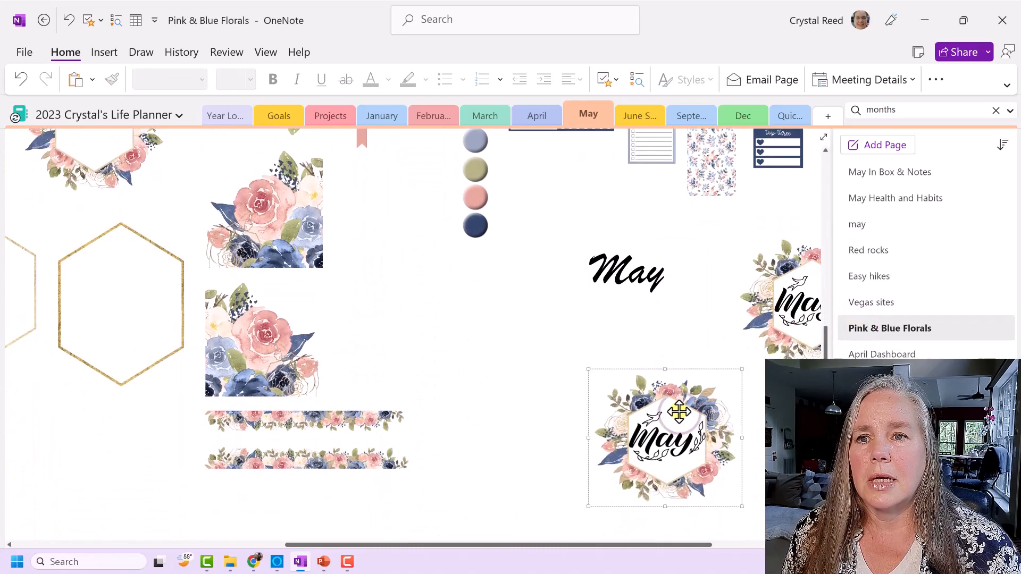
right_click(679, 414)
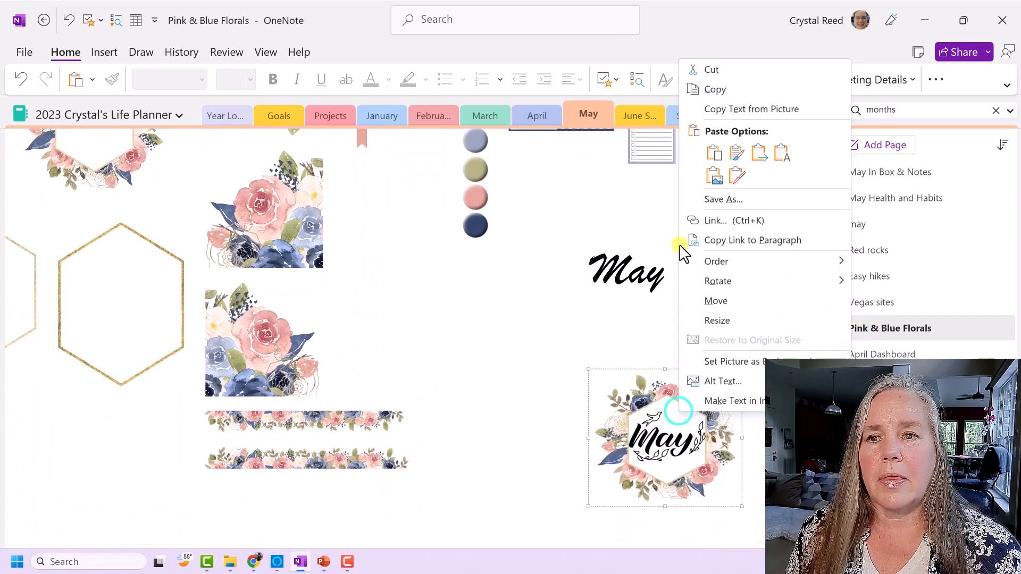
click(716, 90)
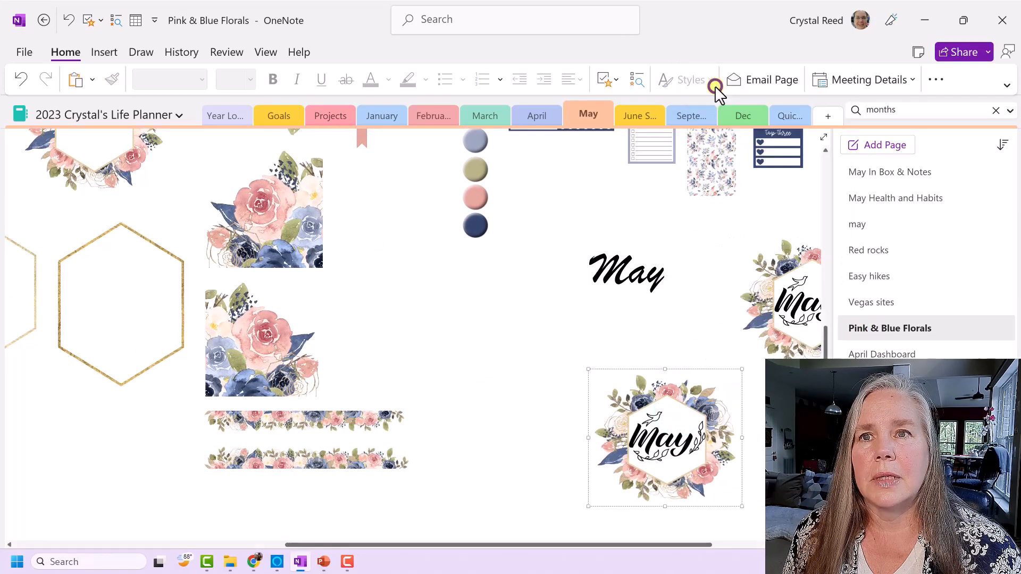
Step: Paste the floral May wreath on the April Dashboard page and place it beside the calendar, above the Goals heading
click(880, 353)
click(678, 285)
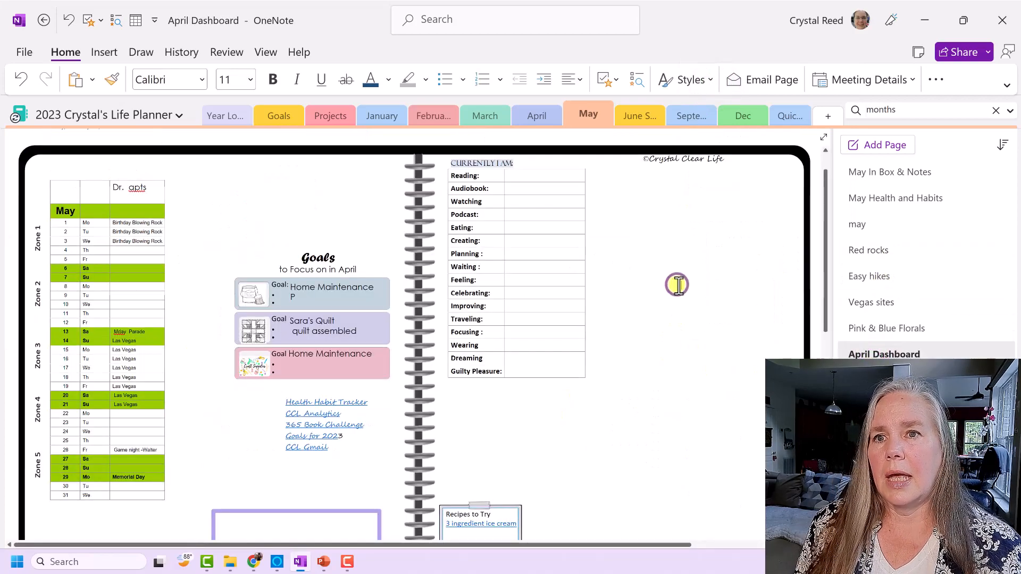
key(ctrl+v)
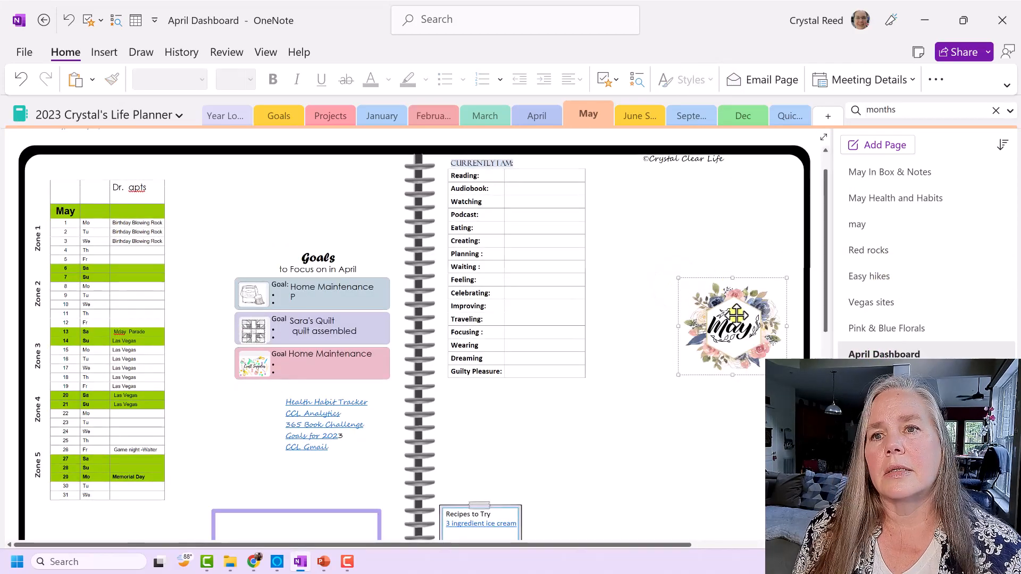
drag(636, 281, 235, 210)
click(299, 221)
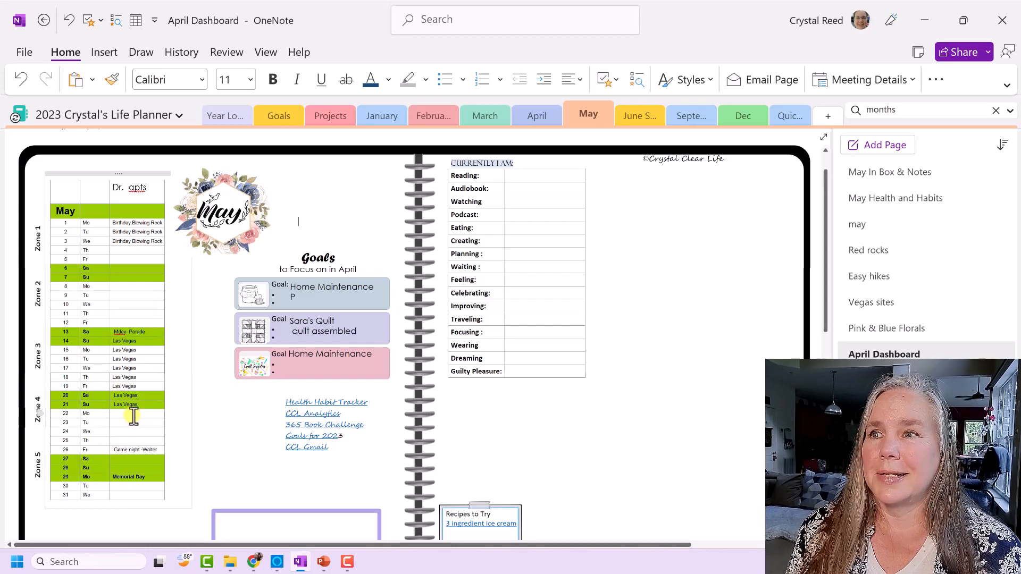
click(66, 211)
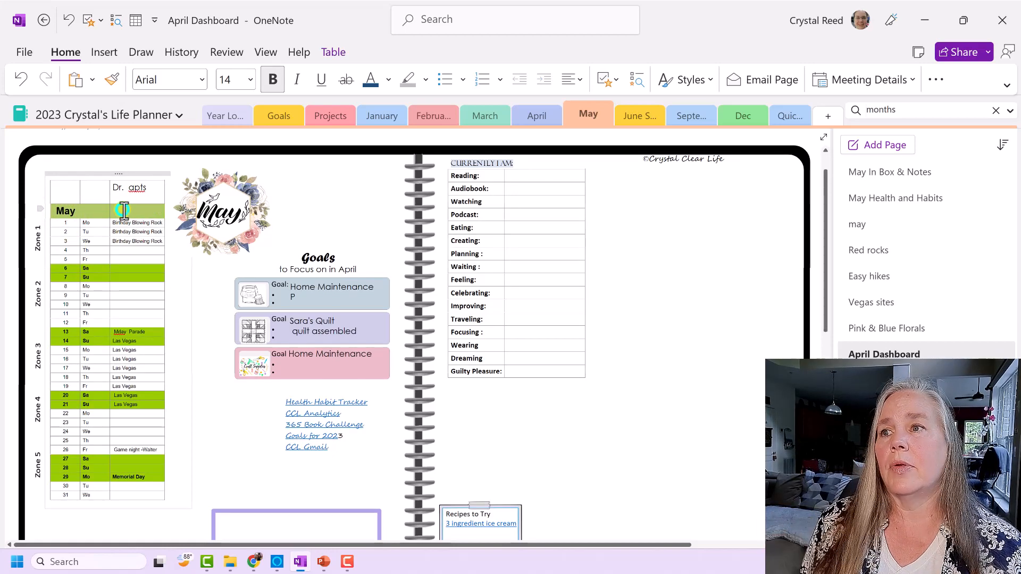
right_click(123, 210)
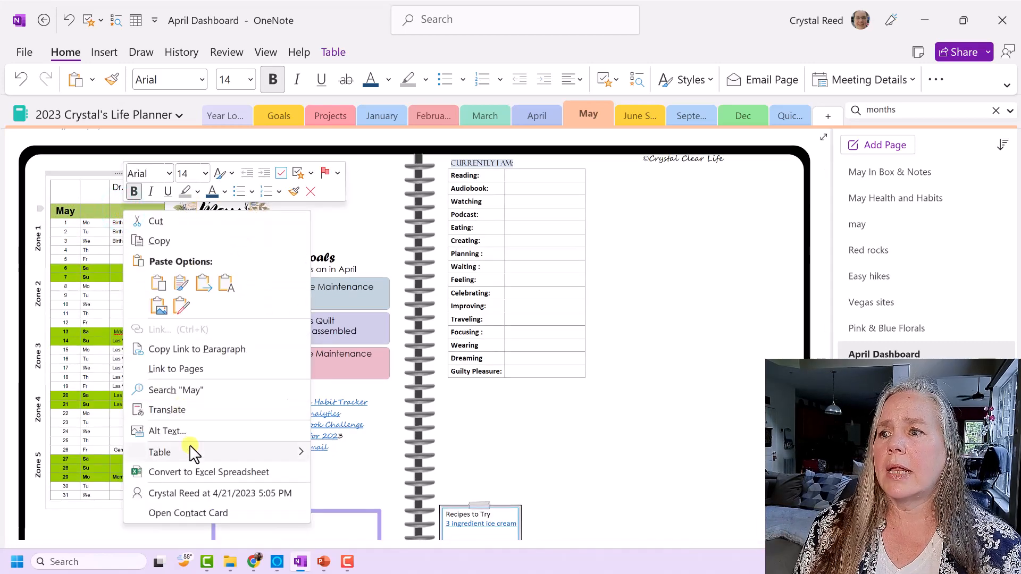
mouse_move(194, 455)
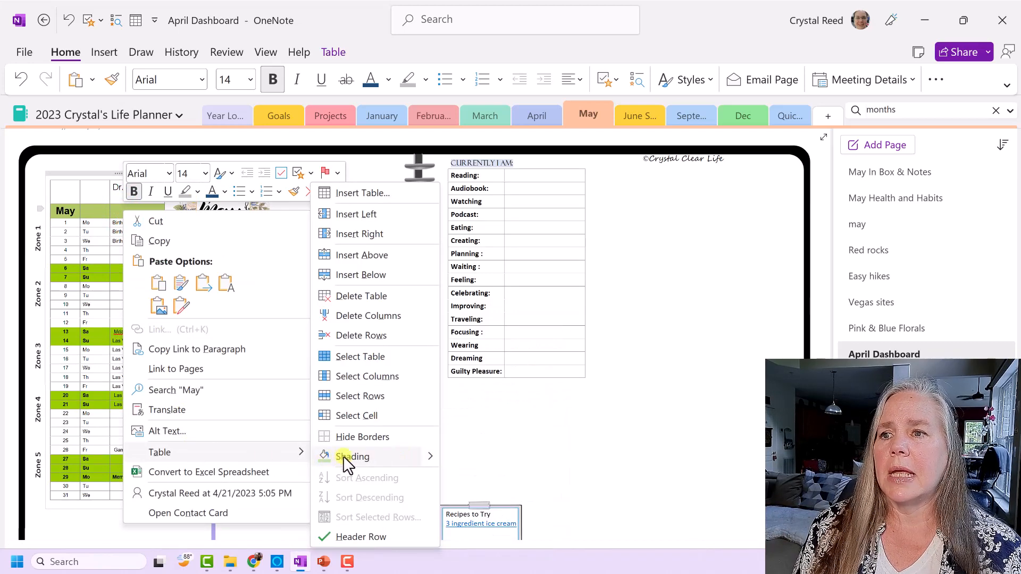
click(427, 457)
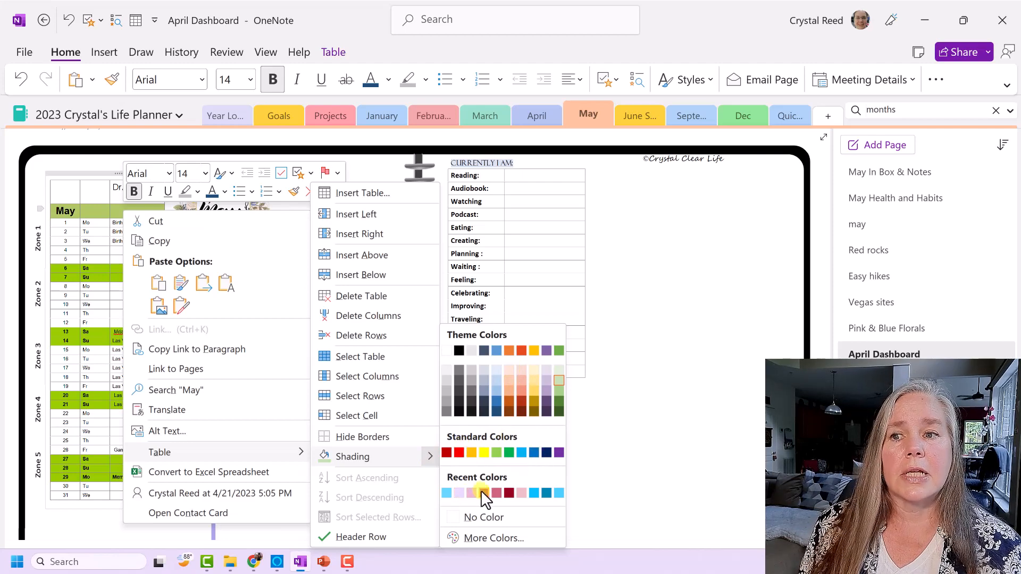
click(504, 534)
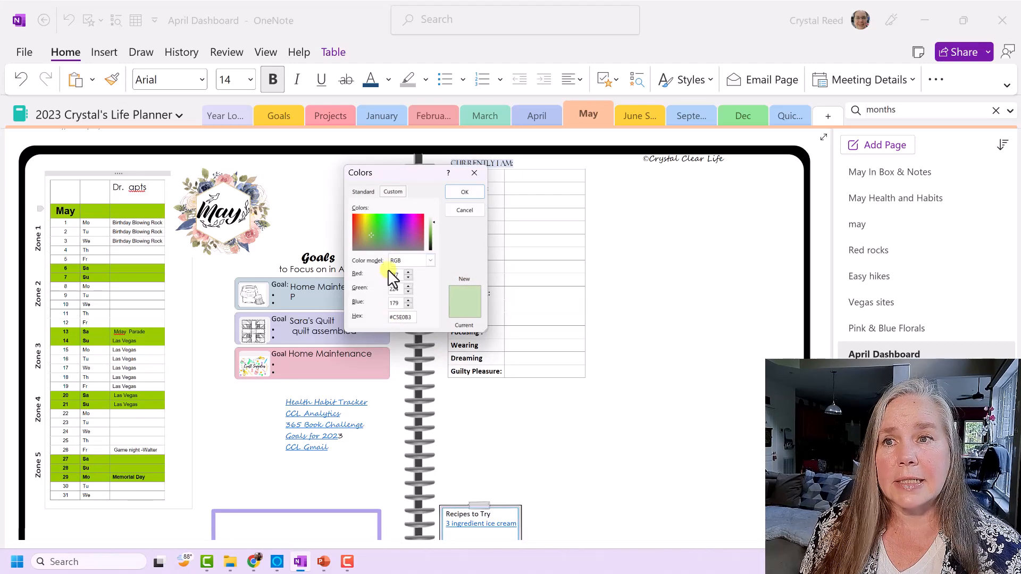
click(397, 226)
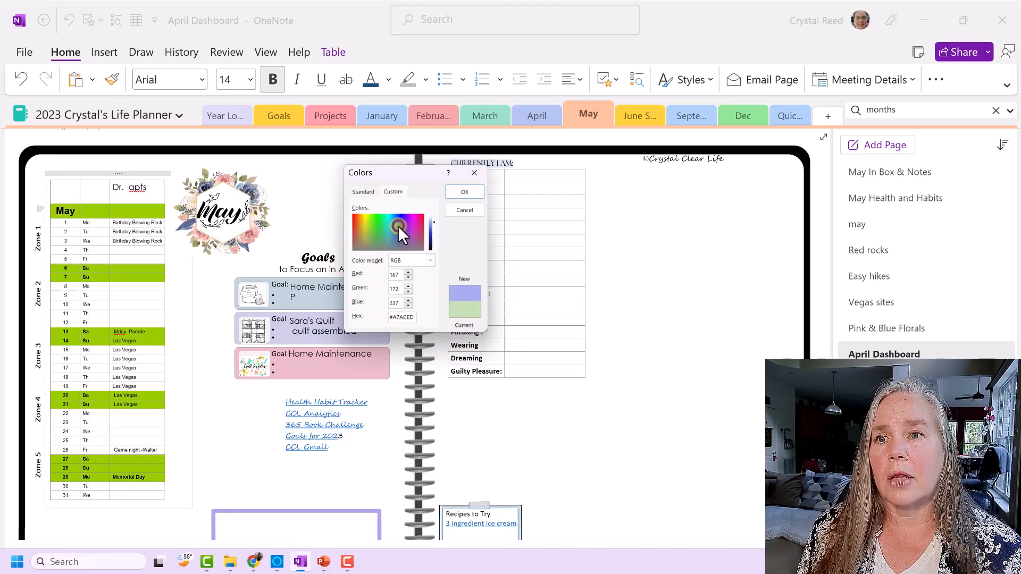
click(398, 221)
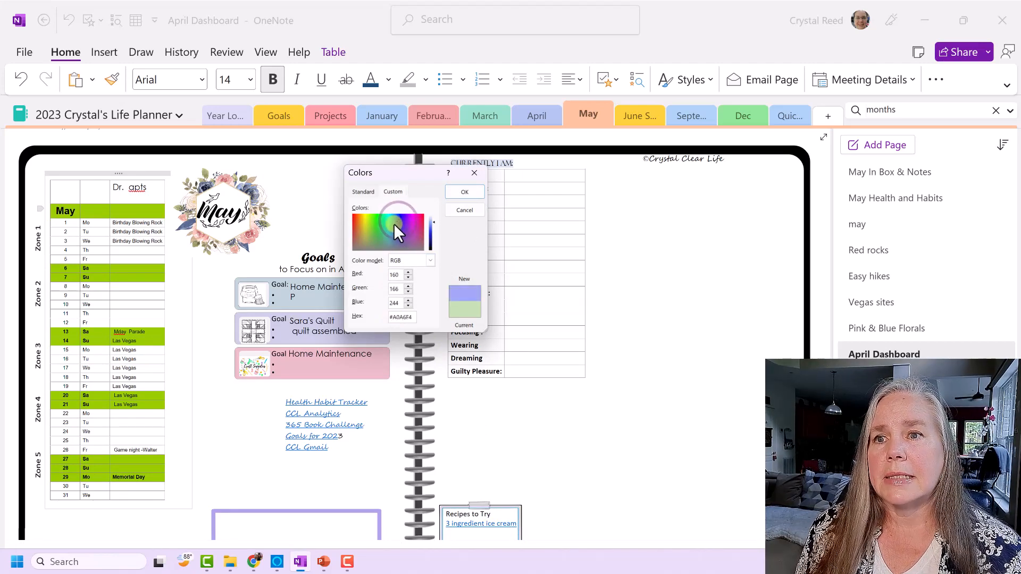
drag(432, 221, 396, 221)
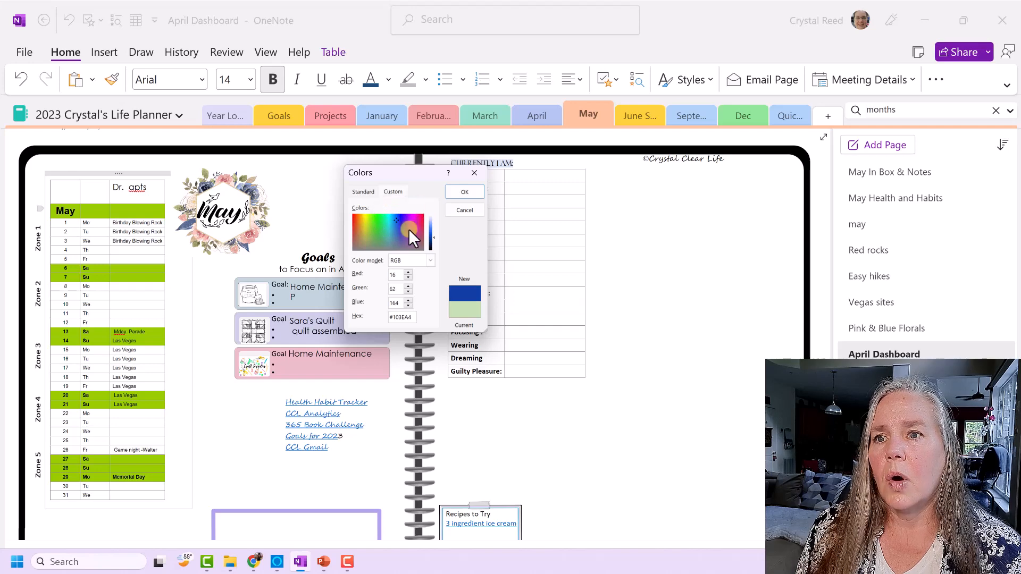
click(465, 210)
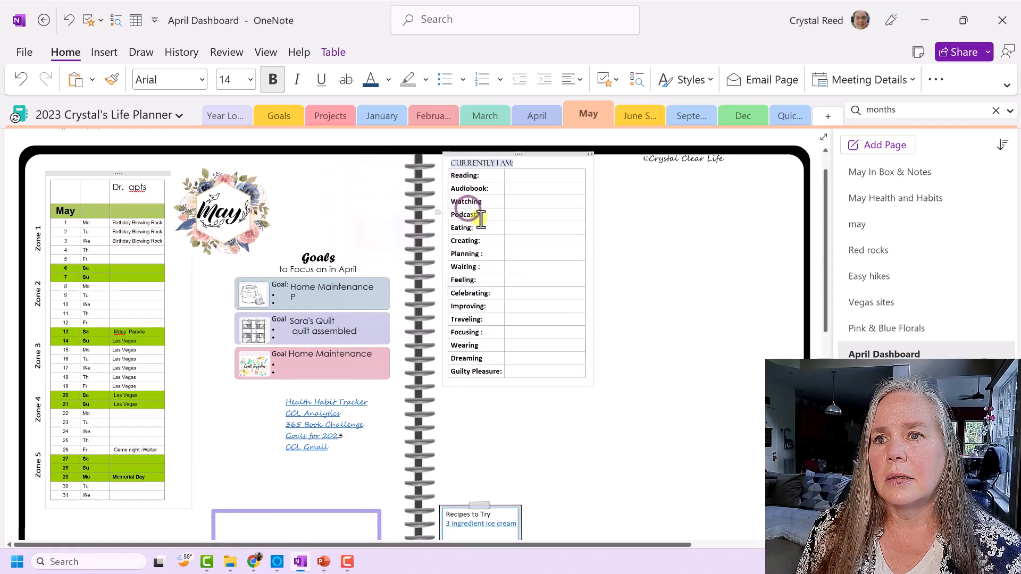
Step: Shade the May header row of the calendar table with the darker blue theme colour
right_click(160, 214)
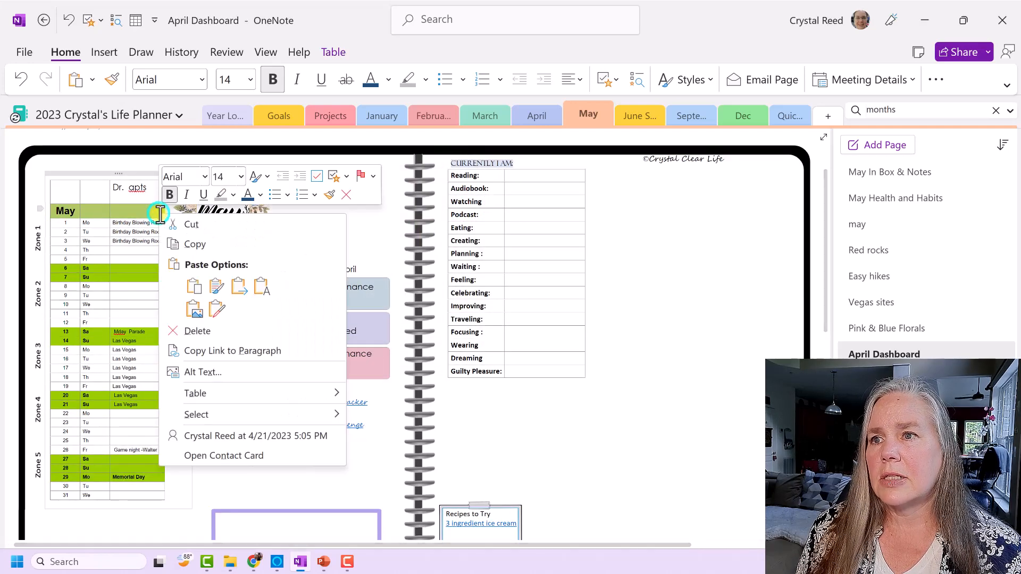
mouse_move(255, 395)
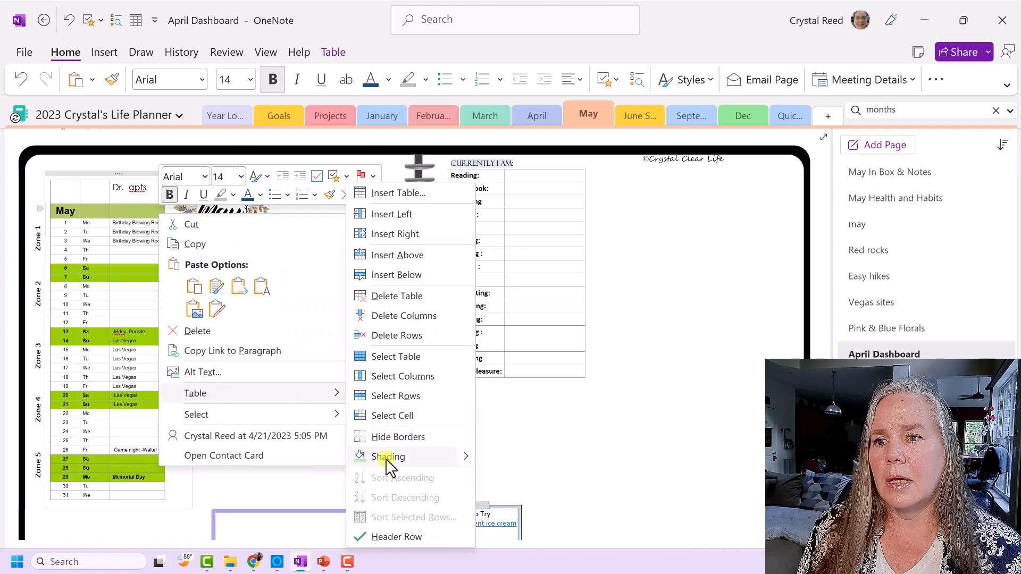
click(467, 460)
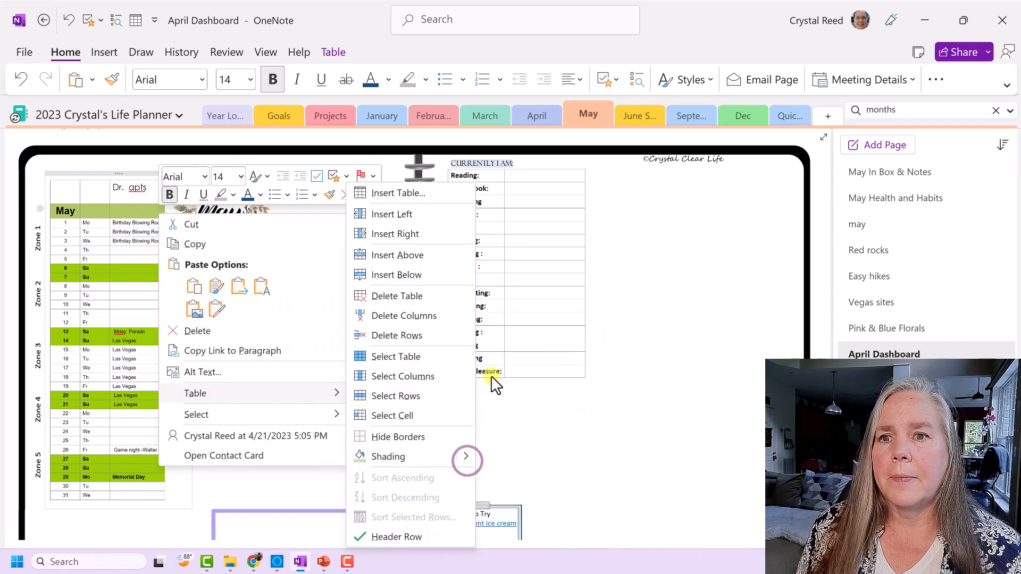
click(462, 457)
click(467, 451)
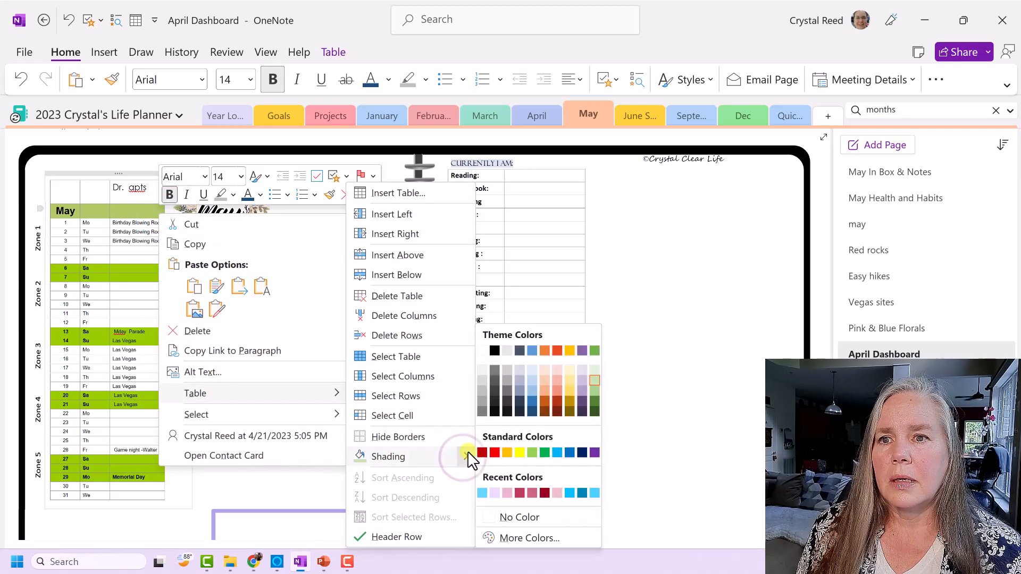
click(532, 404)
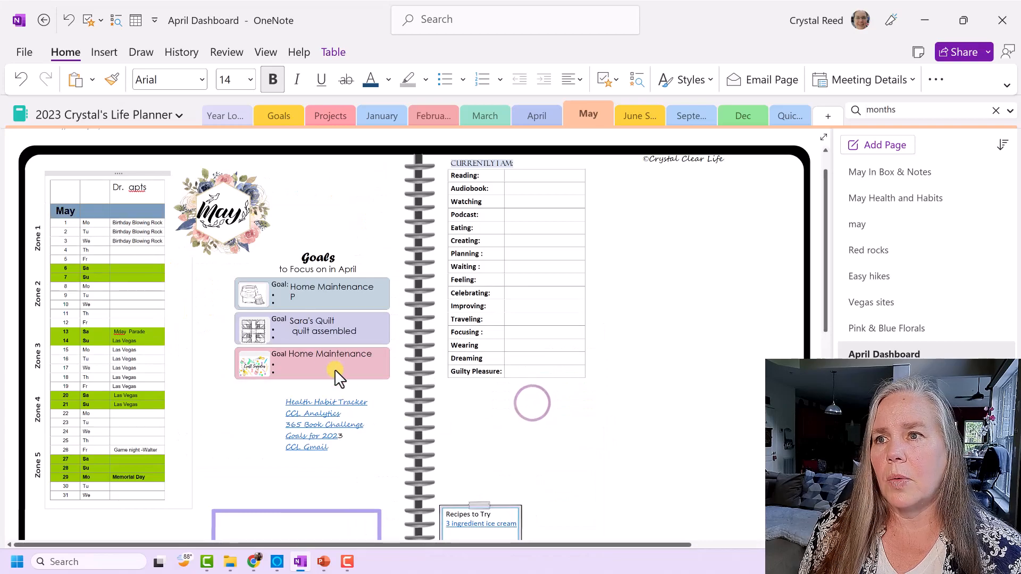
click(232, 283)
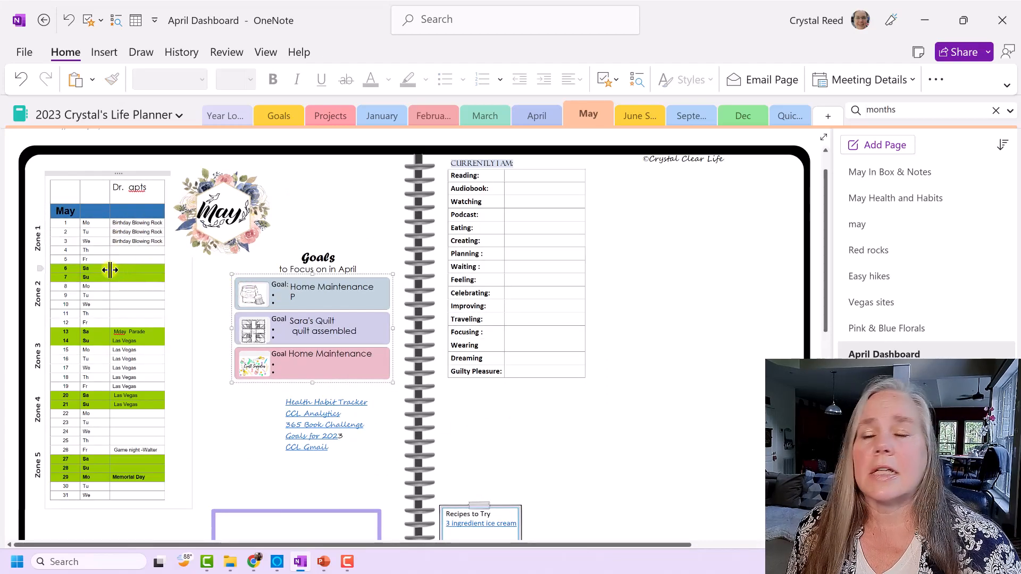
Step: Apply the same blue shading to the May calendar's weekend rows for the 6th–7th and 13th–14th
drag(70, 268, 75, 277)
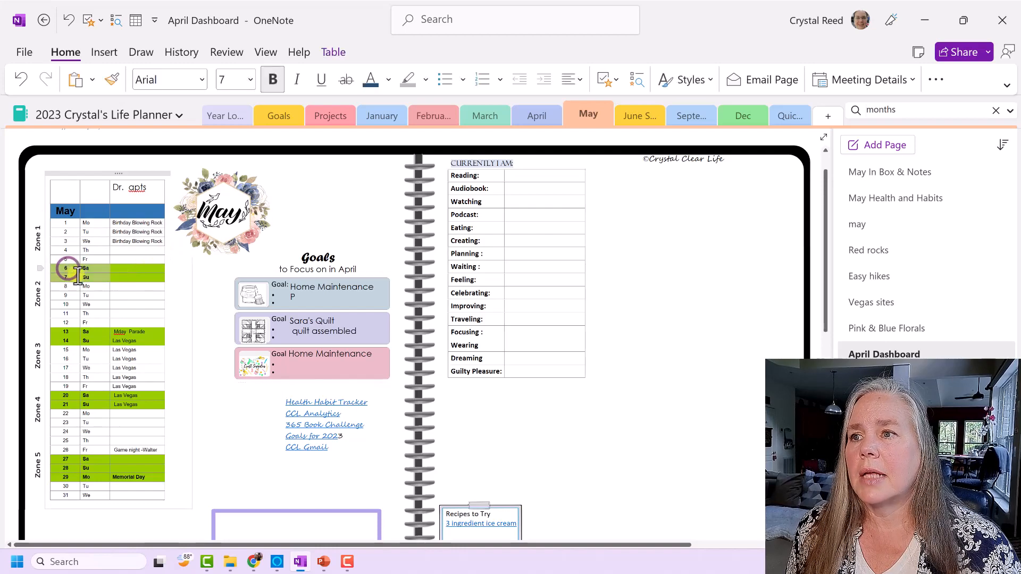
right_click(130, 272)
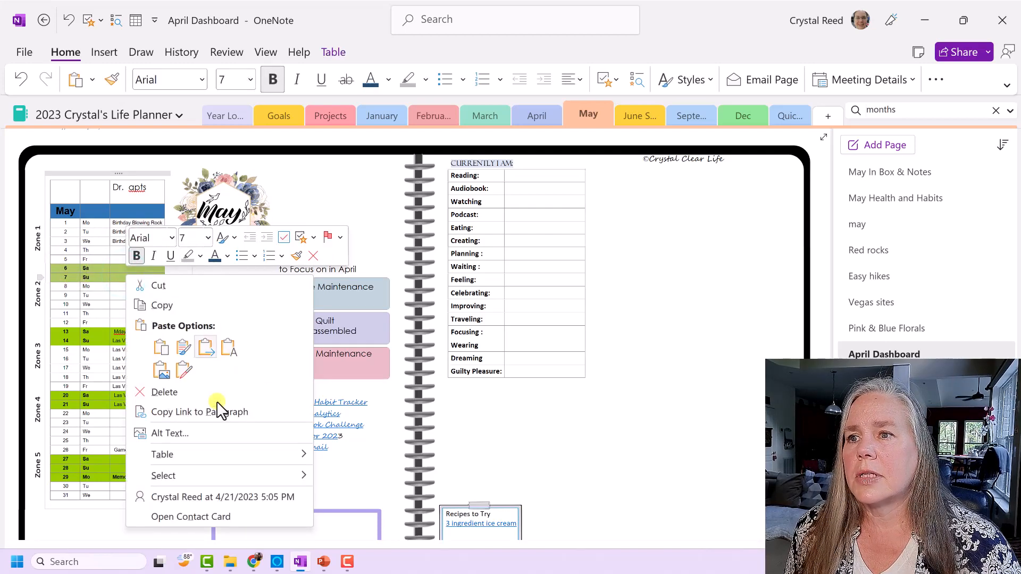
mouse_move(228, 455)
click(337, 461)
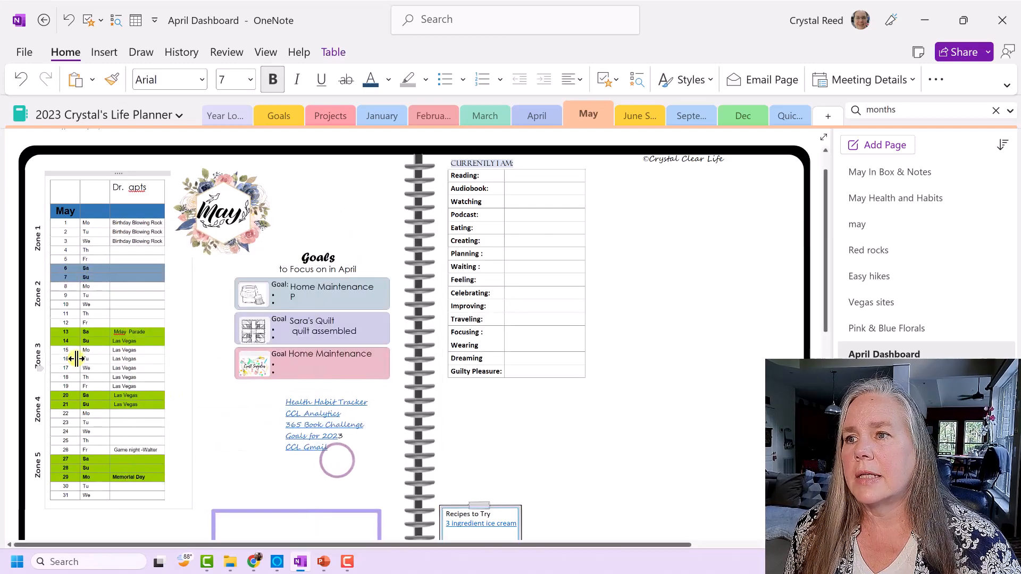
drag(59, 333, 123, 340)
right_click(123, 341)
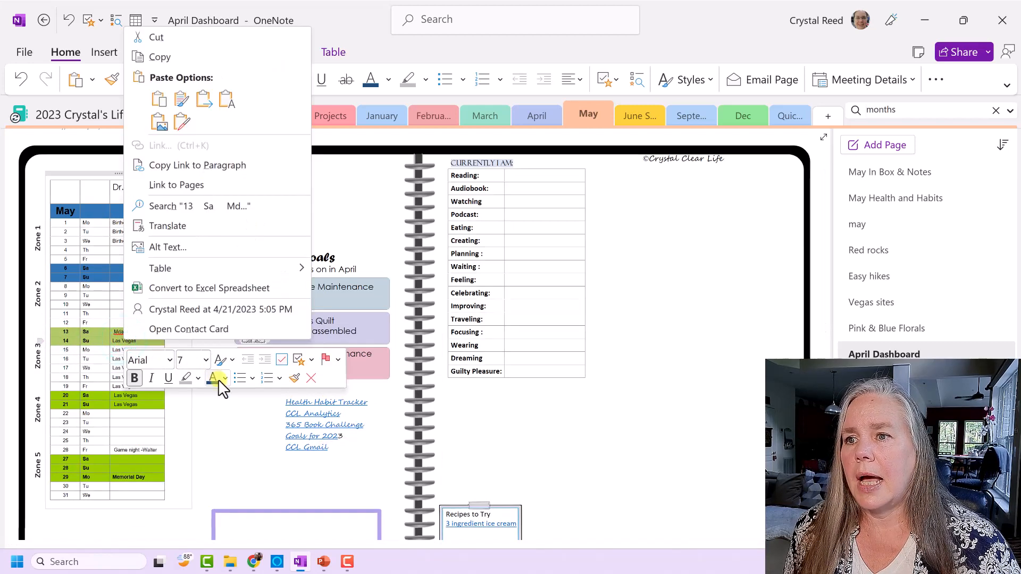
mouse_move(307, 268)
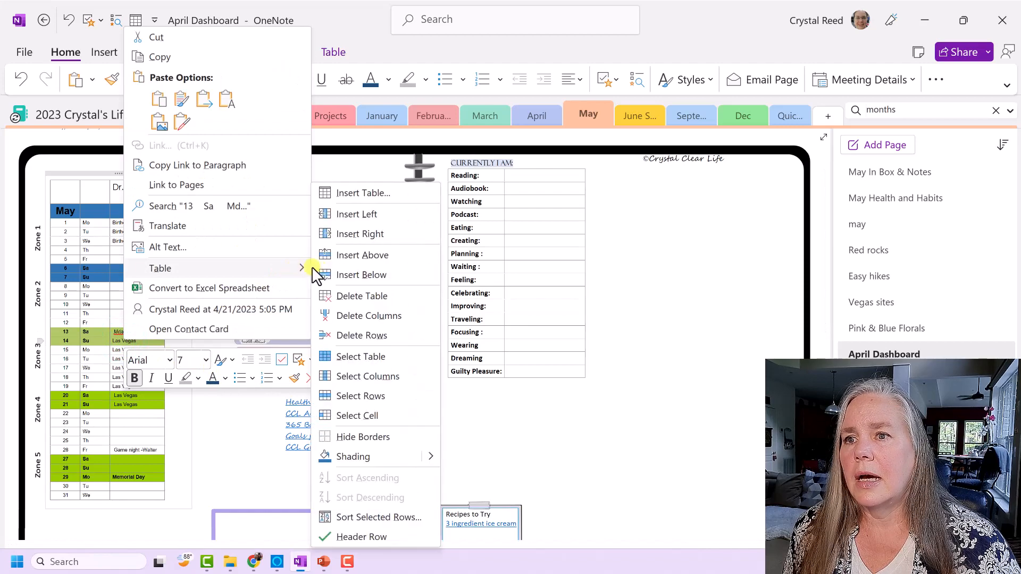
click(353, 456)
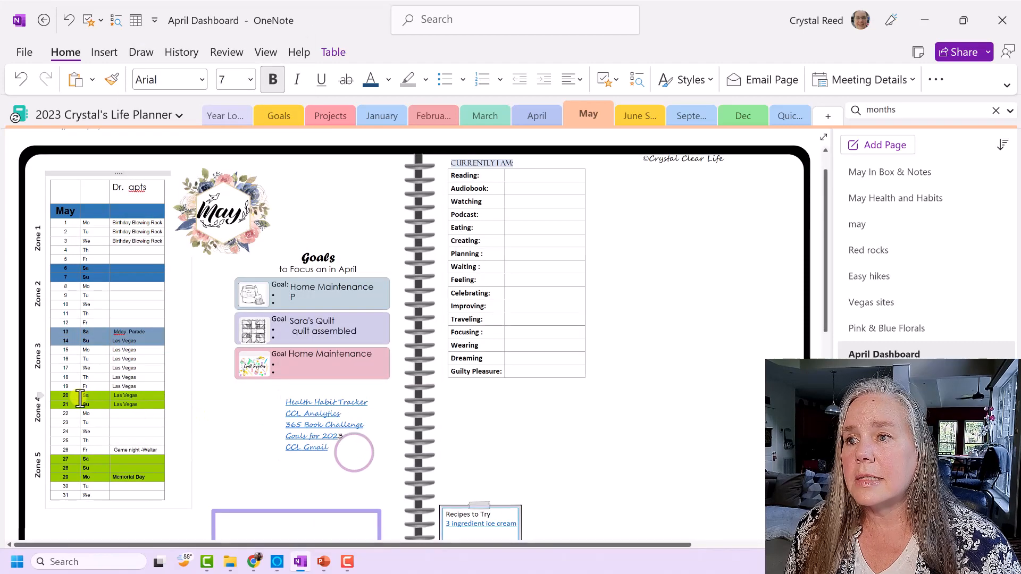
Step: Shade the May calendar rows for the 20th–21st and the 27th–29th in the same blue
drag(74, 395, 103, 408)
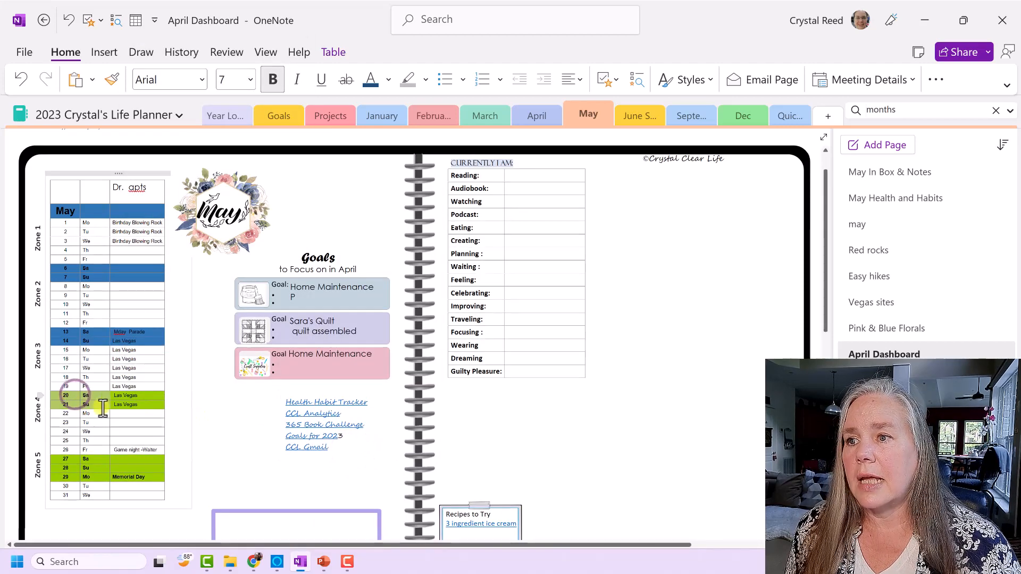
right_click(135, 405)
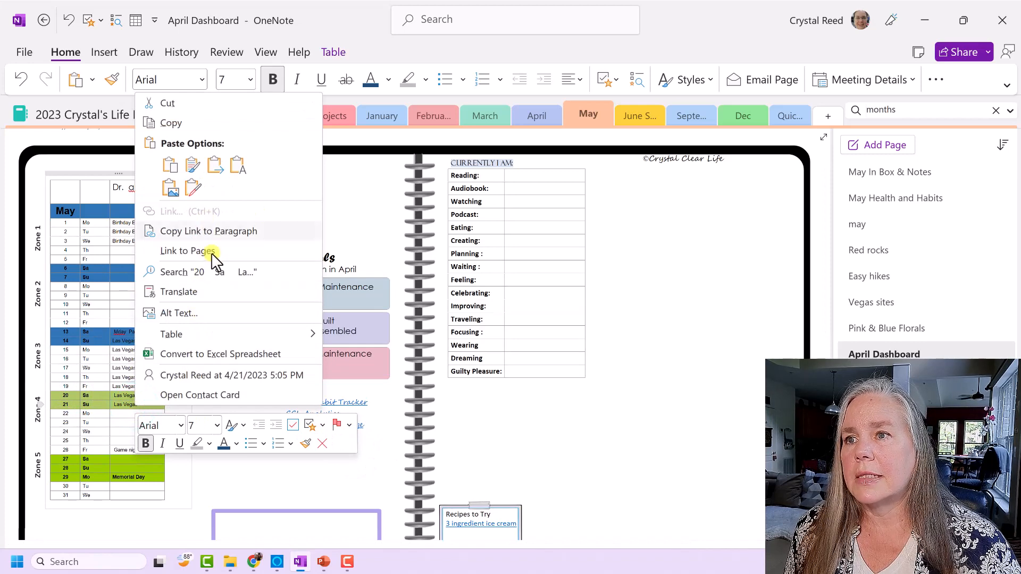
mouse_move(253, 334)
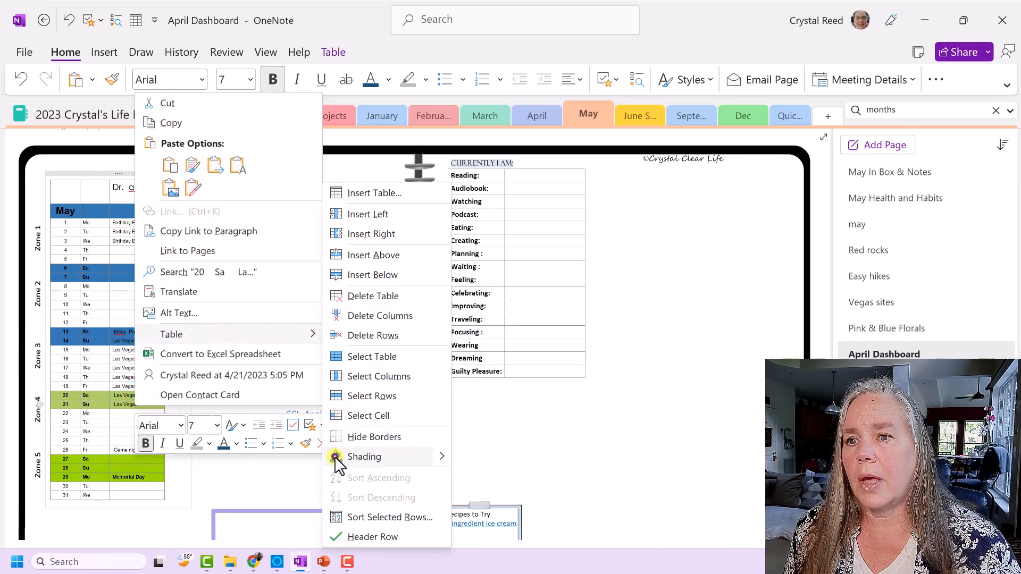
click(337, 456)
drag(56, 459, 137, 477)
right_click(140, 474)
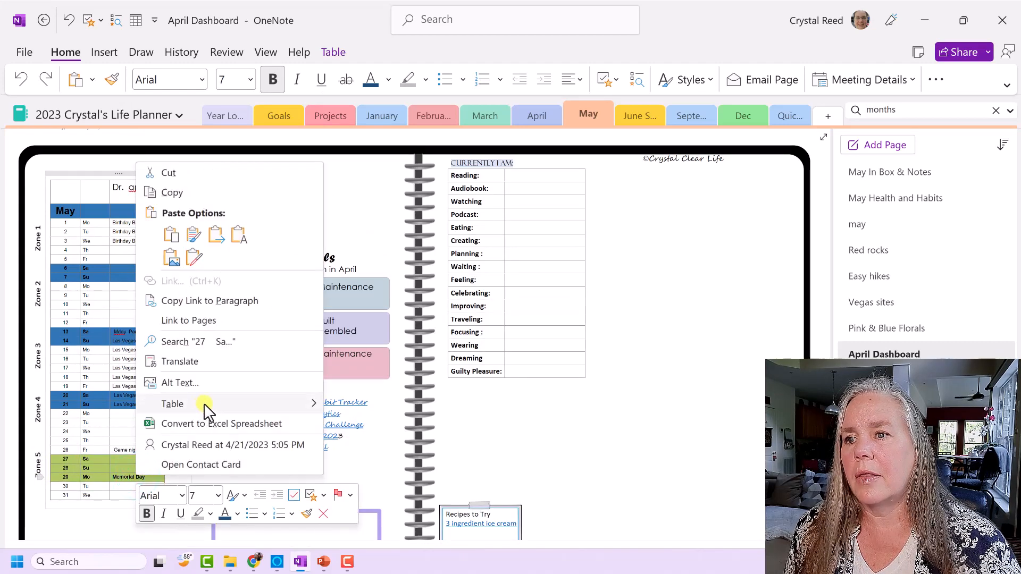
mouse_move(296, 405)
click(348, 462)
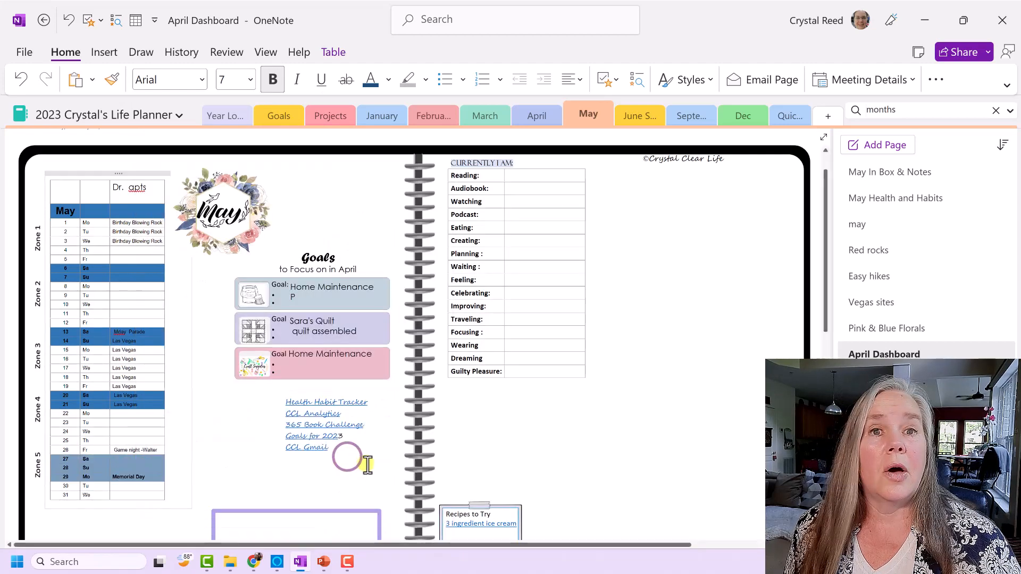
click(374, 466)
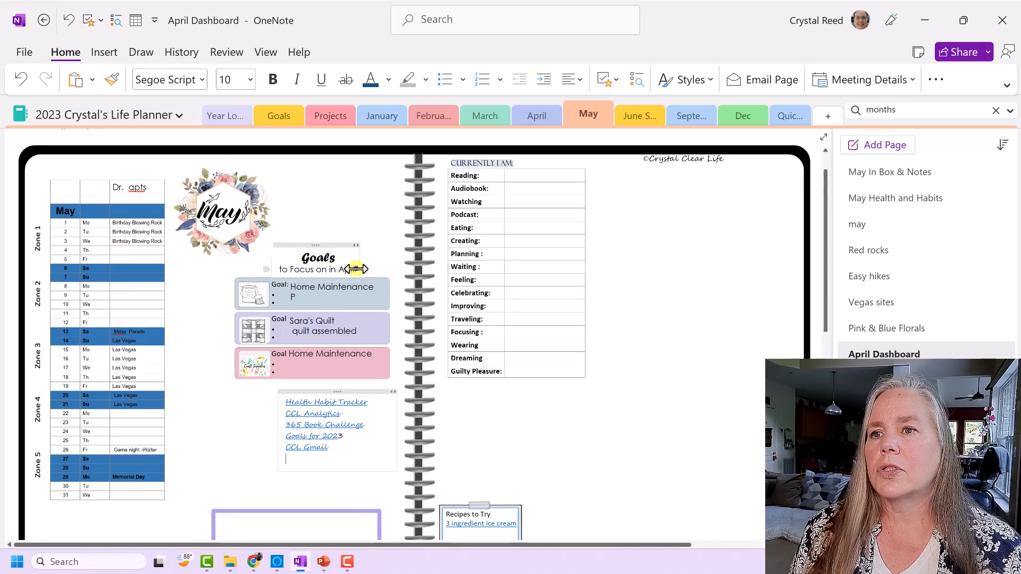
Step: Change the month in the Goals subtitle so it reads "to Focus on in May"
click(355, 268)
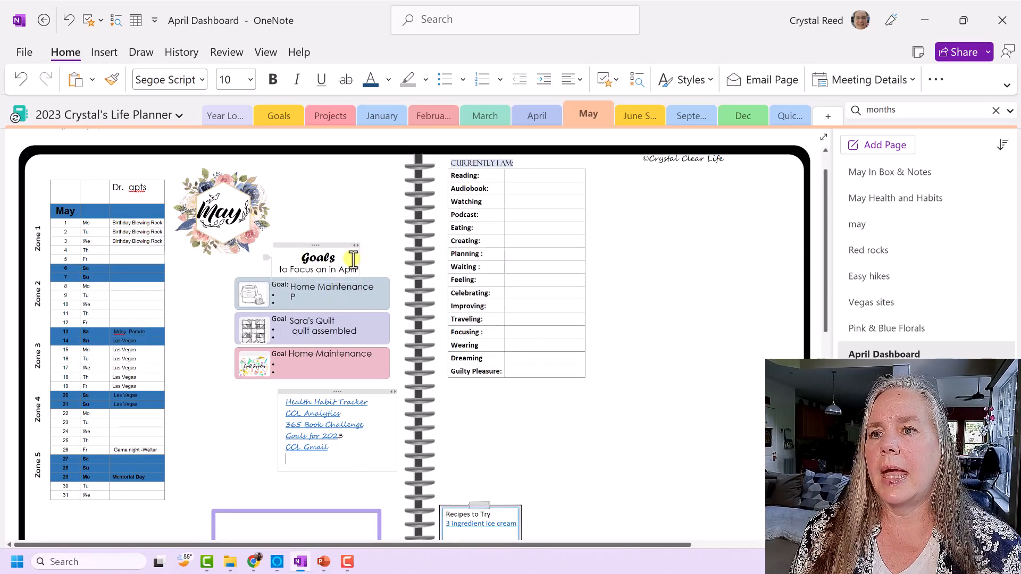
click(354, 268)
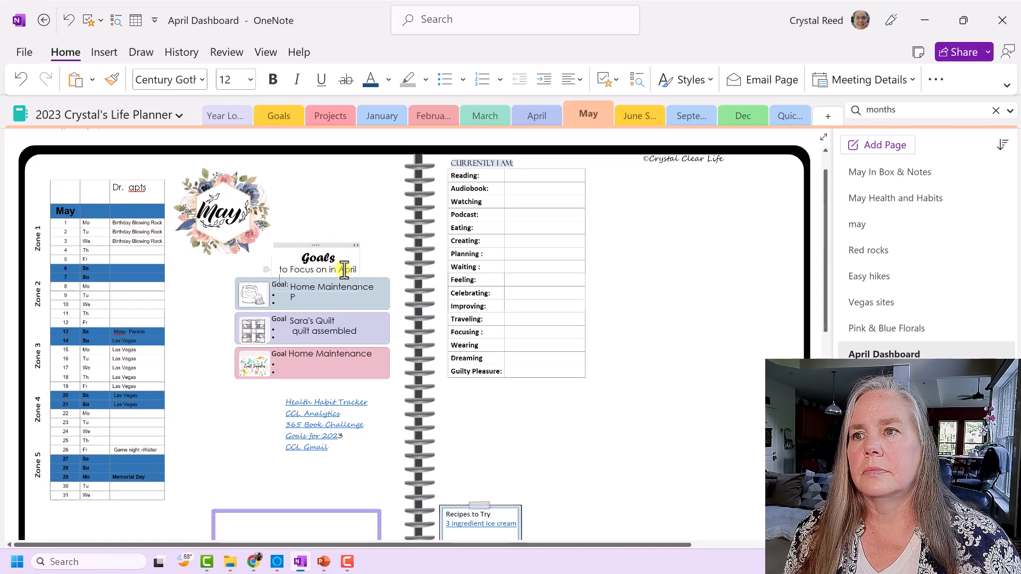
double_click(340, 270)
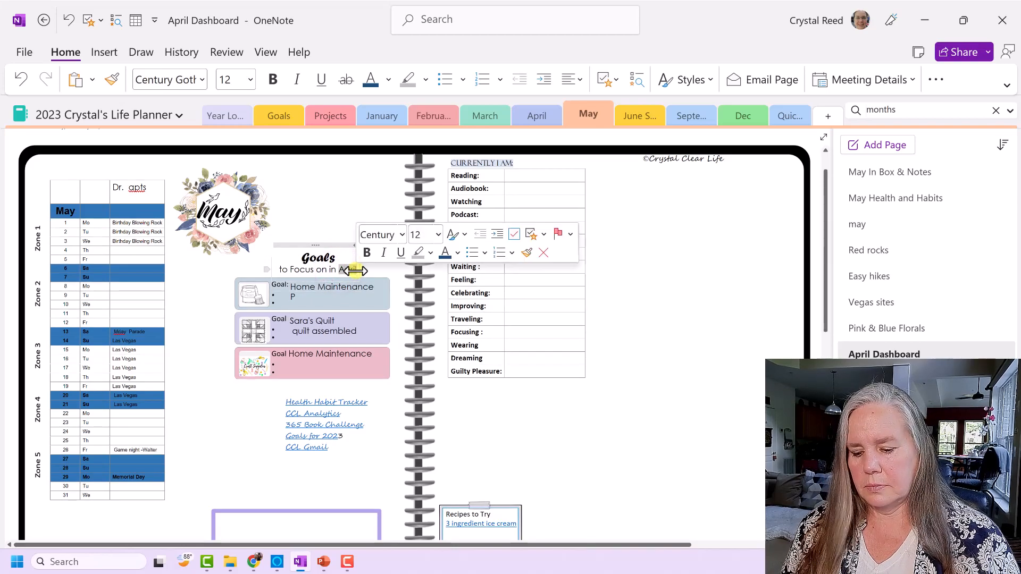
text(May)
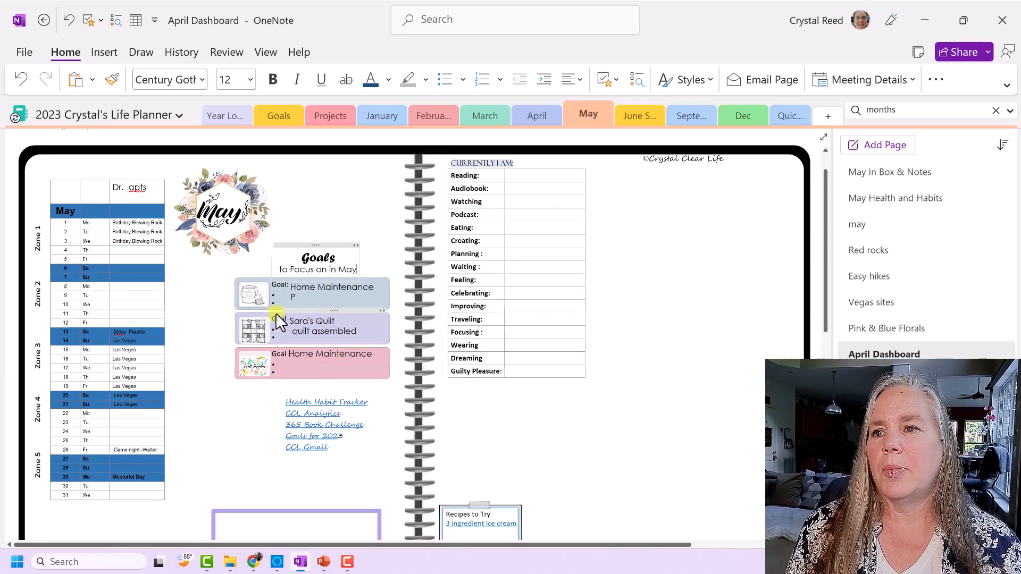
Step: Replace the stray letter beneath Home Maintenance in the first goal box with "Paint door frames"
scroll(261, 304, up, 5)
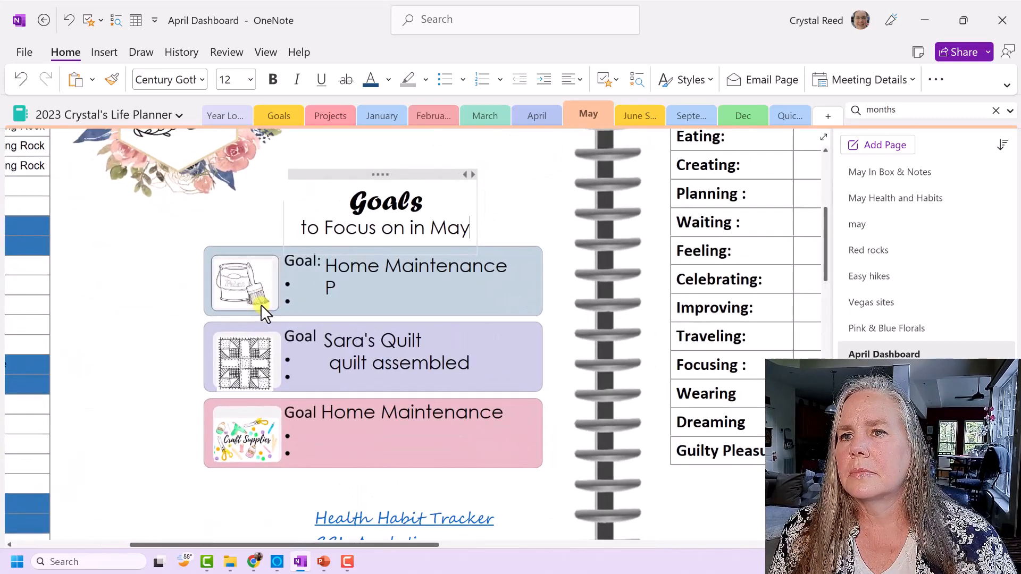
scroll(261, 304, up, 2)
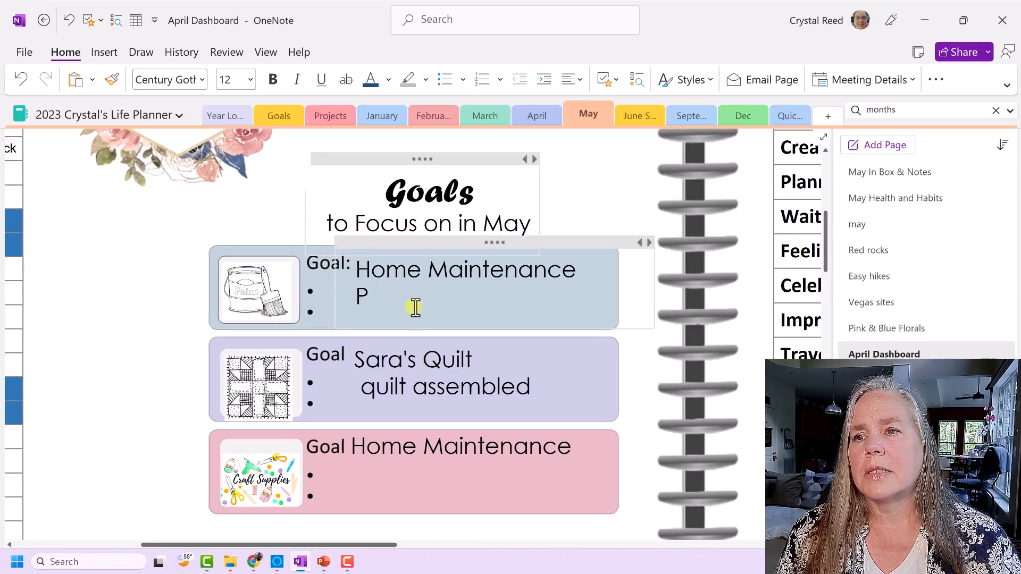
click(388, 298)
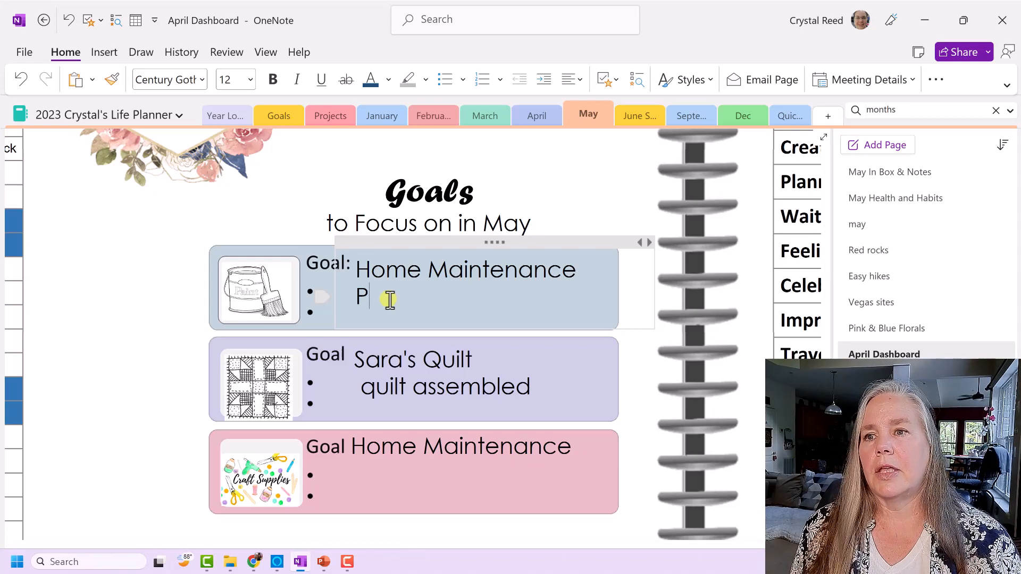
key(BackSpace)
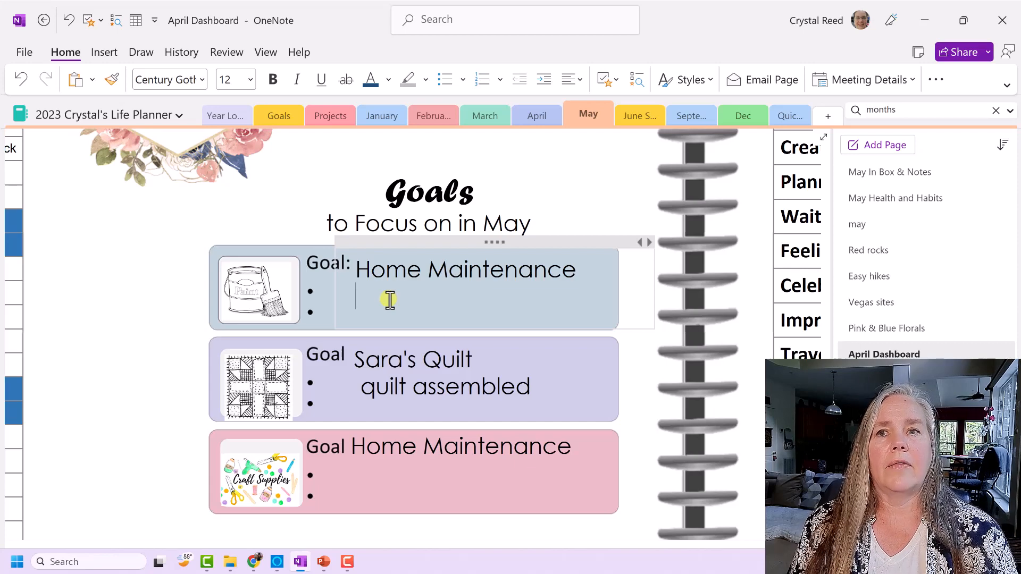
text(p)
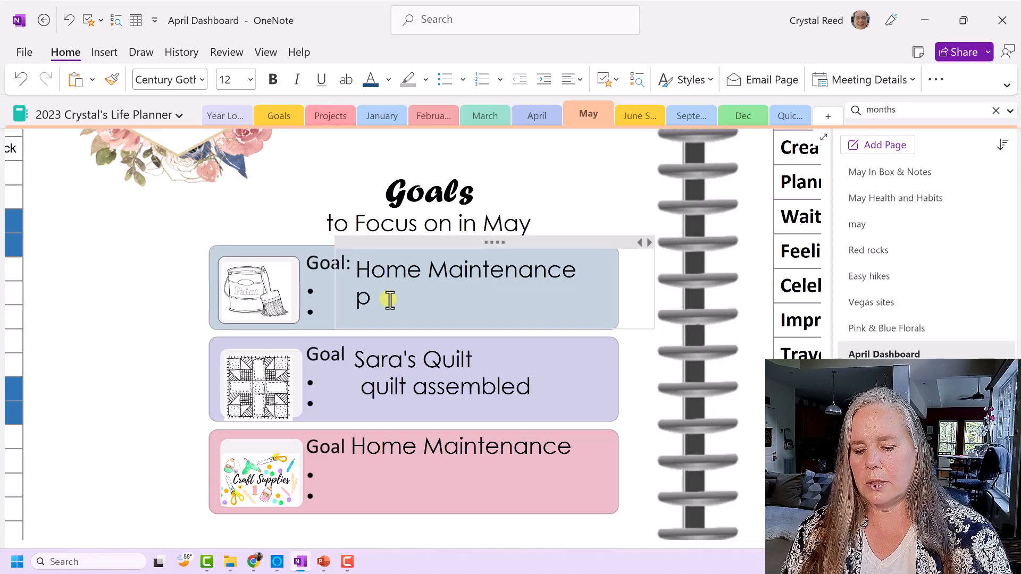
text(aint )
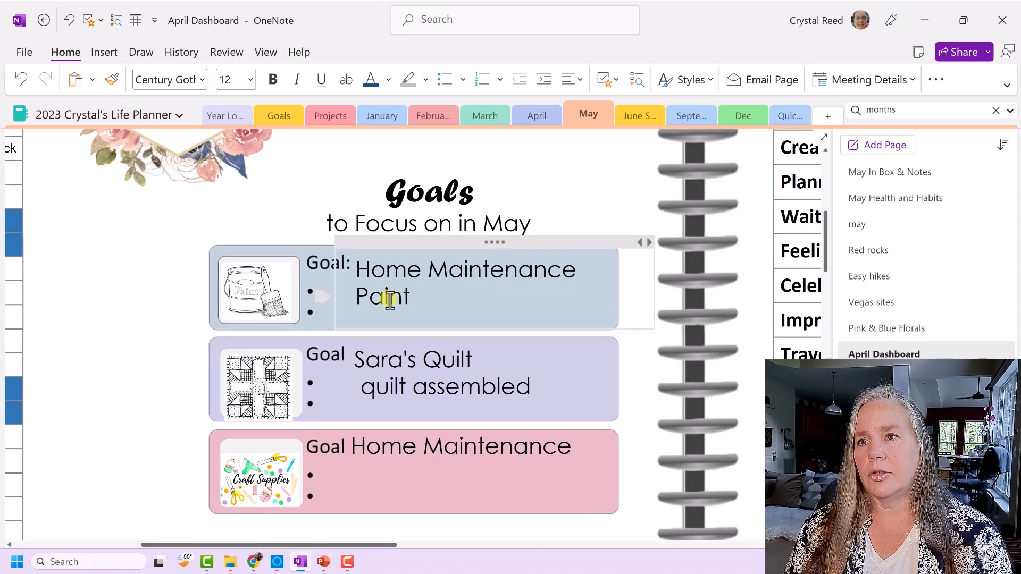
text(door f)
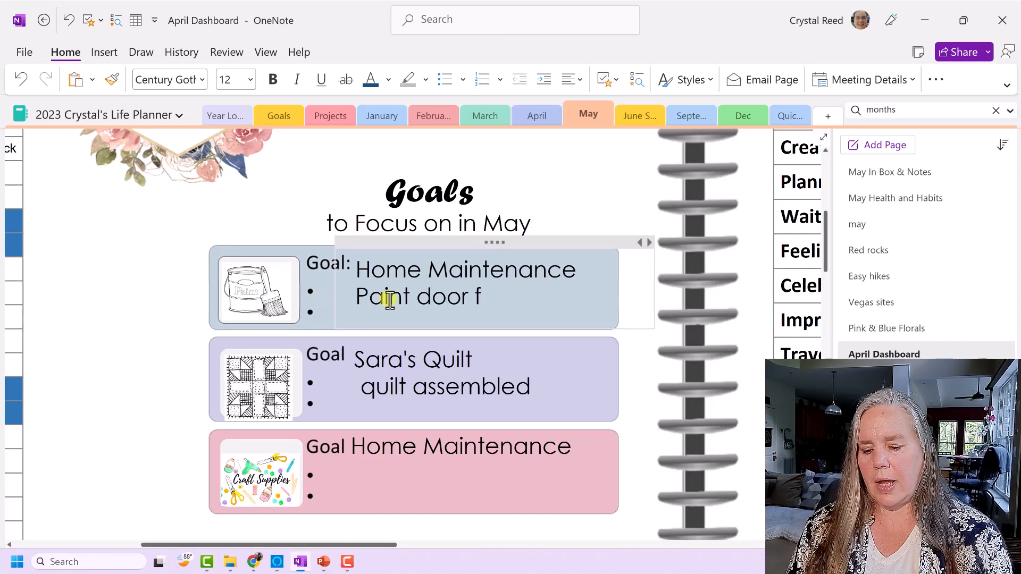
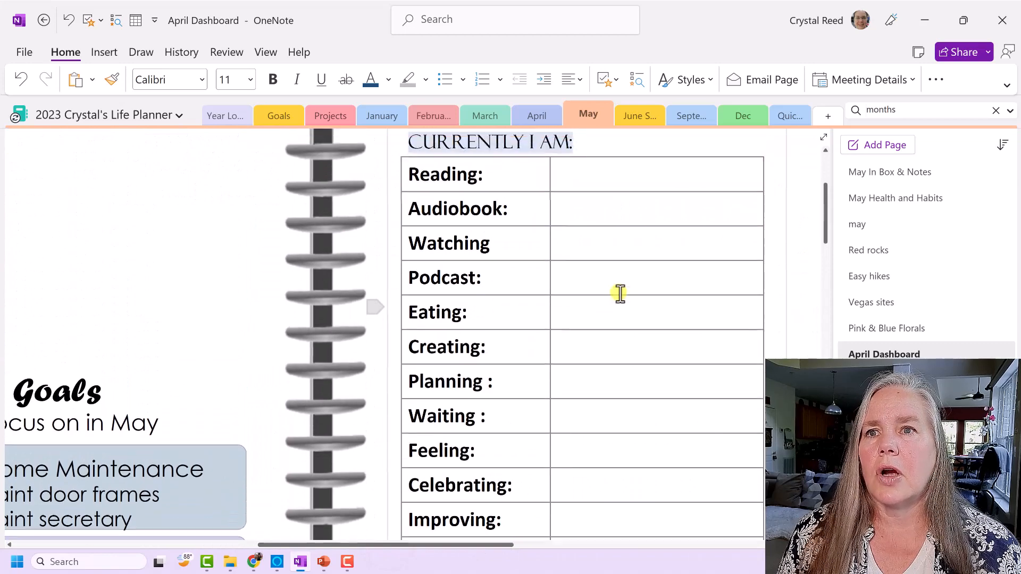
Step: Change the highlight colour of the "Currently I Am:" heading to light peach
click(598, 195)
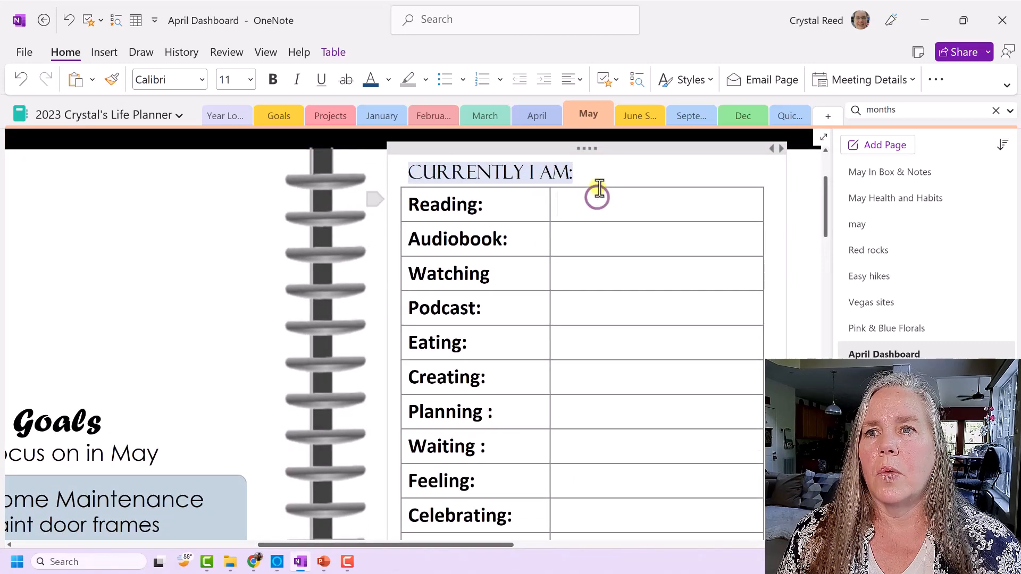
click(593, 178)
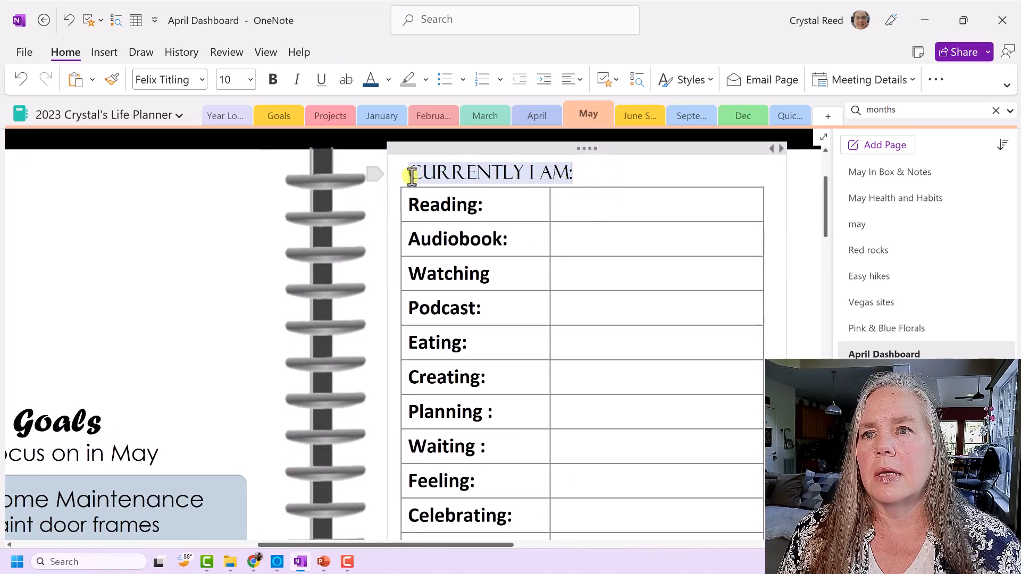
drag(437, 173, 577, 176)
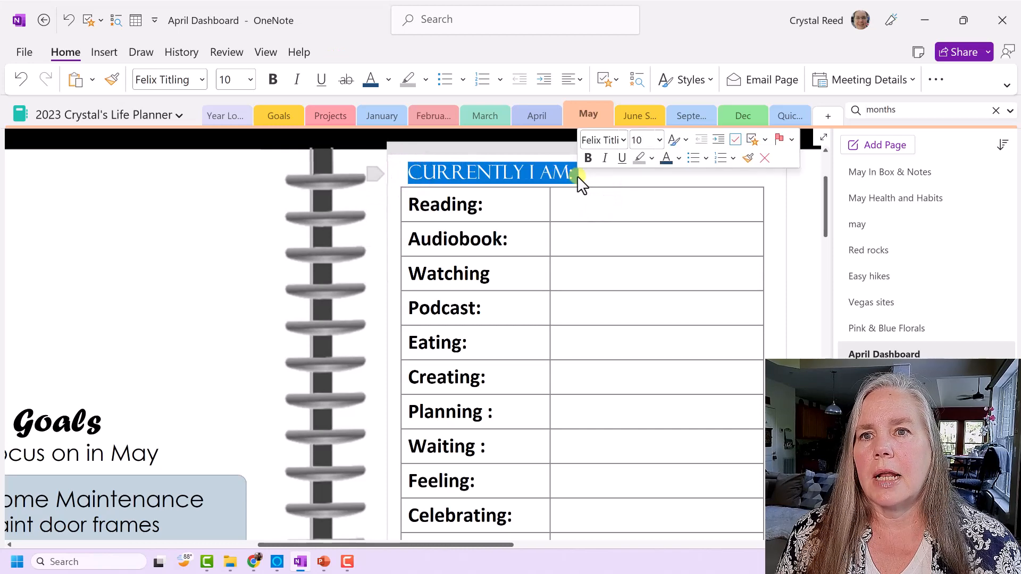
click(651, 157)
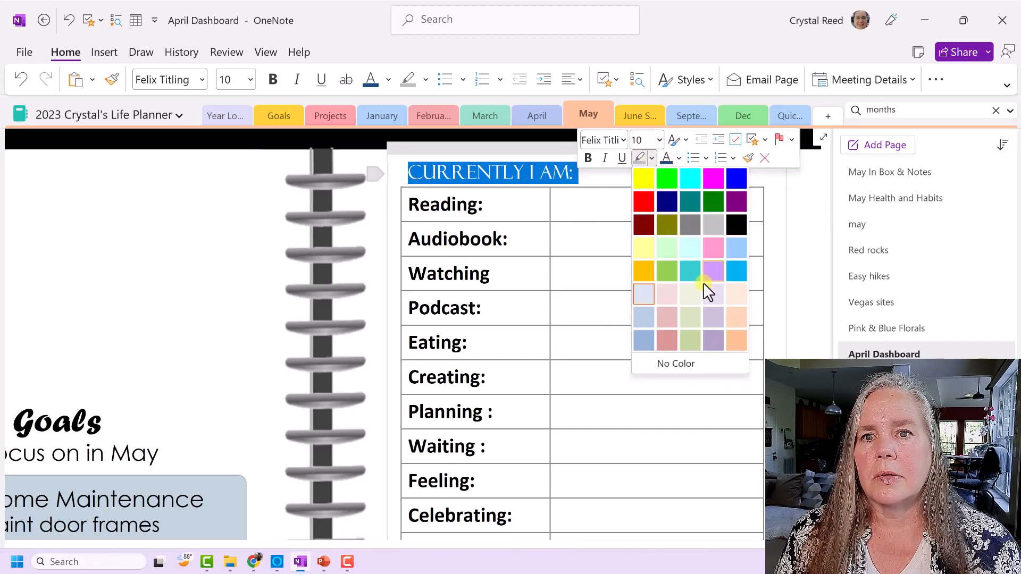
click(734, 292)
click(671, 307)
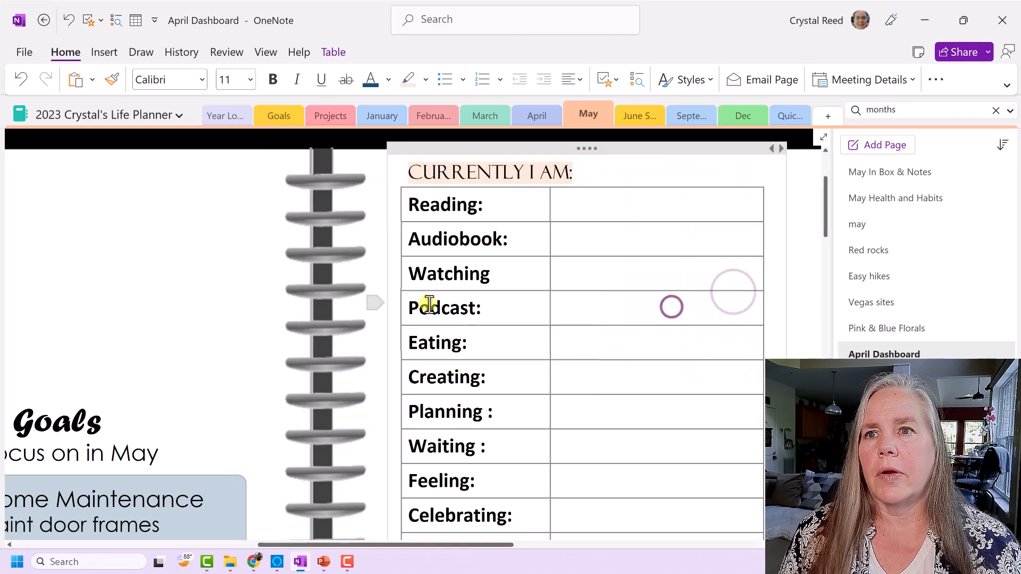
Step: Copy the May "In the Garden" note from the Master Gardener Year page in the yearly section
click(258, 294)
drag(378, 545, 423, 534)
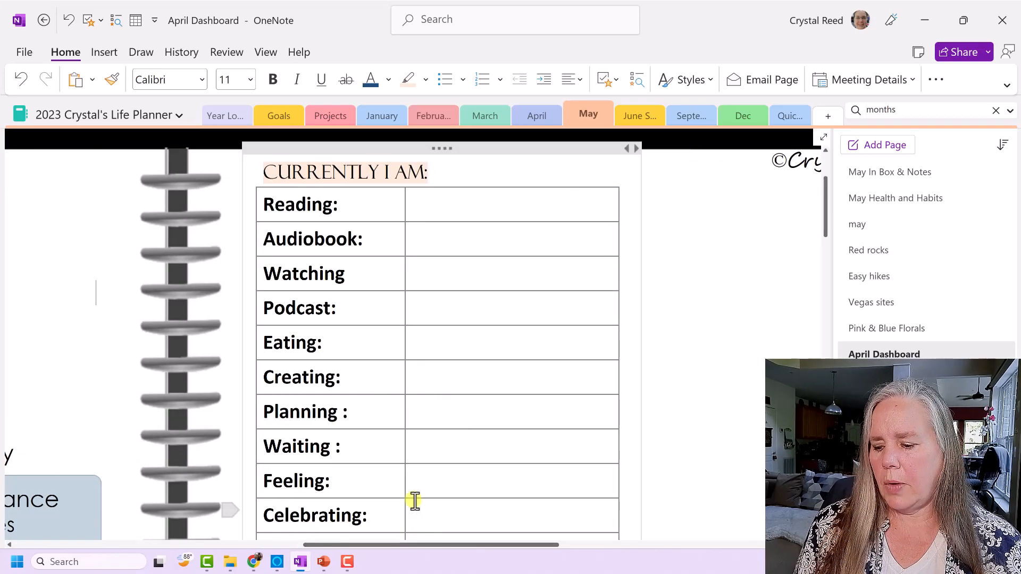
scroll(415, 501, down, 5)
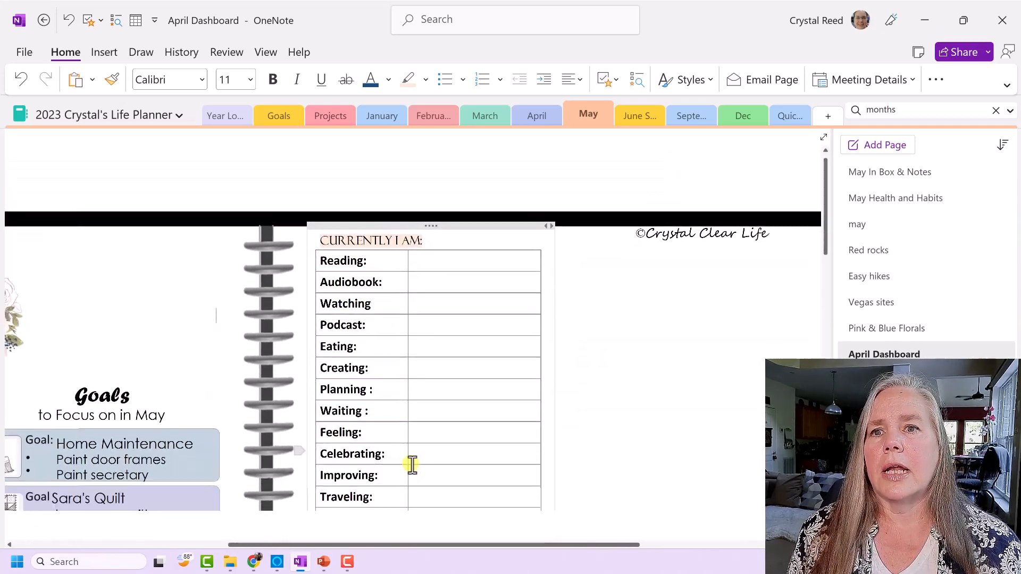
scroll(412, 465, down, 5)
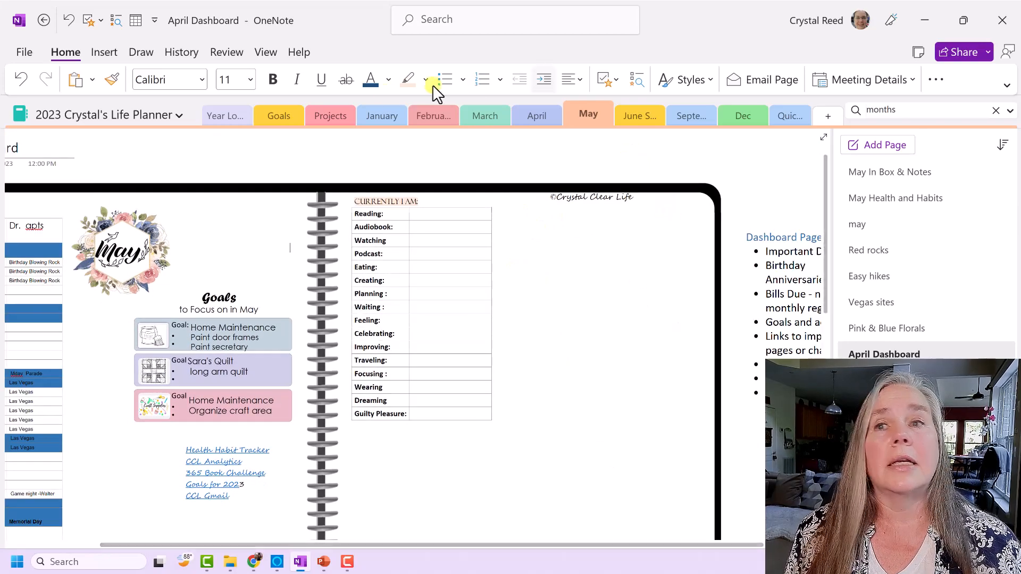
click(216, 117)
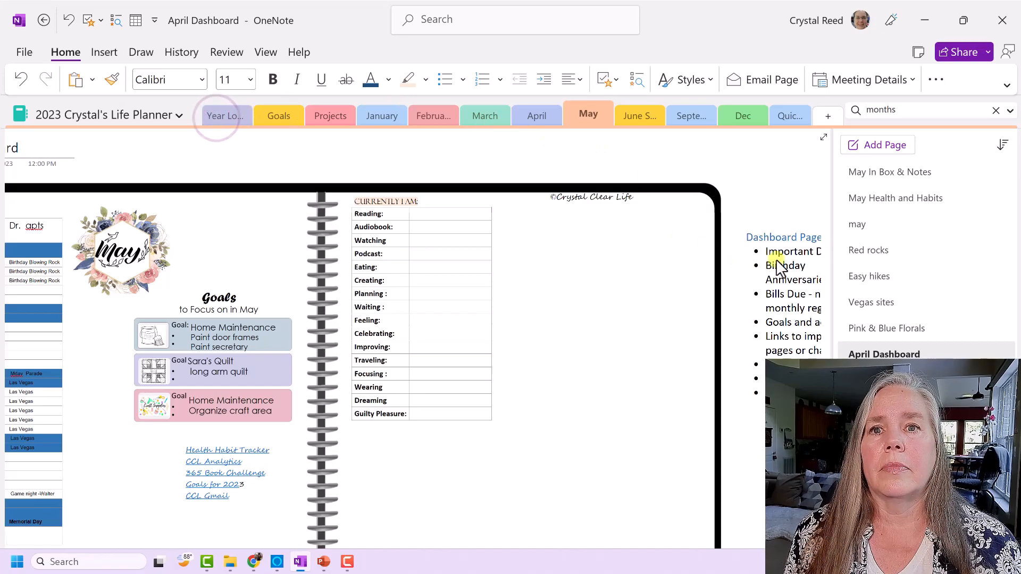
click(898, 254)
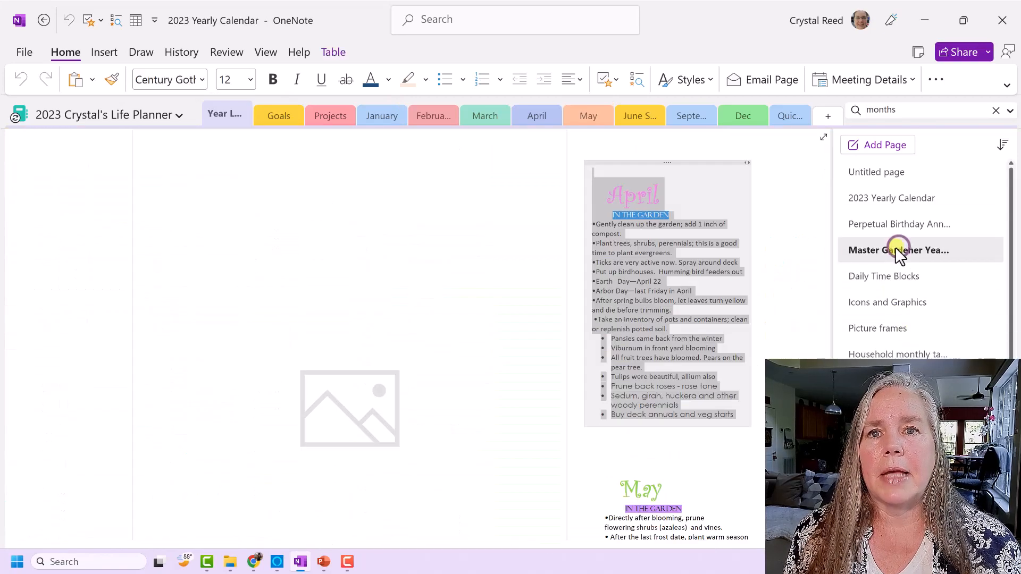
scroll(614, 342, down, 3)
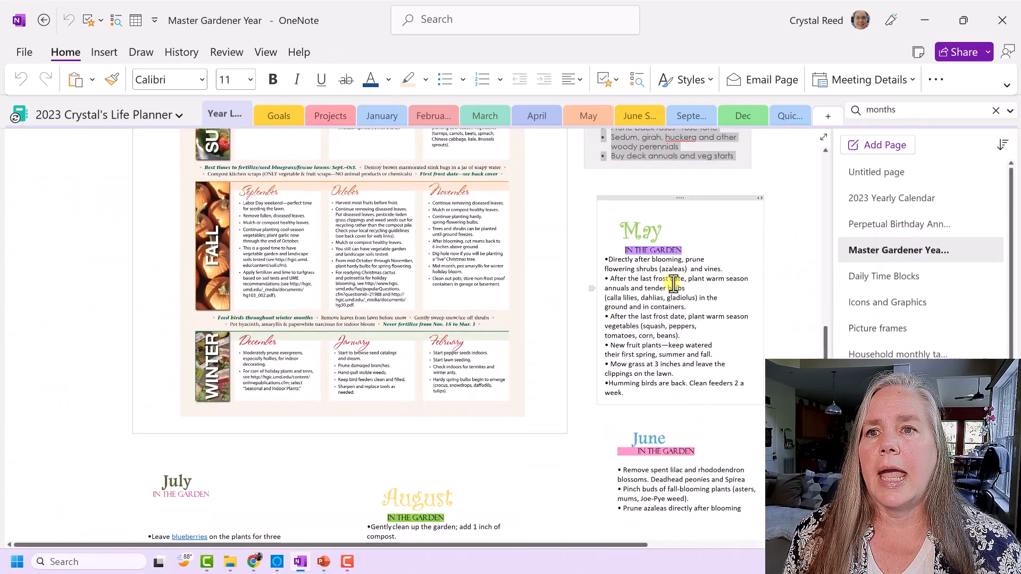
click(681, 199)
right_click(680, 198)
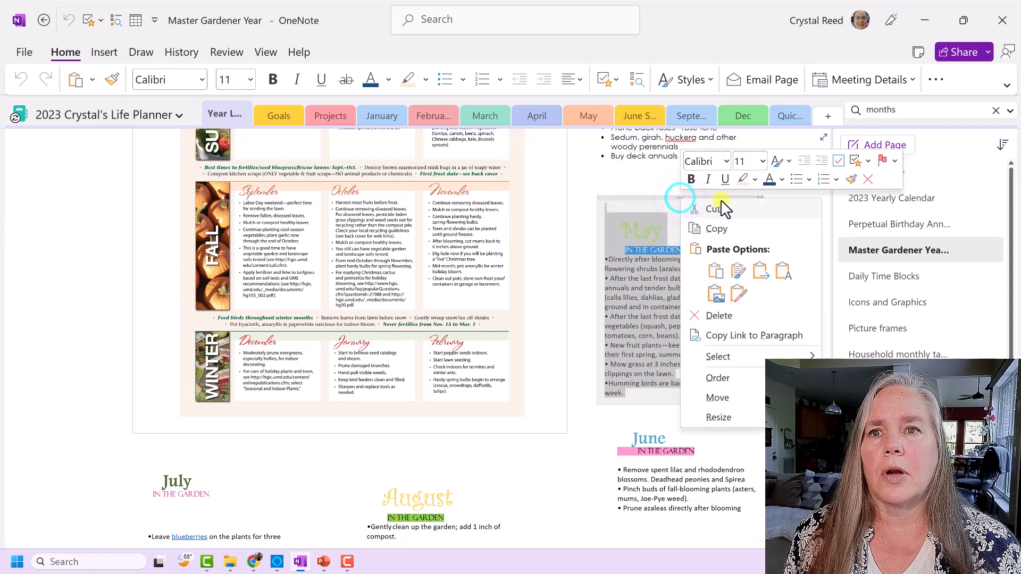
click(717, 230)
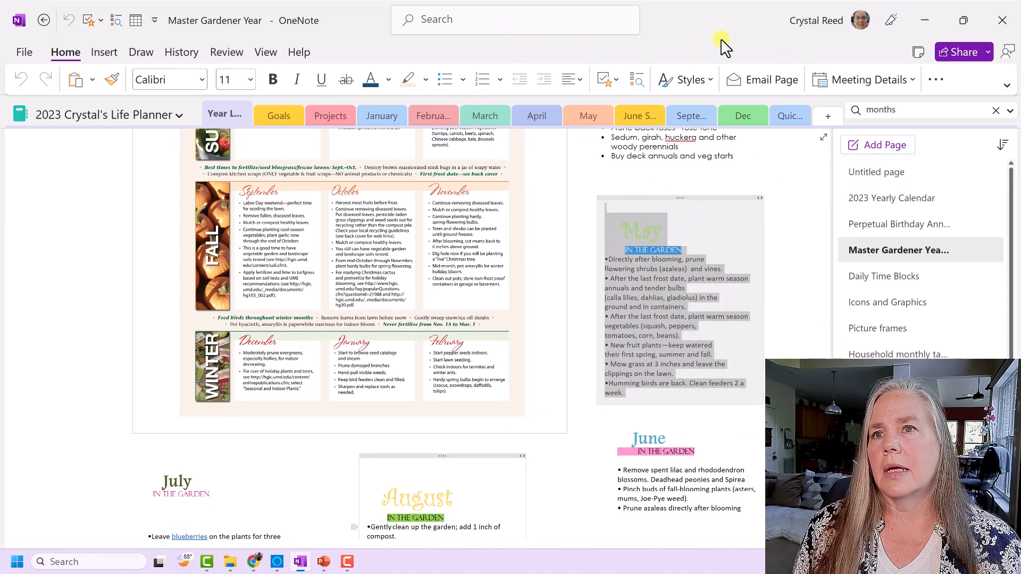
Step: Paste the garden note on the April Dashboard page in the May section and position it beside the "Currently I Am:" table
click(596, 114)
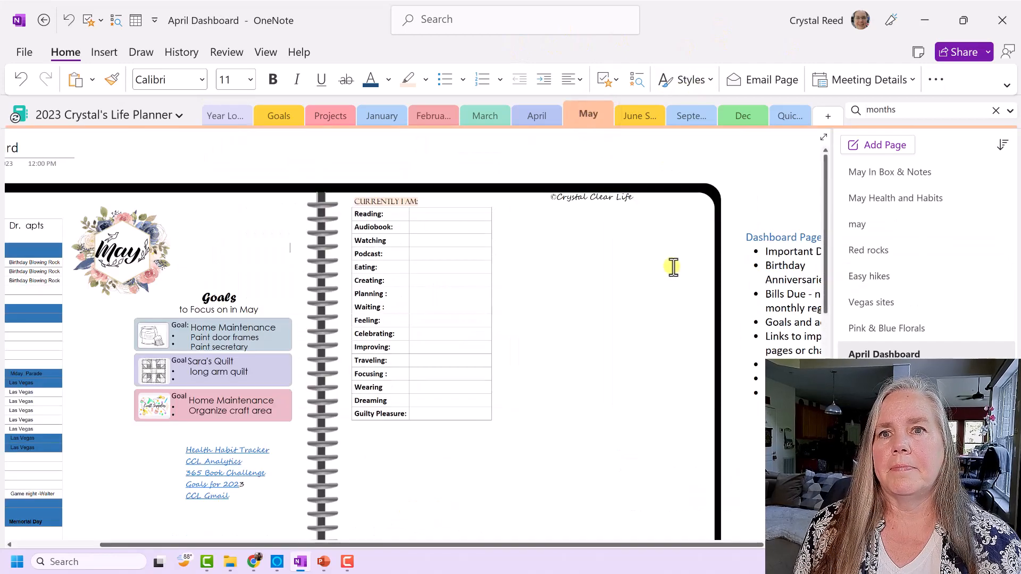
right_click(560, 239)
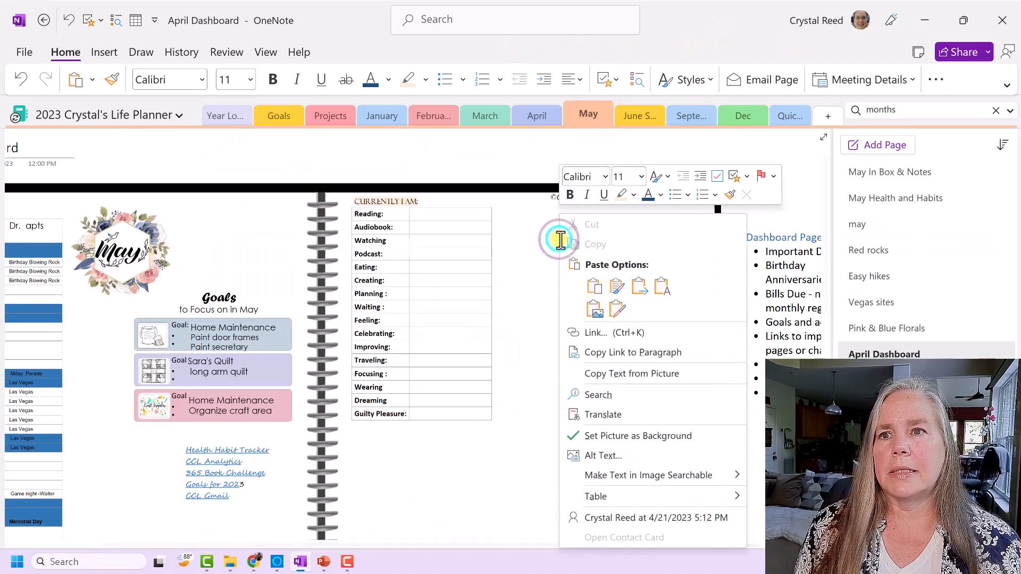
click(551, 241)
key(ctrl+v)
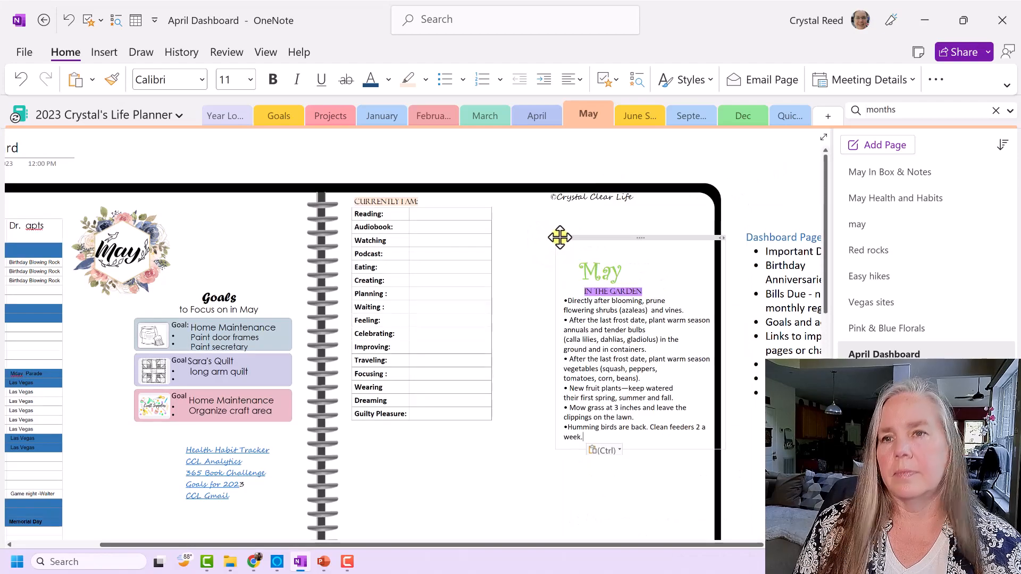
drag(637, 236, 598, 209)
click(696, 287)
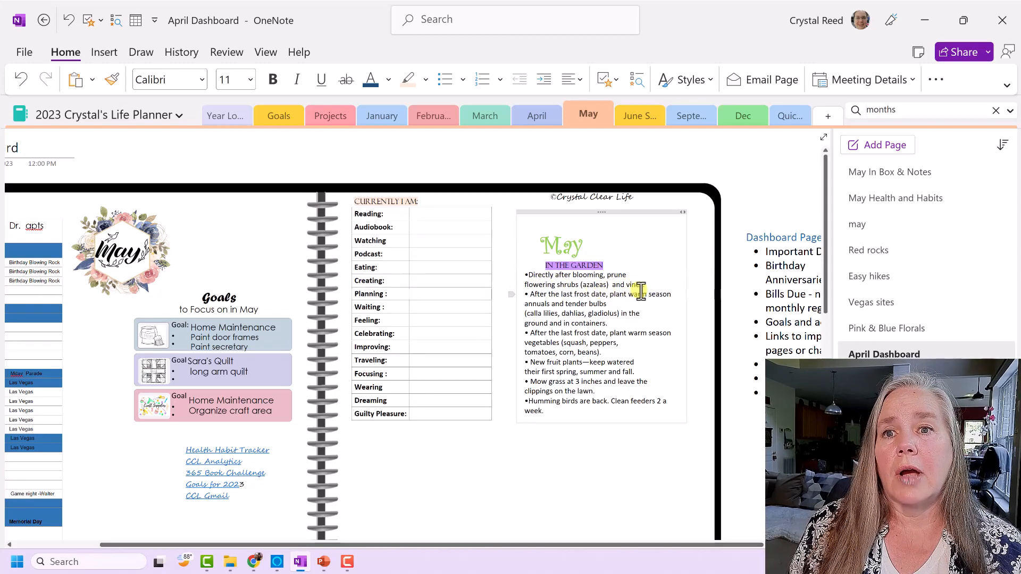
Step: Tag the garden item about pruning flowering shrubs directly after blooming with Garden Tasks
drag(531, 275, 541, 282)
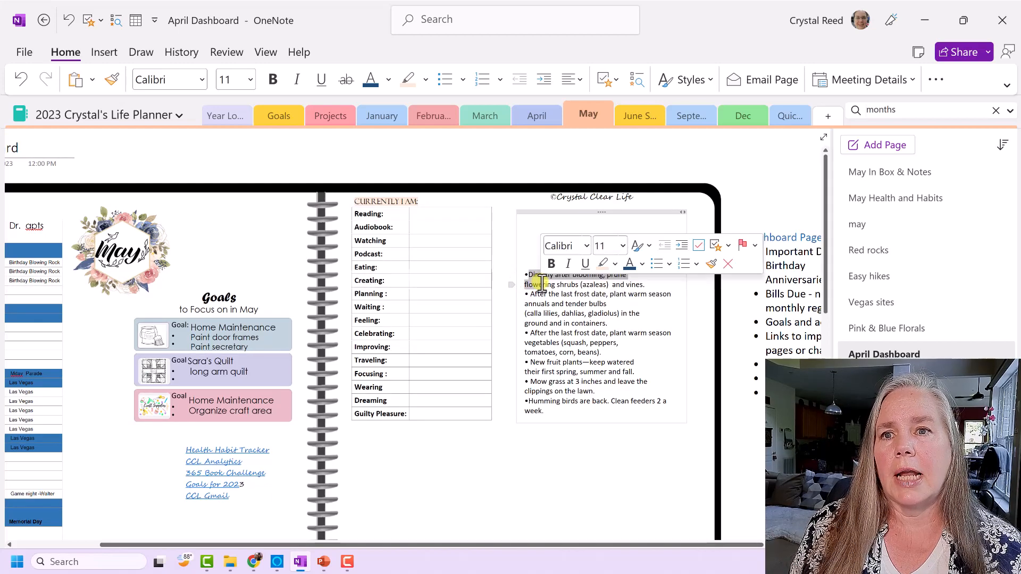
click(101, 19)
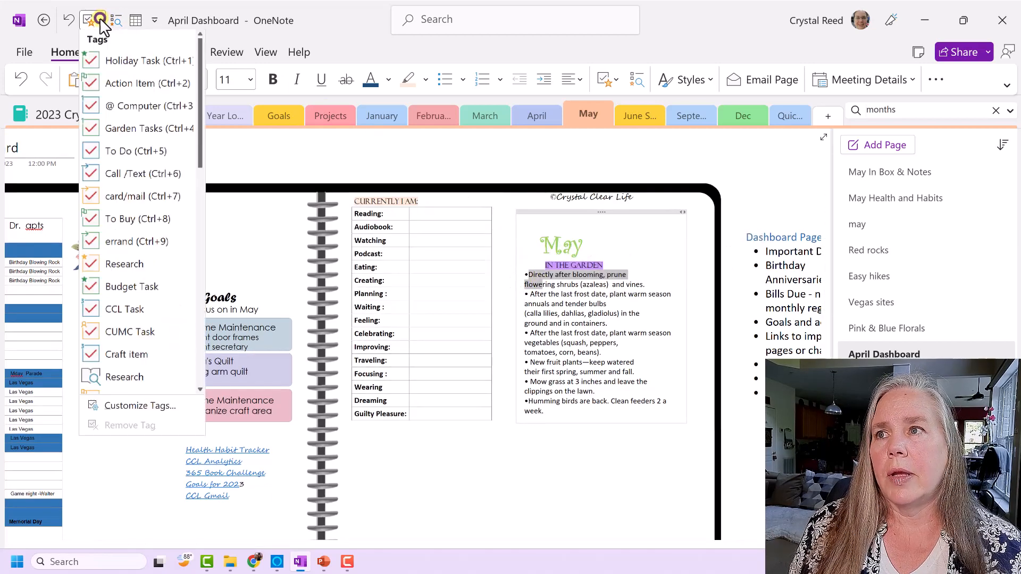
click(130, 129)
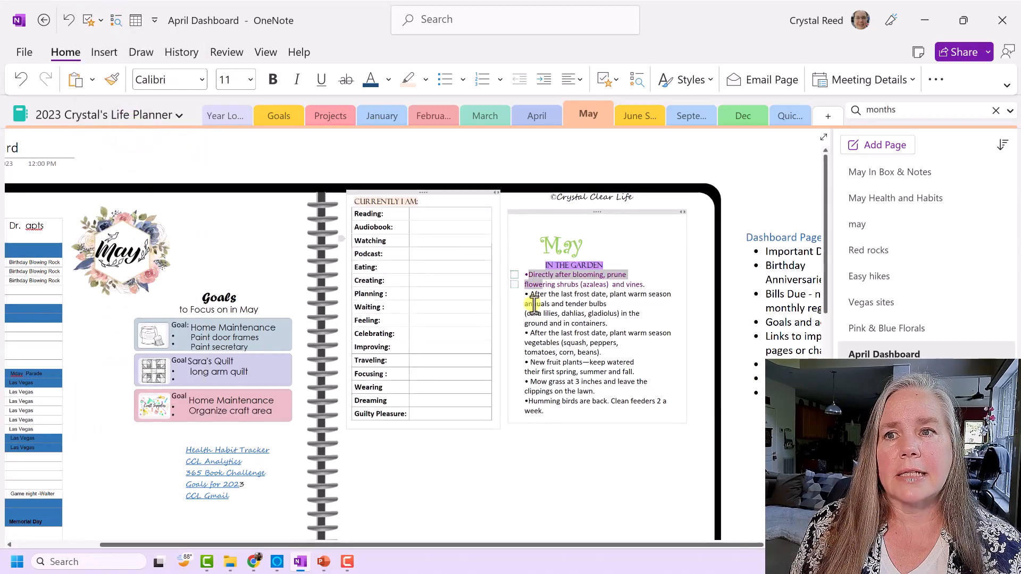
Step: Tag the garden item about planting warm season vegetables after the last frost date with Garden Tasks
click(565, 343)
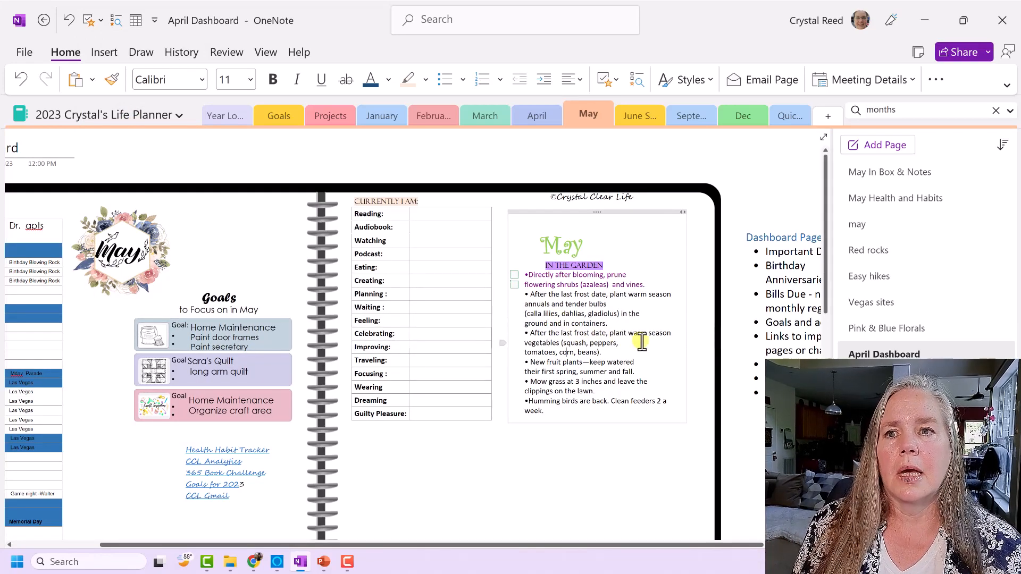
triple_click(540, 335)
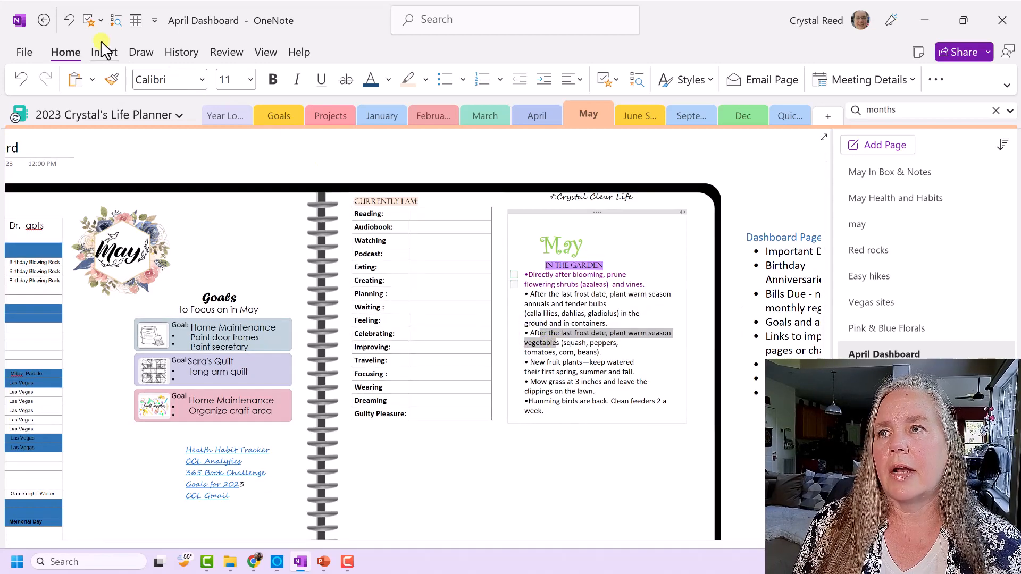
click(101, 21)
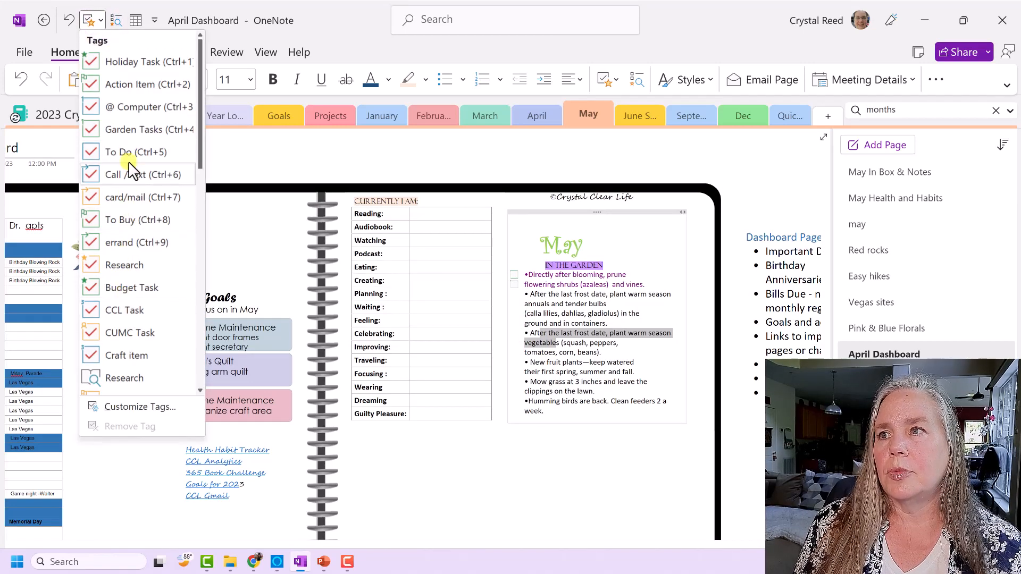
click(130, 130)
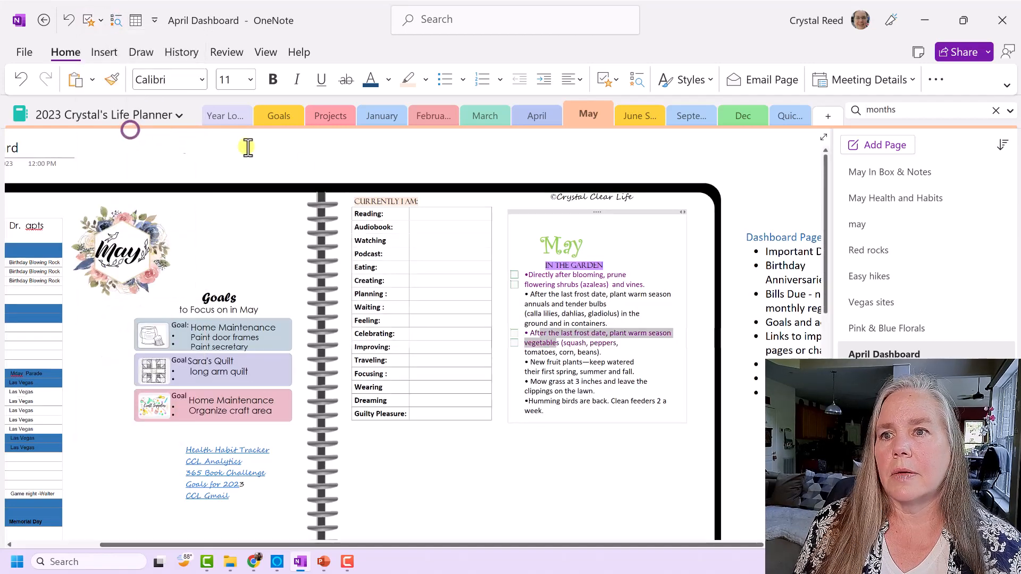
click(560, 392)
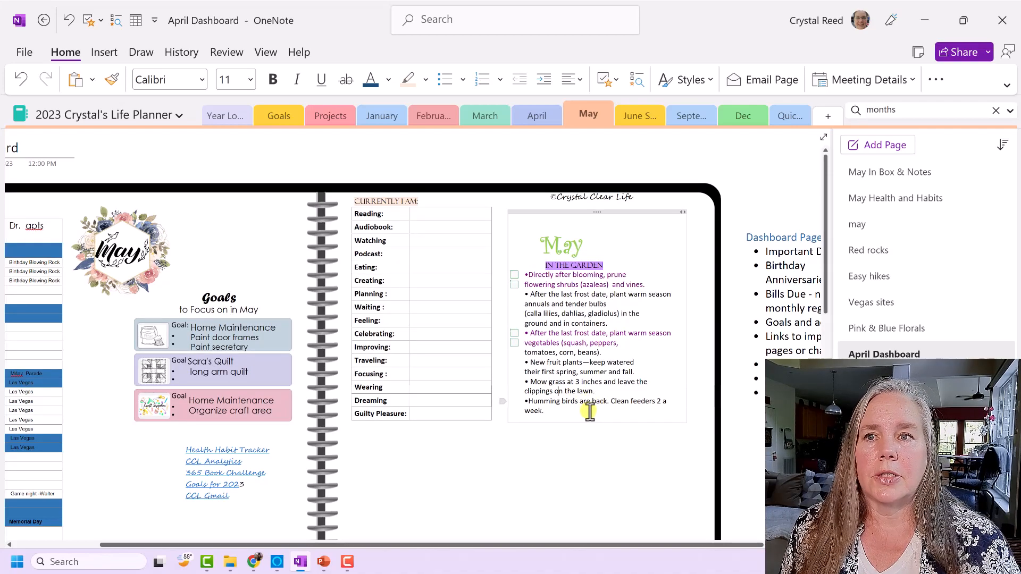
Step: Recolour the garden note's "May" title dark blue and highlight its "In the Garden" subtitle in light peach
double_click(563, 244)
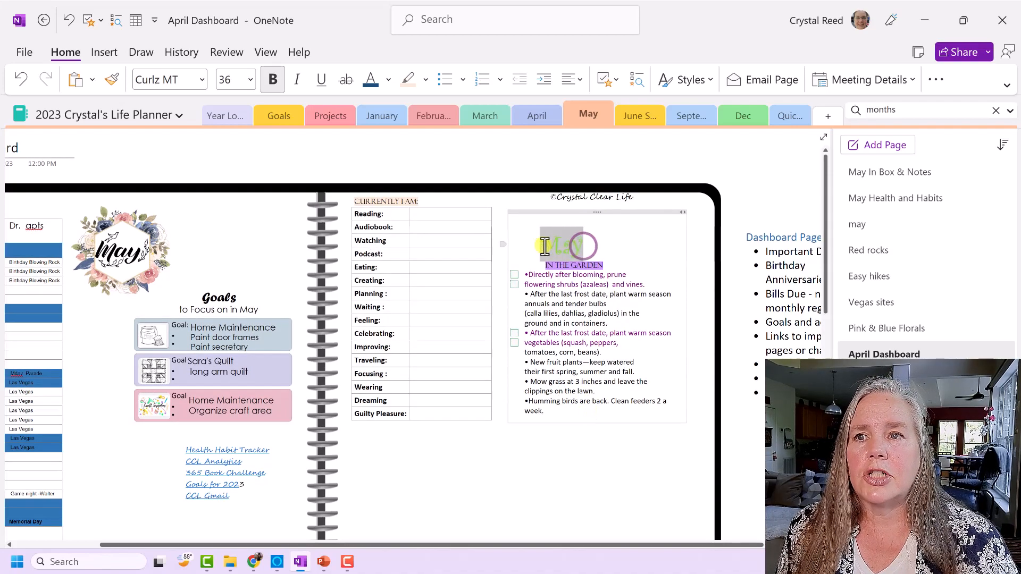
click(631, 224)
drag(611, 262, 546, 264)
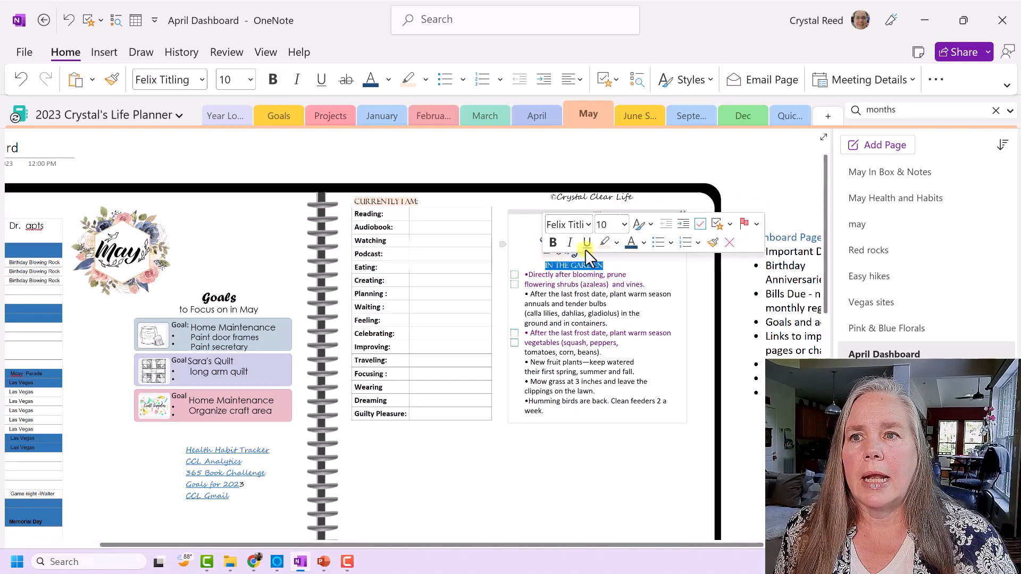
click(603, 245)
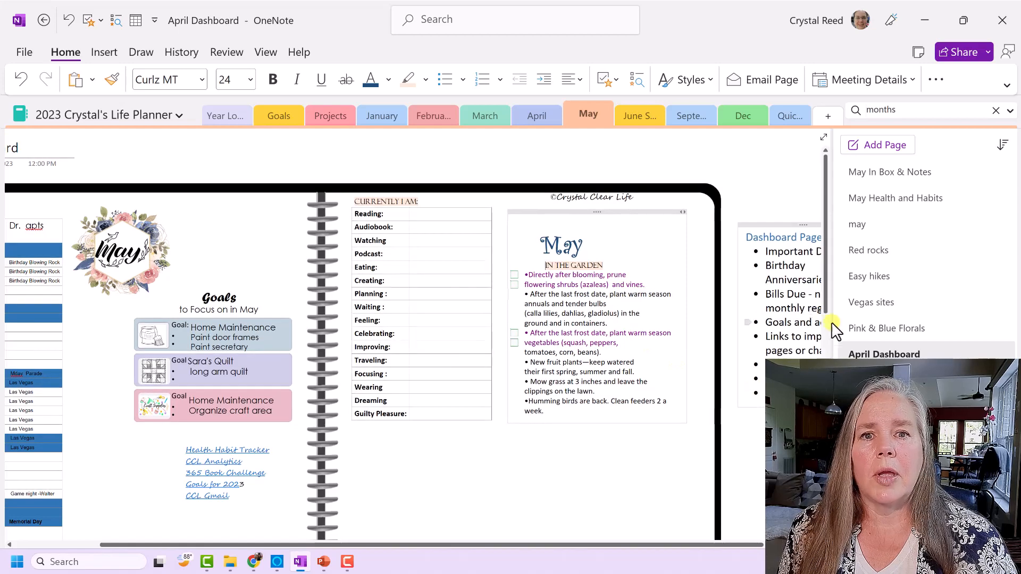
Step: Copy the corner bouquet picture with the pink rose and blue flowers from the Pink & Blue Florals page
click(874, 327)
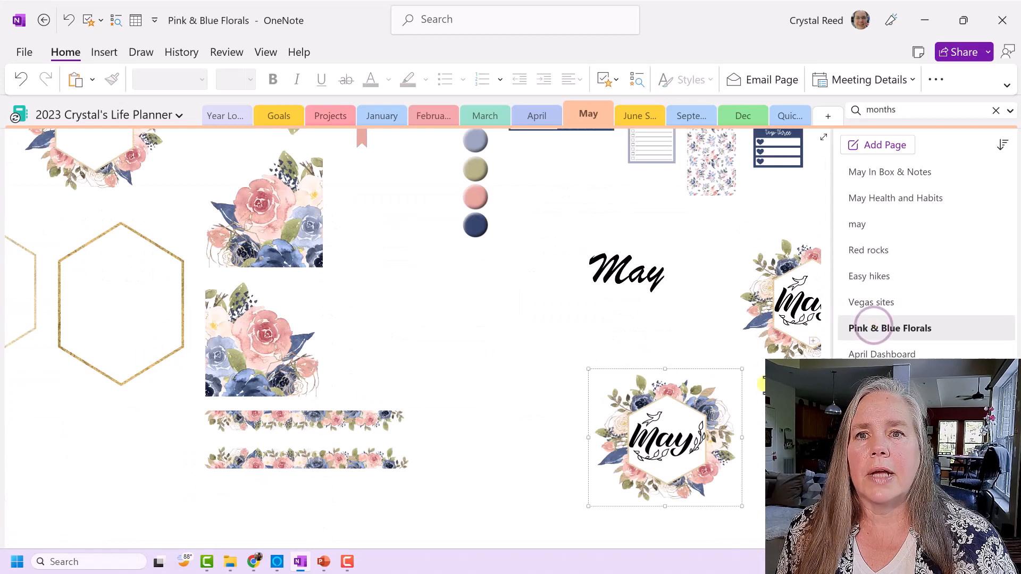
drag(496, 546, 255, 506)
scroll(319, 452, up, 5)
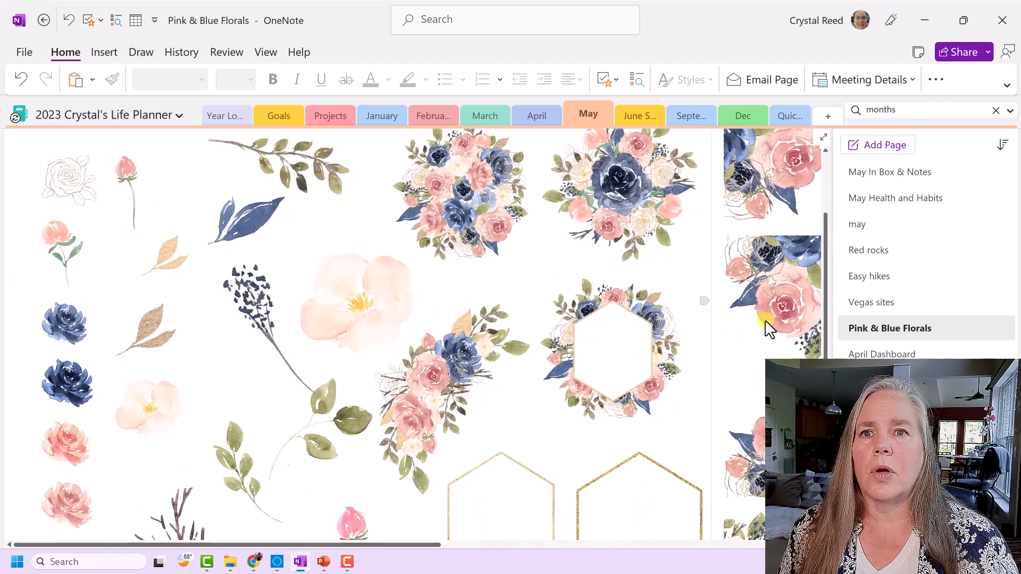
click(790, 305)
right_click(791, 305)
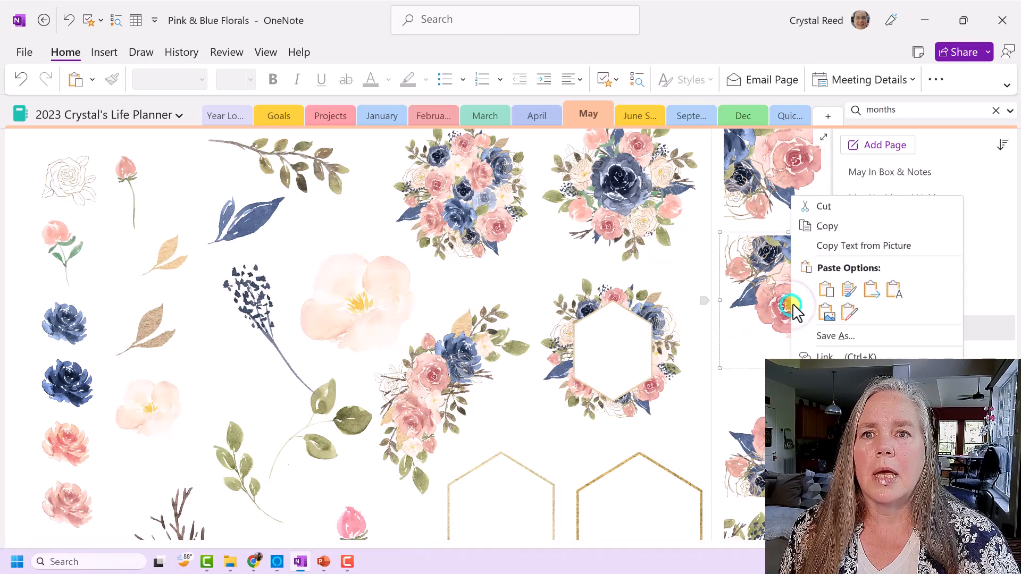
click(831, 225)
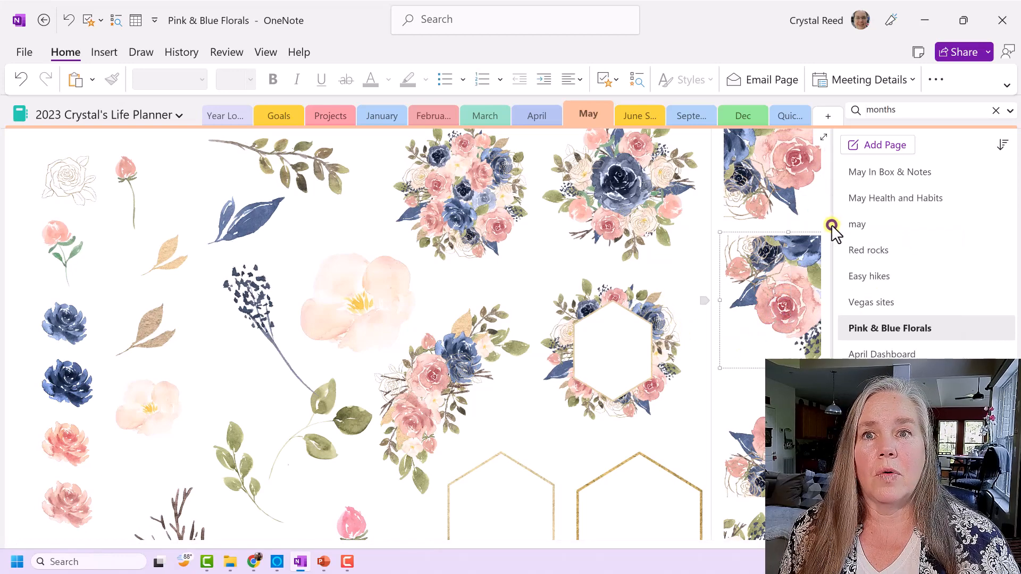
Step: Paste the corner bouquet on the April Dashboard page and fit it into the planner's upper outer corner beside the garden note's title
click(874, 354)
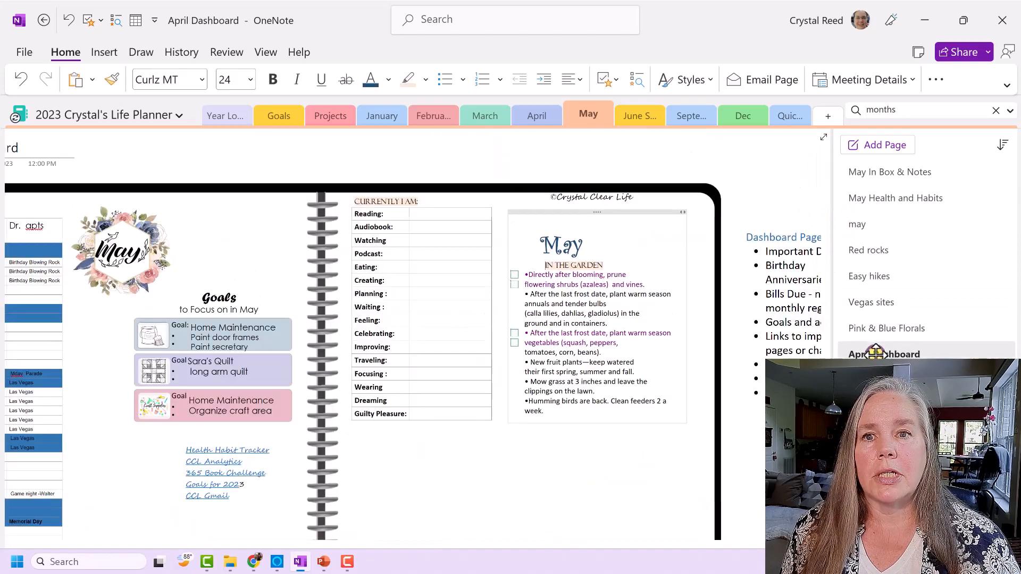
right_click(755, 165)
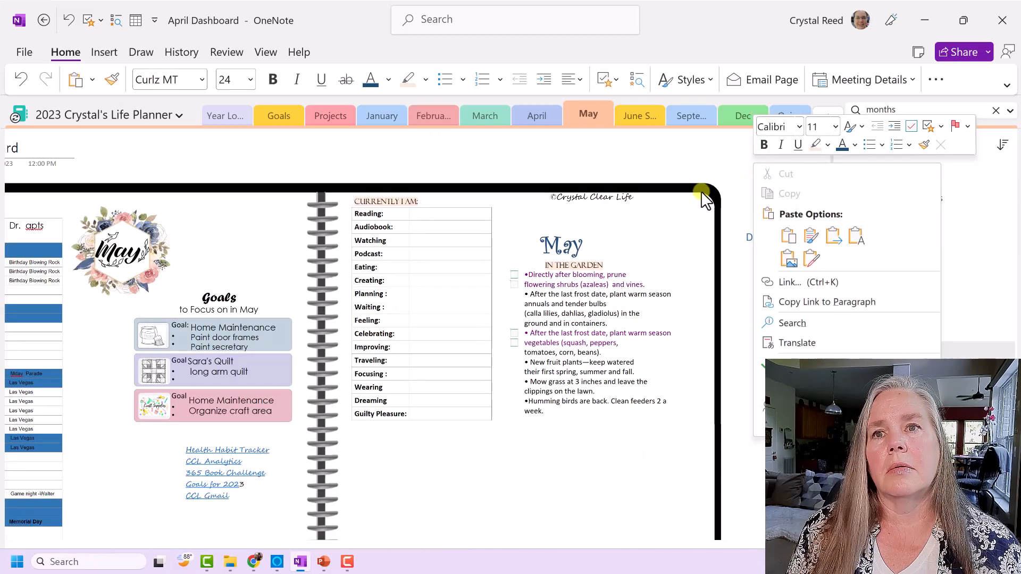
click(712, 167)
key(ctrl+v)
drag(759, 173, 596, 230)
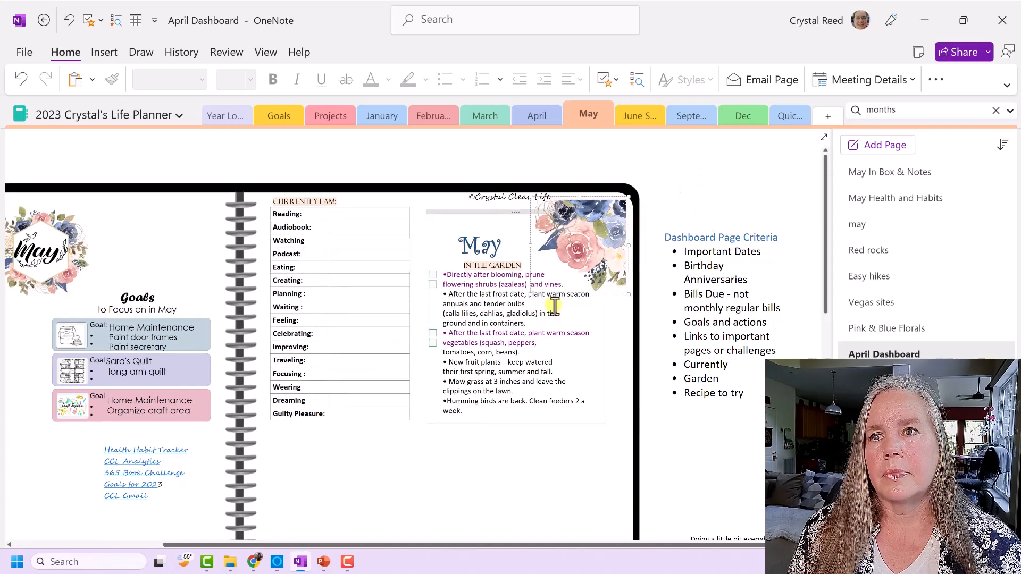
click(575, 461)
Step: Delete the "Recipes to Try" heading and its 3 ingredient ice cream link from the taped note frame on the dashboard
scroll(573, 461, down, 1)
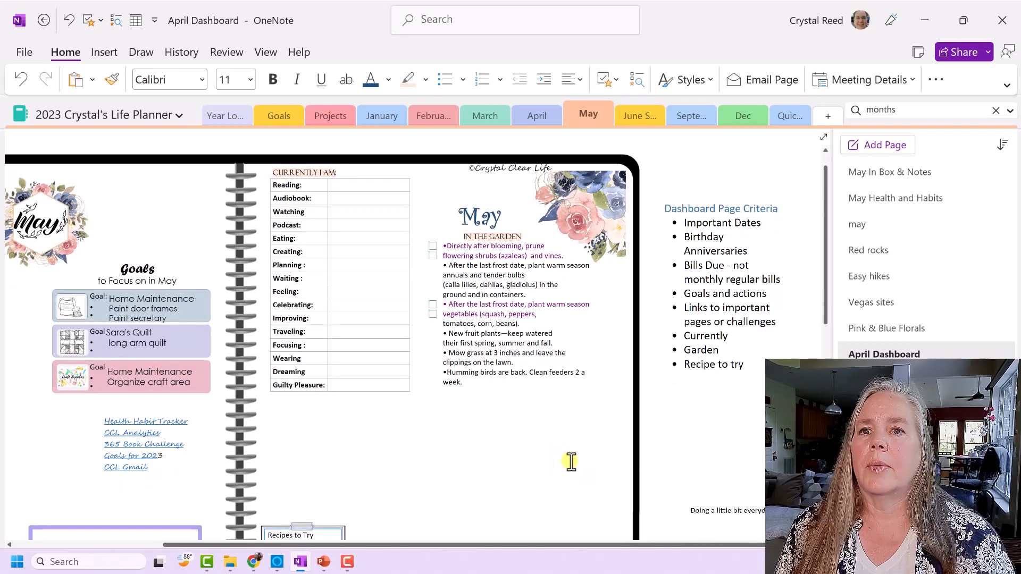
scroll(596, 475, down, 2)
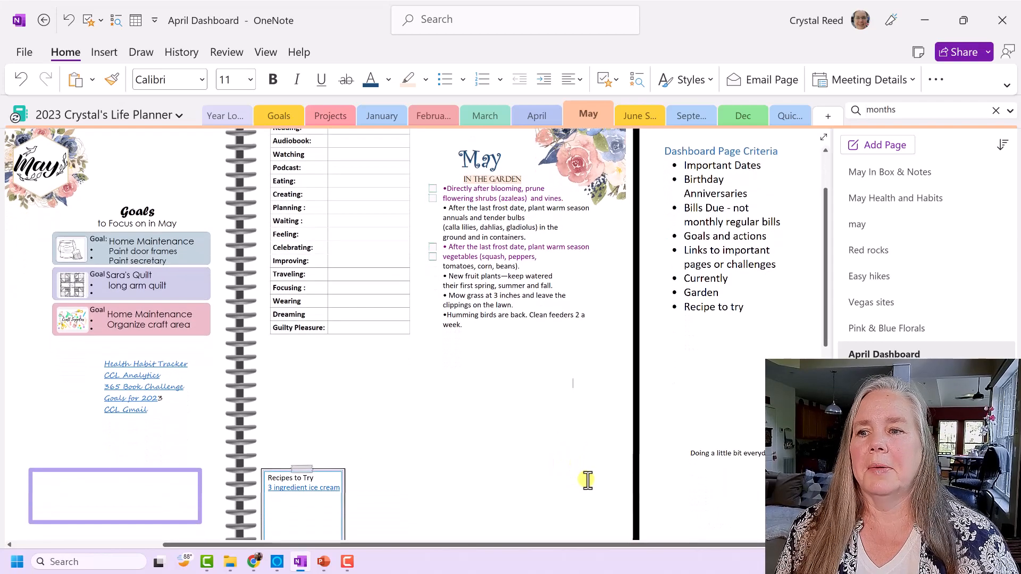
scroll(587, 480, down, 1)
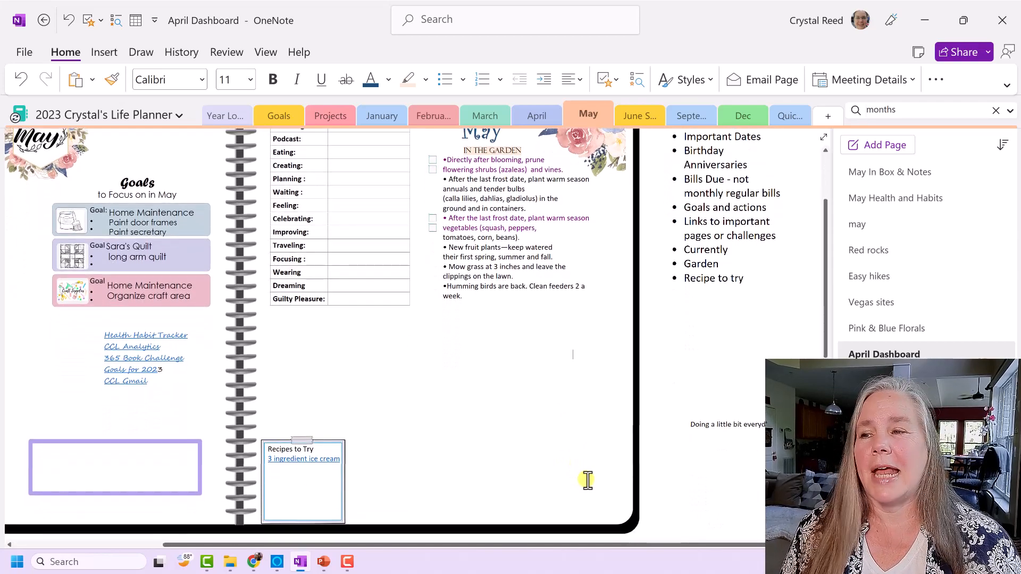
drag(519, 545, 374, 523)
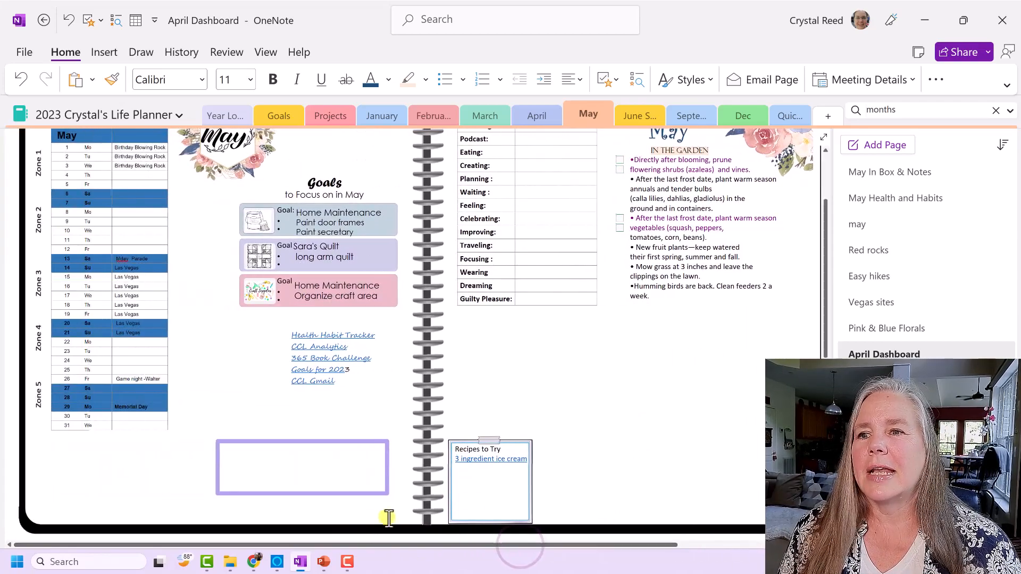
click(507, 439)
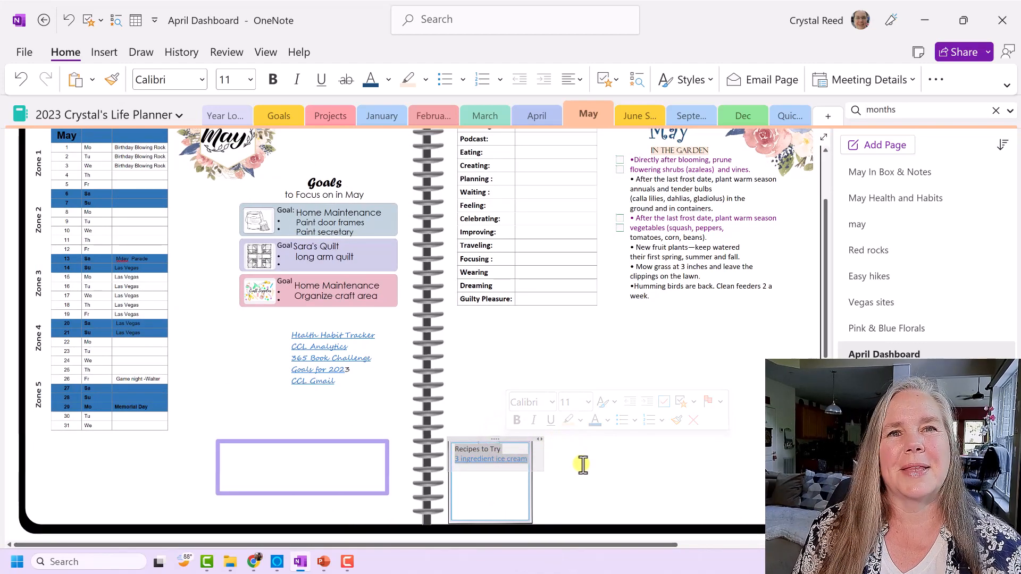
key(Delete)
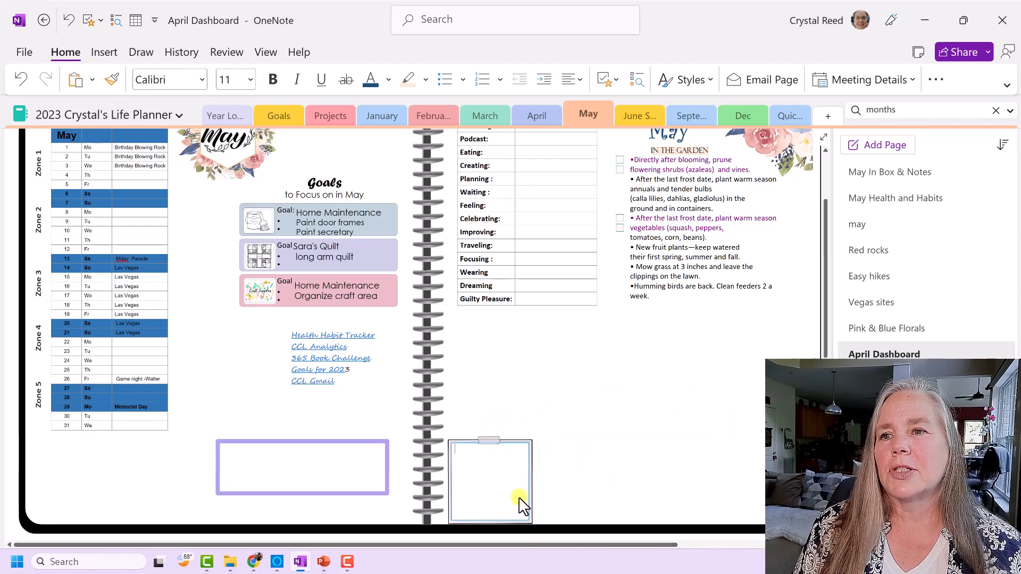
Step: Recolour the purple rectangle below the links list light blue
click(353, 441)
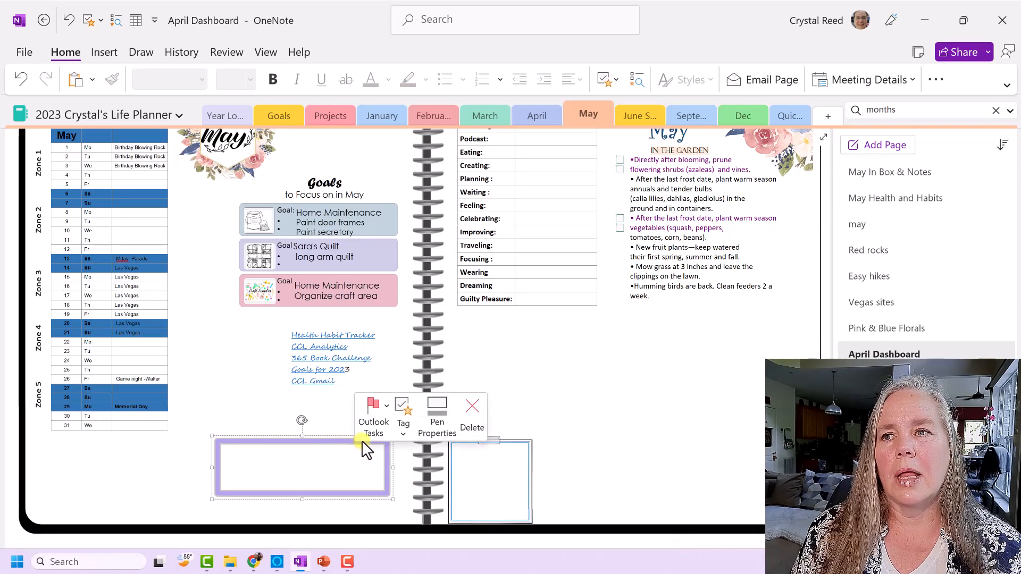
click(435, 417)
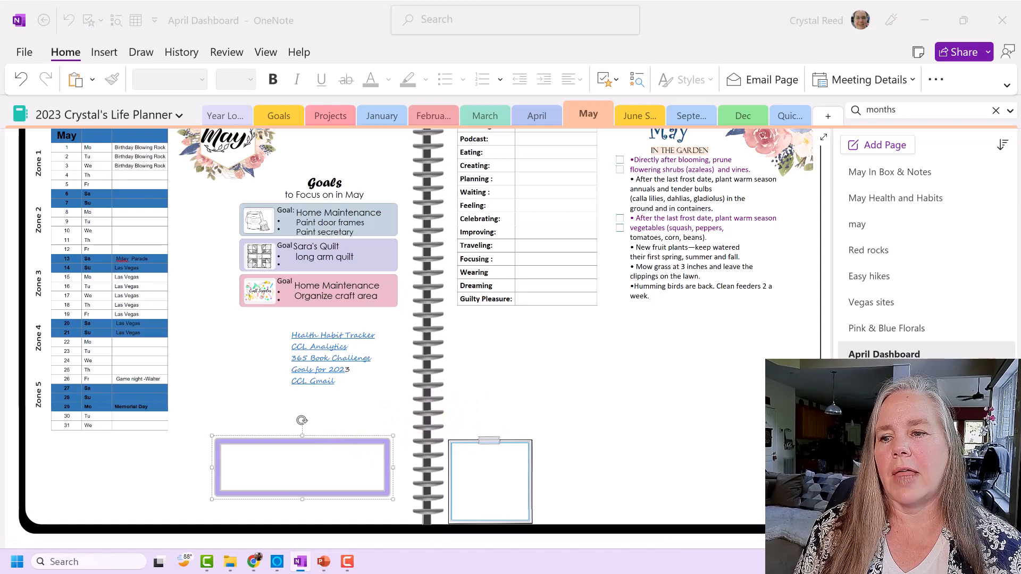
drag(651, 302, 573, 175)
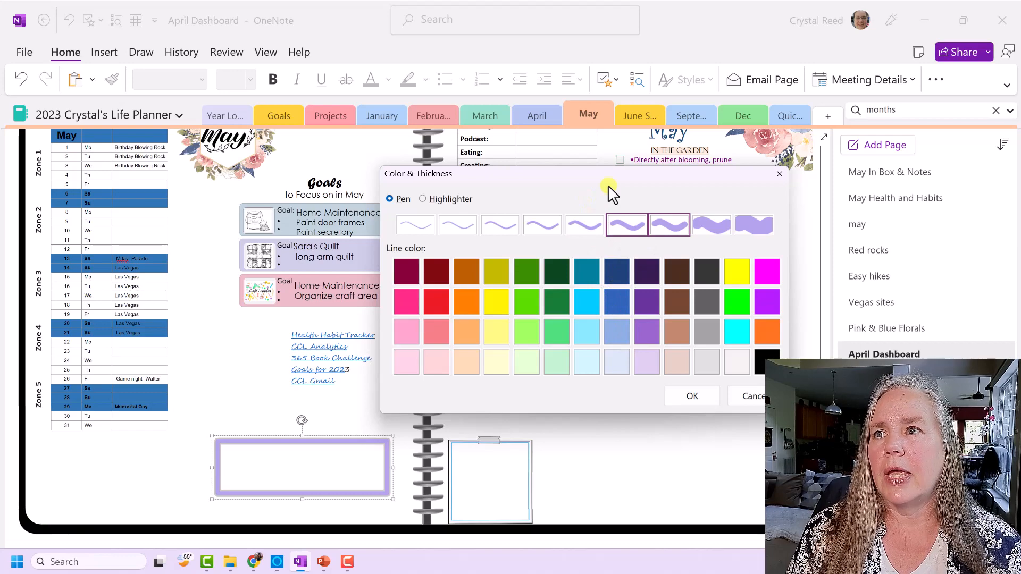
click(618, 330)
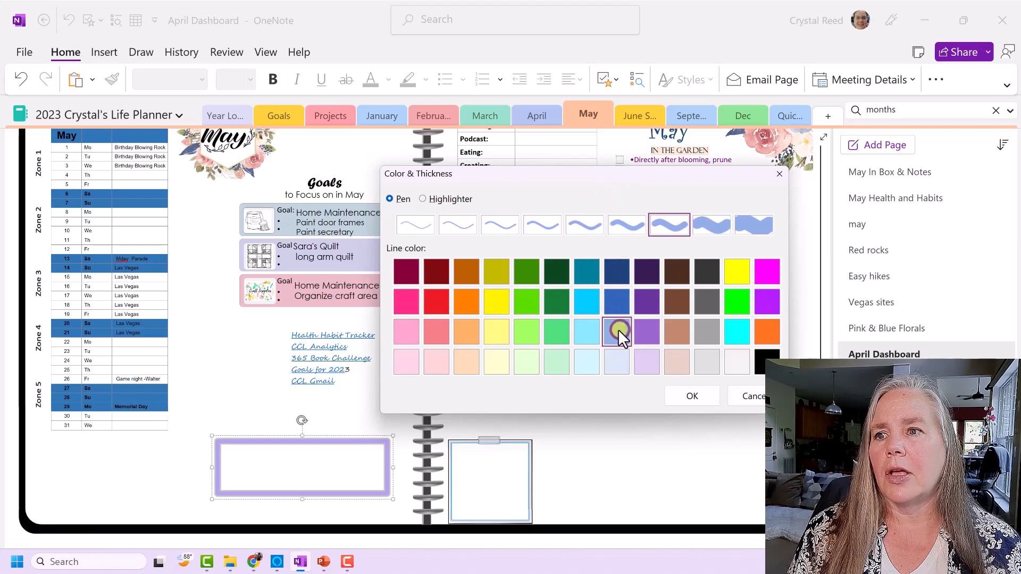
click(692, 397)
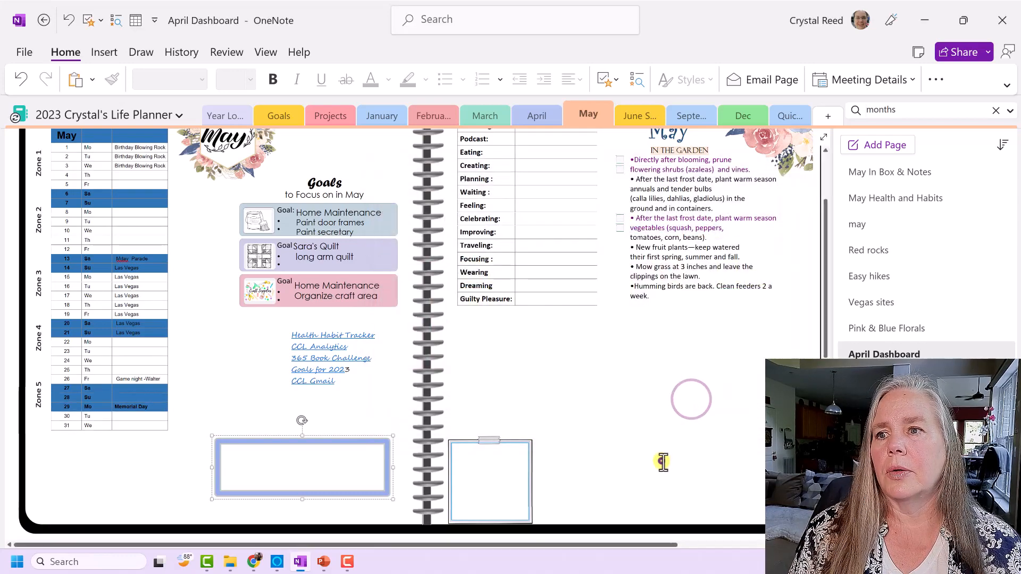
click(664, 462)
Step: Review the dashboard spread's calendar, goals, Currently list, garden note and empty frames
scroll(671, 459, up, 1)
scroll(675, 458, down, 1)
scroll(675, 457, up, 1)
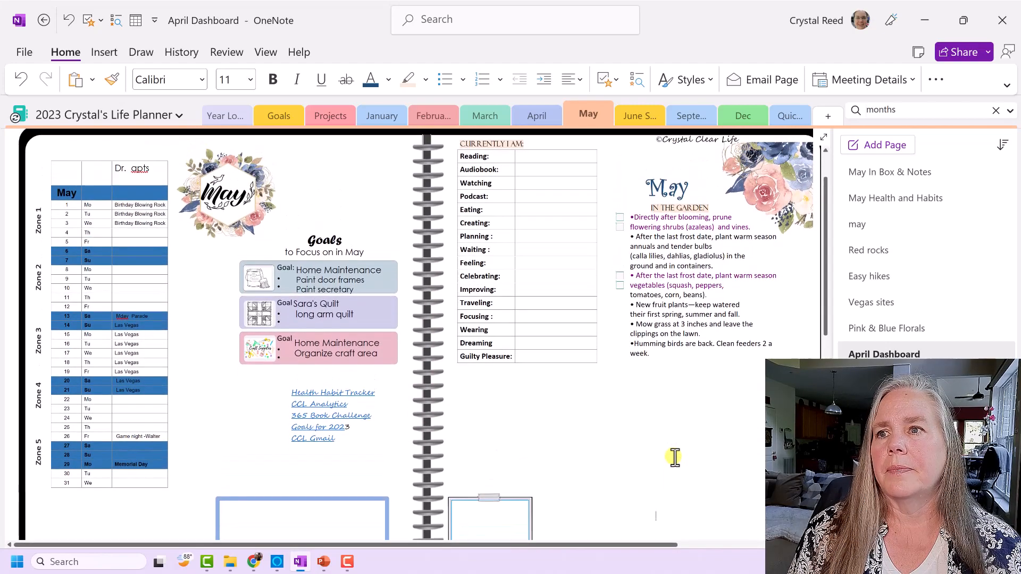
scroll(675, 457, down, 1)
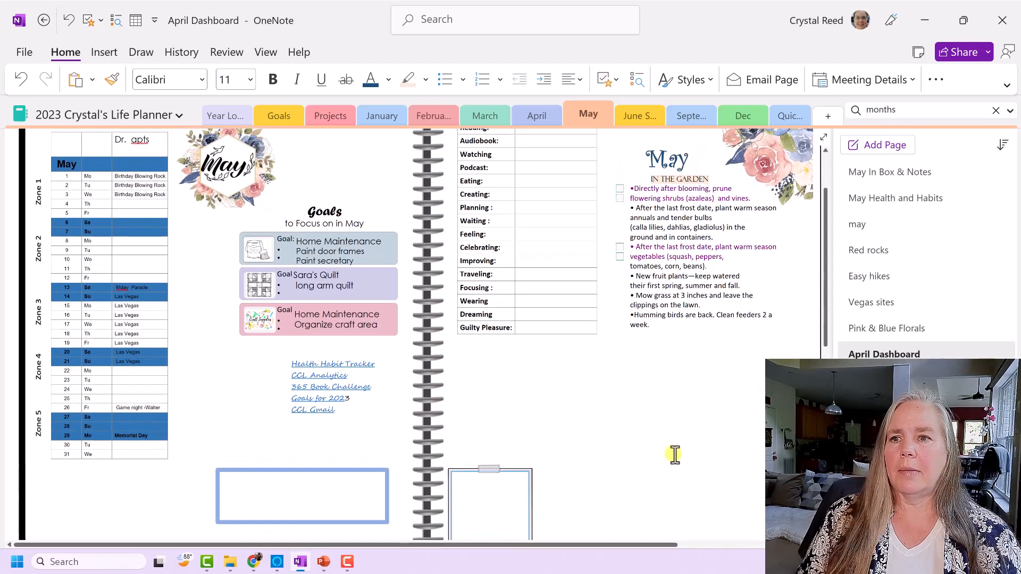
scroll(674, 447, up, 1)
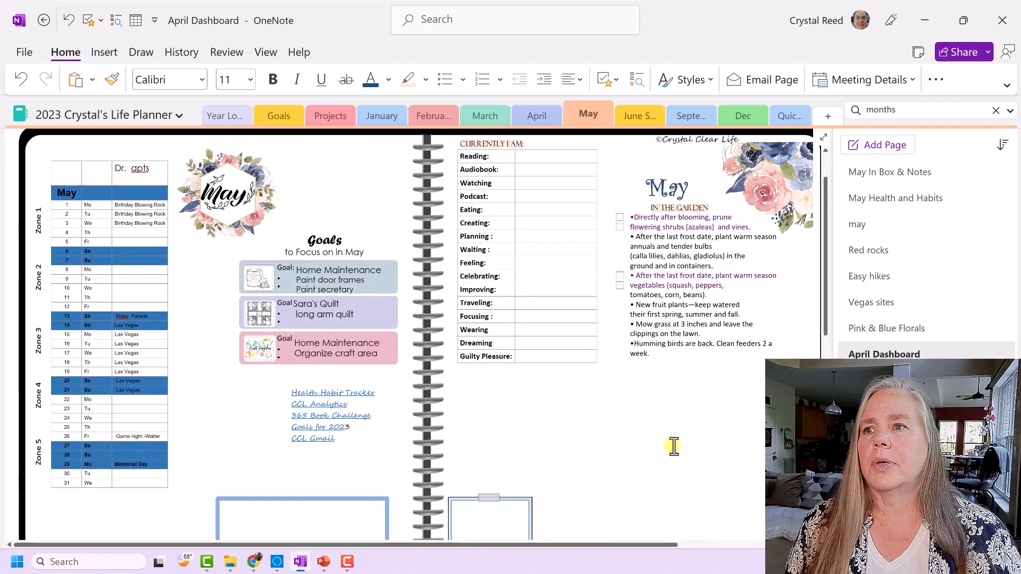
scroll(674, 444, down, 1)
scroll(674, 442, down, 1)
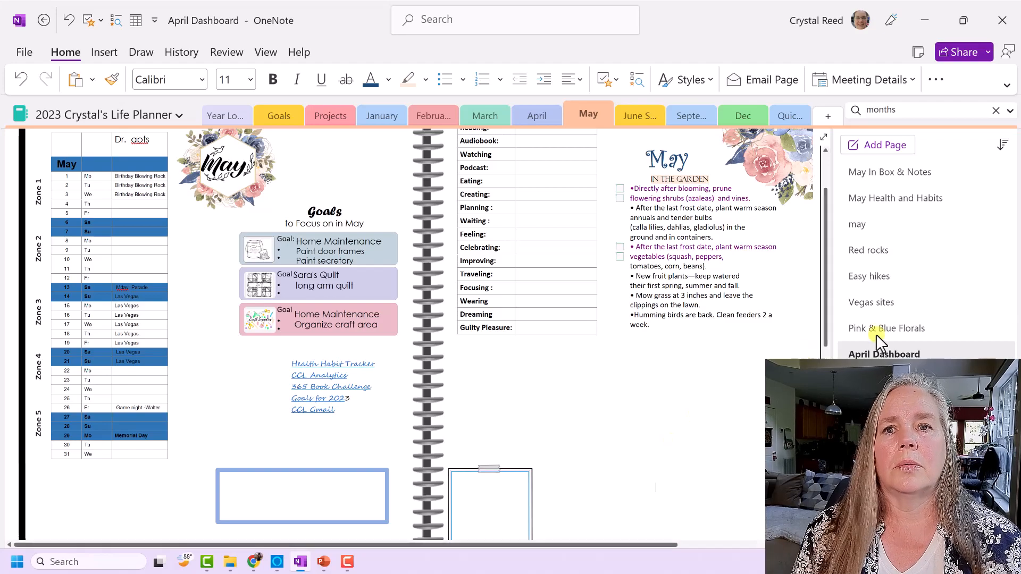
Step: Retitle the April Dashboard page "May Dashboard" and move it directly below May Health and Habits in the page list
scroll(733, 373, up, 1)
scroll(724, 386, up, 2)
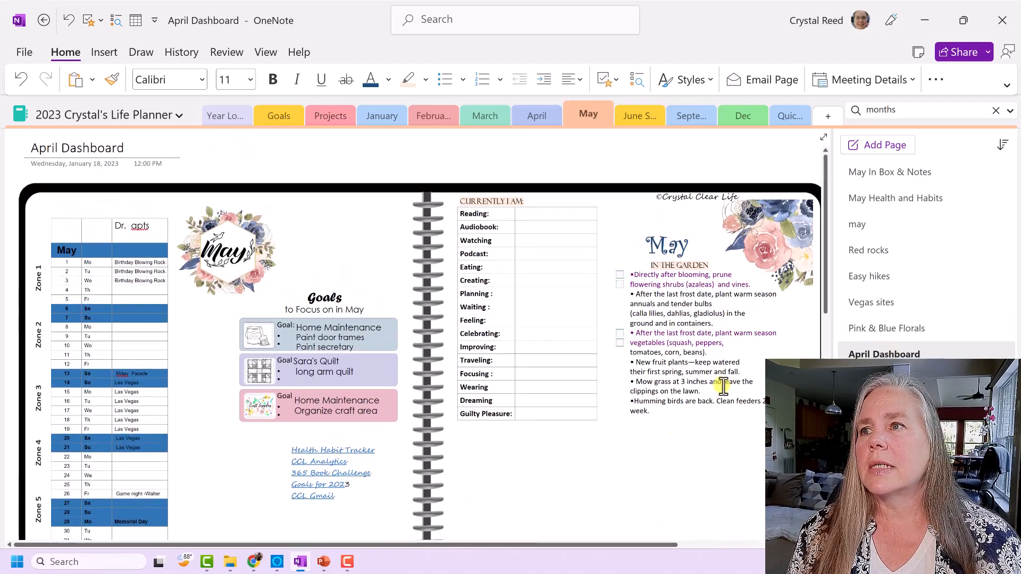
drag(56, 151, 19, 149)
text(May)
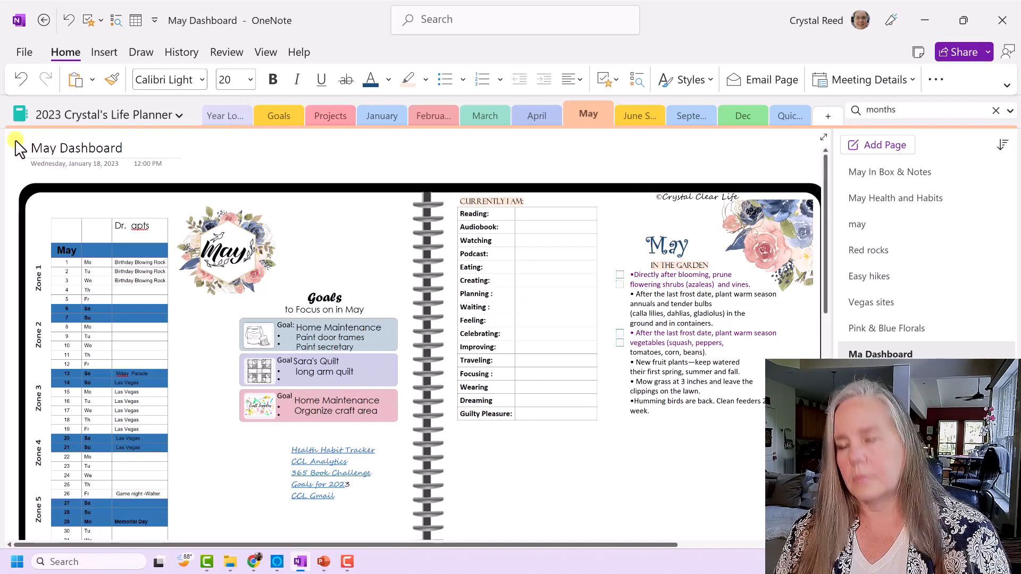
click(924, 355)
drag(924, 355, 921, 218)
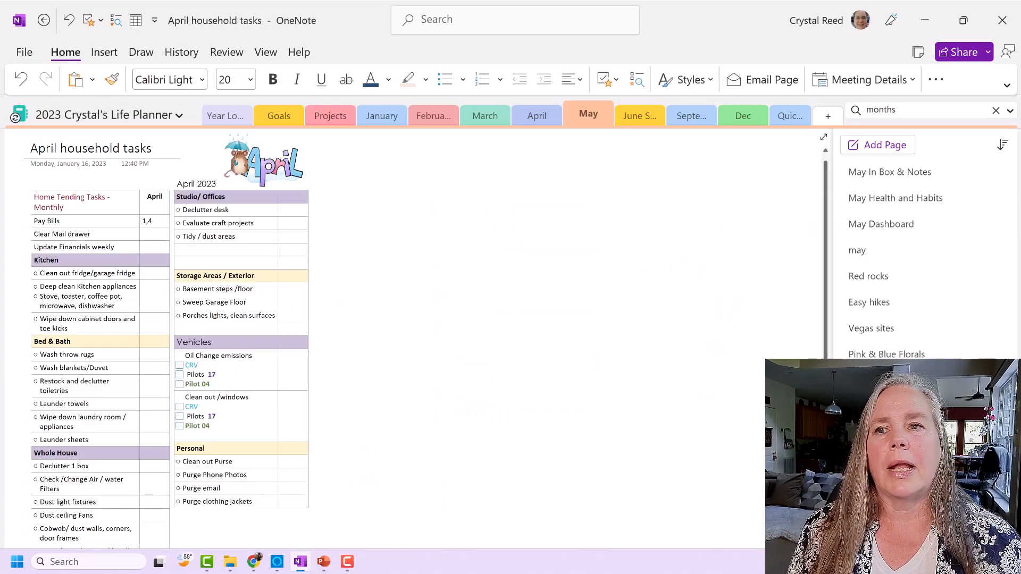
Step: Retitle the April household tasks page "May household tasks" and delete its April bear picture
double_click(59, 148)
text(May)
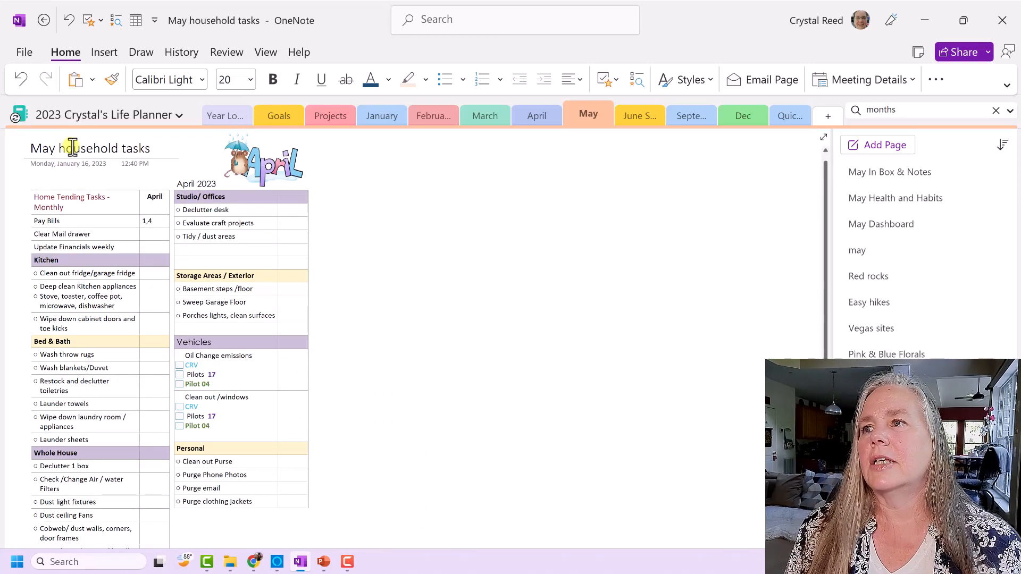
click(258, 170)
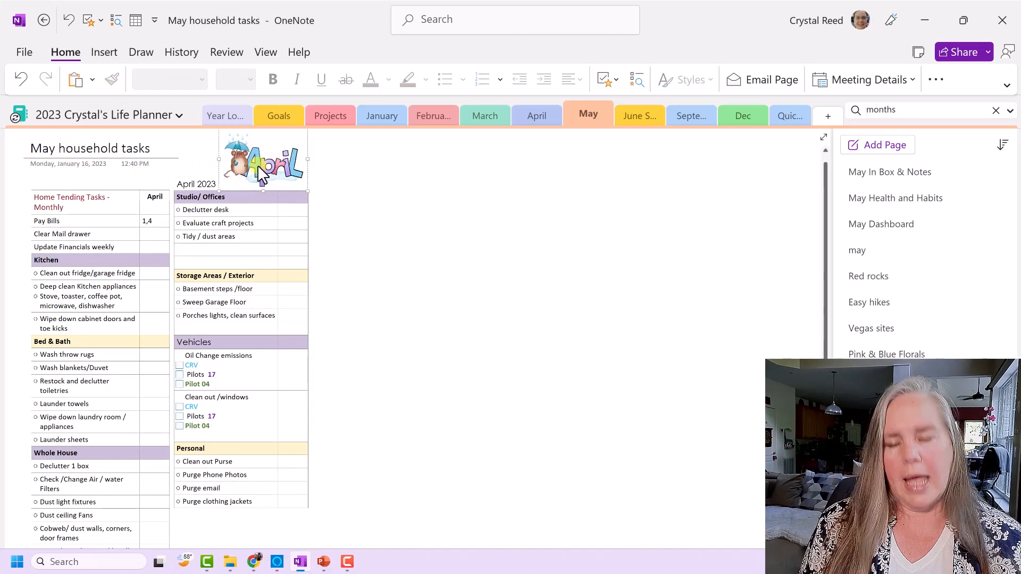
key(Delete)
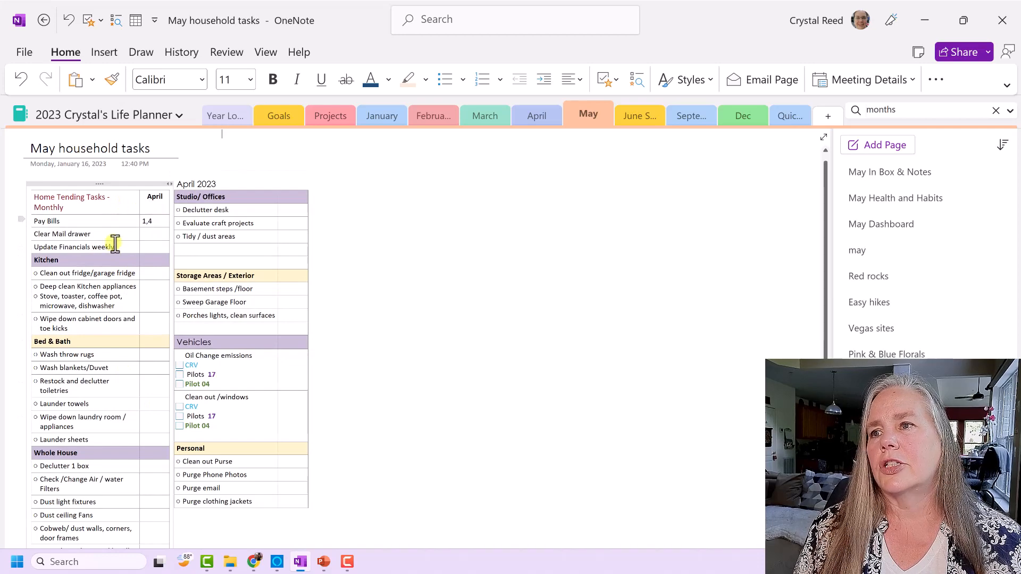
Step: Clear the Pay Bills entry from the month column of the Home Tending Tasks table
click(145, 222)
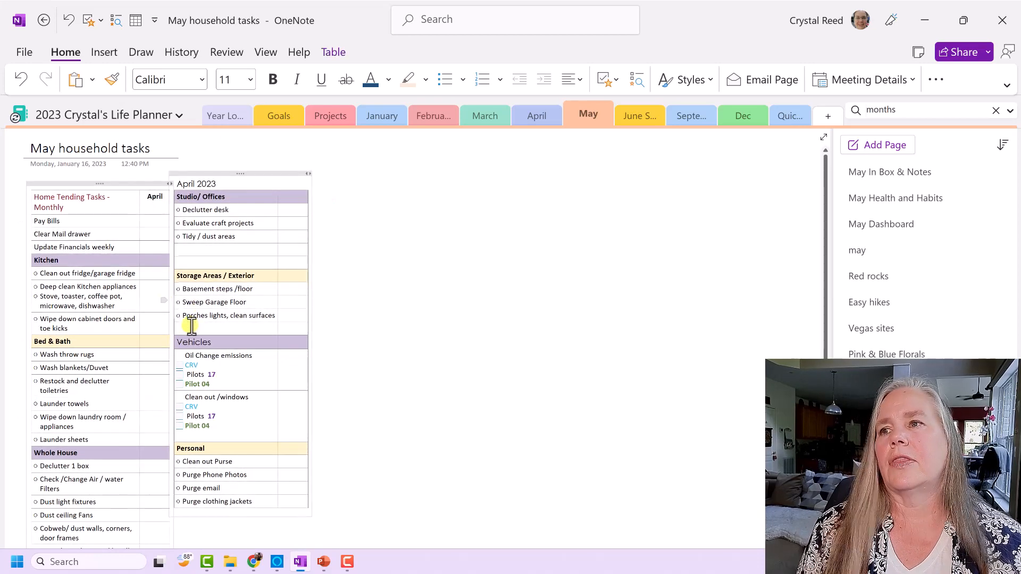
scroll(221, 346, down, 2)
scroll(221, 354, down, 2)
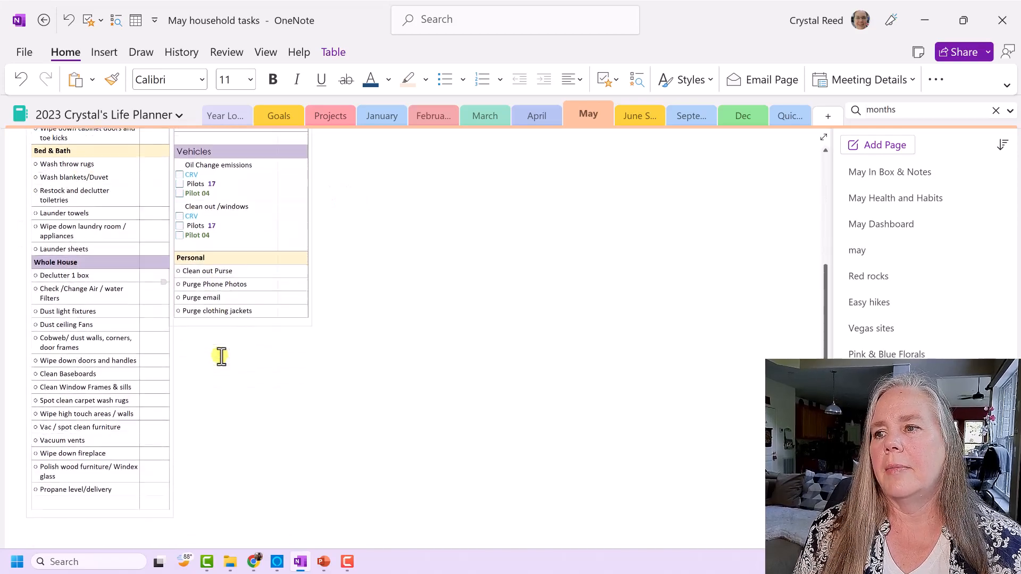
scroll(221, 353, up, 4)
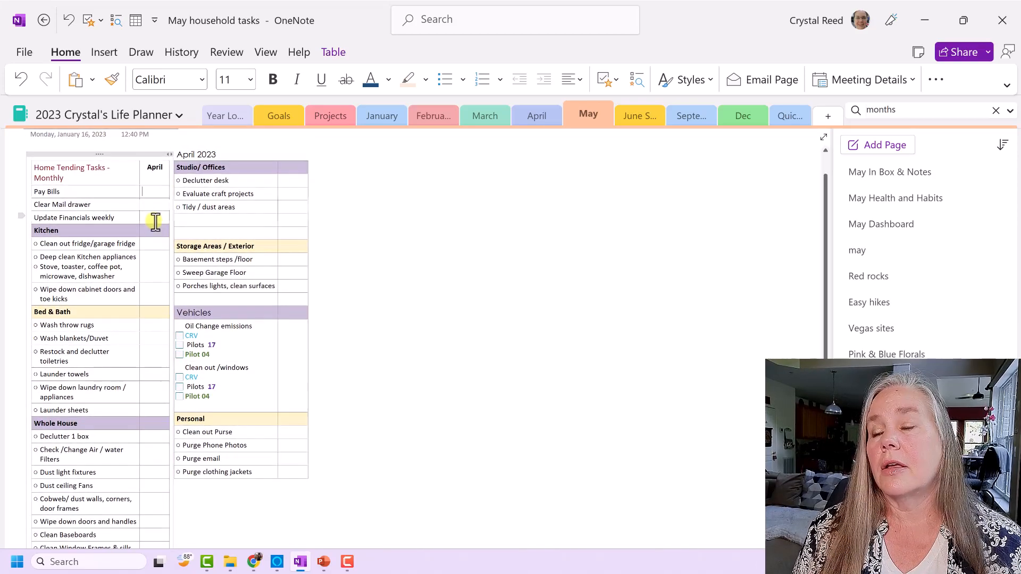
scroll(157, 224, up, 1)
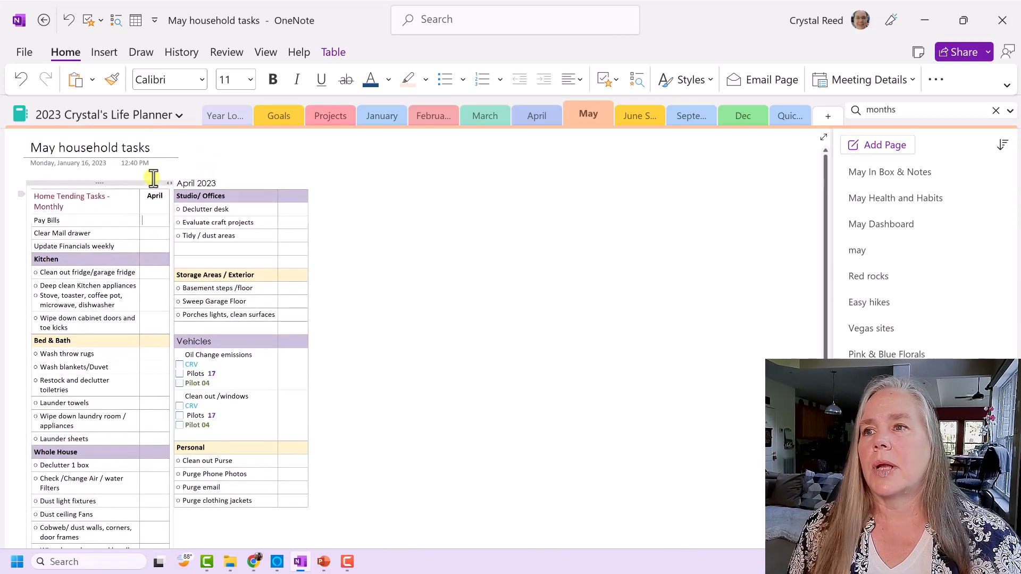
Step: Change the heading above Studio/Offices to "May 2023" and the Home Tending Tasks column header to "May"
drag(195, 184, 172, 185)
text(May)
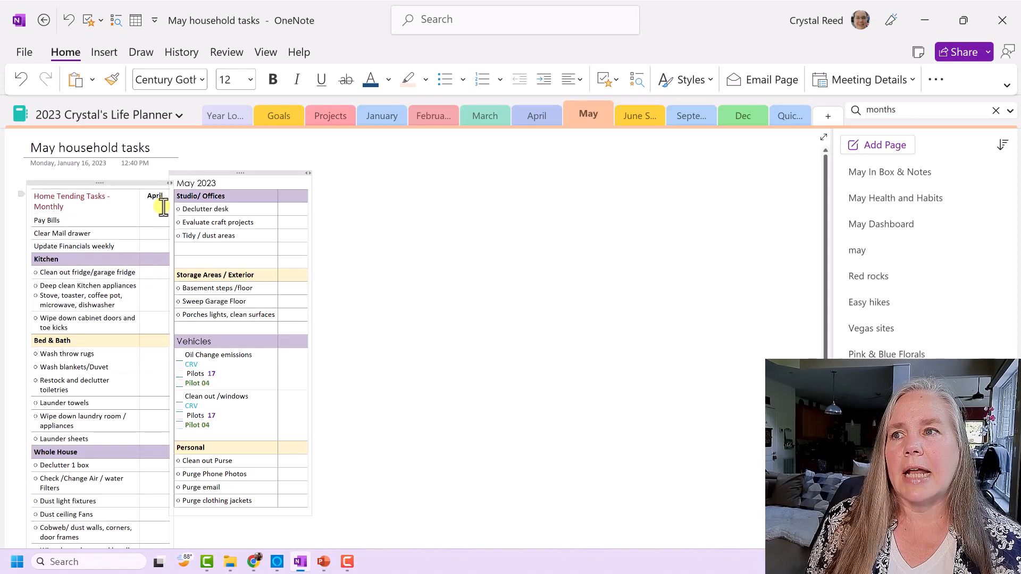
drag(142, 200, 159, 207)
text(May)
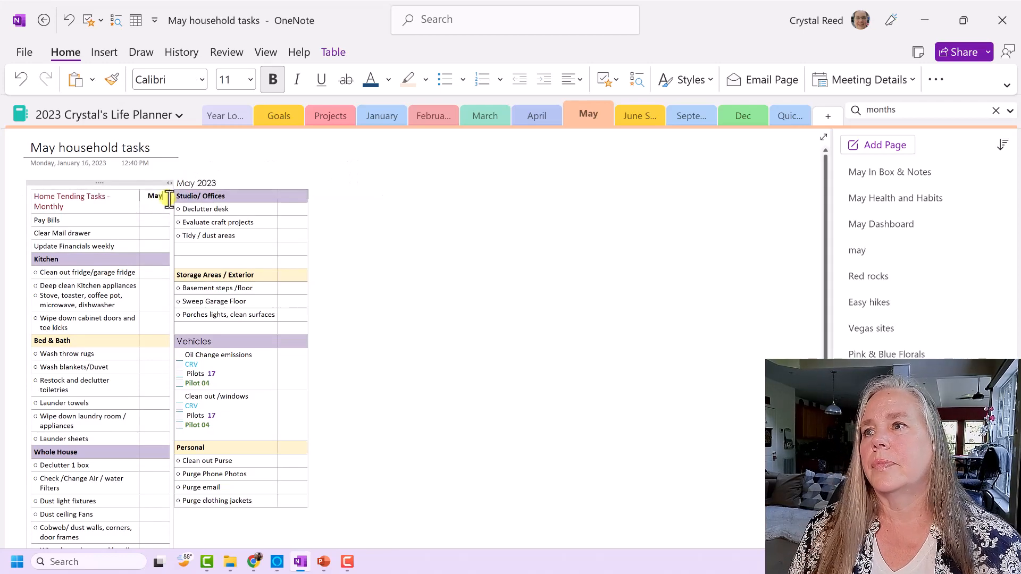
click(375, 231)
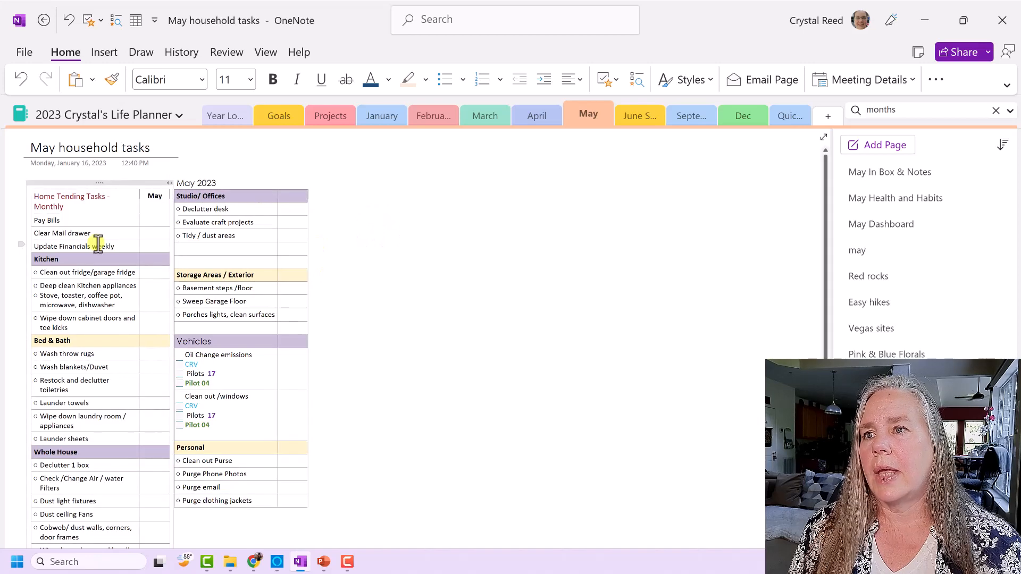
Step: Shade the Kitchen heading row blue across both columns
click(72, 260)
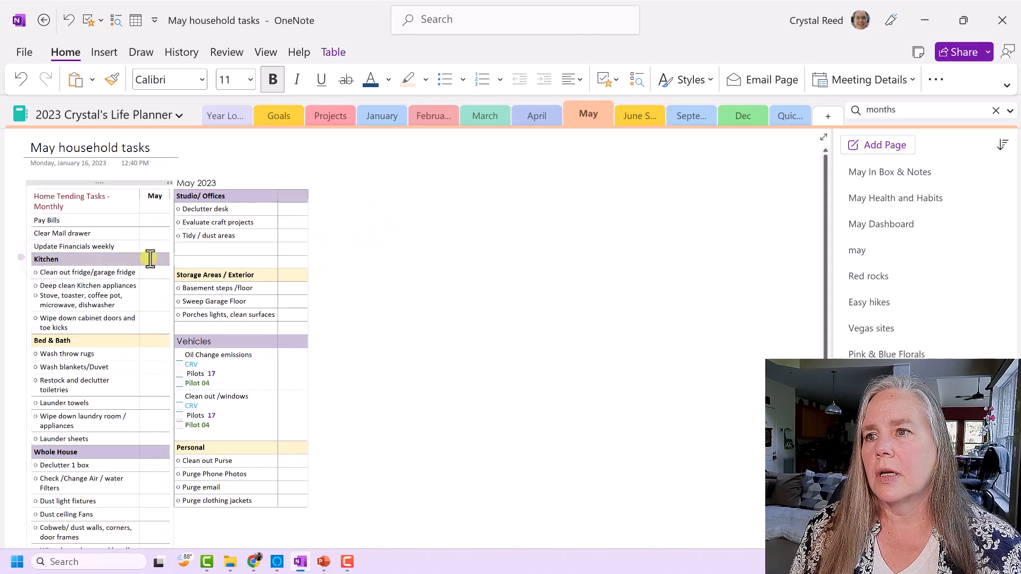
right_click(148, 258)
mouse_move(327, 476)
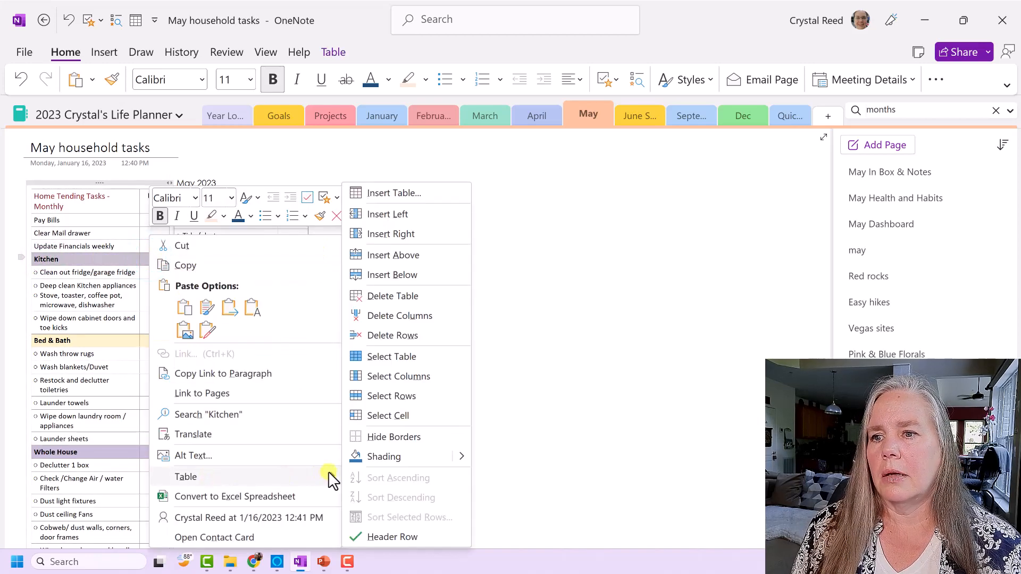
click(388, 453)
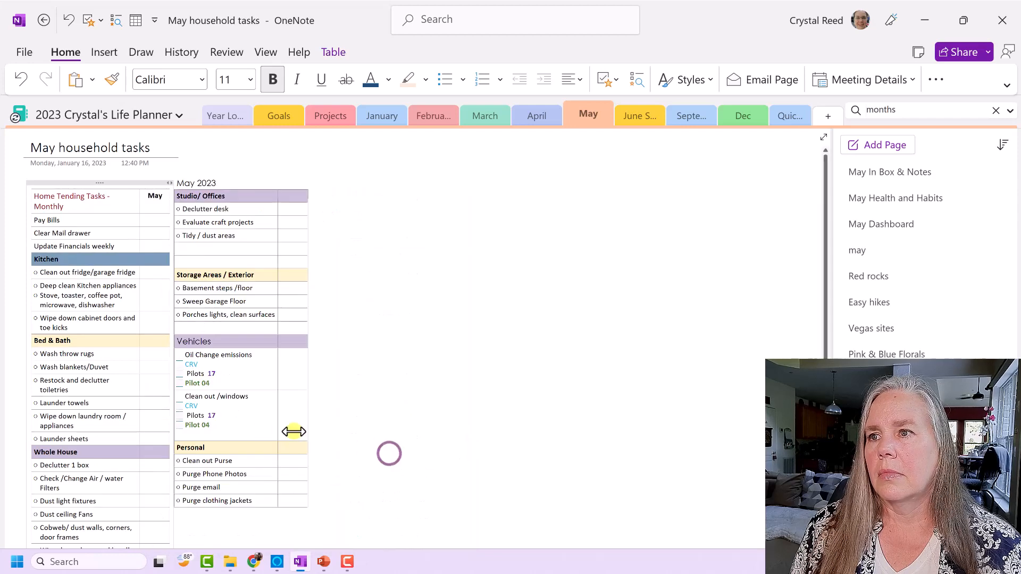
Step: Apply the same blue shading to the Whole House heading row
drag(43, 452, 168, 451)
right_click(168, 450)
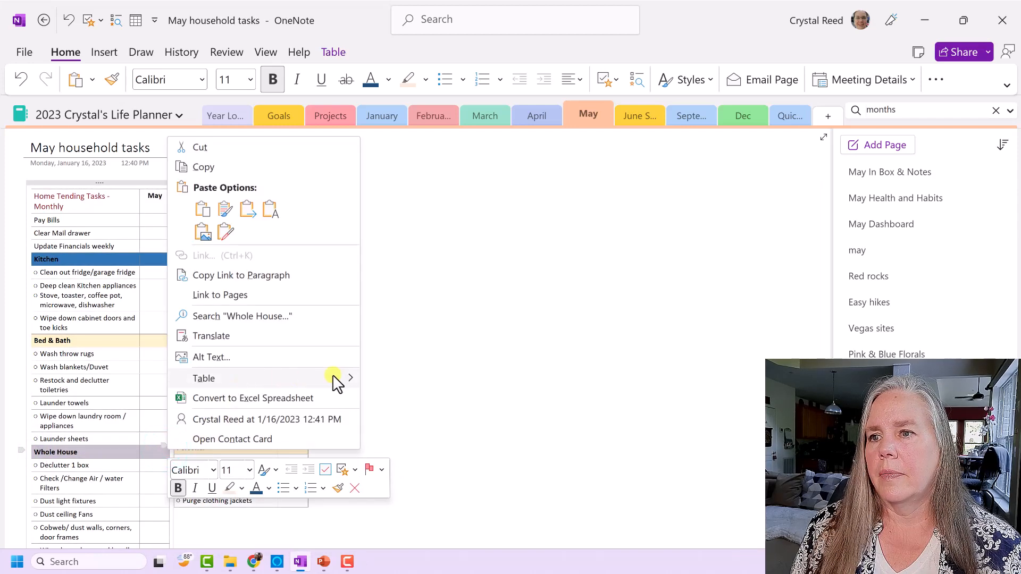
mouse_move(316, 378)
click(391, 457)
Step: Shade the Vehicles heading row in the May 2023 table the same blue as the Kitchen heading
scroll(247, 435, down, 5)
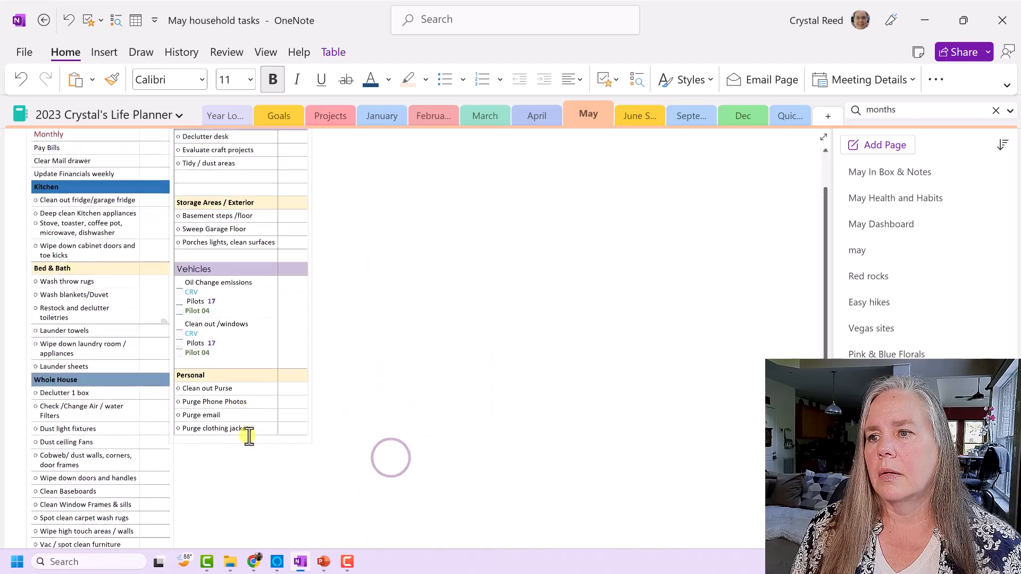
scroll(247, 435, up, 5)
click(180, 314)
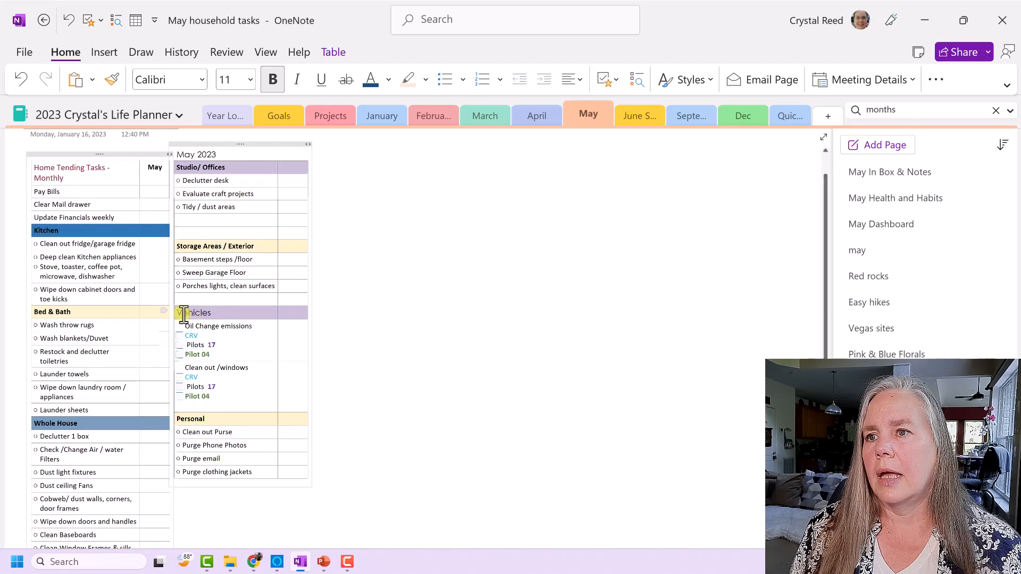
right_click(290, 314)
mouse_move(334, 476)
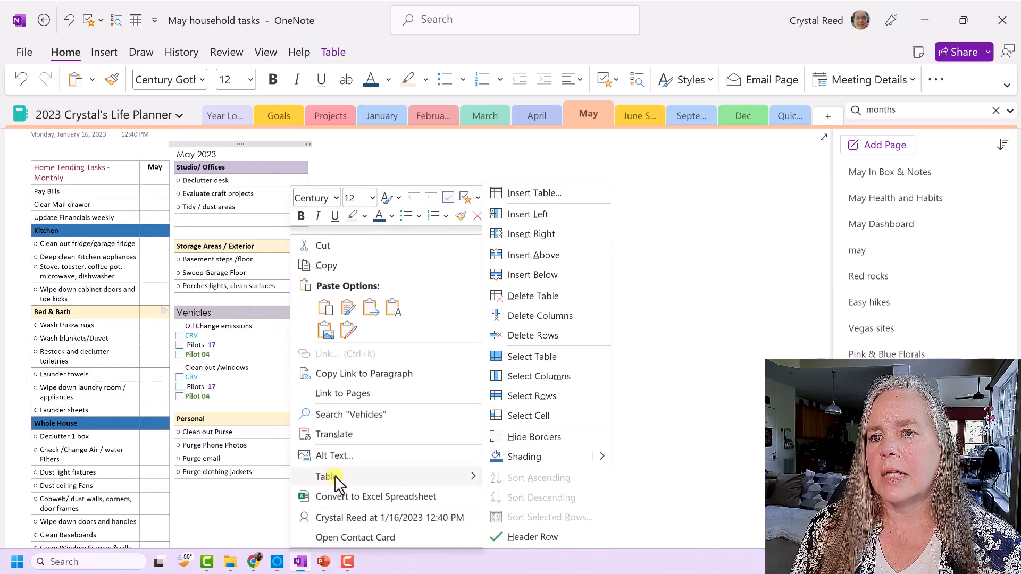
click(512, 455)
scroll(269, 343, up, 1)
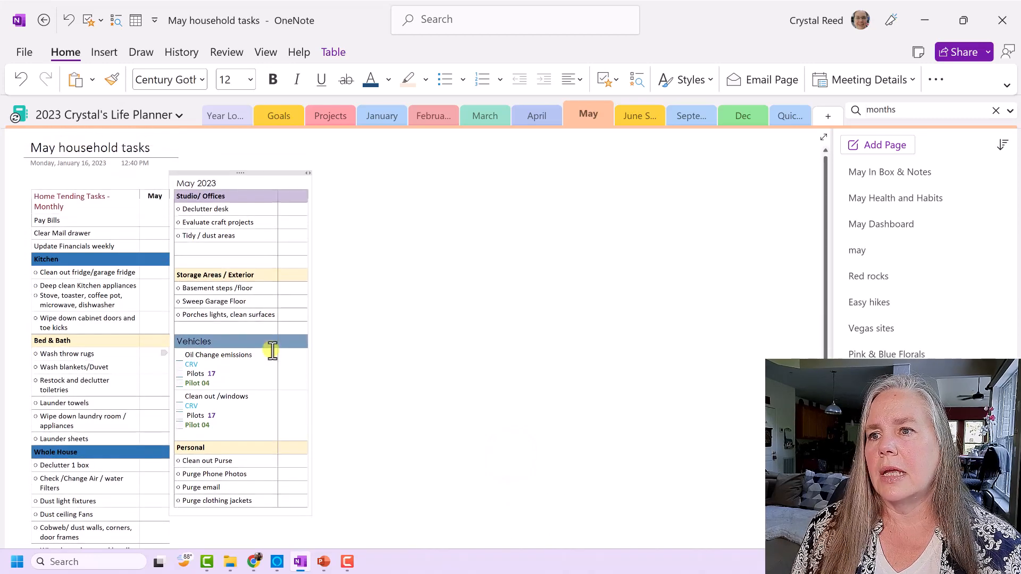
Step: Shade the Studio/ Offices heading row across both columns with the same blue
drag(182, 197, 280, 199)
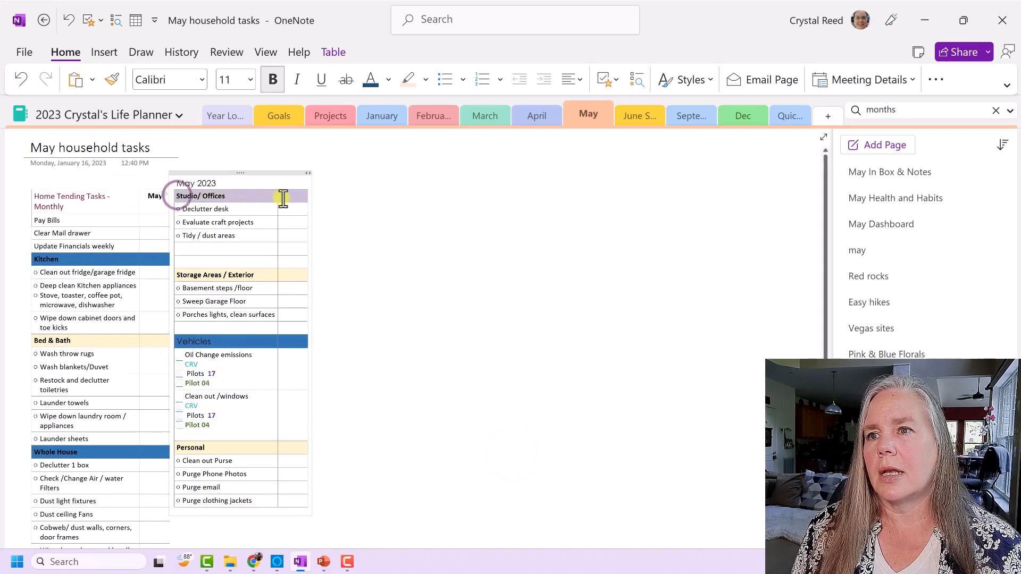
right_click(291, 198)
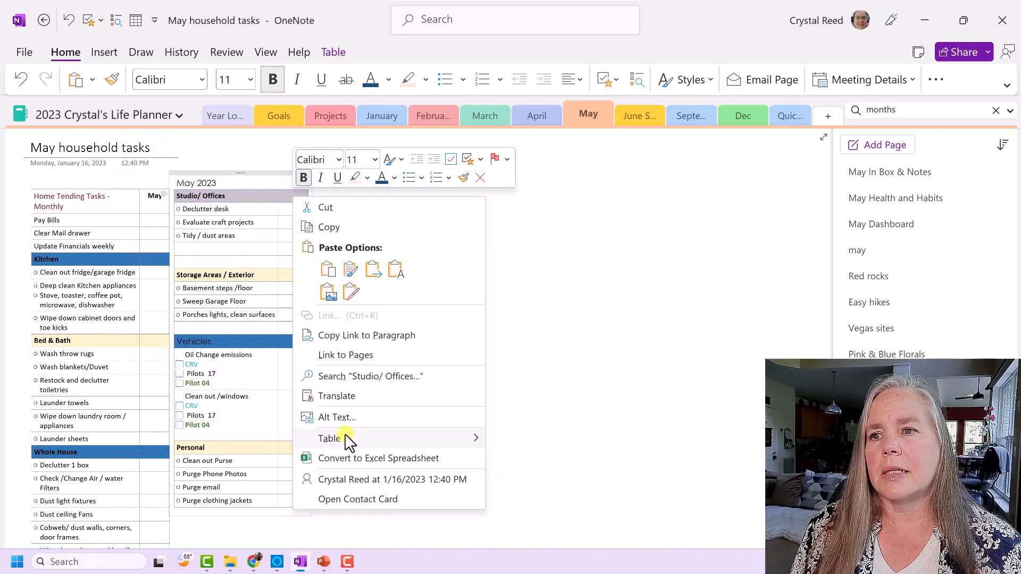
mouse_move(347, 445)
click(503, 456)
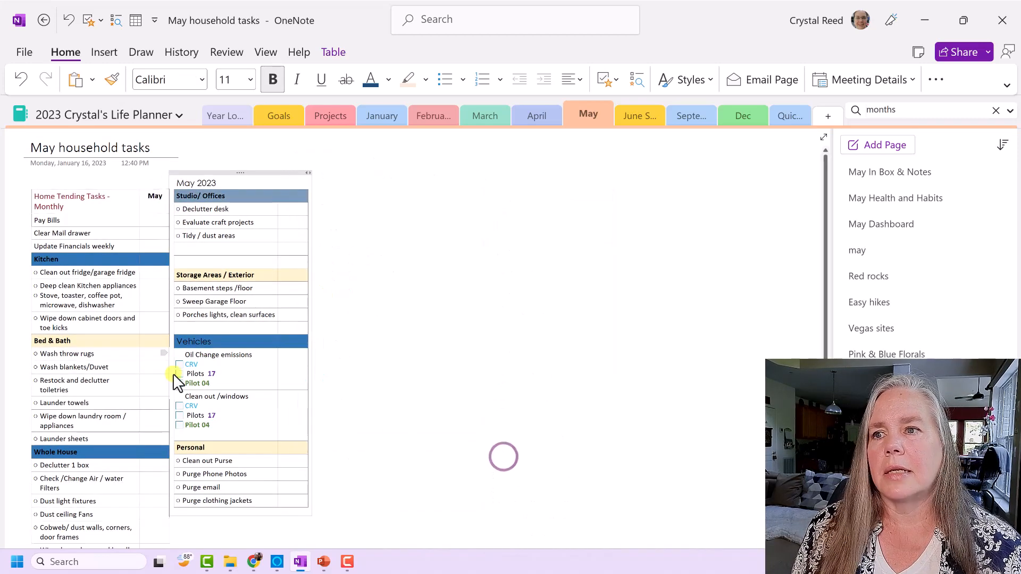
Step: Shade the Bed & Bath heading row across both columns with the lightest orange theme colour
drag(33, 341, 154, 341)
right_click(154, 339)
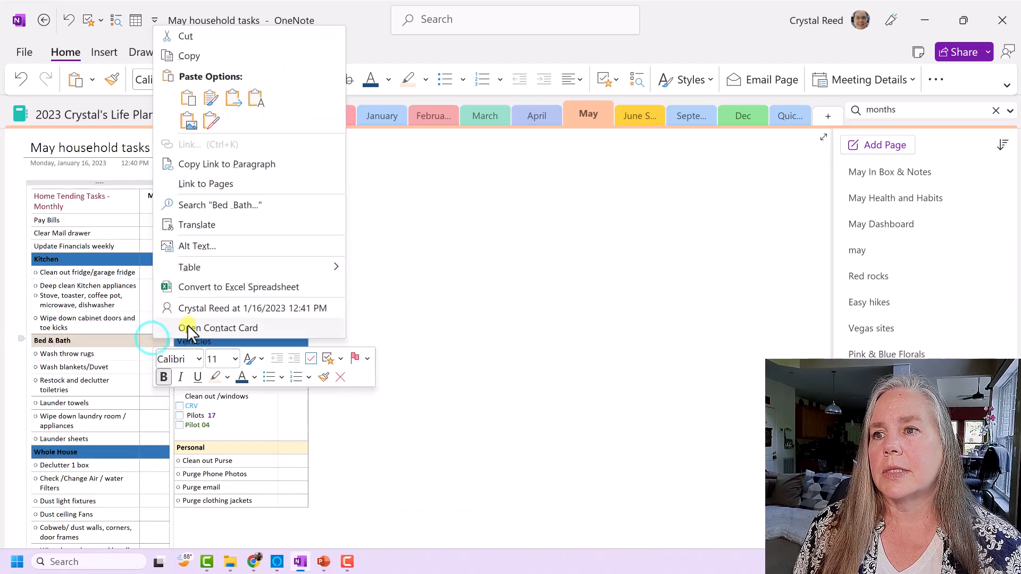
mouse_move(331, 267)
click(467, 457)
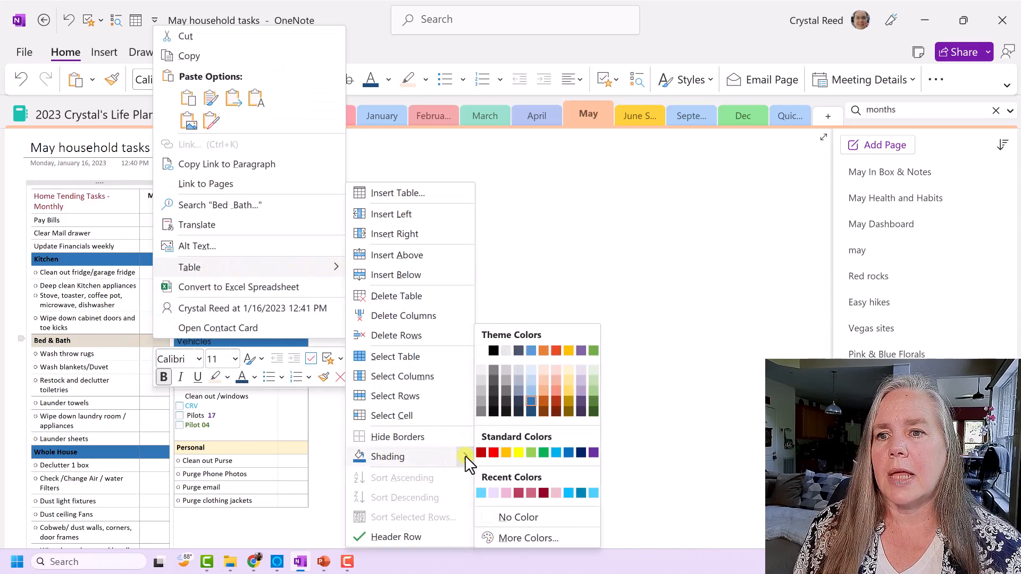
click(544, 372)
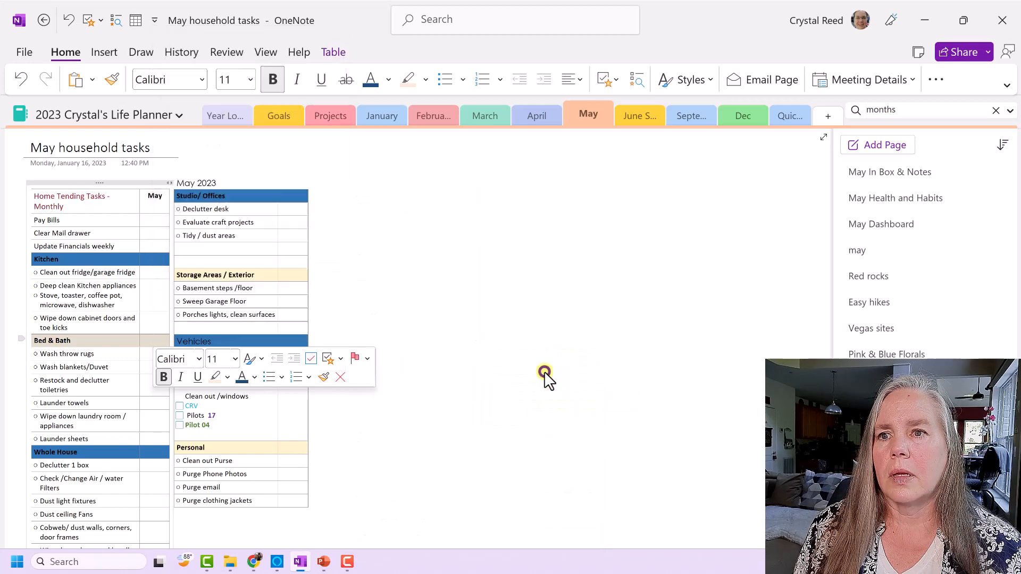
click(406, 393)
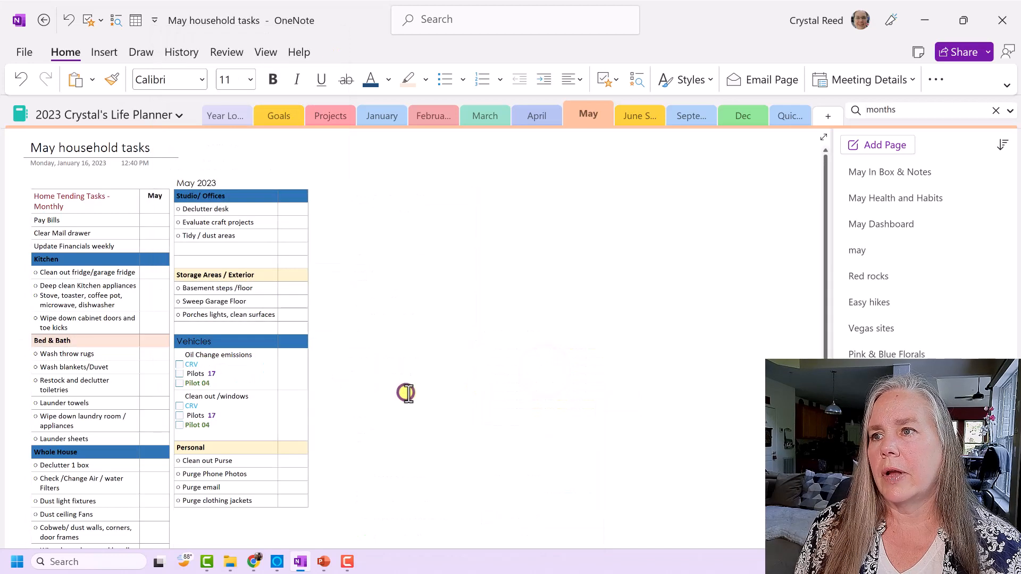
Step: Apply the same light orange shading to the Storage Areas / Exterior heading row
click(178, 276)
right_click(291, 279)
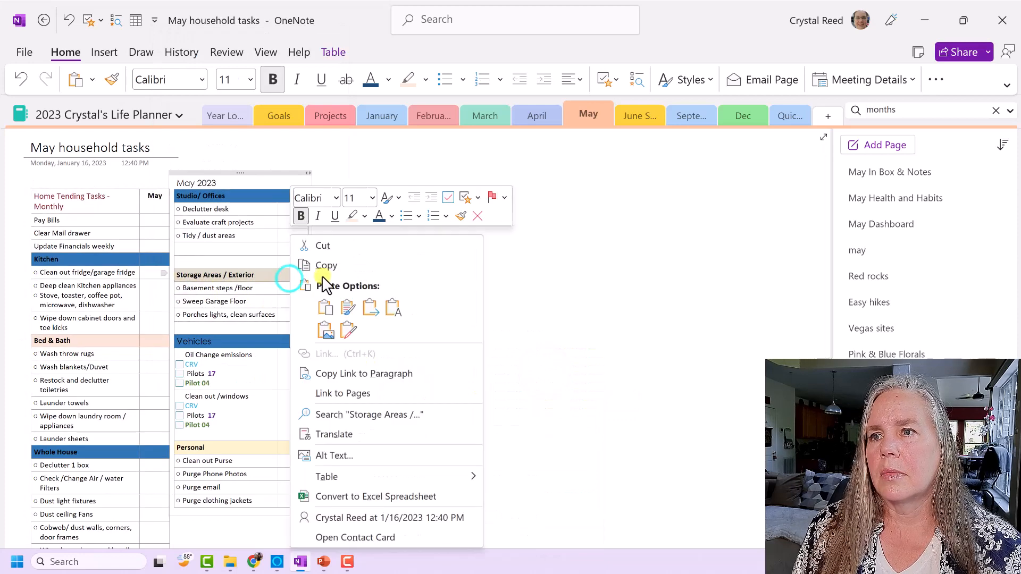
mouse_move(376, 476)
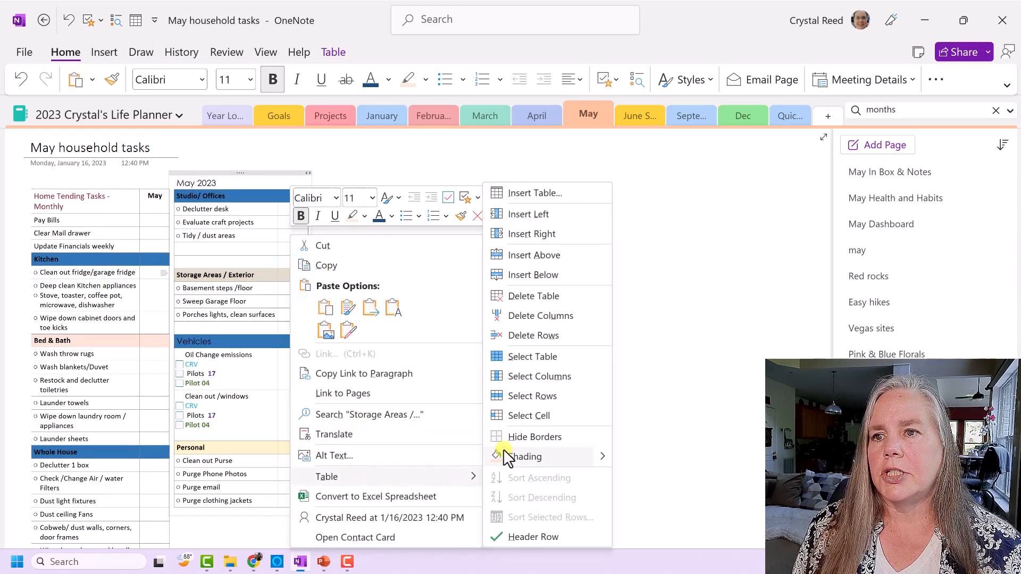
click(505, 456)
Step: Shade the Personal heading row across both columns with the same light orange
drag(181, 445, 281, 447)
right_click(281, 446)
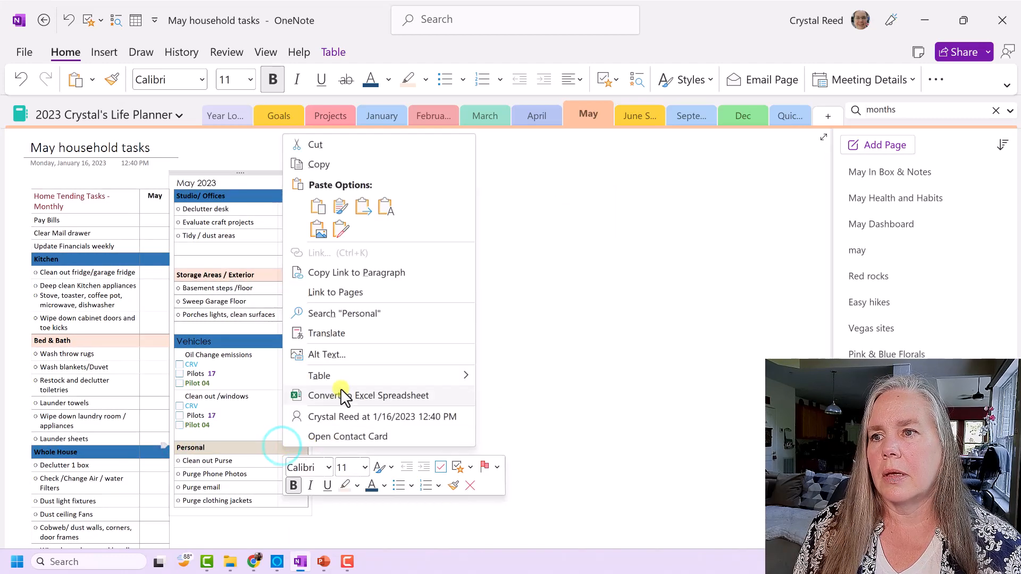
mouse_move(347, 378)
click(505, 457)
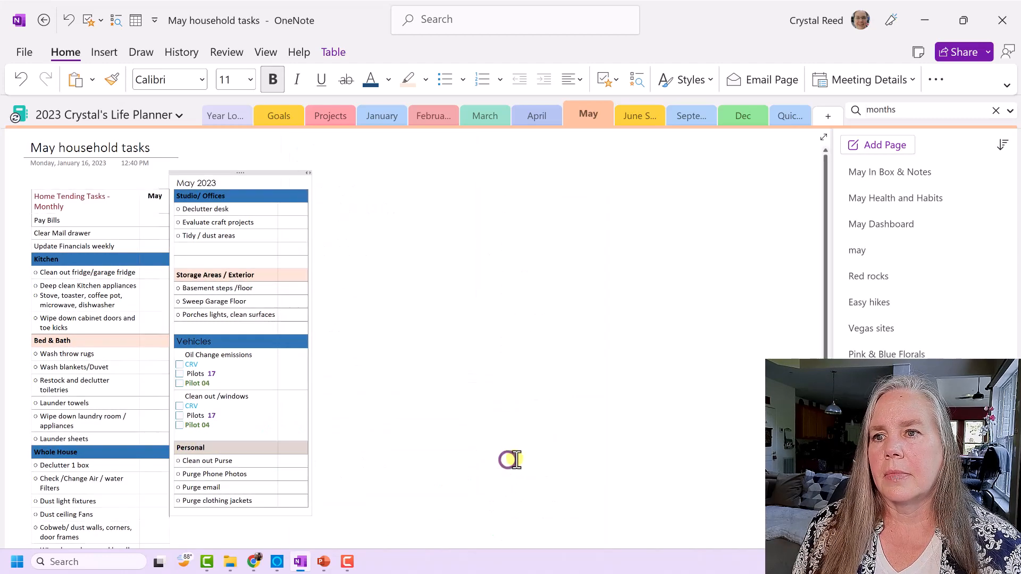
Step: Copy two green leaf sprigs, two blue roses and two pink roses together from the Pink & Blue Florals page
click(863, 353)
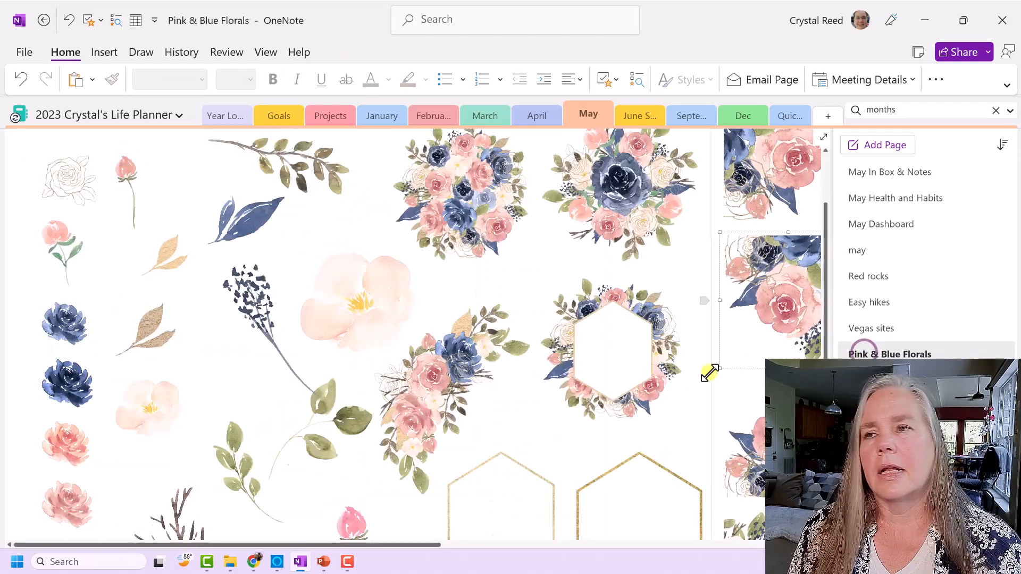
scroll(563, 448, down, 2)
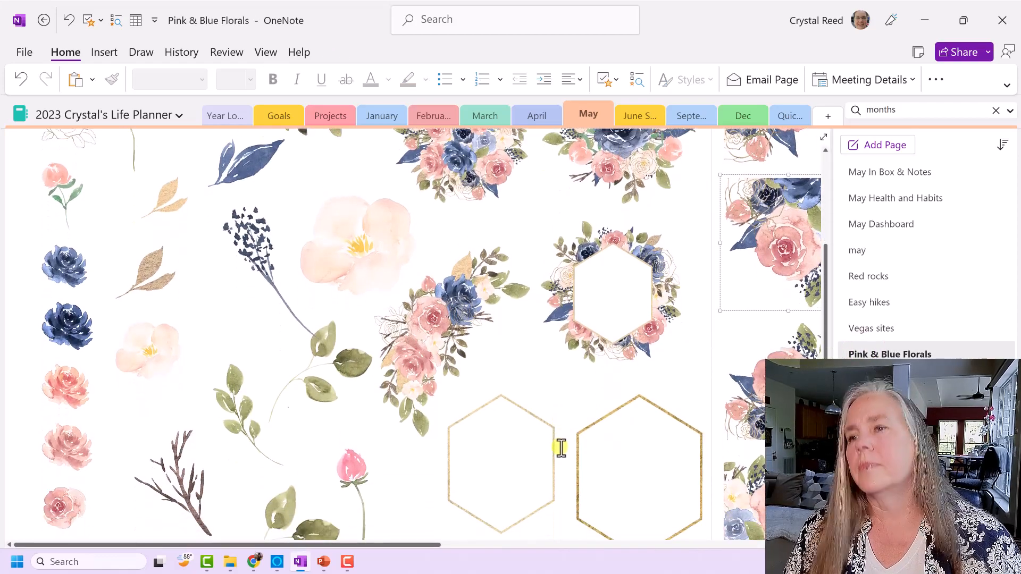
scroll(562, 449, down, 5)
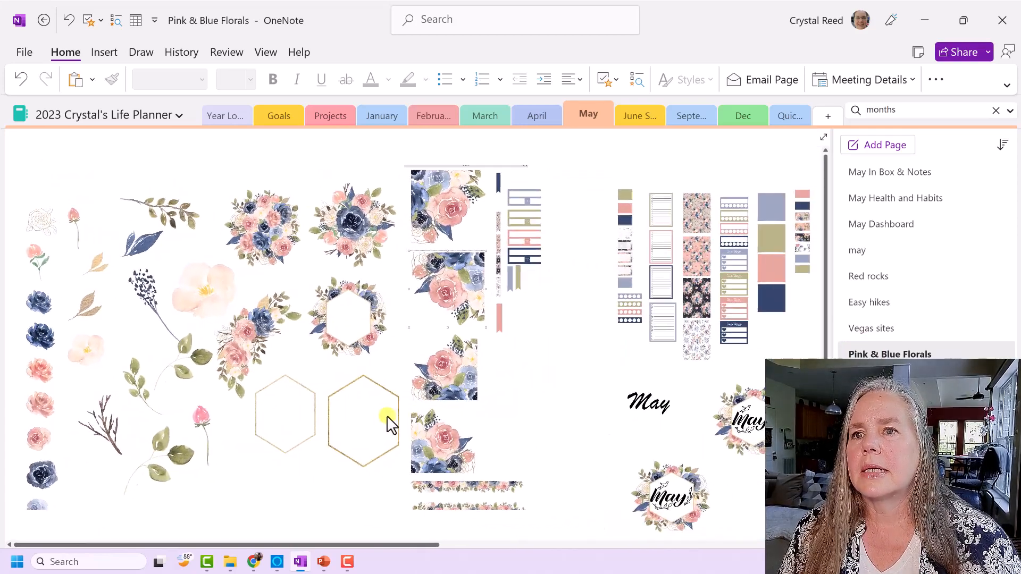
click(129, 381)
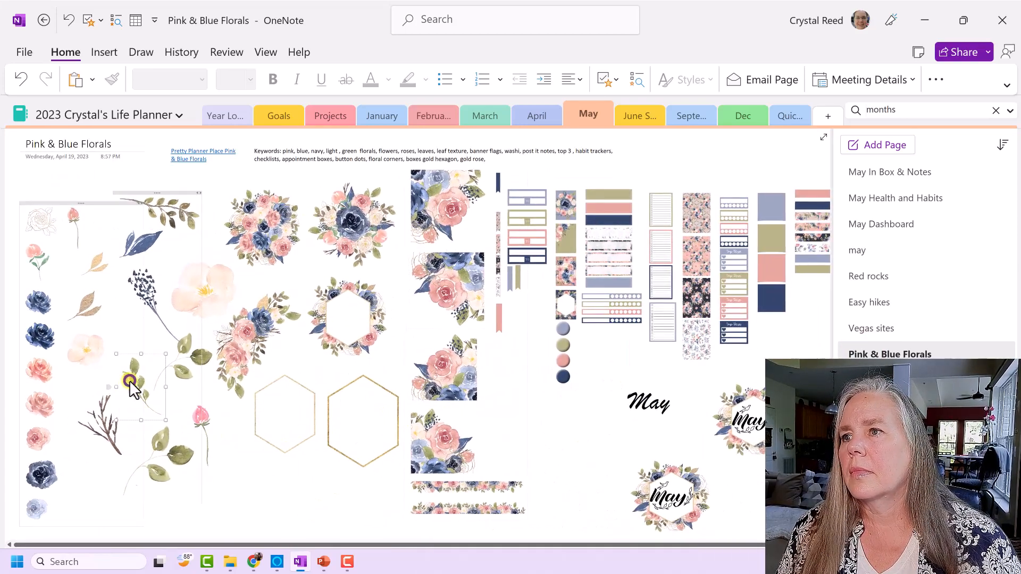
click(46, 375)
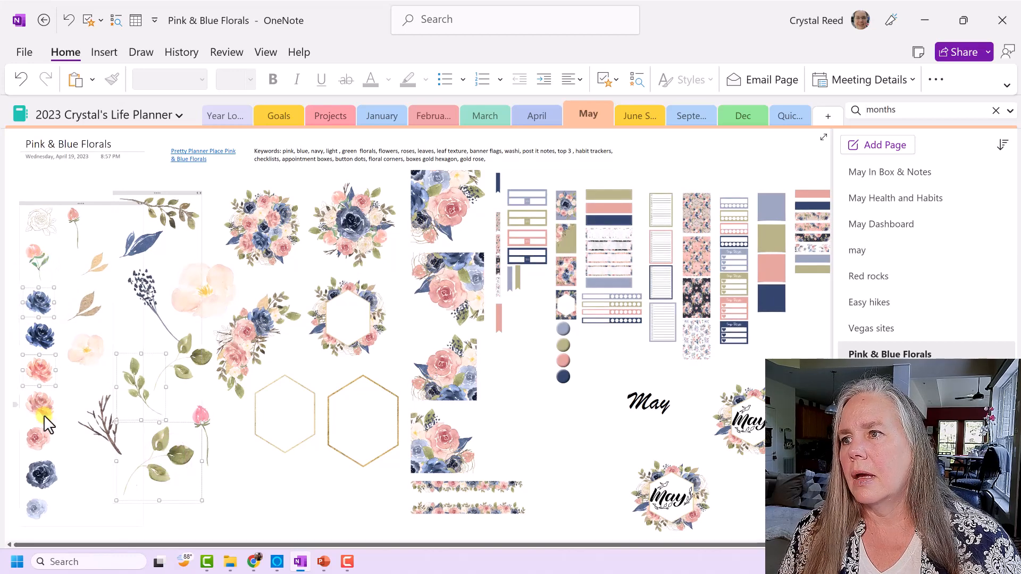
click(37, 438)
click(43, 480)
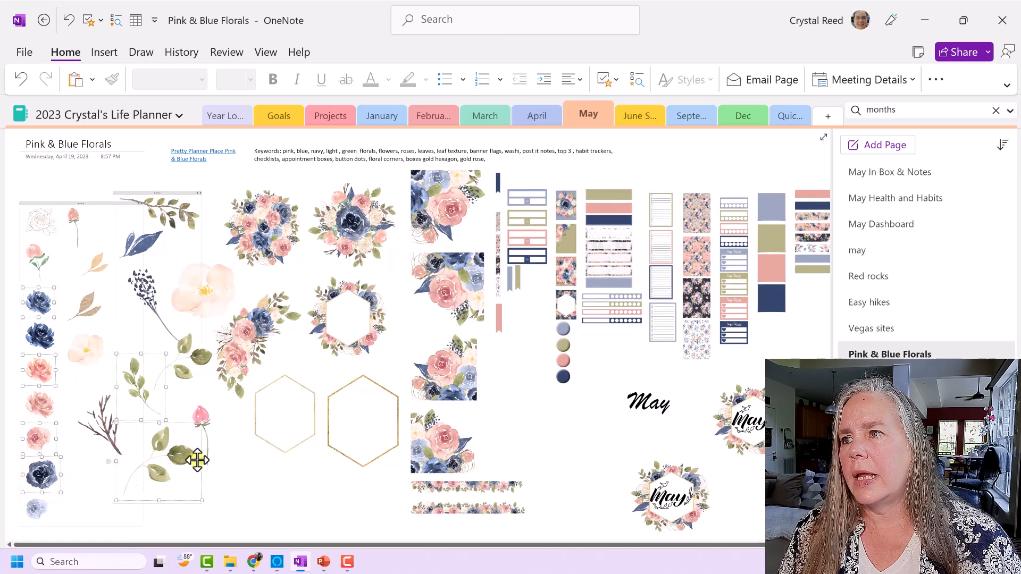
right_click(166, 466)
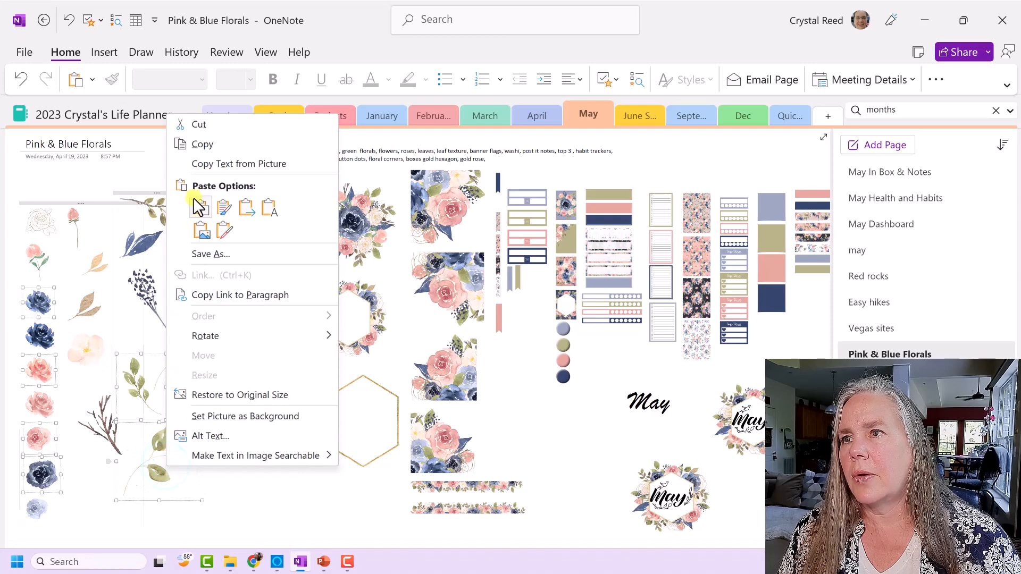
click(215, 144)
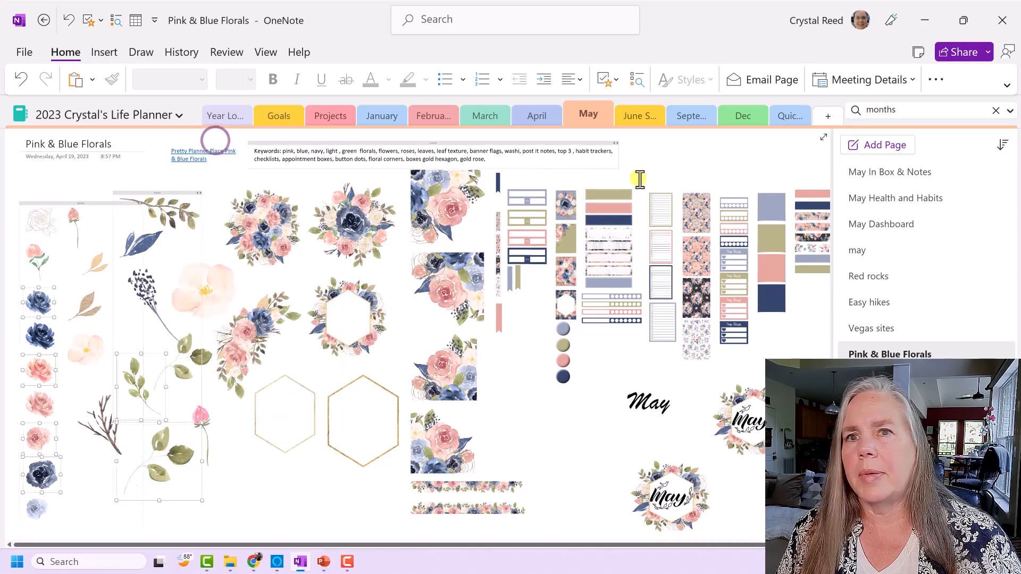
Step: Paste the copied flowers and leaves into the blank area beside the May 2023 table on the May household tasks page
click(883, 407)
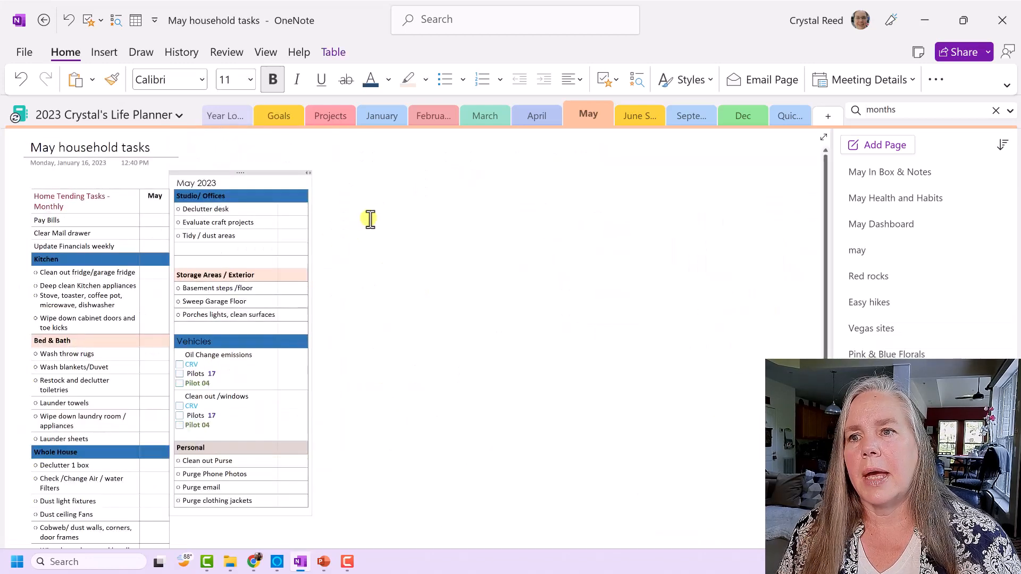
click(355, 191)
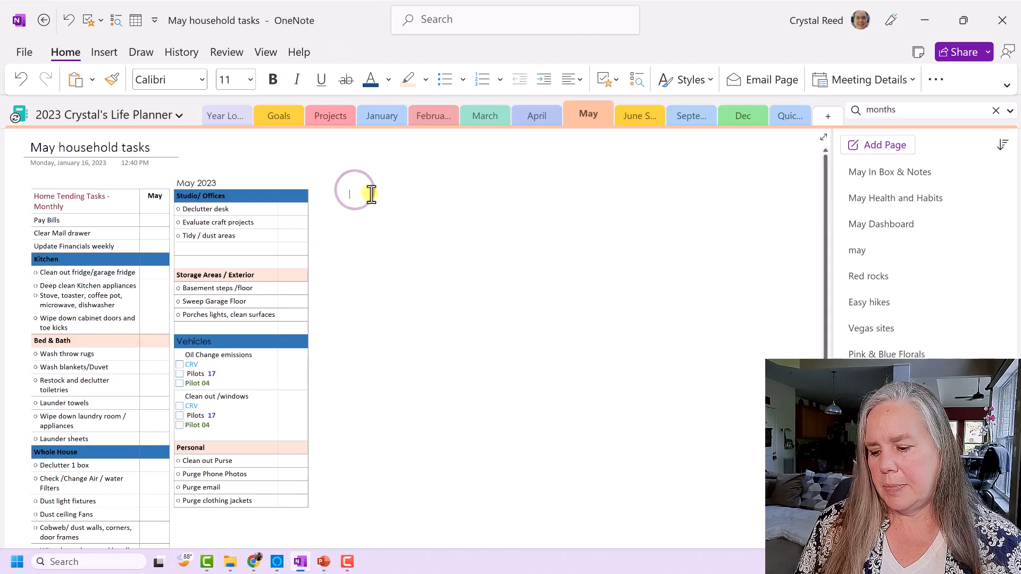
key(ctrl+v)
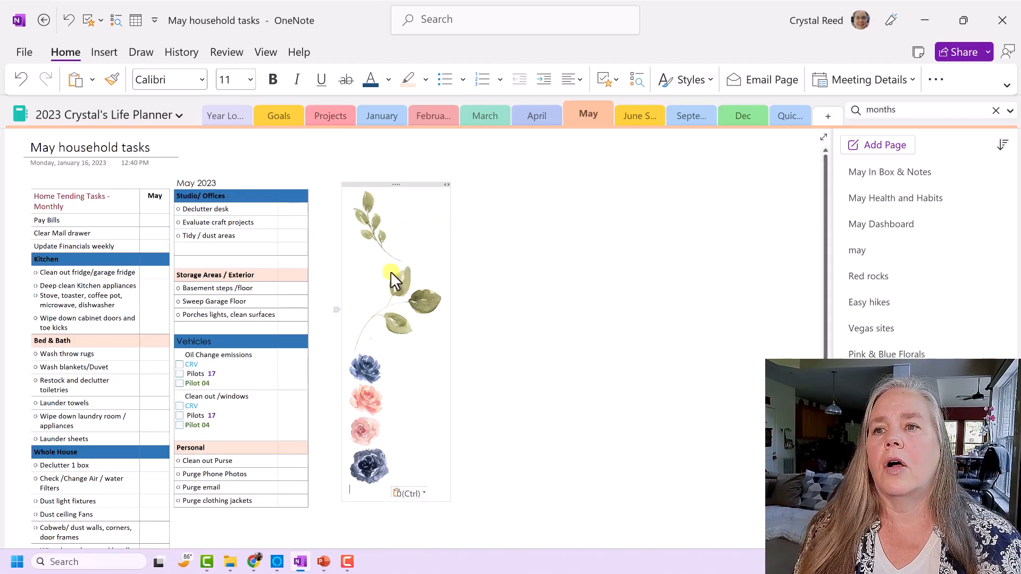
Step: Arrange the pasted roses and the small-leaved sprig along the outer edge of the May 2023 table, beside Storage Areas, Vehicles and Personal
click(378, 229)
drag(374, 234, 295, 431)
mouse_move(367, 394)
mouse_down()
mouse_move(508, 417)
mouse_move(303, 454)
mouse_move(363, 401)
mouse_up()
drag(329, 431, 323, 439)
click(380, 432)
click(371, 358)
drag(370, 367, 302, 505)
click(335, 499)
click(364, 293)
click(373, 295)
drag(365, 294, 316, 269)
Step: Duplicate the three-leaf sprig, shrink both sprigs and move one copy out into the blank area
click(379, 245)
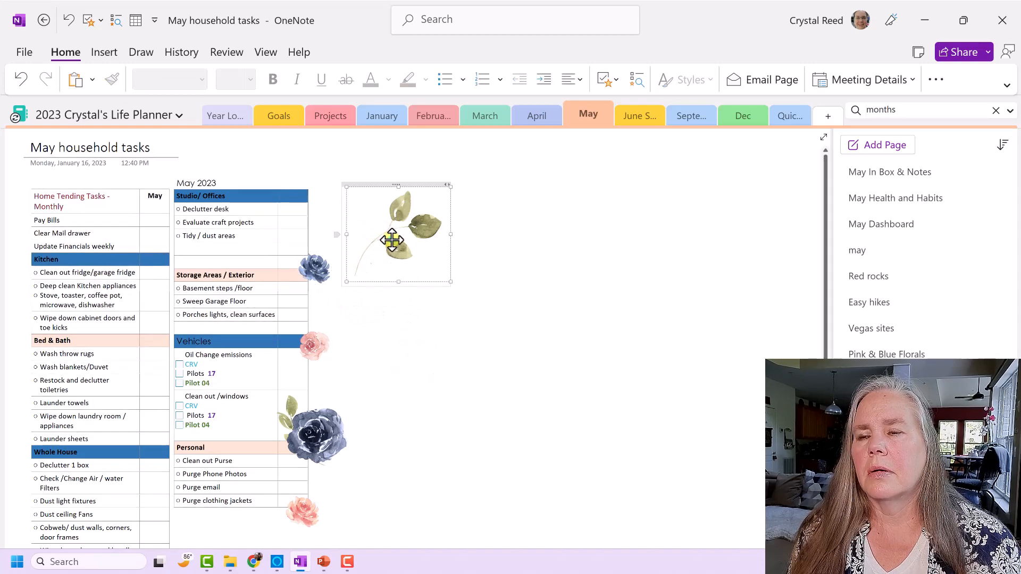
right_click(392, 241)
click(425, 225)
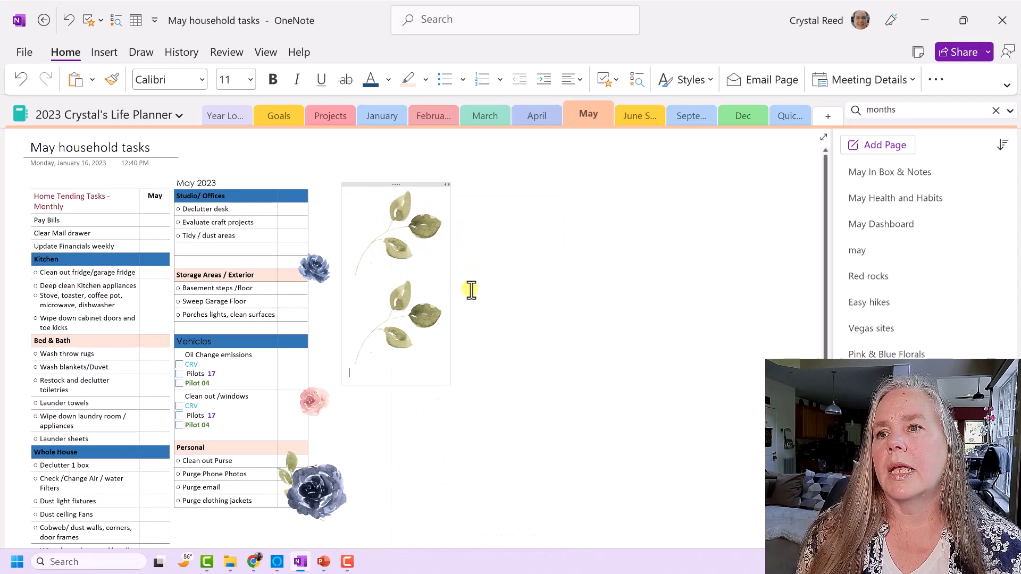
drag(387, 222, 495, 367)
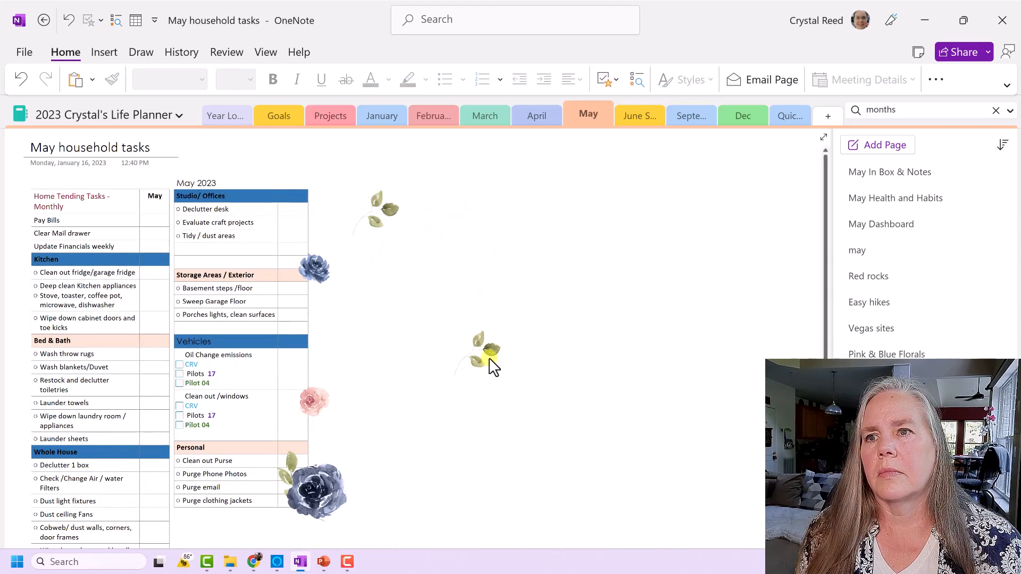
Step: Place one three-leaf sprig at the blue rose beside Storage Areas / Exterior, send it to the back and adjust the rose over it
click(387, 228)
drag(399, 234, 326, 265)
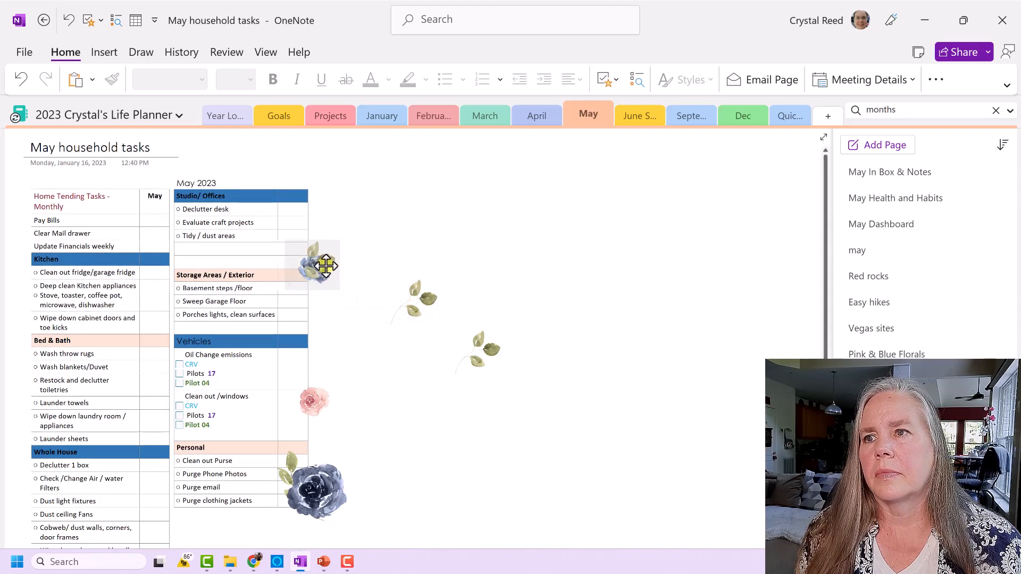
right_click(324, 264)
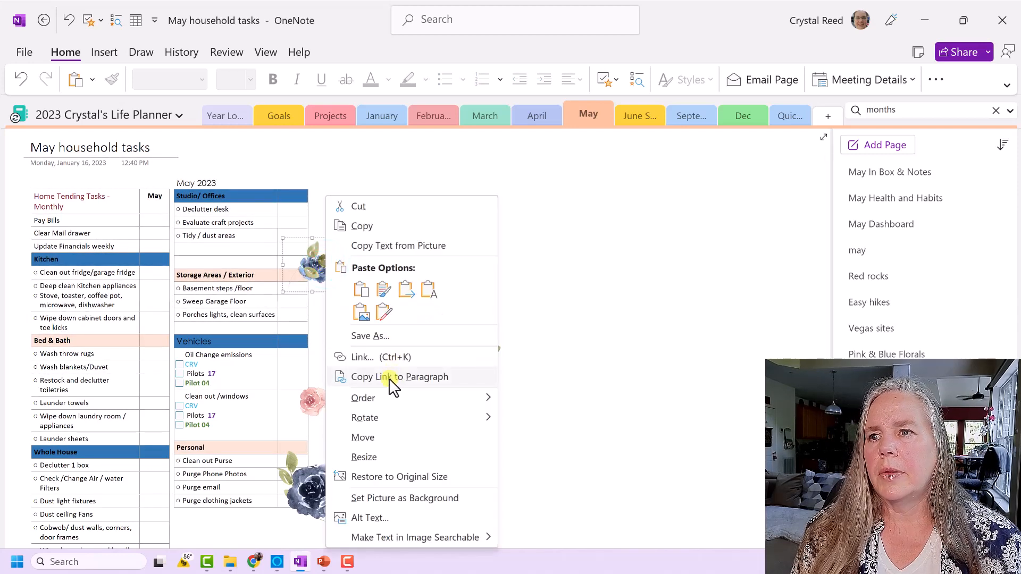
mouse_move(410, 399)
click(538, 458)
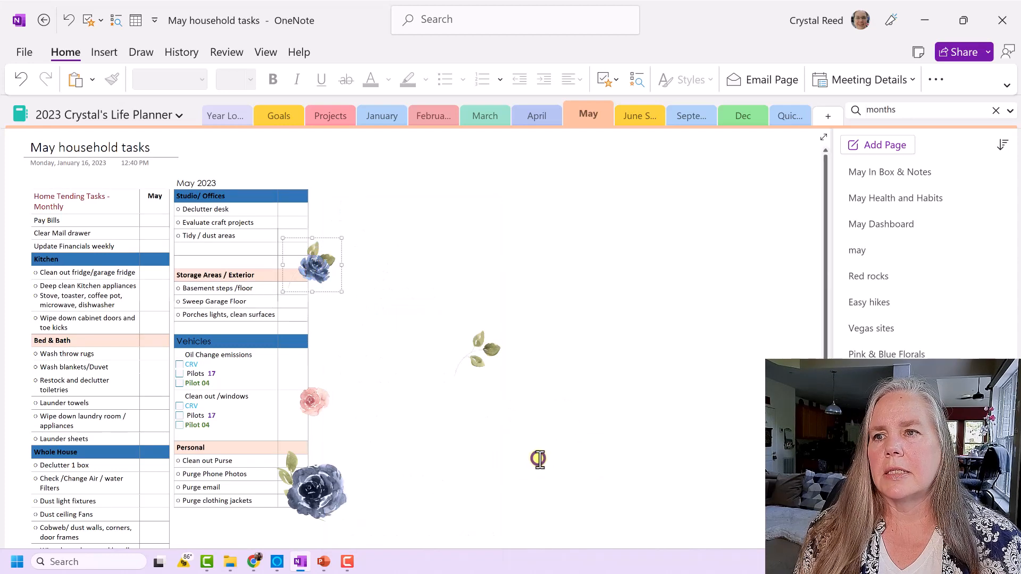
click(450, 418)
click(322, 269)
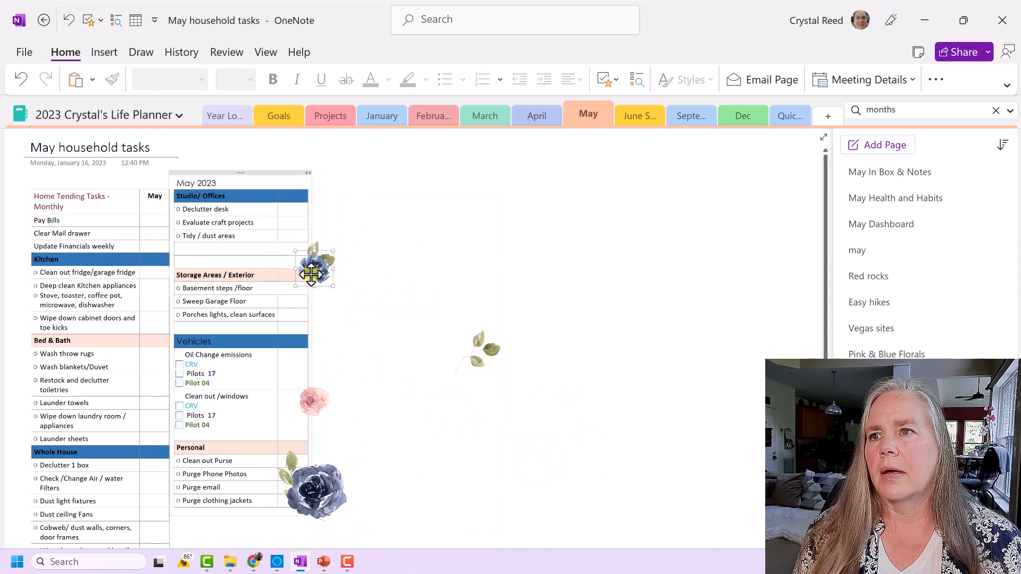
mouse_move(319, 275)
mouse_down()
mouse_move(306, 287)
mouse_move(323, 265)
mouse_up()
click(339, 309)
Step: Rotate the remaining three-leaf sprig left 90° and place it at the pink rose beside the Vehicles section
right_click(483, 354)
mouse_move(638, 227)
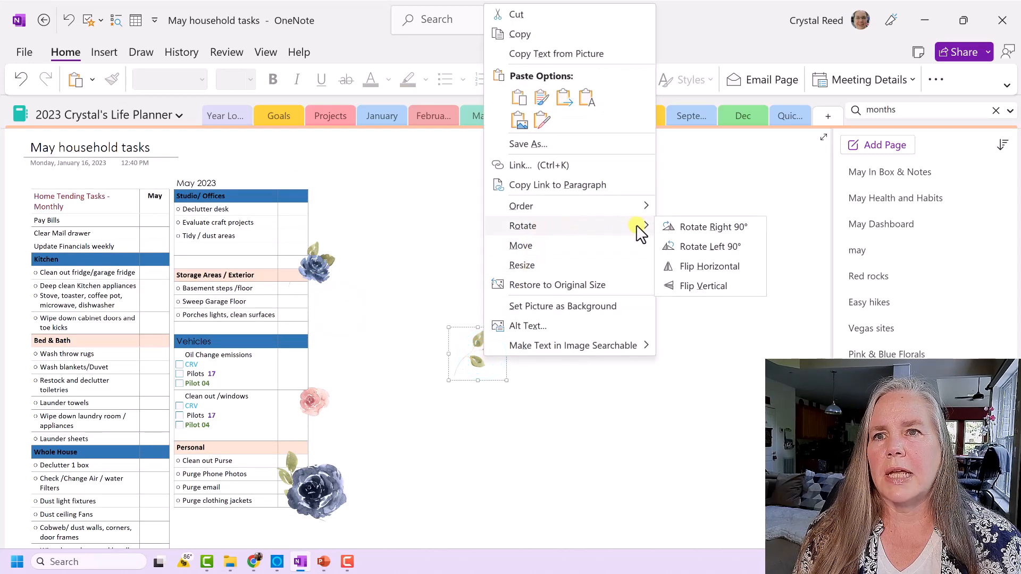
click(691, 245)
drag(482, 361, 312, 413)
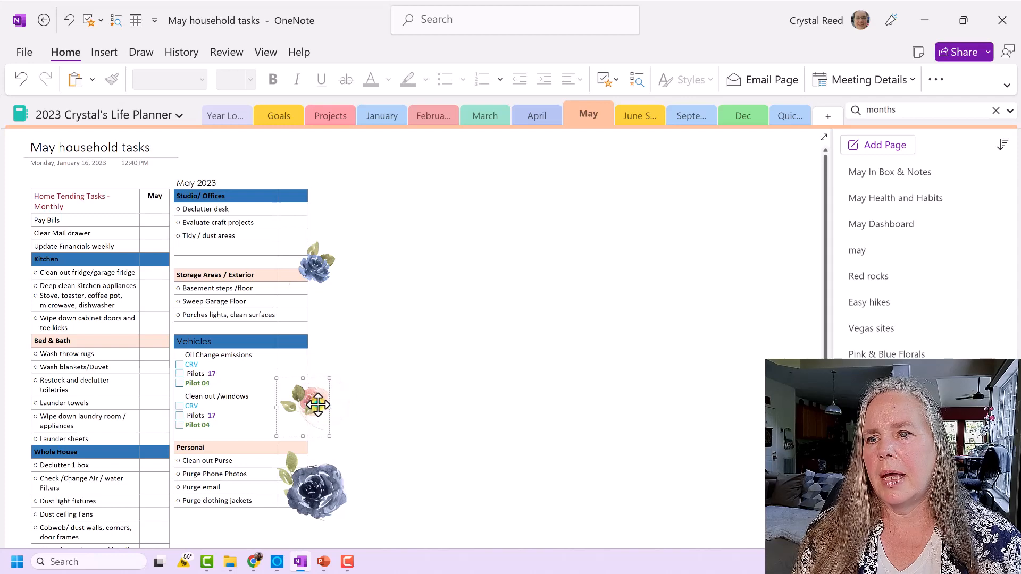
Step: Send the rotated three-leaf sprig beside the Vehicles section to the back and adjust the pink rose over its stem
right_click(318, 406)
mouse_move(442, 256)
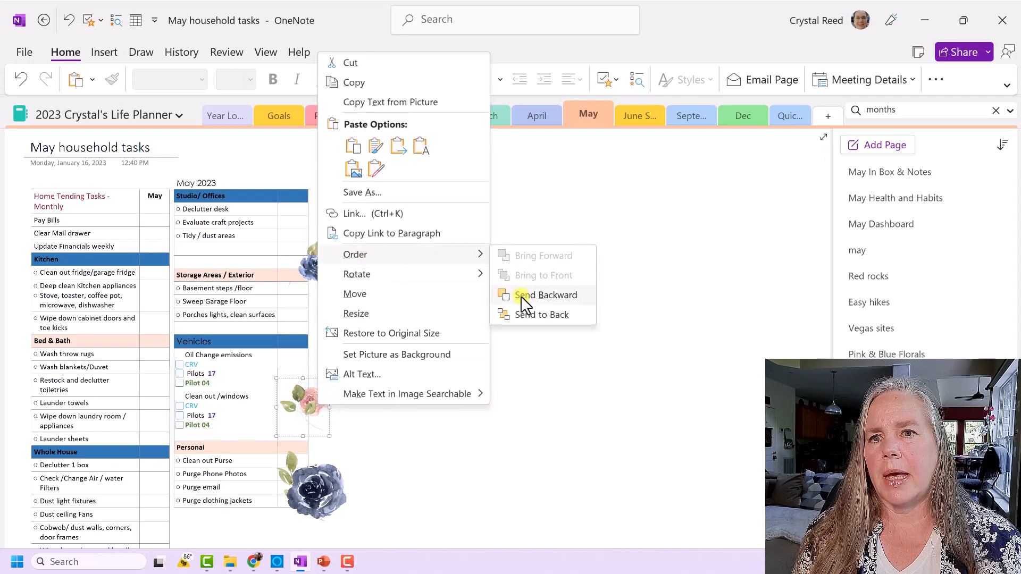
click(530, 314)
click(320, 411)
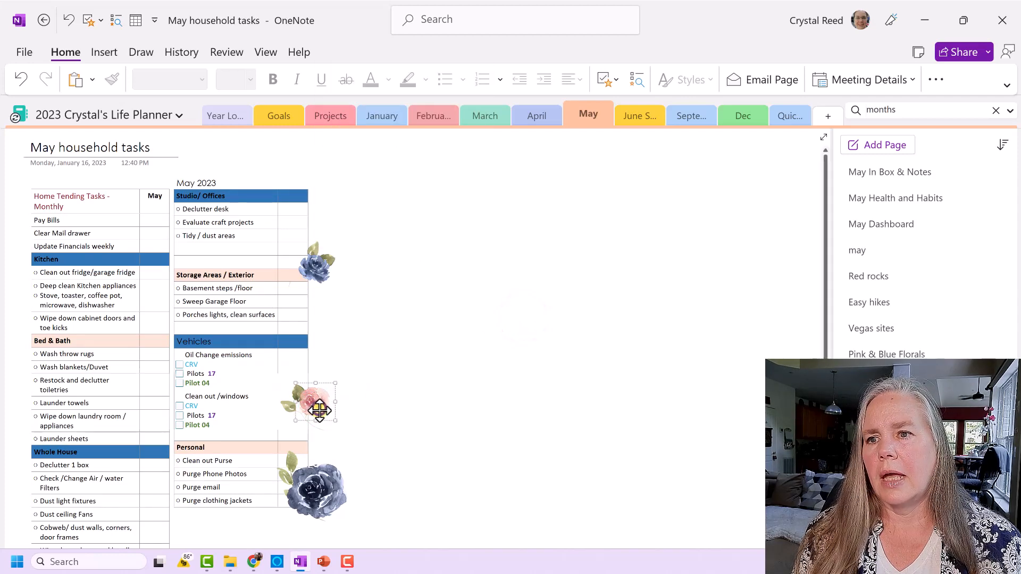
drag(297, 420, 333, 411)
click(383, 412)
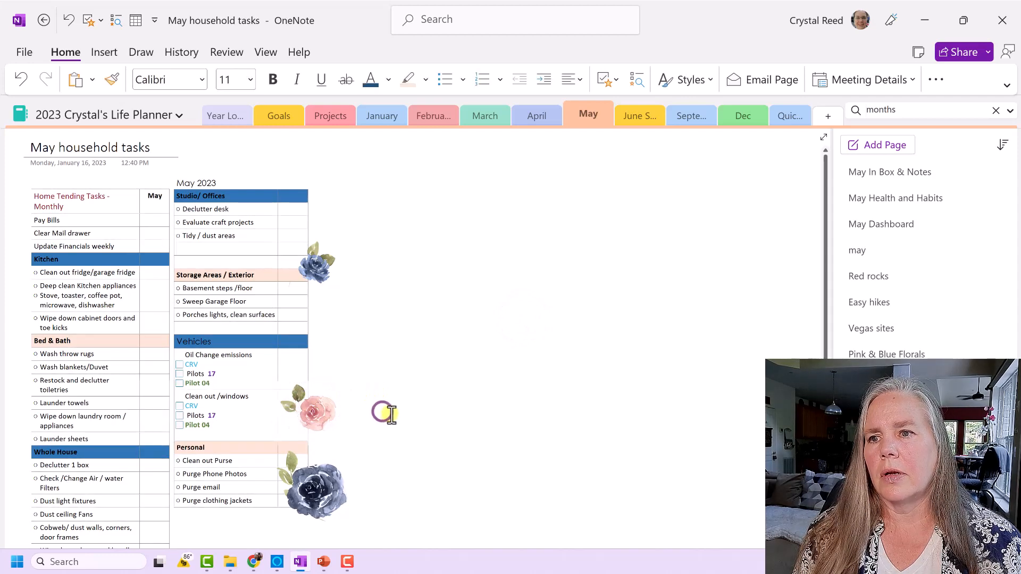
Step: Move the spare pink rose from below the May 2023 table up to the outer end of the Vehicles heading
scroll(391, 416, down, 3)
scroll(392, 420, down, 3)
drag(301, 429, 330, 248)
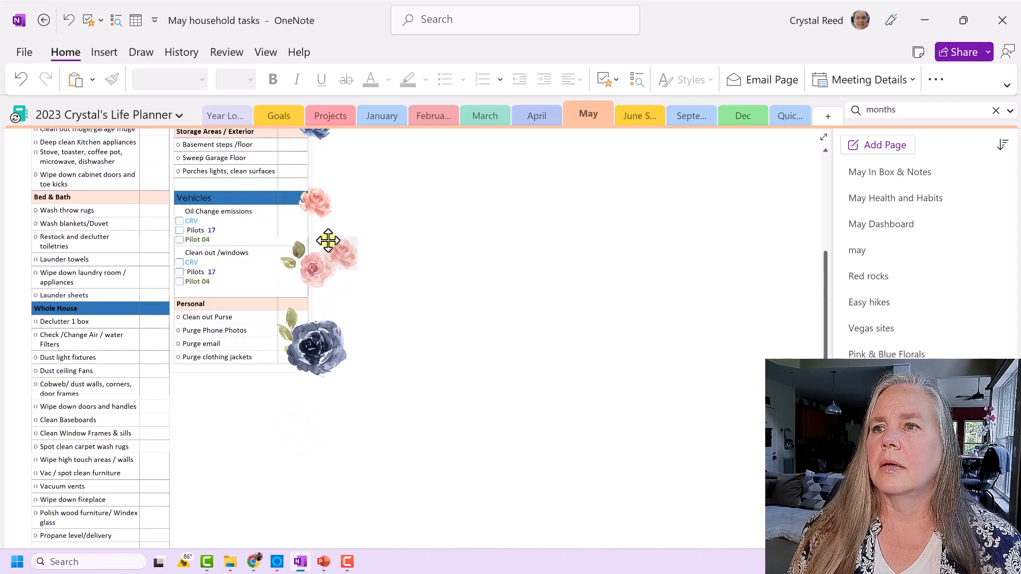
click(307, 201)
scroll(366, 229, up, 1)
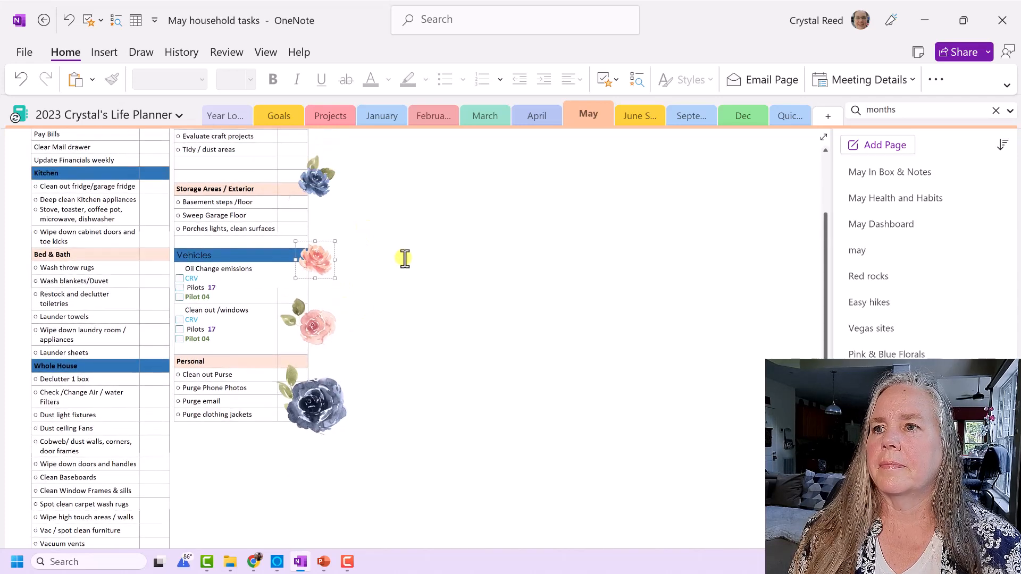
Step: Paste another three-leaf sprig into the blank area beside the table and flip it vertically
right_click(404, 260)
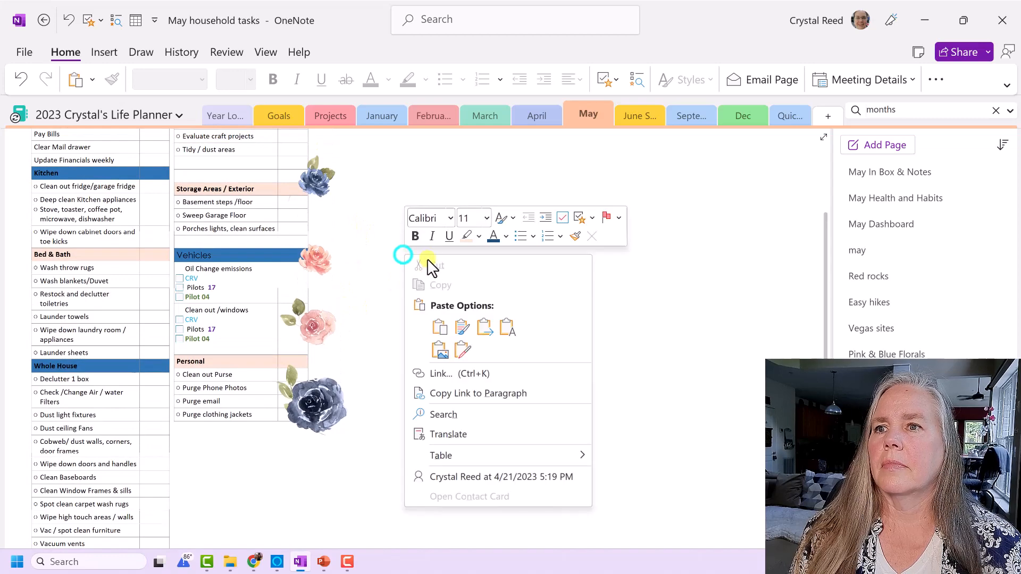
click(436, 326)
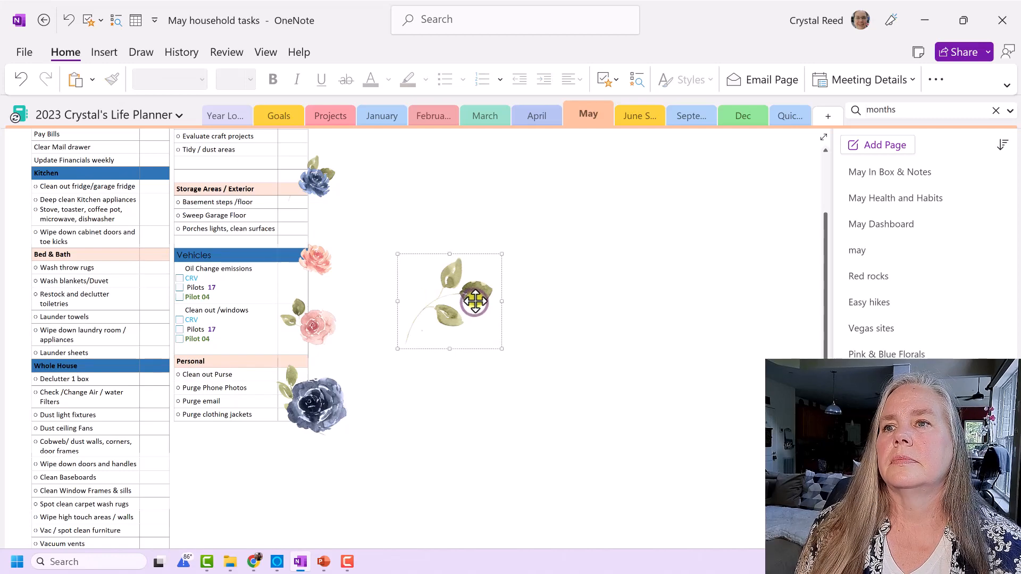
right_click(475, 301)
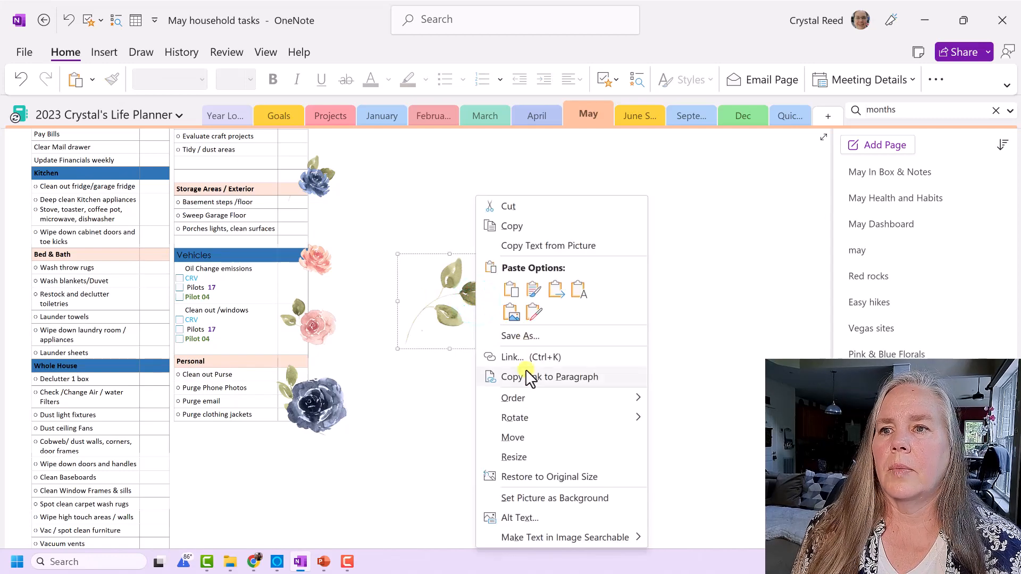
mouse_move(635, 418)
click(676, 473)
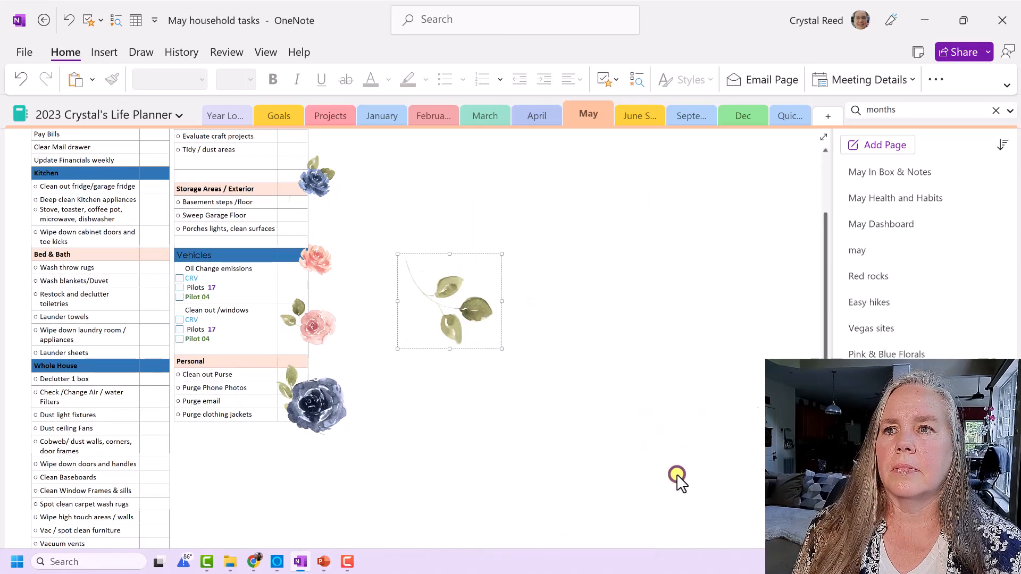
Step: Shrink the flipped sprig and place it at the pink rose beside the Vehicles heading
click(452, 303)
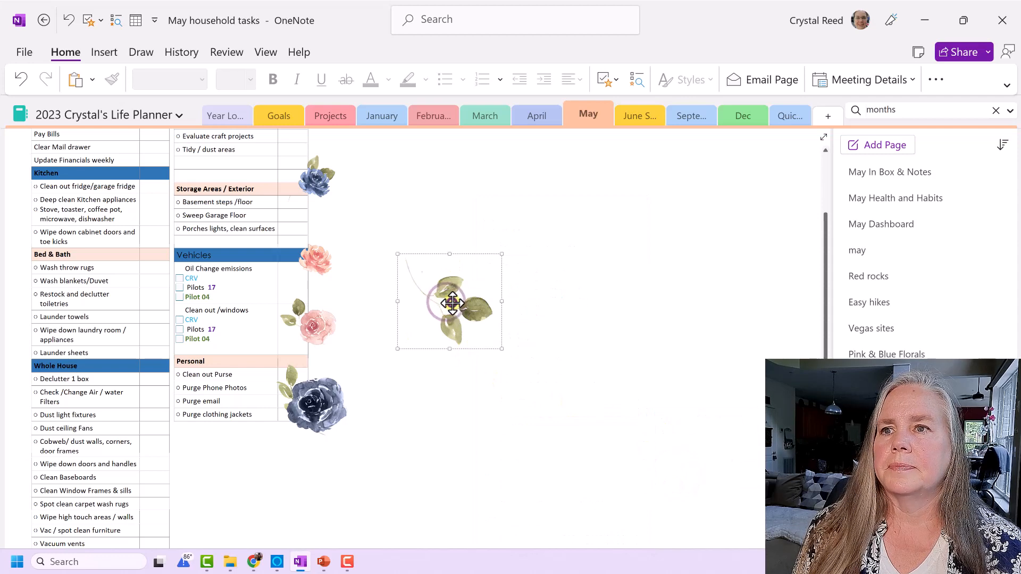
drag(502, 255, 351, 279)
drag(379, 242, 330, 260)
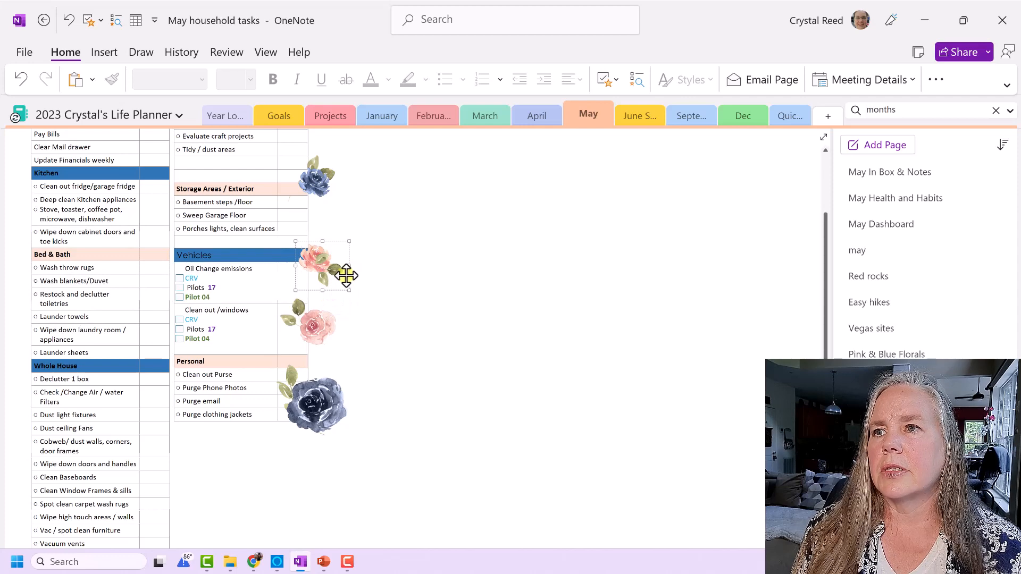
Step: Send the flipped sprig behind the pink rose at the Vehicles heading and deselect it
right_click(338, 271)
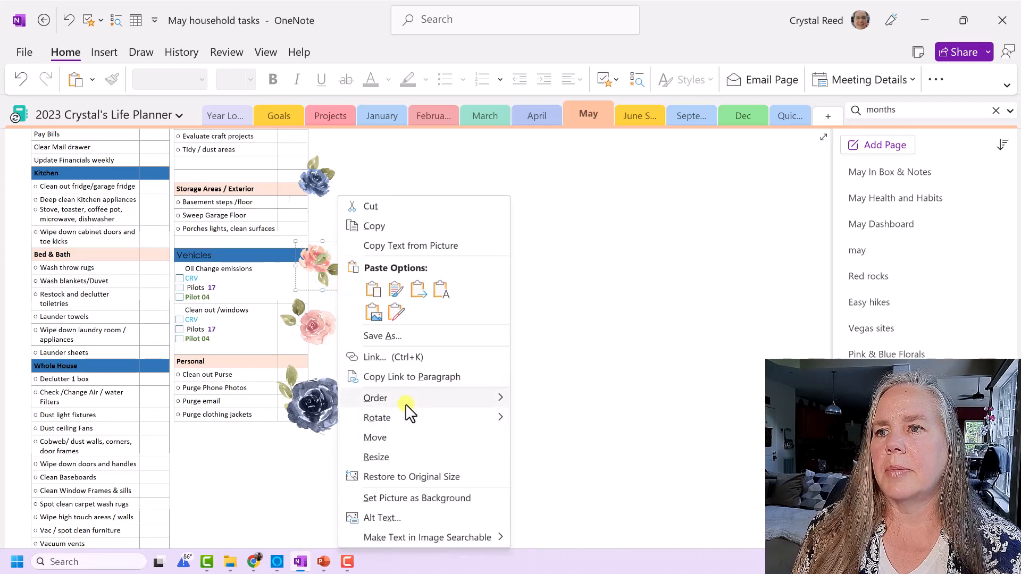
mouse_move(505, 398)
click(548, 454)
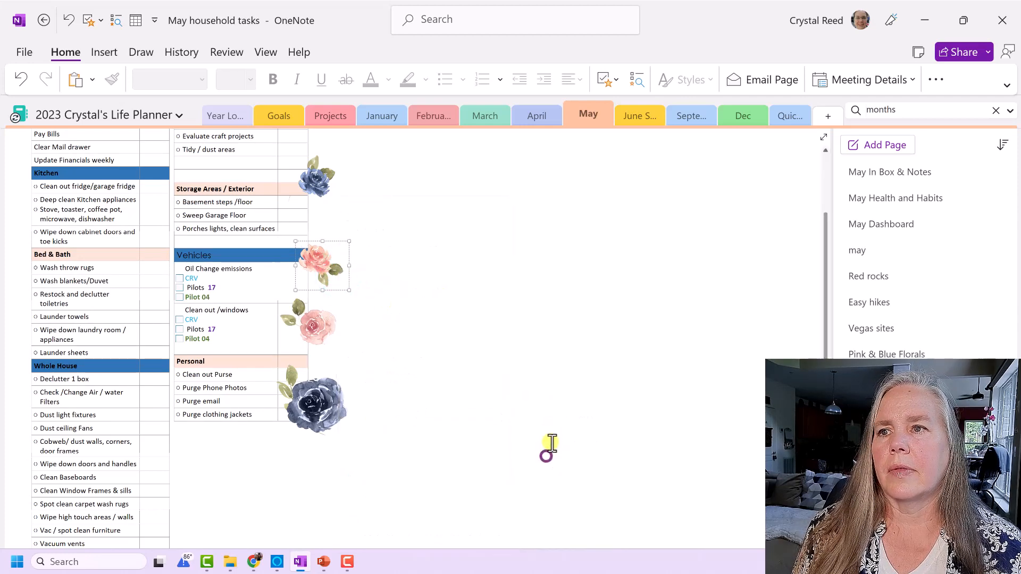
click(529, 361)
scroll(527, 348, up, 1)
scroll(527, 348, up, 2)
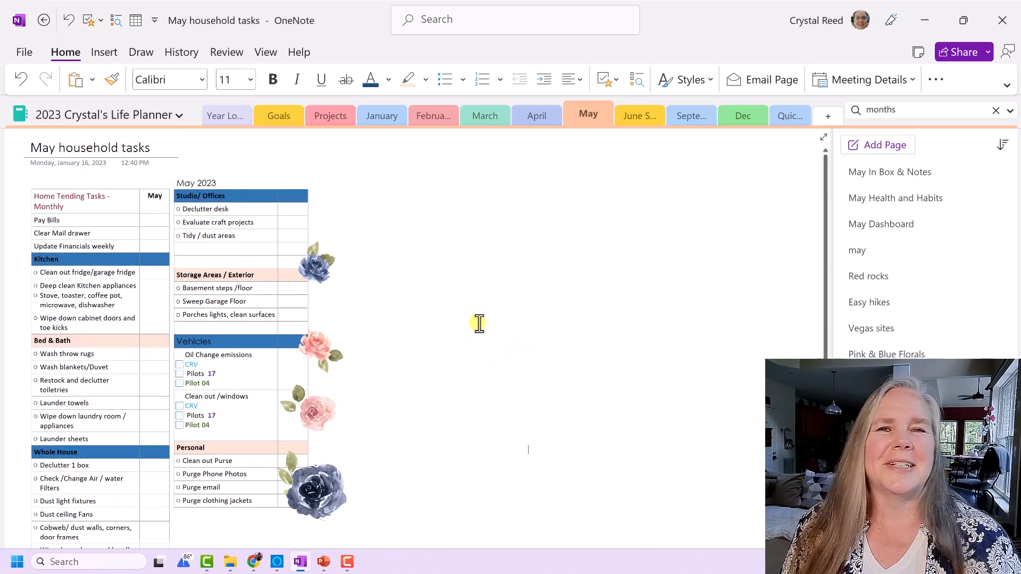
Step: Move the May household tasks page up in the page list, directly below May Dashboard
drag(916, 406, 911, 240)
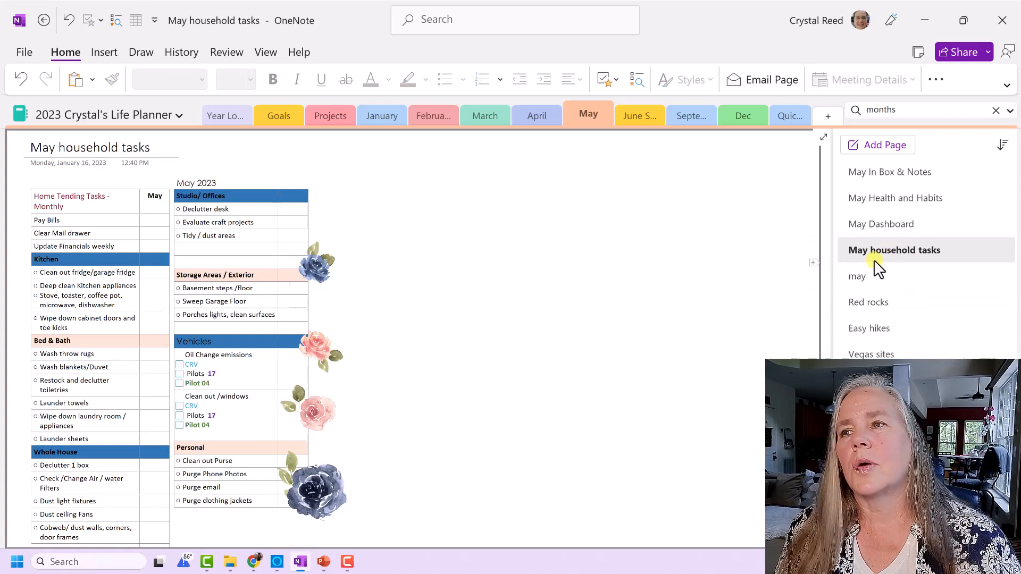